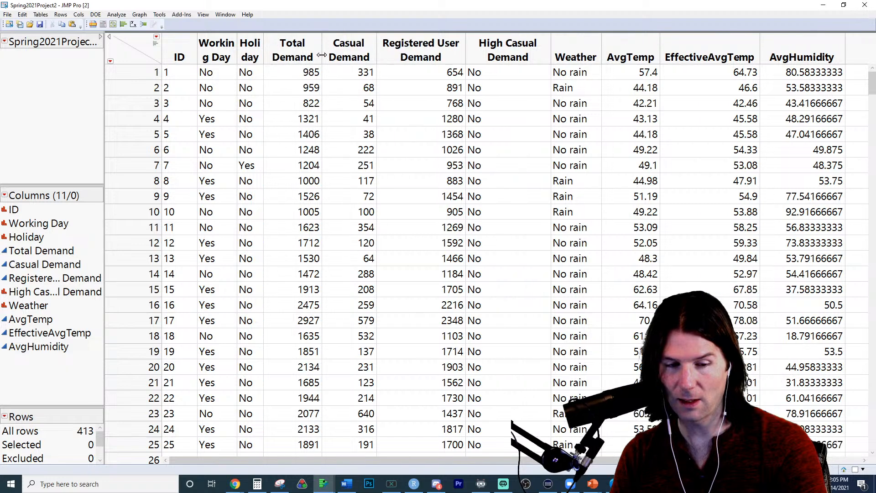
Widen the Working Day and Holiday columns, and create a distribution of AvgTemp from the full data table
left_click_drag(263, 56, 276, 53)
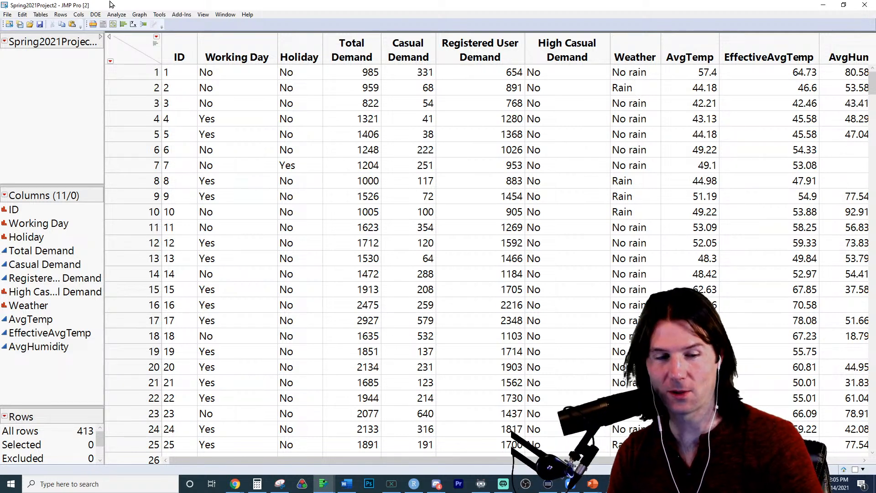
left_click(117, 15)
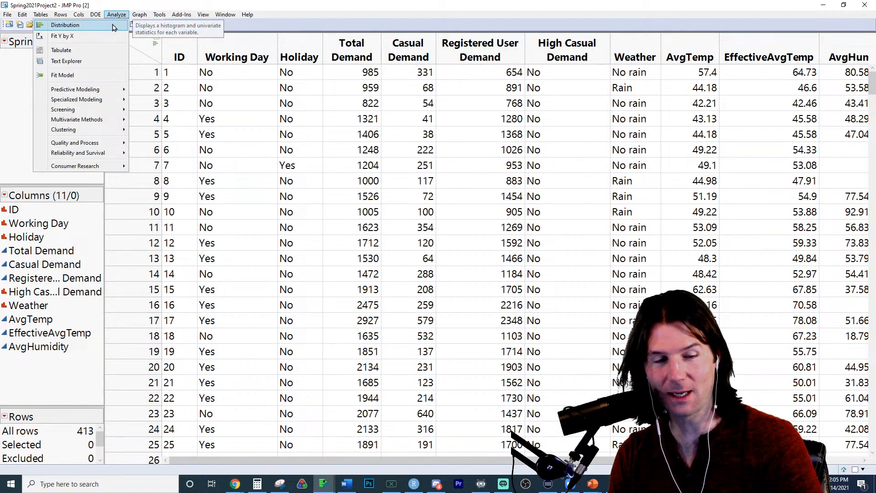
left_click(114, 27)
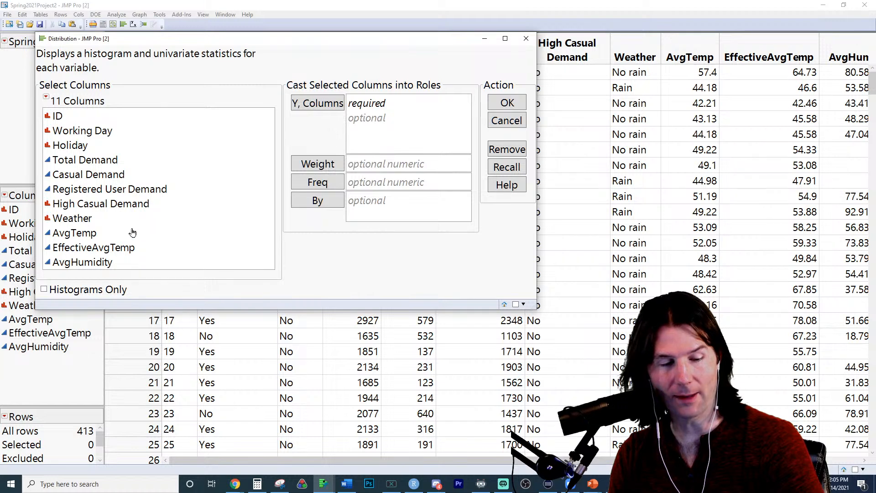
left_click_drag(121, 235, 422, 94)
left_click(502, 98)
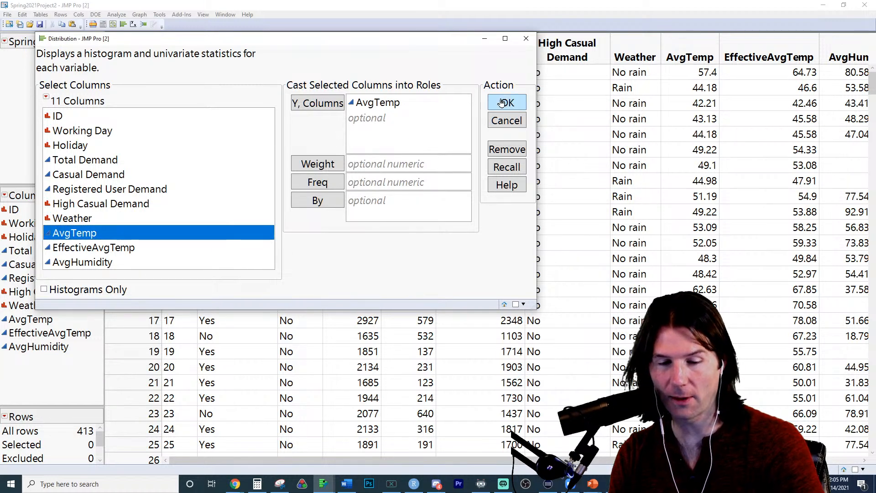
Stack the AvgTemp distribution report horizontally and enlarge its histogram
left_click(306, 47)
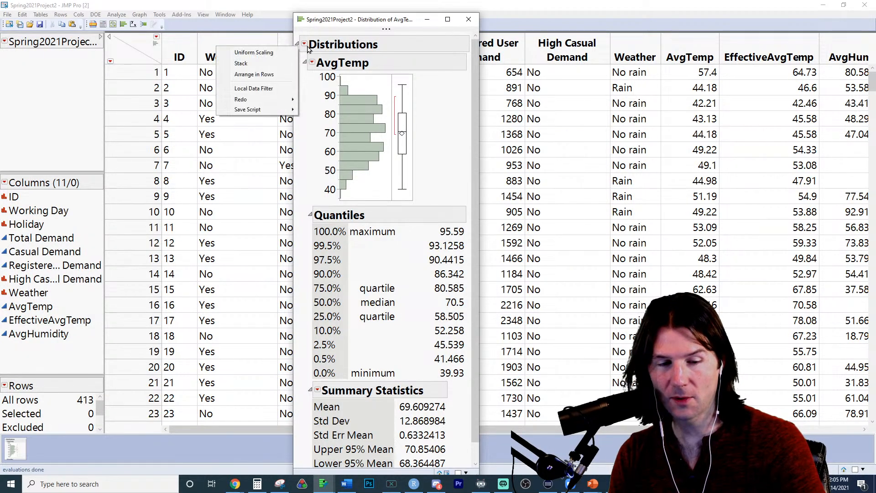
left_click(266, 72)
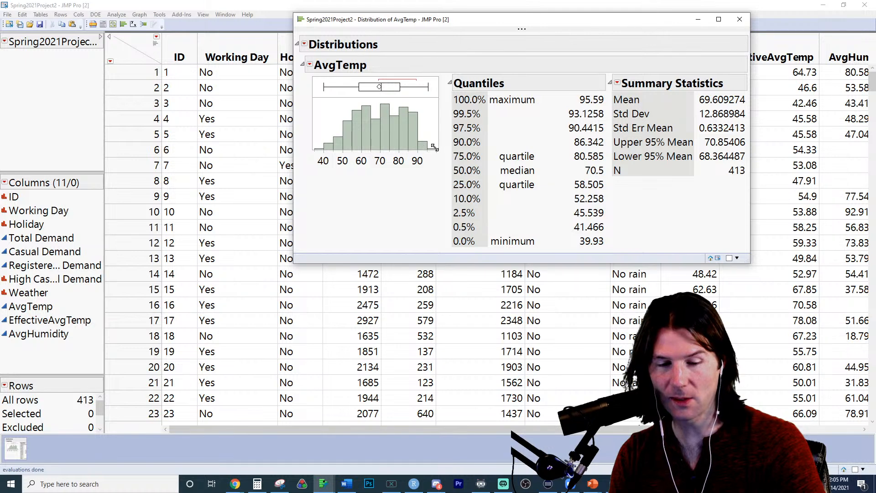
left_click_drag(433, 147, 514, 181)
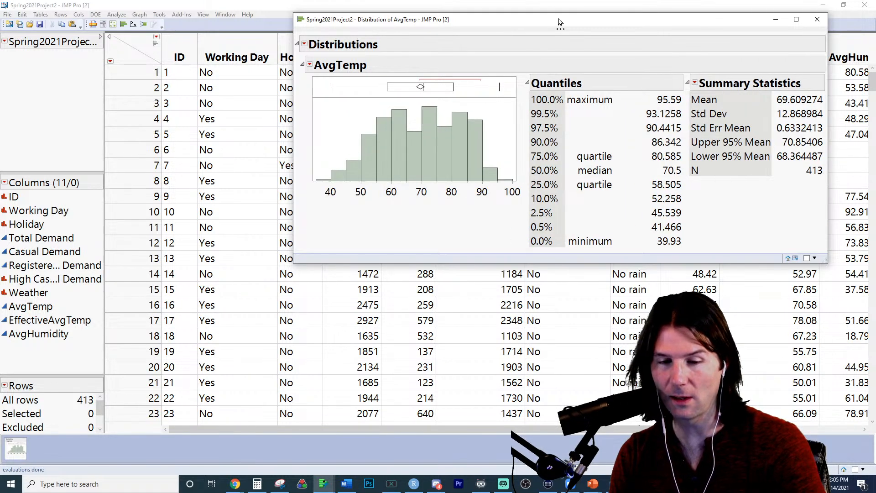
left_click_drag(560, 21, 370, 98)
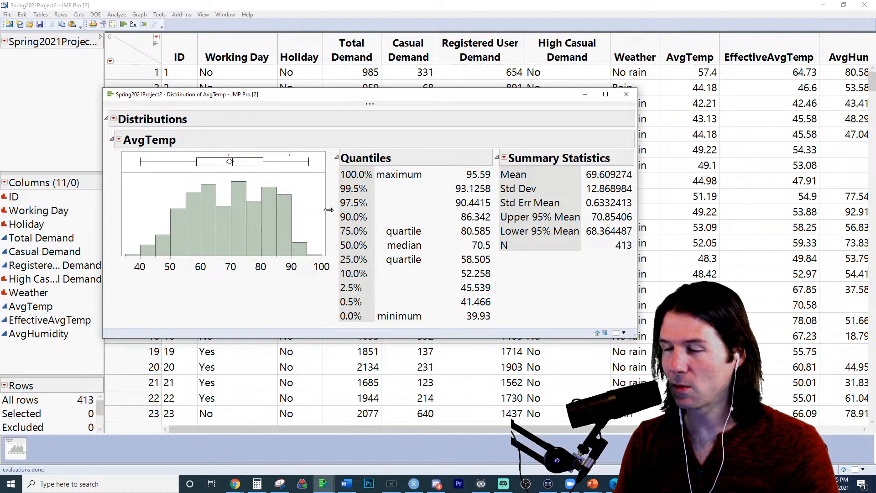
left_click_drag(359, 101, 536, 121)
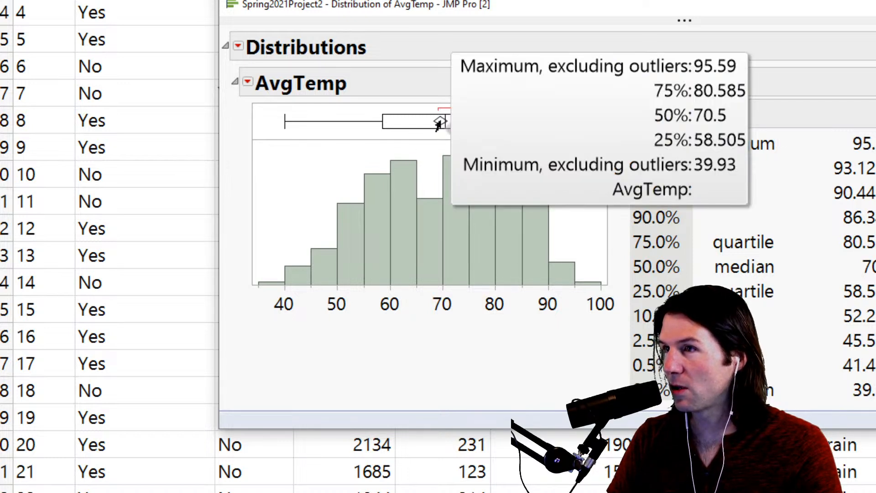
Inspect the AvgTemp box plot and histogram, and fit a normal distribution to AvgTemp
mouse_move(437, 125)
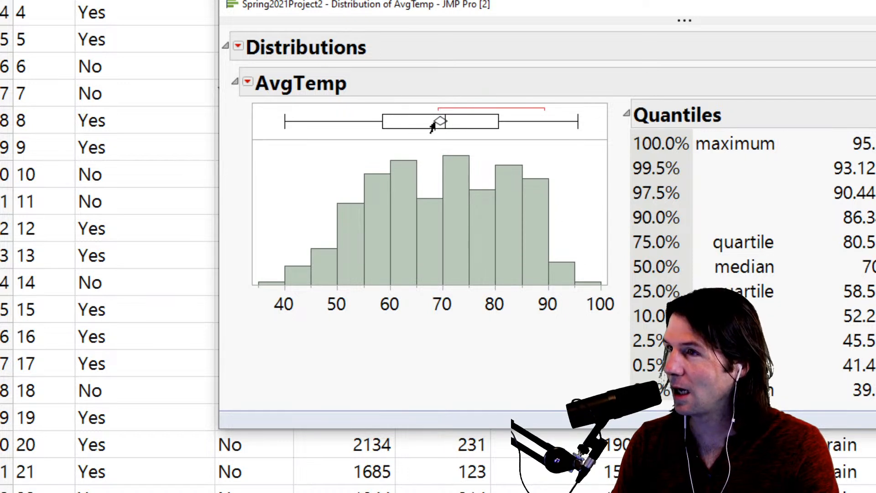
mouse_move(440, 177)
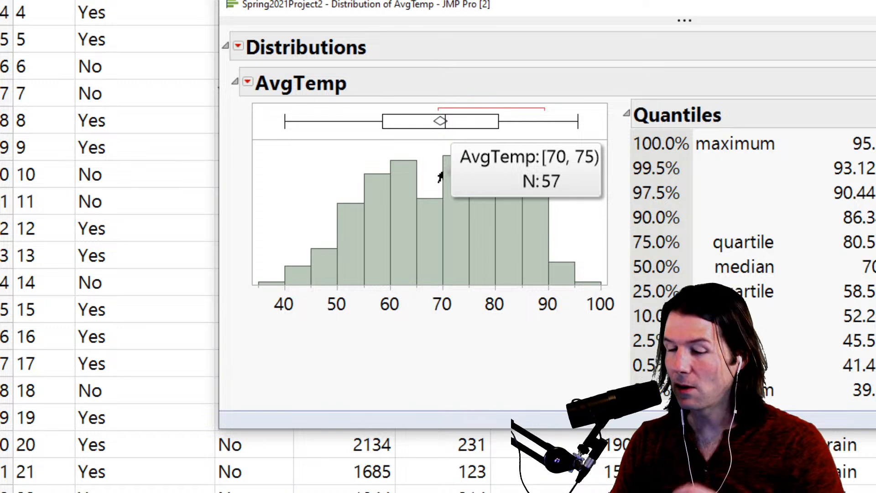
left_click(247, 84)
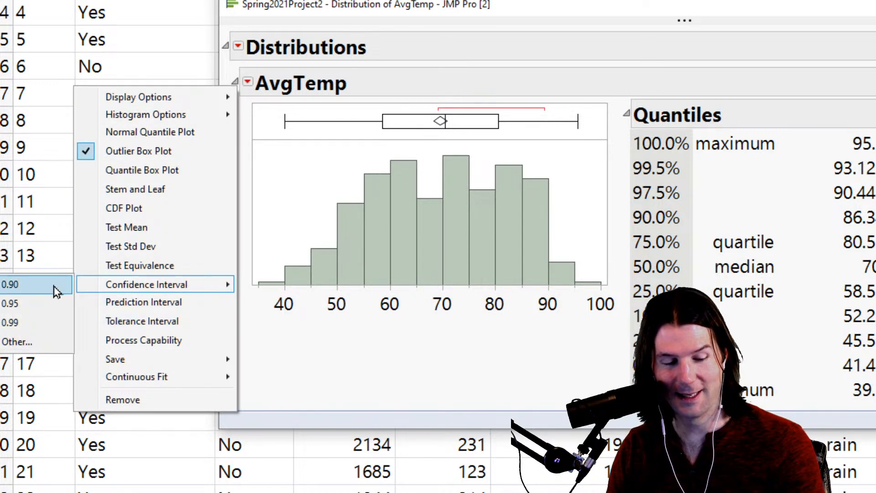
mouse_move(196, 376)
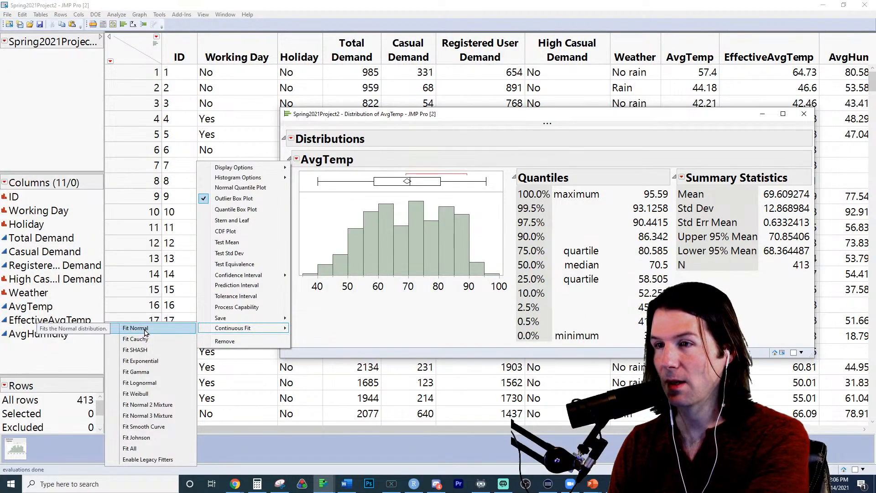
left_click(18, 377)
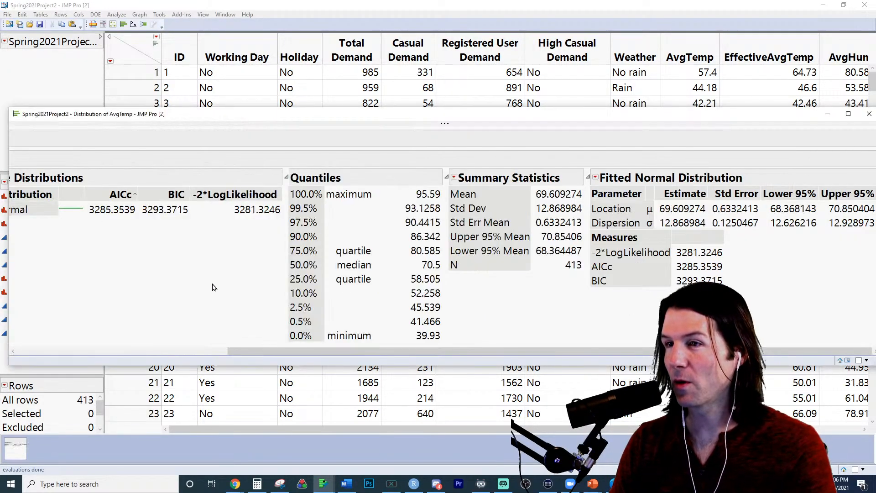
left_click(209, 351)
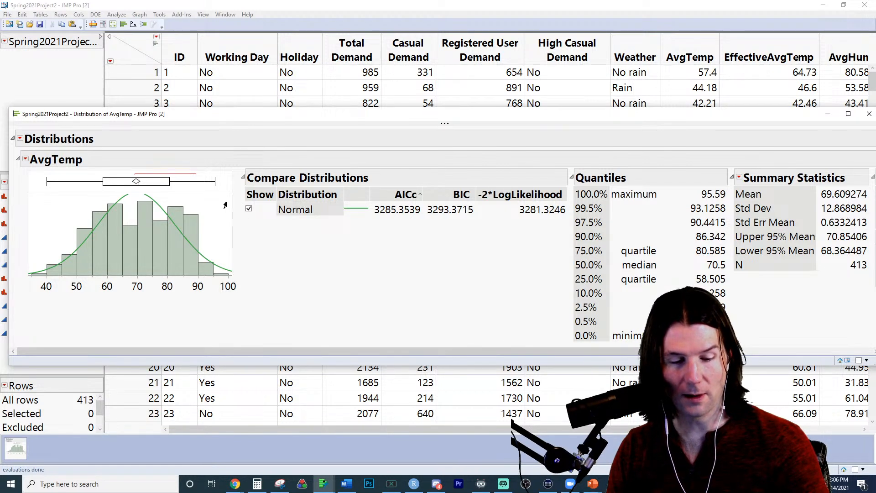
Add a count axis to the AvgTemp histogram and rescale it so the whole normal curve fits
left_click(25, 158)
mouse_move(73, 178)
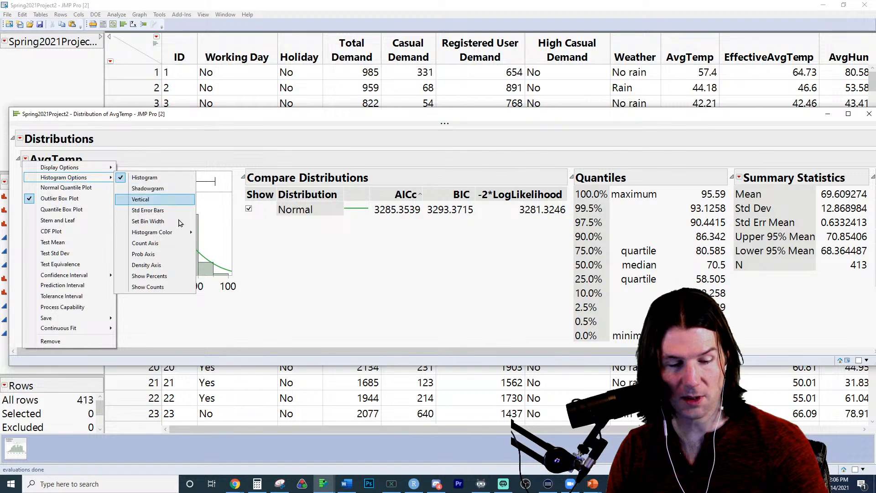
left_click(148, 242)
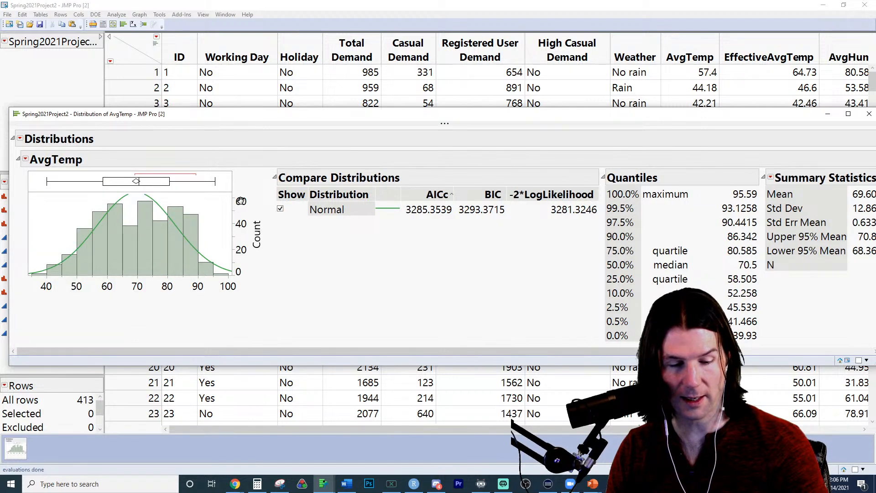
left_click_drag(240, 203, 242, 206)
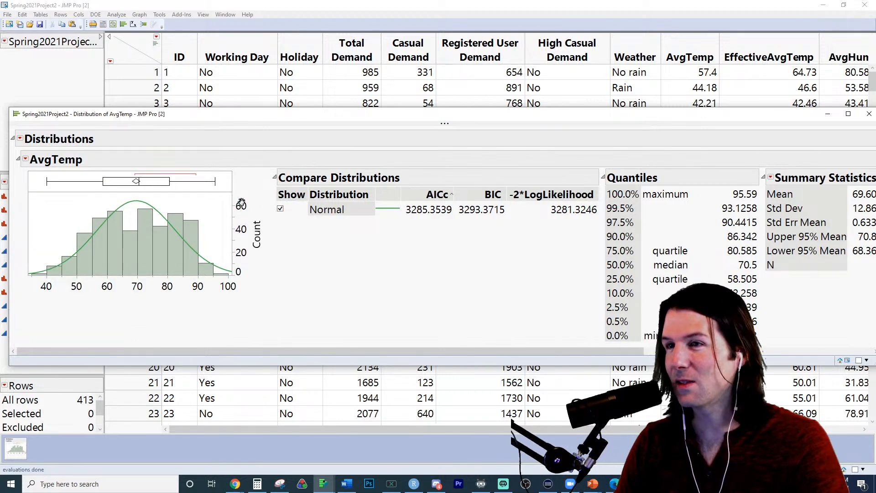
left_click_drag(254, 117, 555, 139)
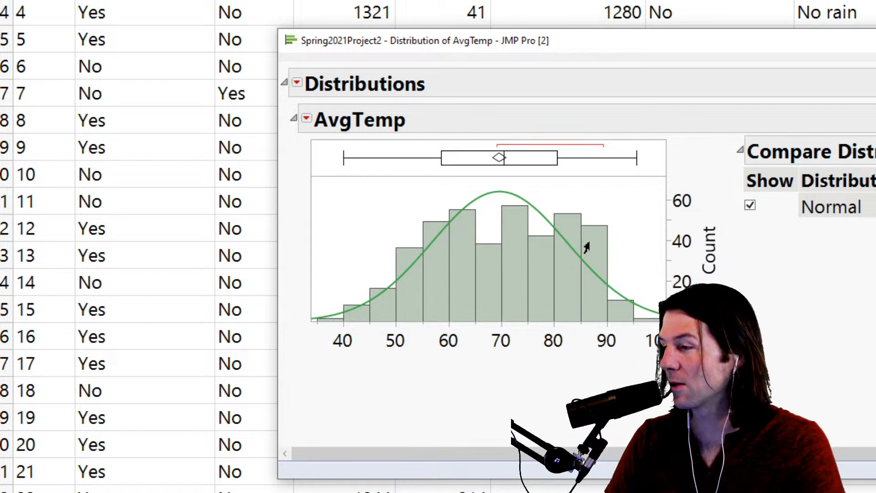
Regroup the AvgTemp histogram into wider bins of about 10 degrees each
mouse_move(587, 247)
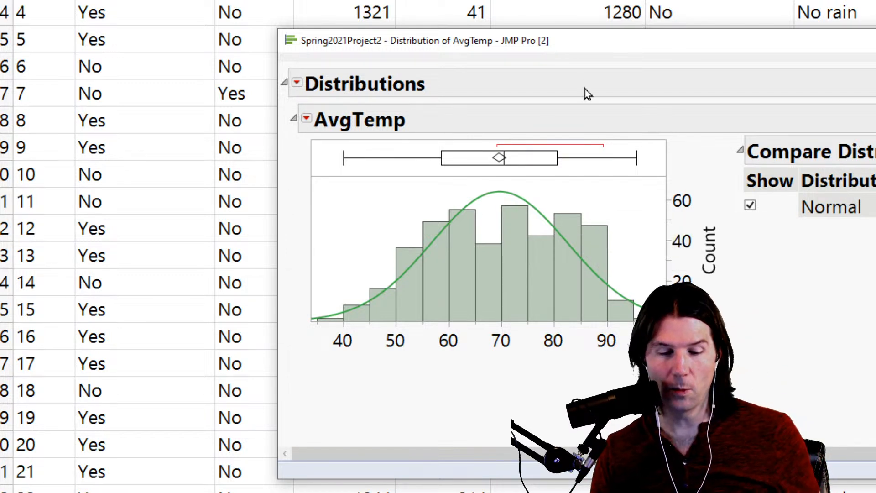
mouse_move(583, 61)
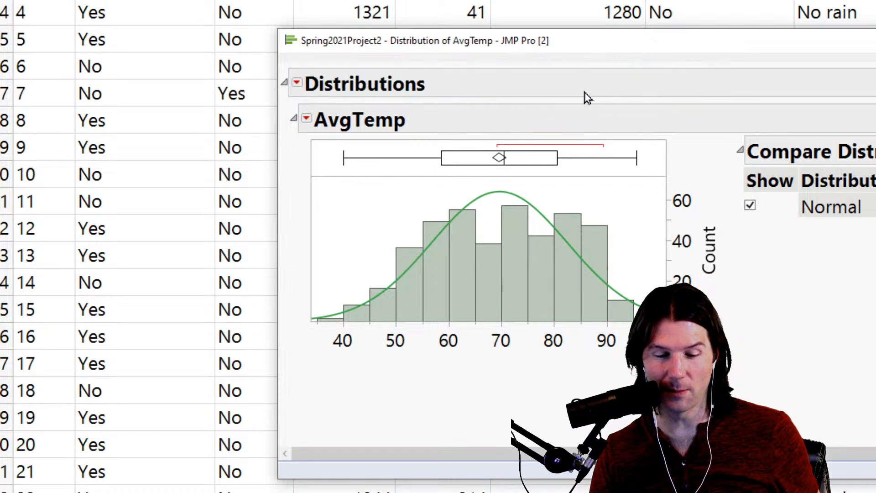
mouse_move(555, 248)
left_mouse_down()
mouse_move(551, 301)
mouse_move(553, 227)
mouse_move(553, 269)
mouse_move(552, 249)
left_mouse_up()
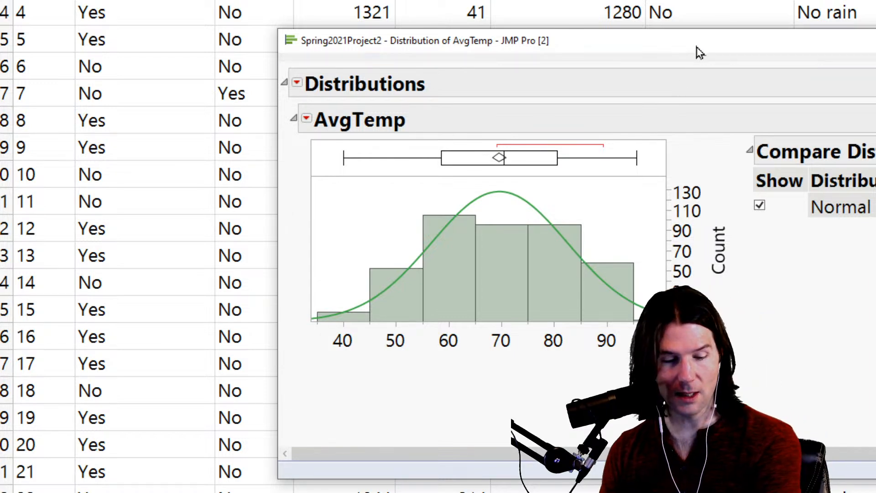
Close the AvgTemp distribution report and read the Section One random sampling instructions in the project document
left_click_drag(698, 50, 0, 202)
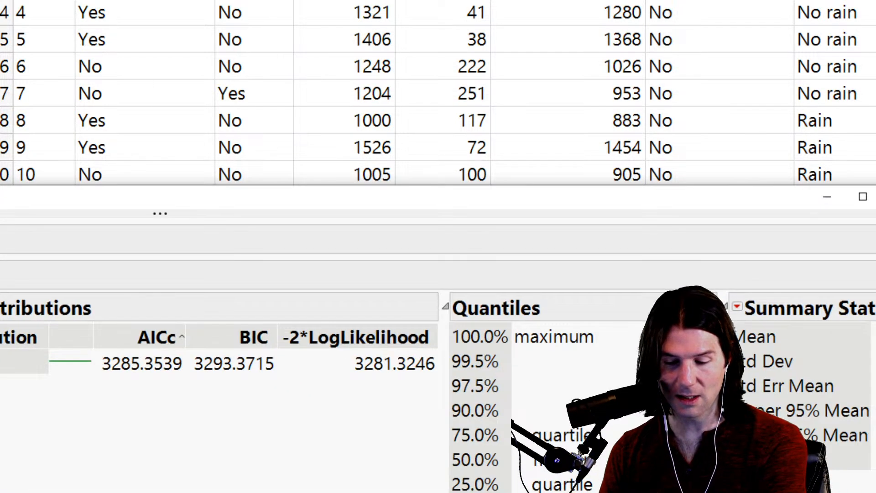
left_click(875, 196)
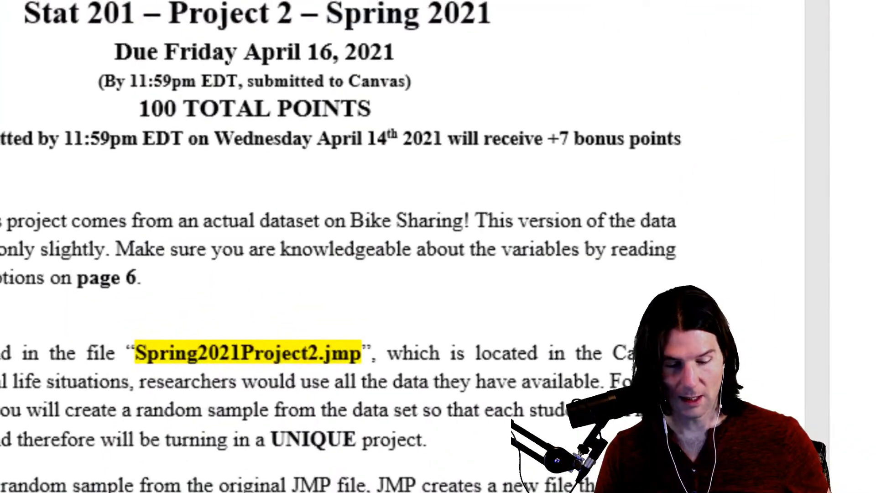
scroll(80, 436, "down", 15)
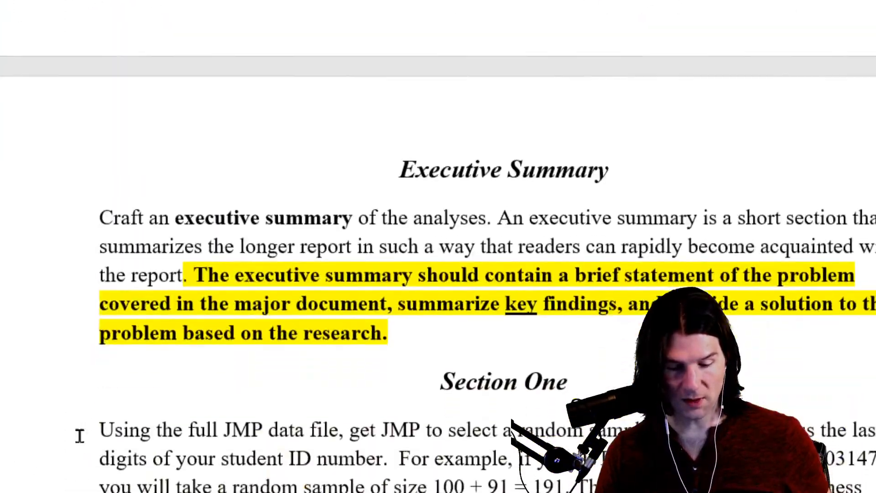
scroll(80, 436, "down", 8)
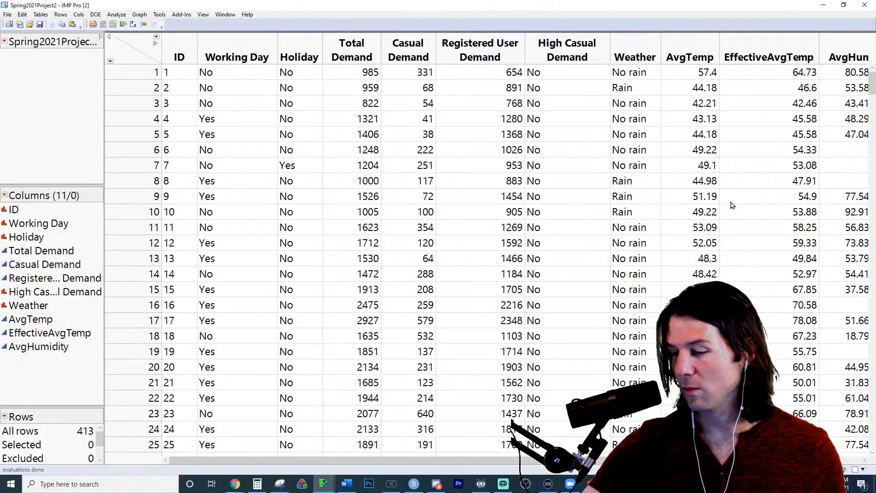
left_click(41, 14)
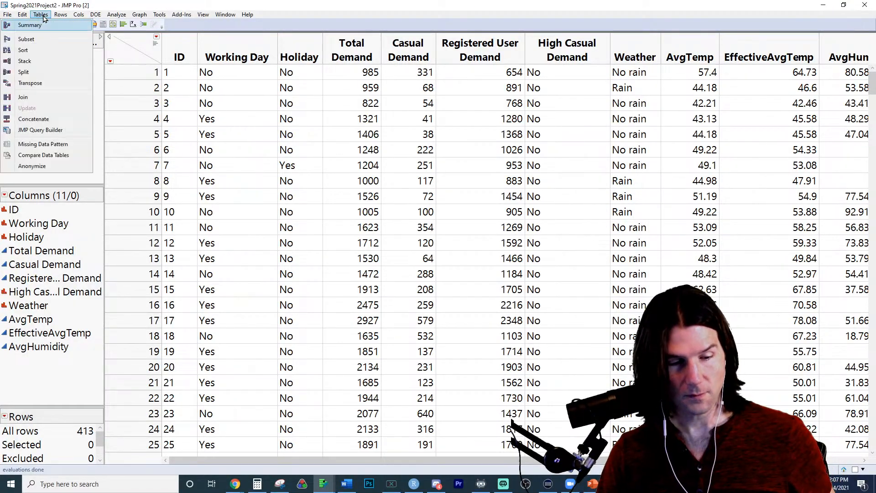
left_click(50, 50)
left_click(392, 38)
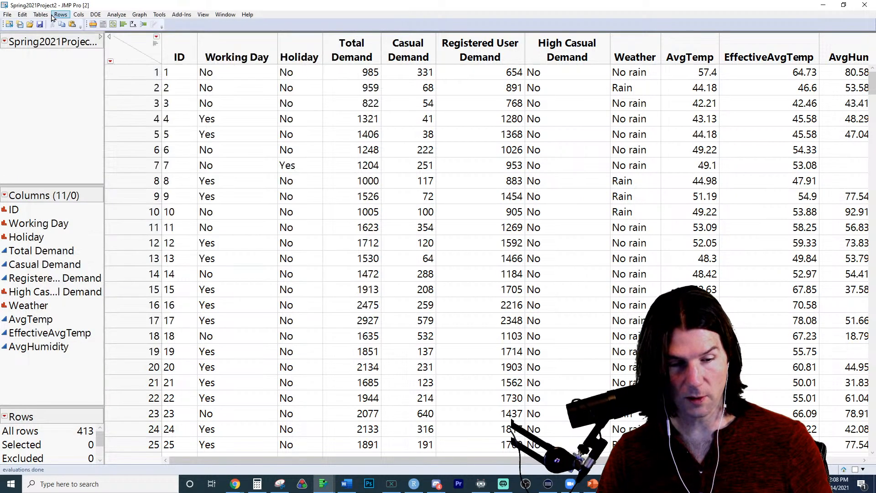
Create a subset table from Spring2021Project2 using a random sample size of 100 with all columns
left_click(41, 15)
left_click(44, 39)
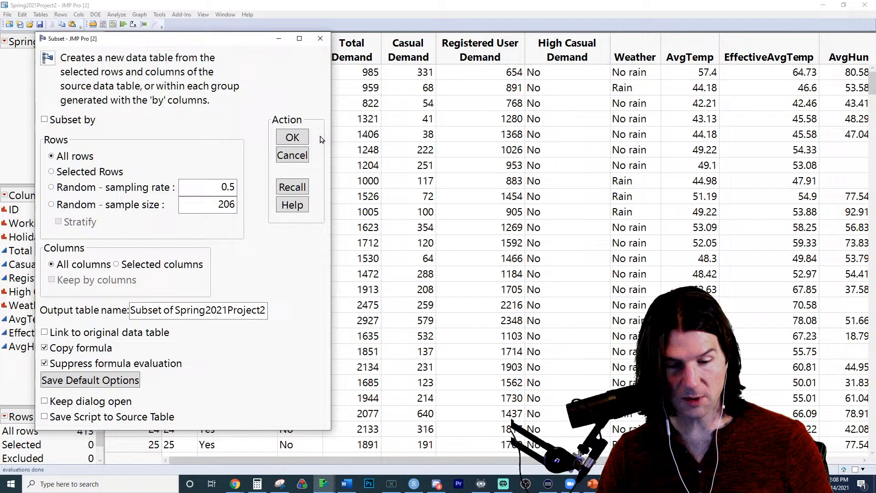
double_click(218, 204)
type("100")
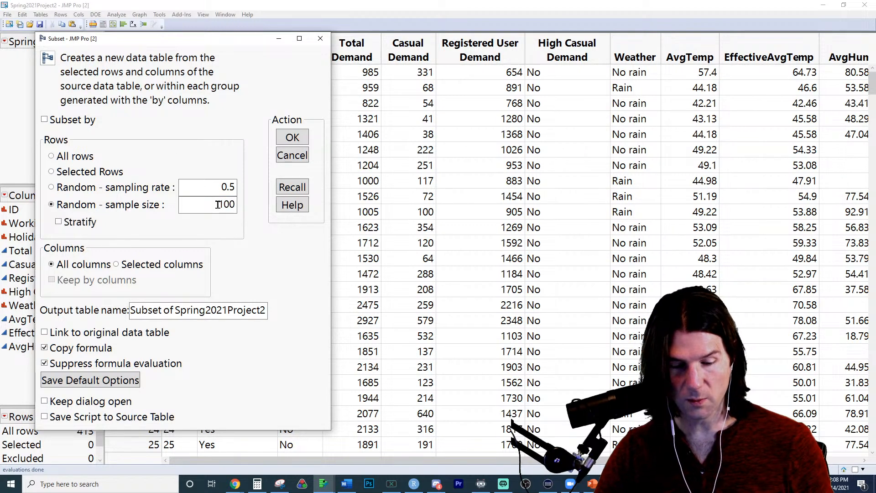
key("Return")
left_click(412, 34)
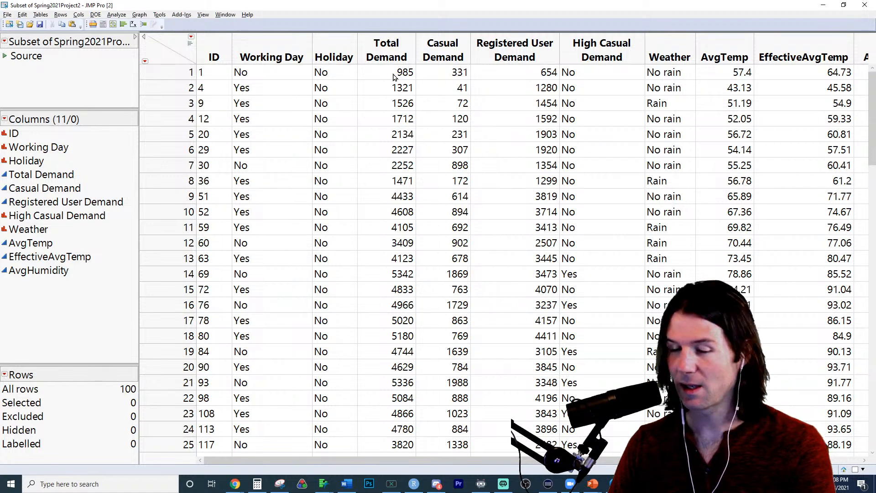
Create a distribution of AvgTemp from the random subset table and stack the report horizontally
left_click(117, 14)
left_click(108, 28)
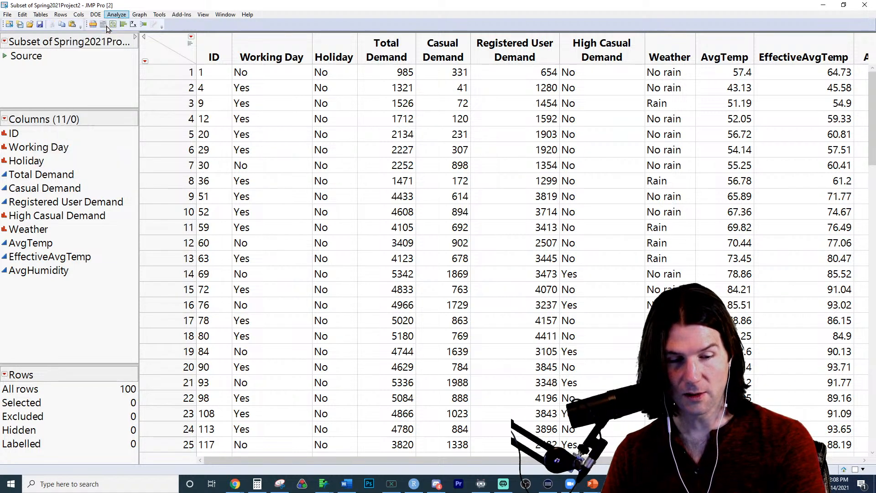
double_click(146, 248)
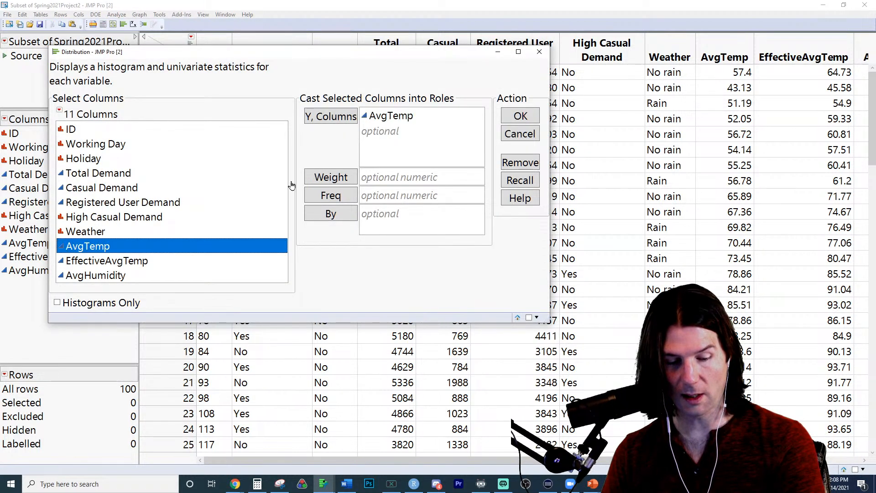
left_click(520, 116)
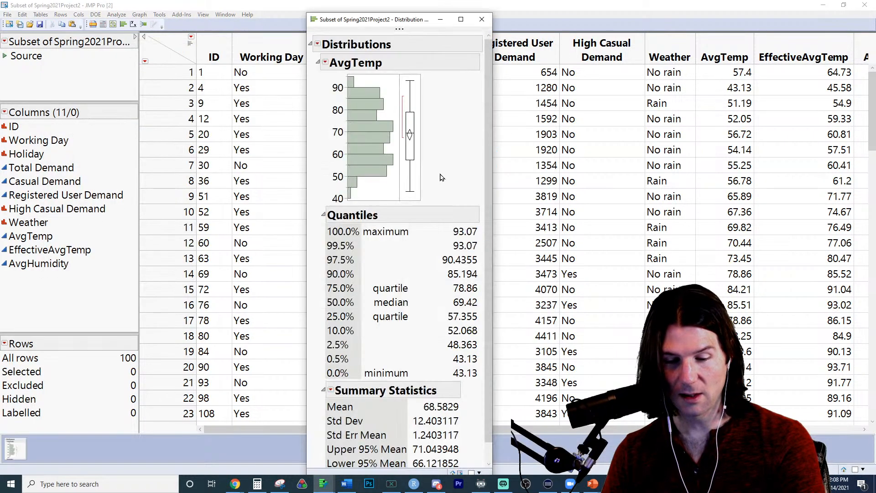
left_click(317, 45)
left_click(280, 65)
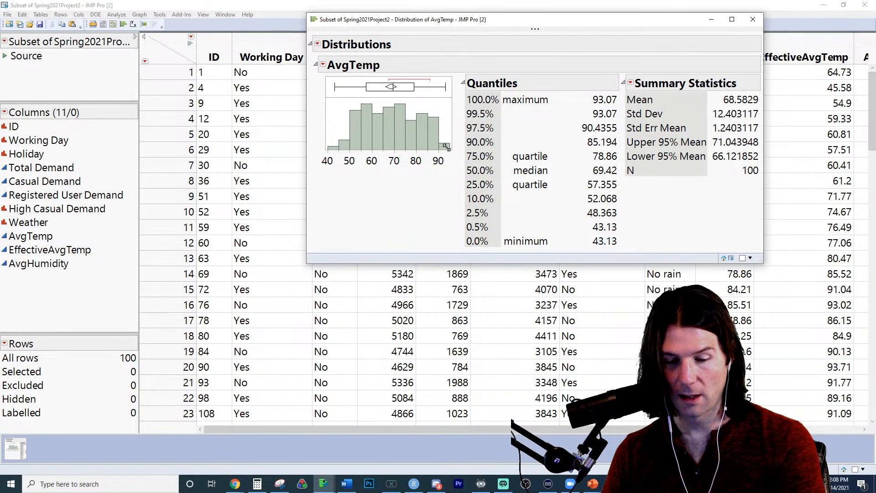
Enlarge the AvgTemp histogram and add a count axis with its scale adjusted to show 15
left_click_drag(446, 146, 509, 190)
left_click_drag(531, 22, 439, 150)
left_click(232, 191)
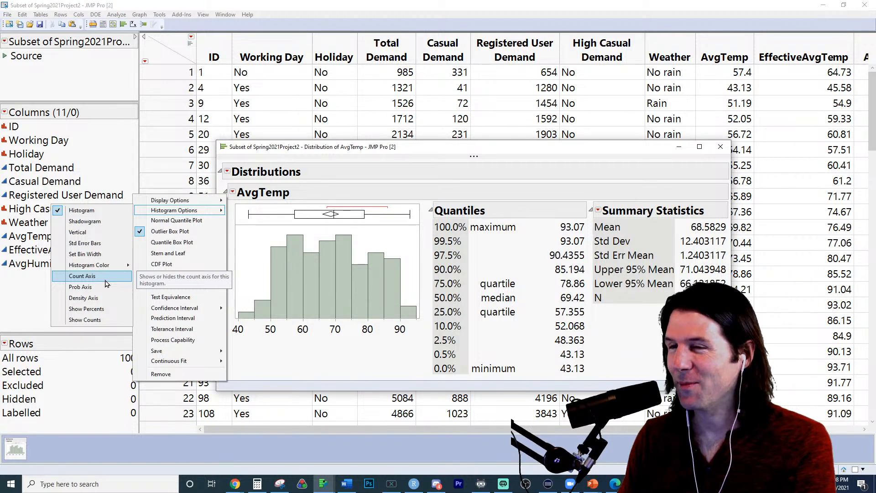
left_click(106, 283)
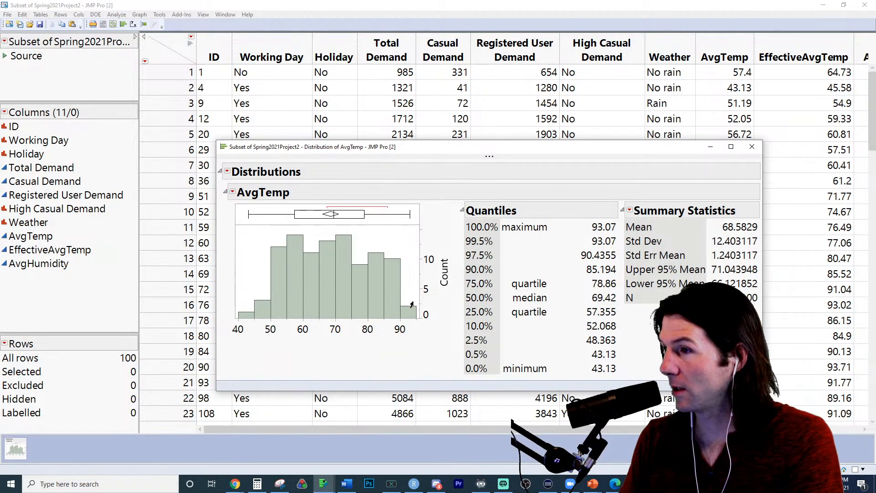
left_click_drag(426, 247, 431, 254)
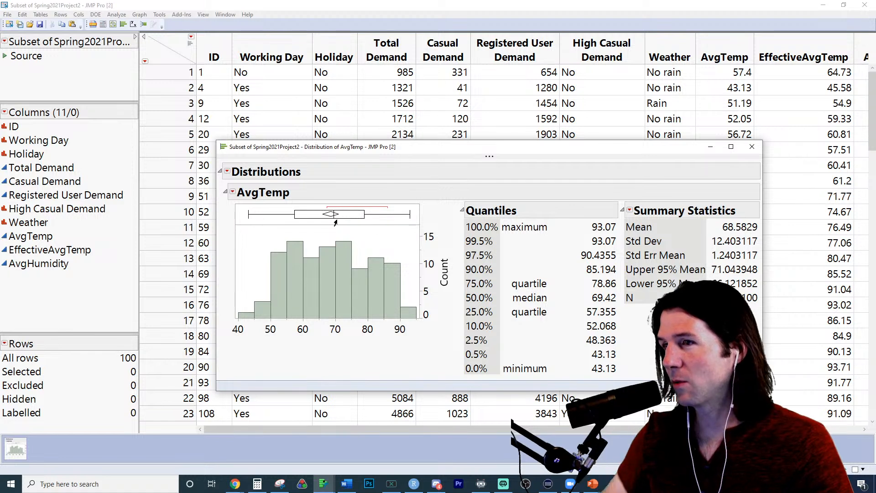
mouse_move(378, 269)
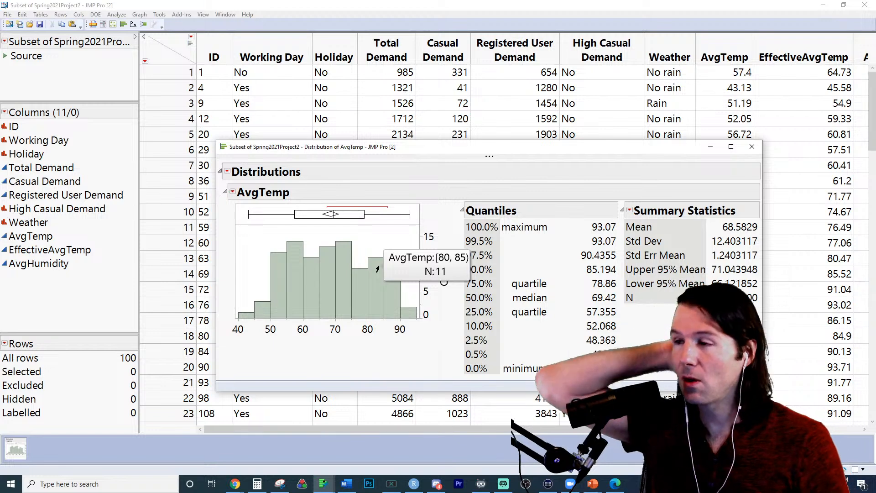
Capture the AvgTemp distribution report with Snipping Tool and highlight the mean and standard deviation values in yellow
left_click(280, 484)
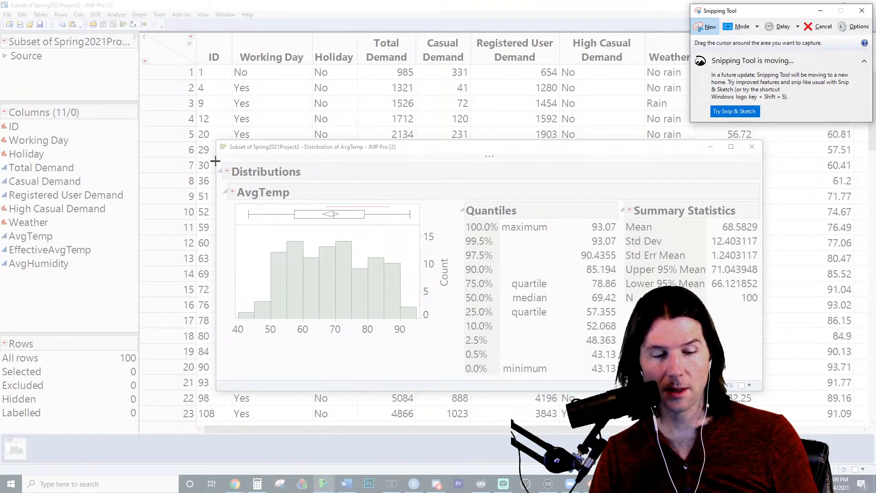
left_click_drag(215, 161, 761, 386)
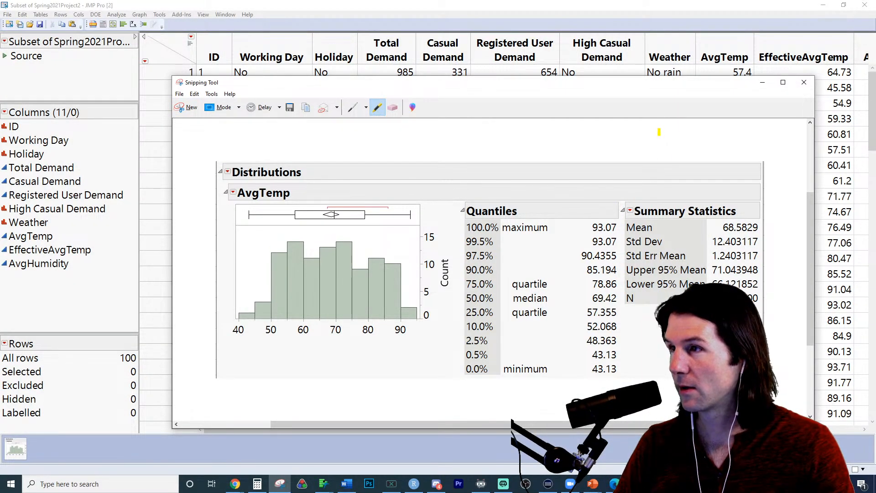
left_click_drag(659, 133, 659, 121)
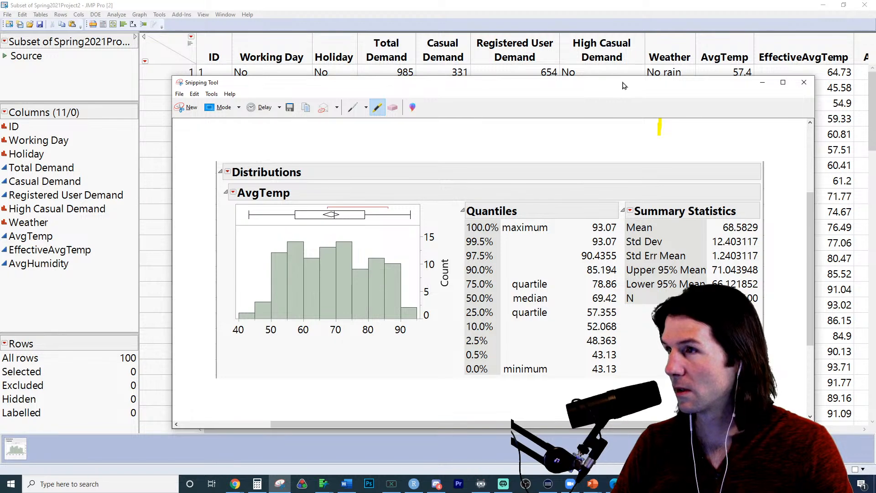
left_click_drag(624, 86, 562, 79)
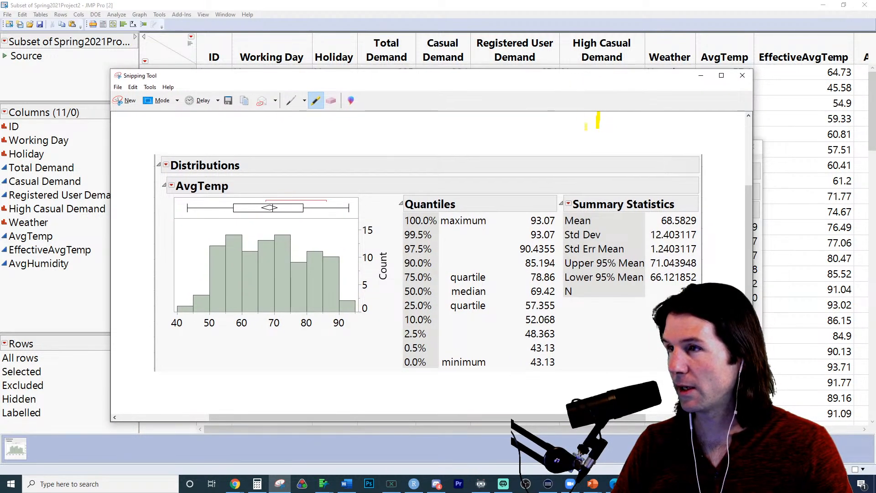
mouse_move(662, 220)
left_mouse_down()
mouse_move(697, 221)
mouse_move(661, 222)
mouse_move(659, 234)
mouse_move(701, 235)
left_mouse_up()
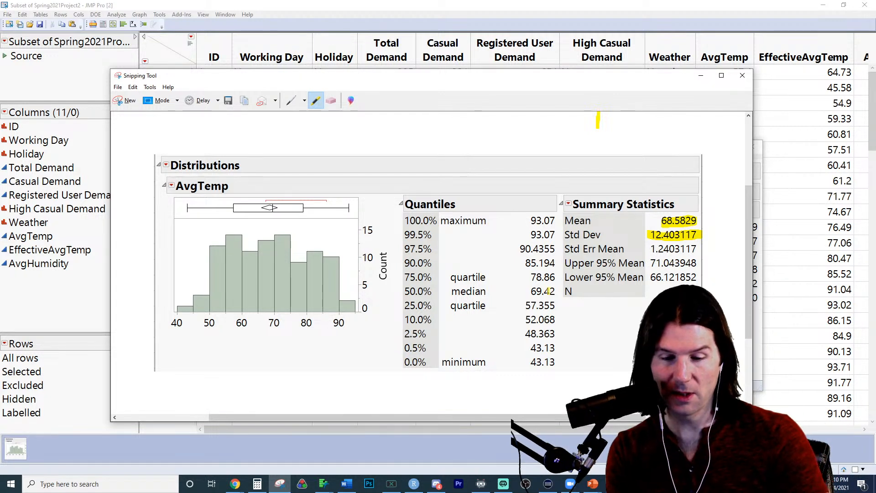
Bracket the 75% to 25% quartile values with the blue pen and mark the median
left_click(304, 101)
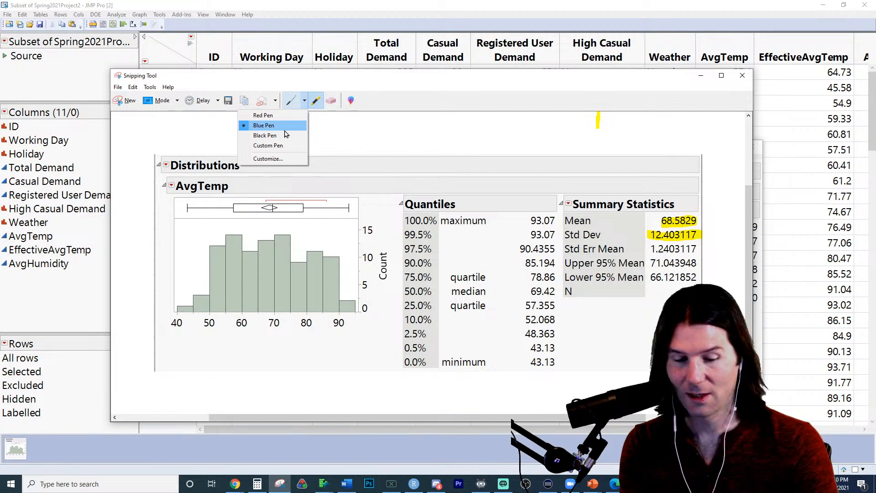
left_click(287, 126)
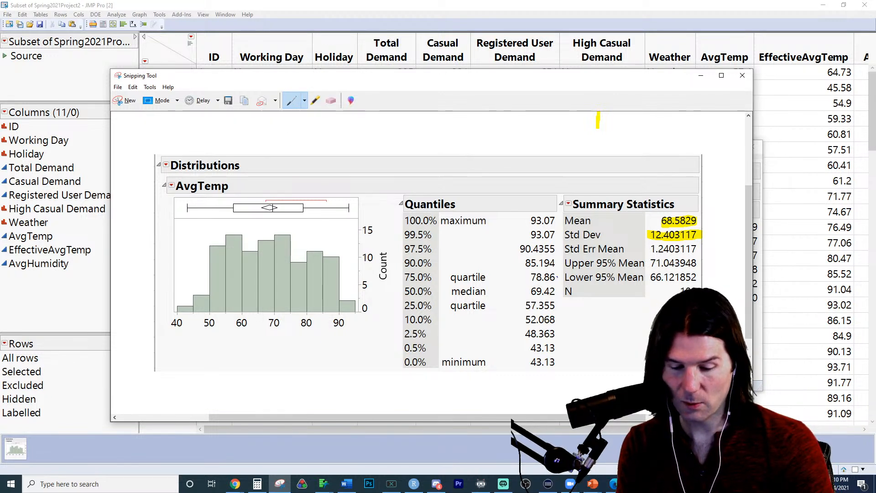
mouse_move(562, 277)
left_mouse_down()
mouse_move(563, 304)
mouse_move(555, 305)
left_mouse_up()
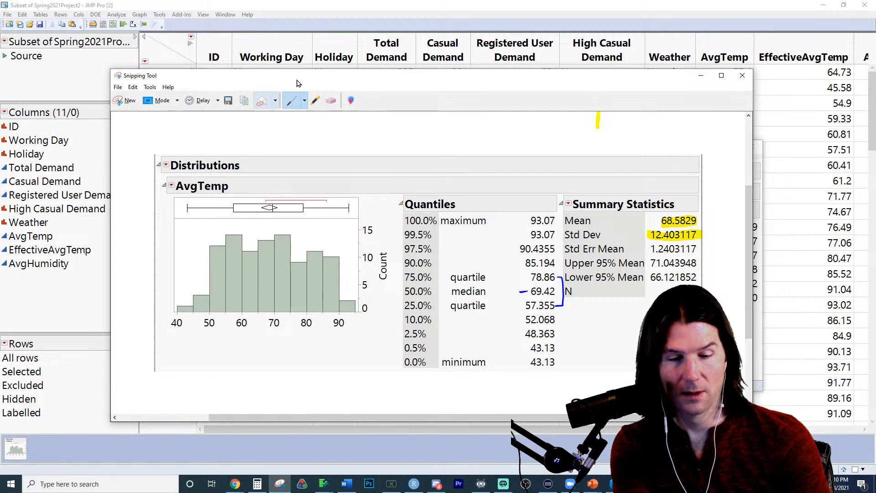
Outline the AvgTemp histogram and box plot with a red pen box in the snip
left_click(315, 101)
left_click(304, 101)
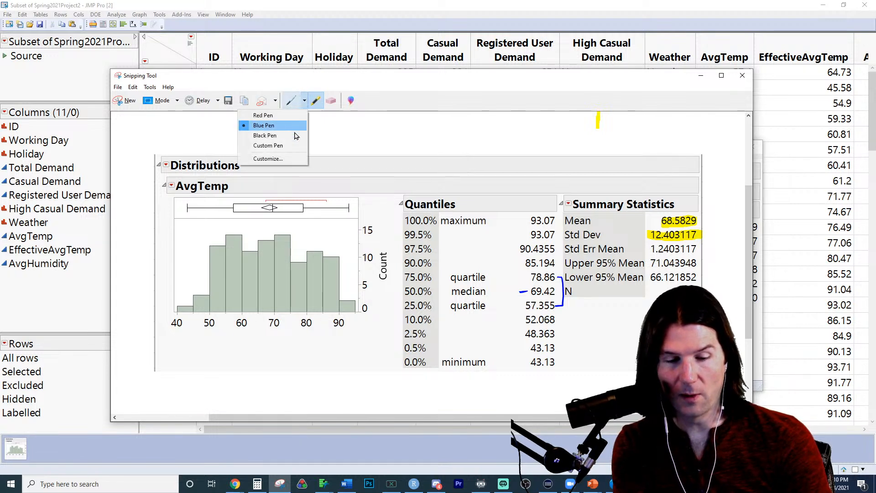
left_click(292, 126)
left_click(304, 100)
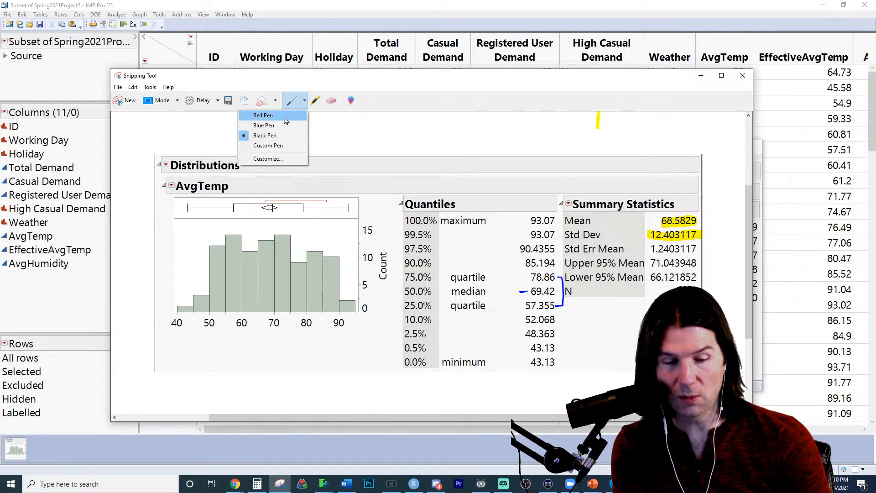
left_click(262, 115)
mouse_move(162, 184)
left_mouse_down()
mouse_move(149, 342)
mouse_move(386, 343)
mouse_move(395, 171)
mouse_move(205, 165)
left_mouse_up()
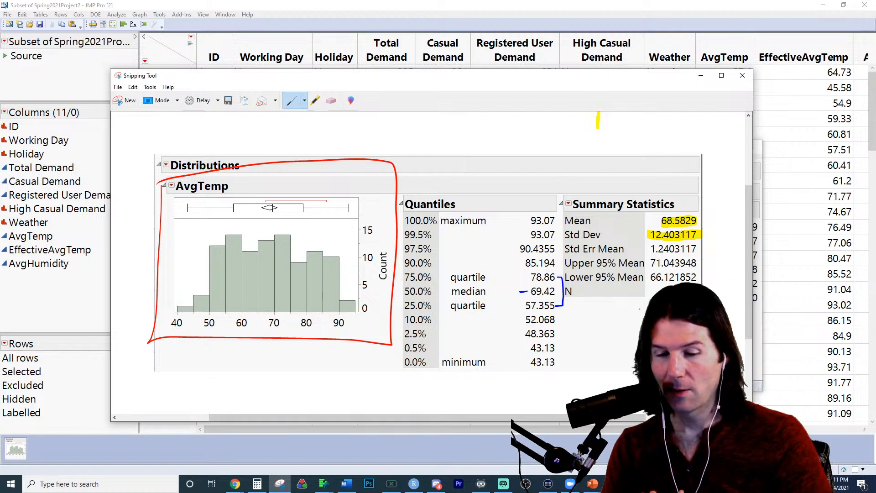
Draw a red arrow from the histogram to the summary statistics, box the quartile rows, and label center and spread with C and S
mouse_move(399, 162)
left_mouse_down()
mouse_move(568, 125)
mouse_move(698, 189)
mouse_move(729, 169)
left_mouse_up()
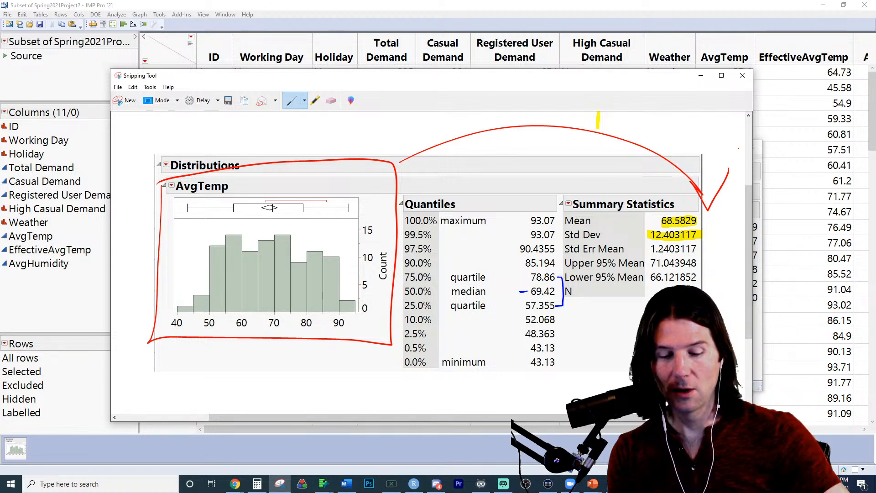
mouse_move(401, 270)
left_mouse_down()
mouse_move(398, 316)
mouse_move(557, 320)
mouse_move(566, 264)
mouse_move(405, 265)
left_mouse_up()
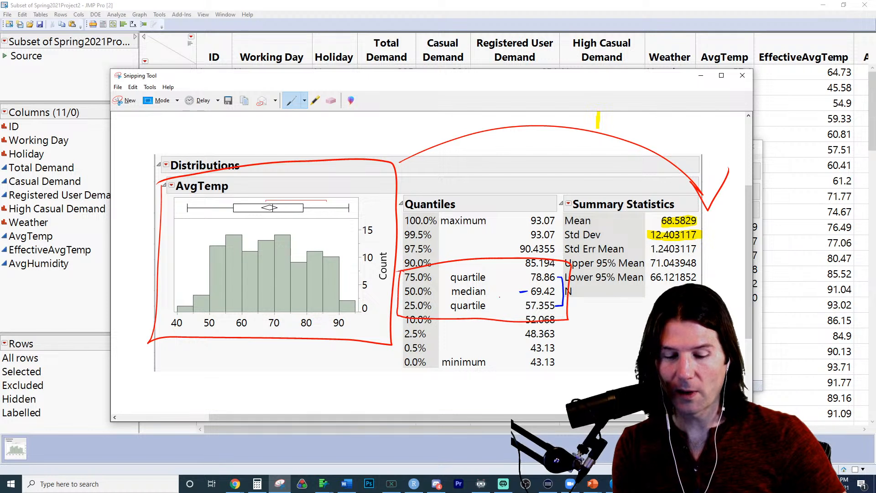
mouse_move(494, 288)
left_mouse_down()
mouse_move(486, 294)
mouse_move(501, 296)
mouse_move(514, 277)
mouse_move(514, 312)
mouse_move(501, 313)
left_mouse_up()
left_click_drag(535, 286, 534, 295)
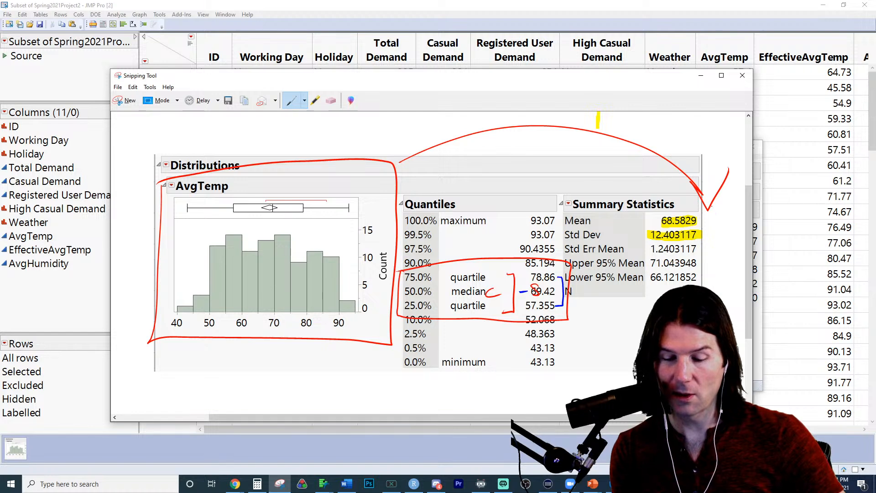
left_click_drag(722, 208, 708, 239)
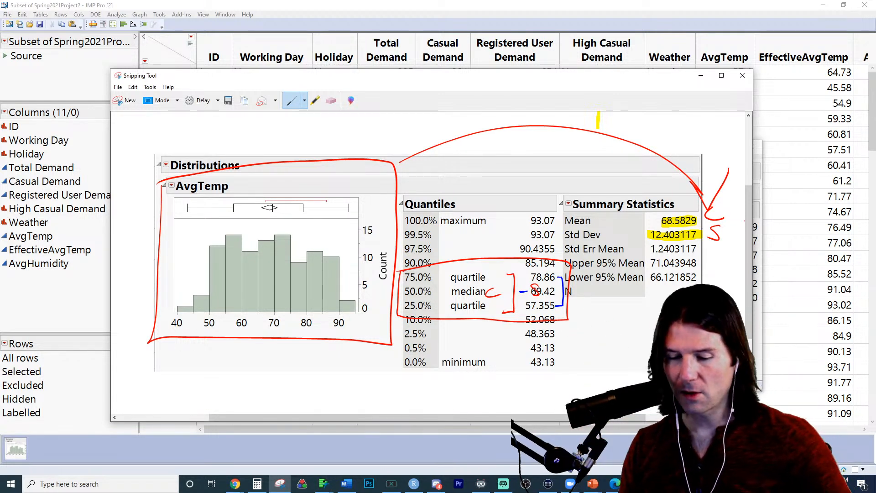
Read the Section Two instructions for the AvgTemp histogram in the Word project document and return to the annotated snip
left_click(352, 479)
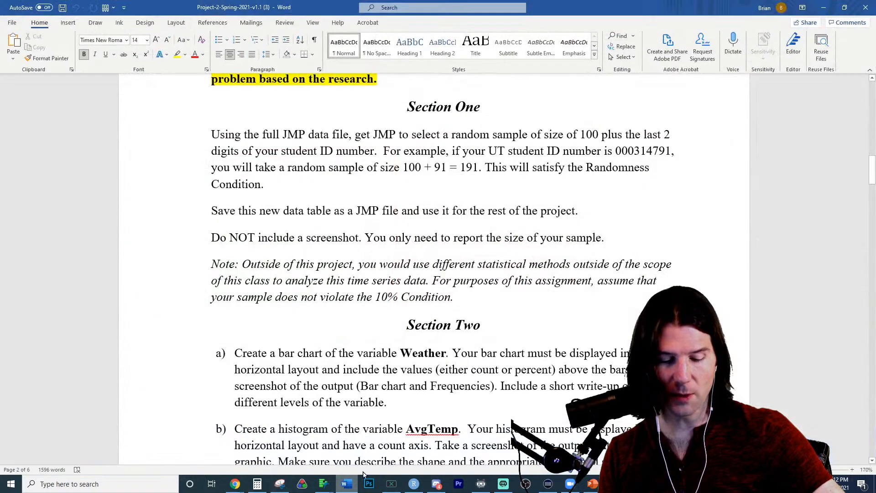
scroll(523, 260, "down", 4)
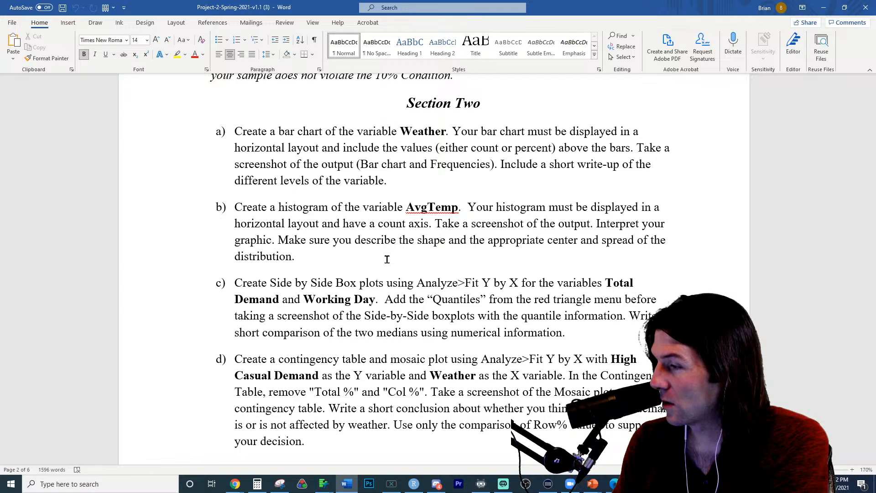
left_click(824, 8)
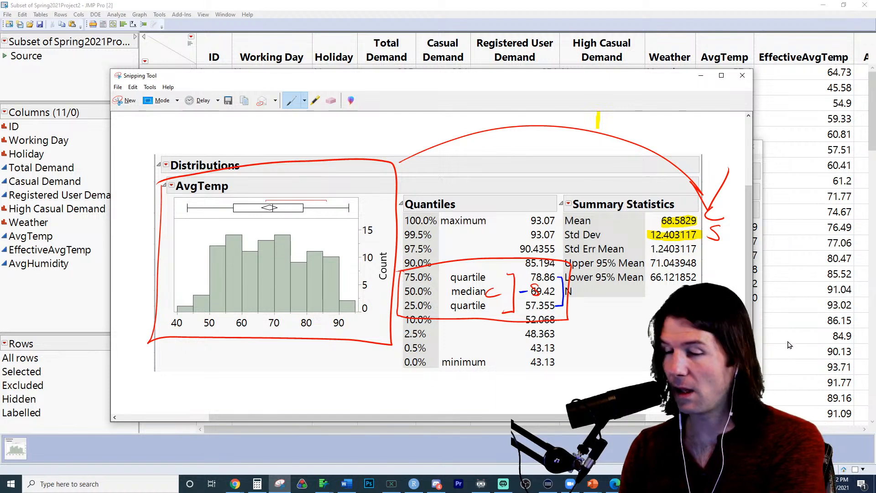
Highlight the box plot's median in yellow, mark its mean in blue, and draw a blue arrow toward the lower tail
left_click_drag(427, 82, 557, 74)
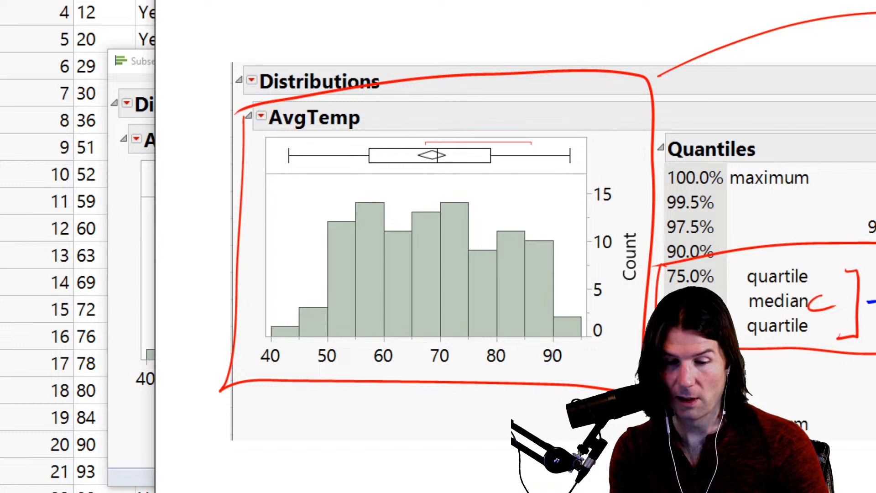
left_click_drag(440, 147, 438, 162)
left_click(402, 0)
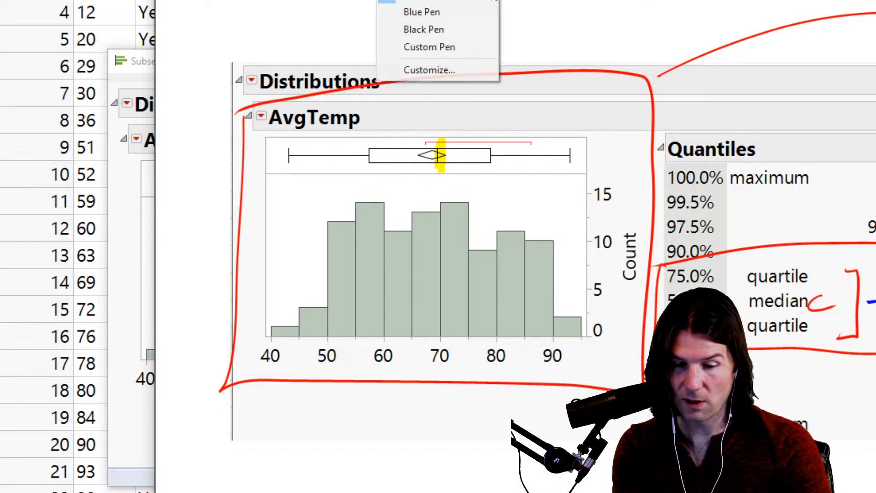
left_click(452, 18)
left_click_drag(430, 150, 432, 160)
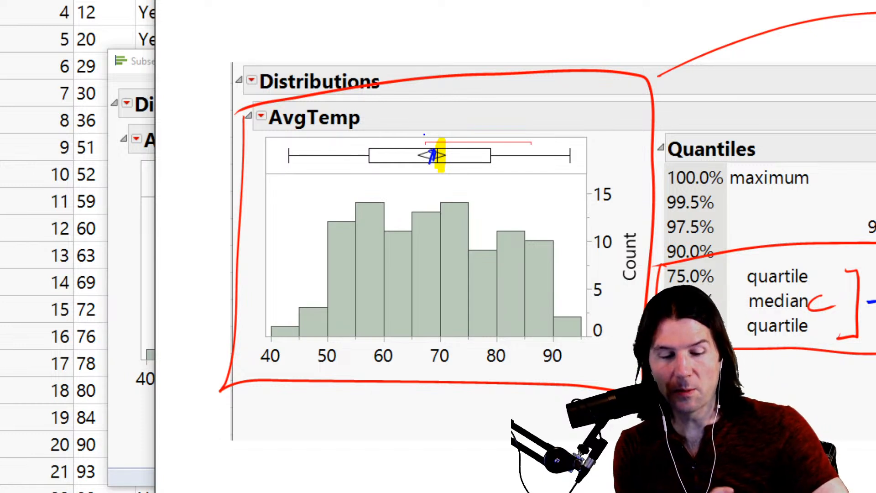
mouse_move(363, 172)
left_mouse_down()
mouse_move(292, 173)
mouse_move(294, 165)
mouse_move(308, 182)
left_mouse_up()
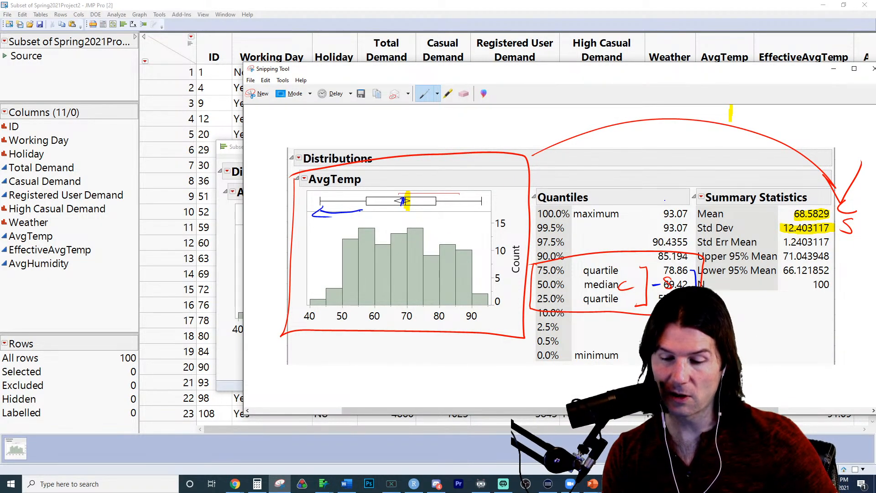
Circle the mean value in blue with an arrow to the median row, and close the annotated snip
mouse_move(821, 201)
left_mouse_down()
mouse_move(844, 213)
mouse_move(826, 199)
left_mouse_up()
mouse_move(774, 213)
left_mouse_down()
mouse_move(693, 284)
mouse_move(679, 286)
left_mouse_up()
left_click(464, 94)
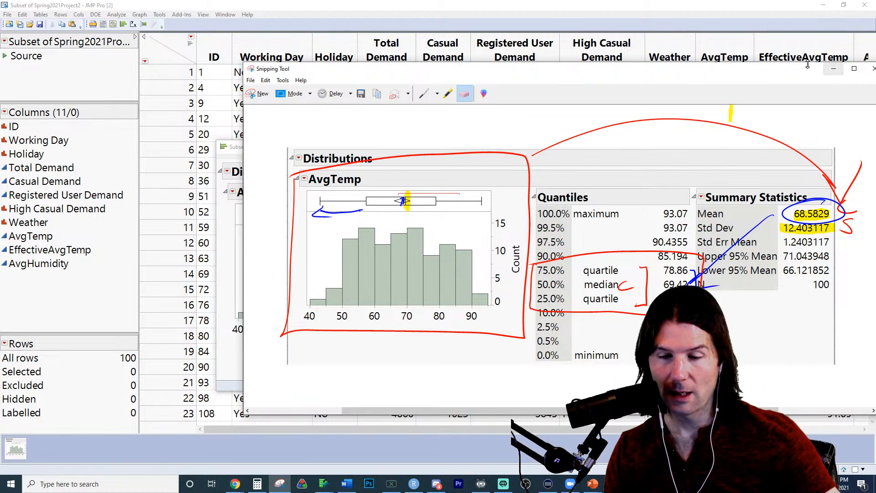
left_click(873, 69)
left_click(629, 211)
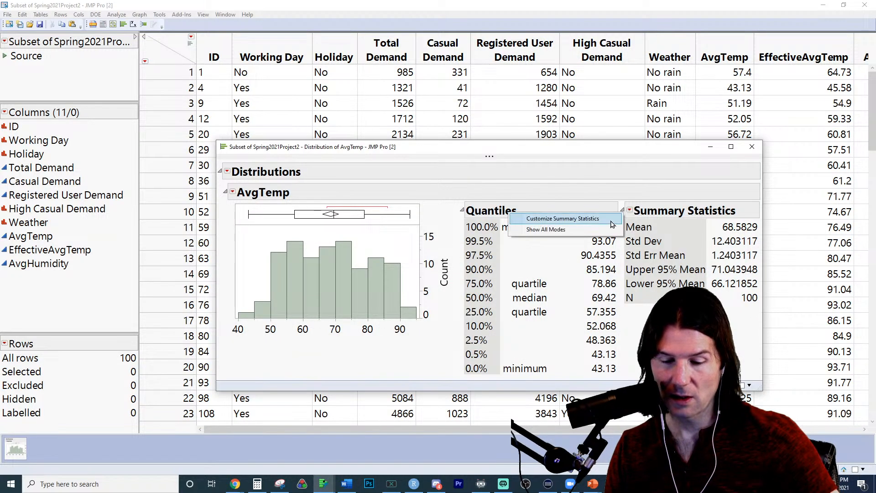
left_click(604, 222)
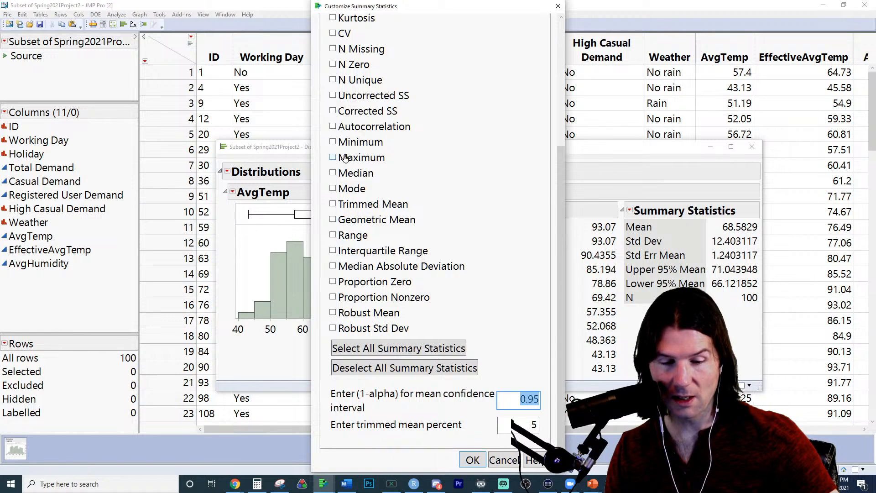
left_click(557, 6)
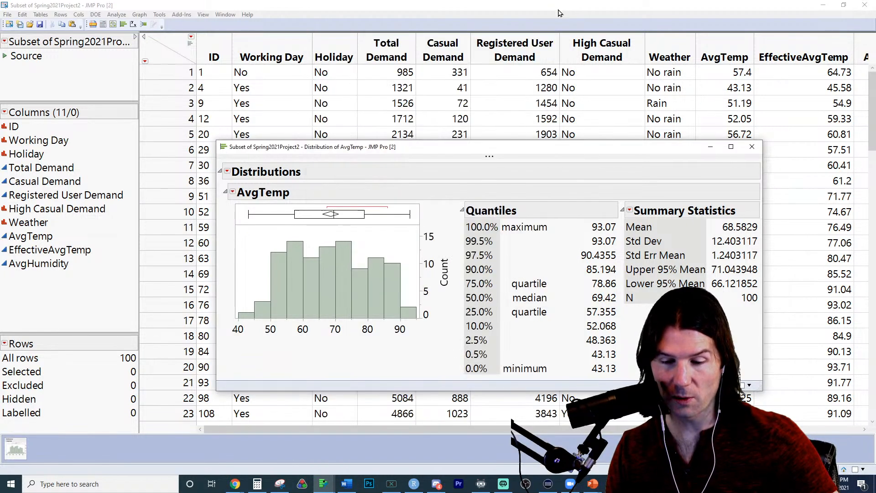
Add Skewness to the AvgTemp summary statistics and move the report window clear to view it
left_click(630, 211)
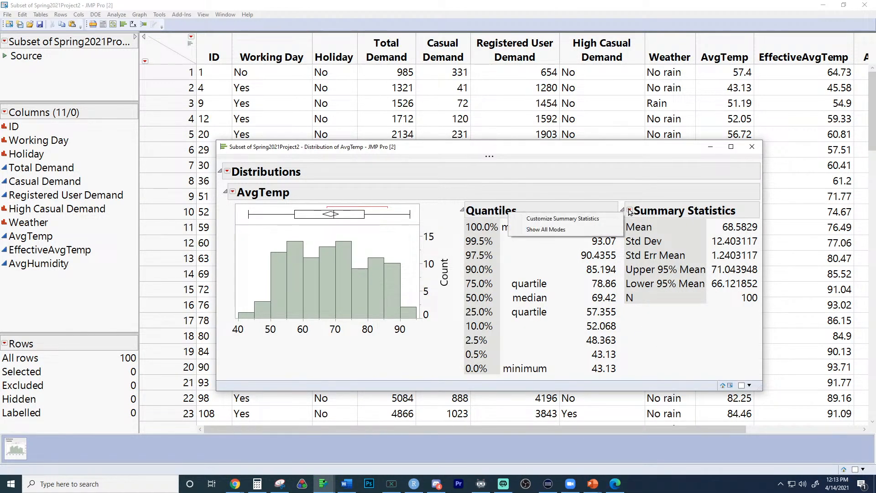
left_click(594, 219)
scroll(449, 238, "up", 4)
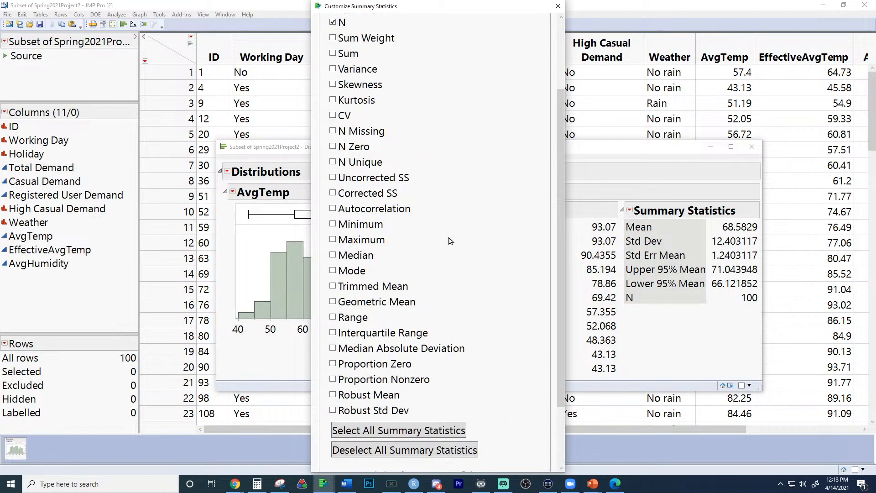
left_click(333, 111)
scroll(533, 294, "down", 5)
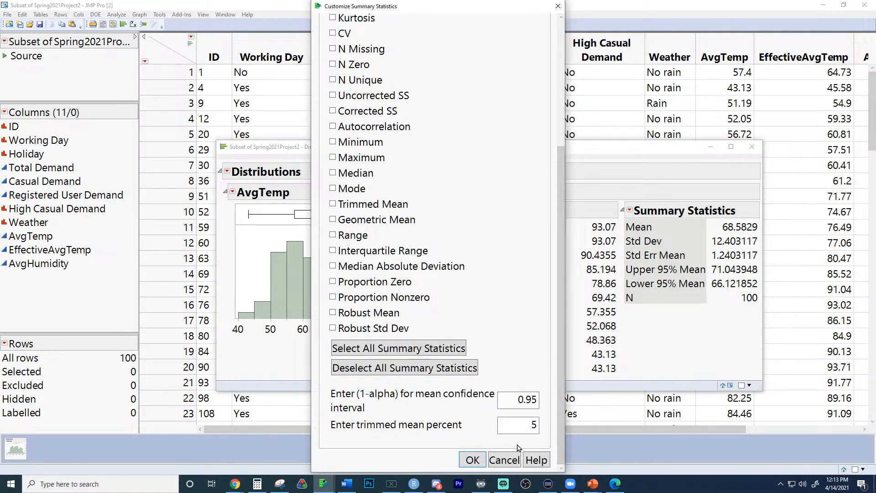
left_click(473, 459)
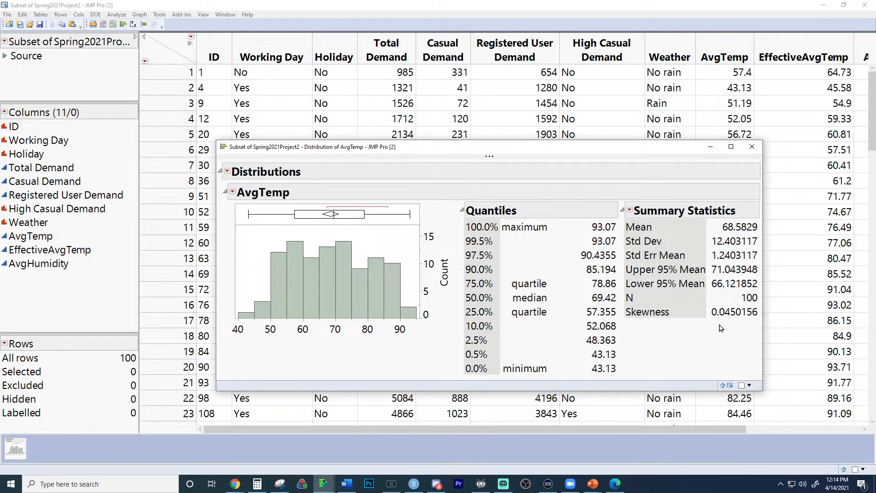
left_click_drag(655, 147, 565, 99)
mouse_move(634, 269)
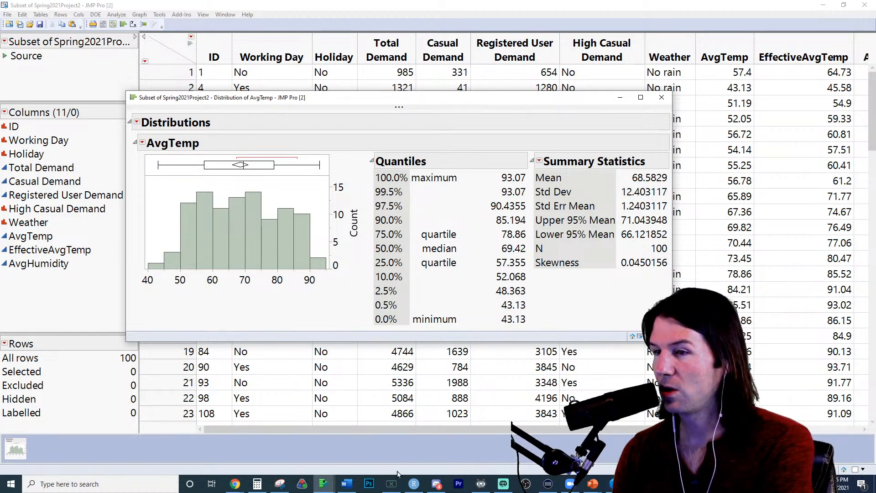
Switch to Word, create a blank document and sketch a purple freehand distribution curve with three peaks
left_click(348, 483)
key("ctrl+n")
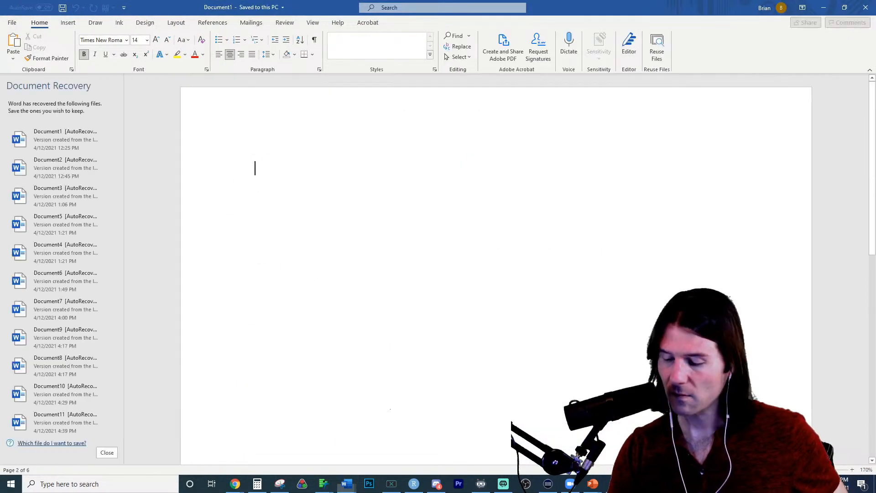
left_click(96, 24)
mouse_move(264, 296)
left_mouse_down()
mouse_move(305, 256)
mouse_move(436, 203)
mouse_move(553, 189)
mouse_move(654, 299)
left_mouse_up()
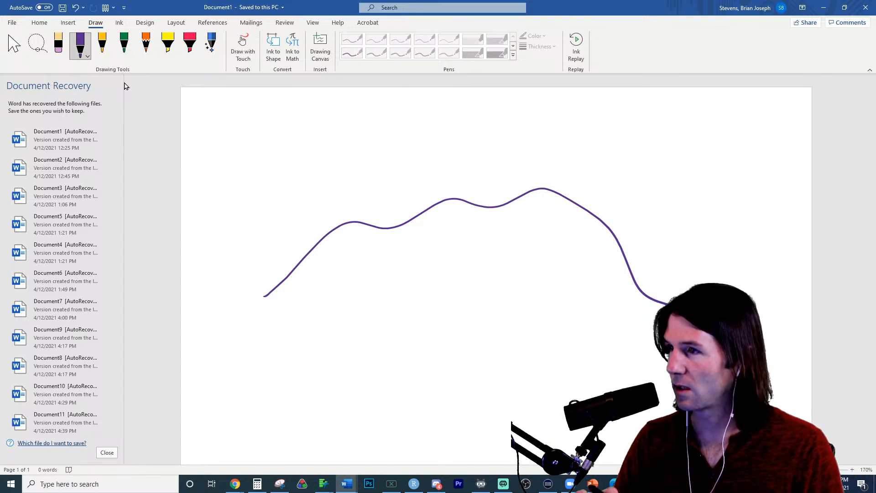
Draw a green flat-topped distribution outline below the purple curve and close the Document Recovery pane
left_click(124, 46)
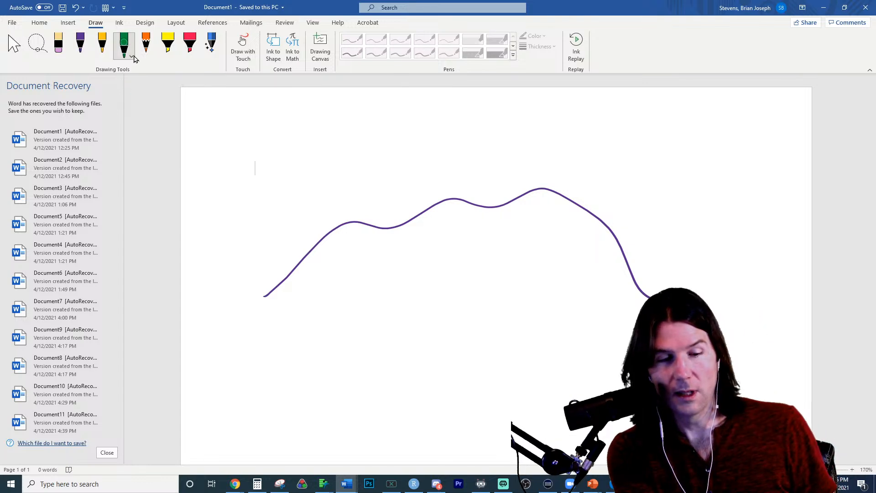
mouse_move(294, 400)
left_mouse_down()
mouse_move(287, 344)
mouse_move(611, 319)
mouse_move(636, 329)
mouse_move(630, 388)
left_mouse_up()
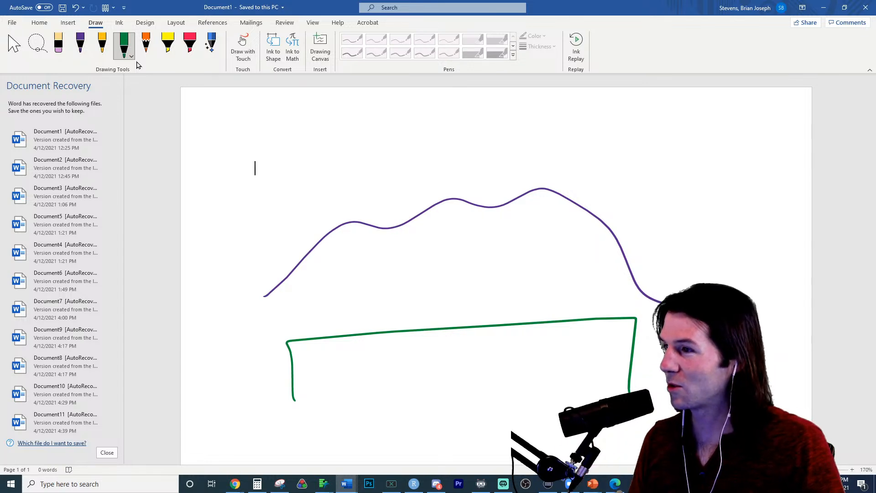
left_click(96, 451)
left_click(234, 144)
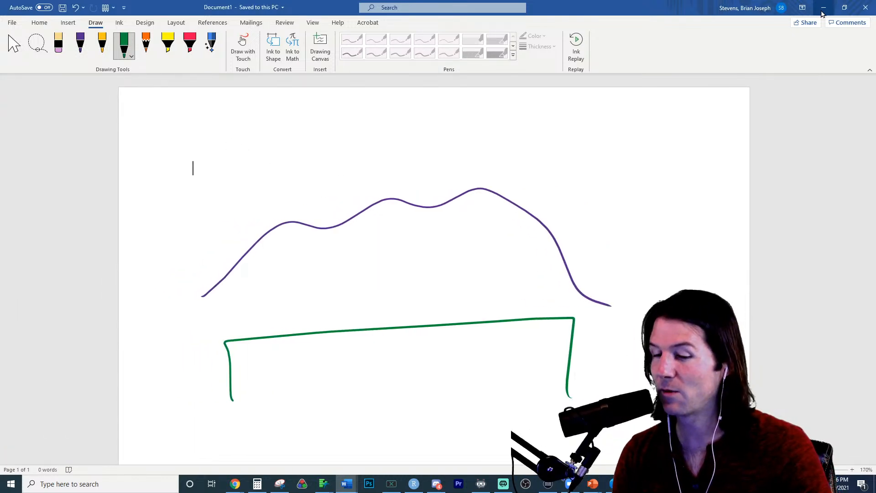
Minimize both Word documents to return to JMP and examine the peaks in the AvgTemp histogram
left_click(822, 12)
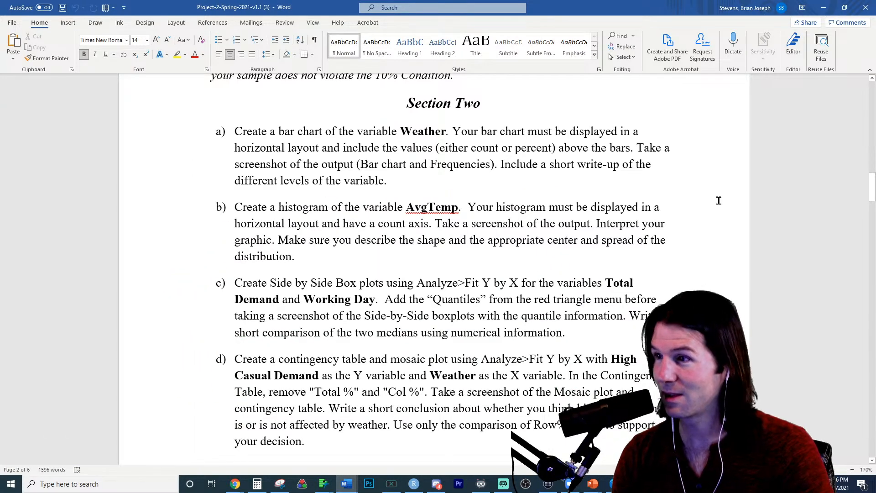
left_click(823, 8)
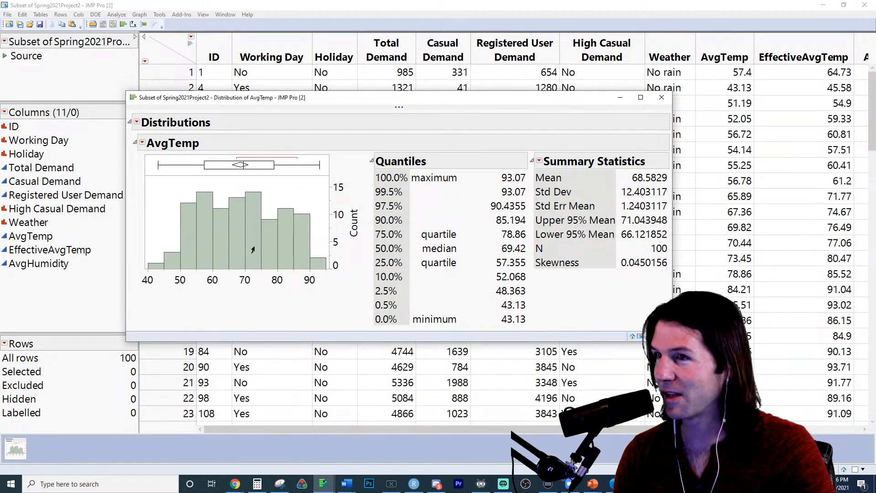
mouse_move(229, 170)
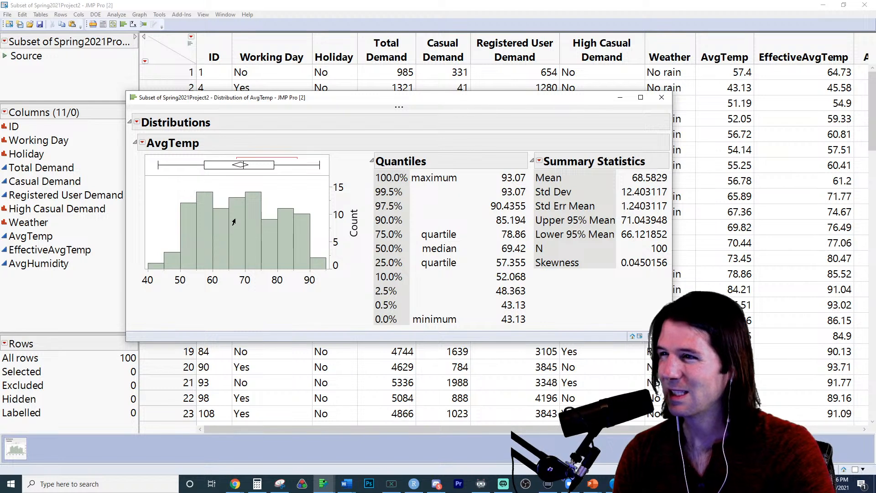
mouse_move(234, 222)
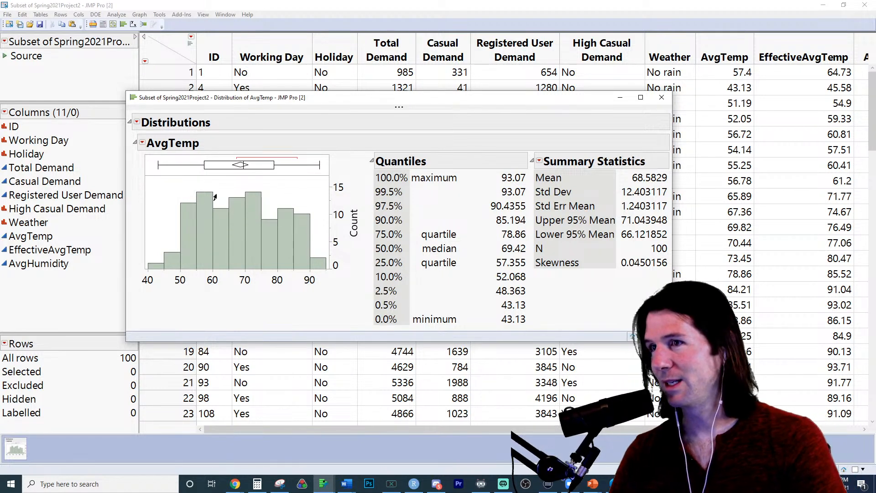
Widen the AvgTemp histogram bins to 10 units with the Grabber tool and stretch the temperature axis beyond 40 and 100
mouse_move(258, 117)
left_click(302, 118)
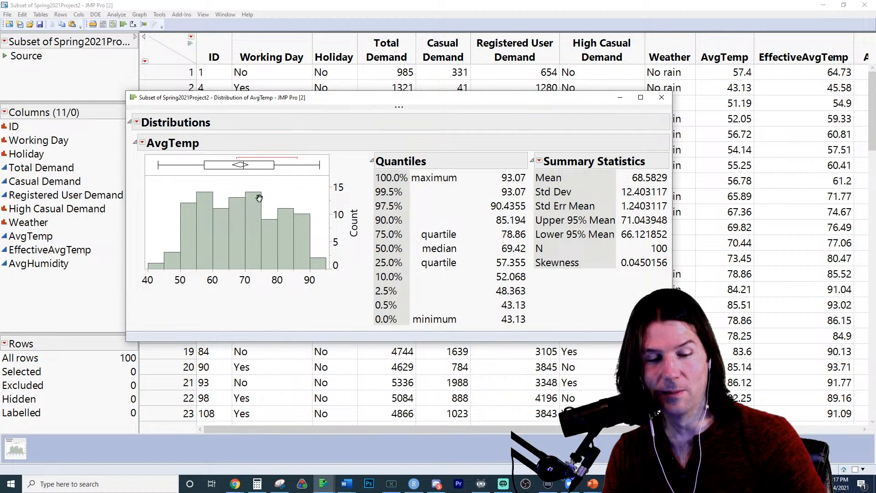
mouse_move(258, 201)
left_mouse_down()
mouse_move(259, 214)
mouse_move(261, 203)
left_mouse_up()
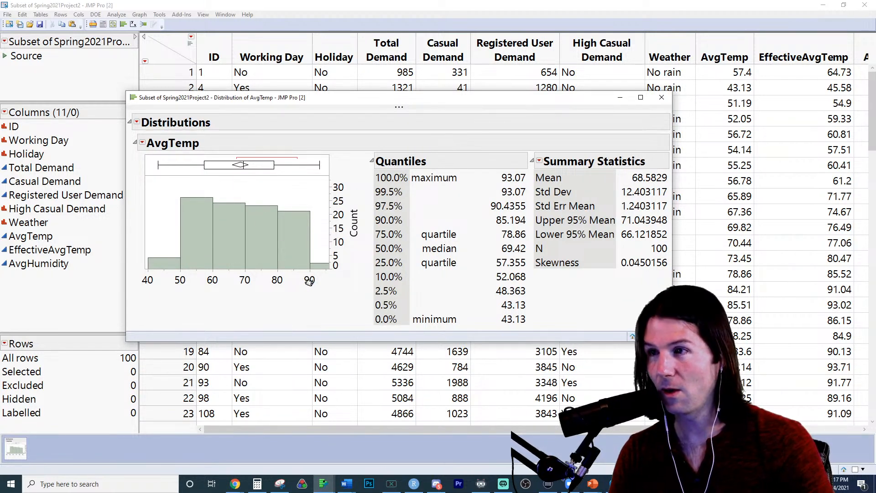
left_click_drag(313, 279, 294, 279)
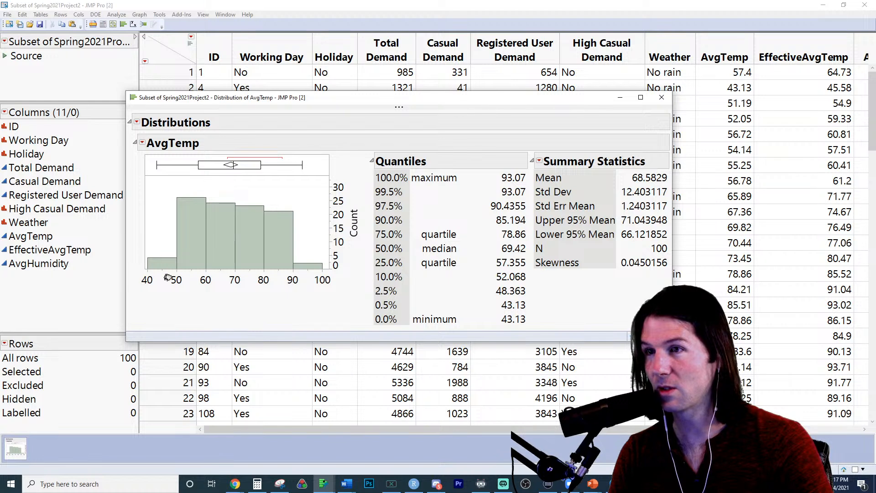
left_click_drag(160, 280, 177, 279)
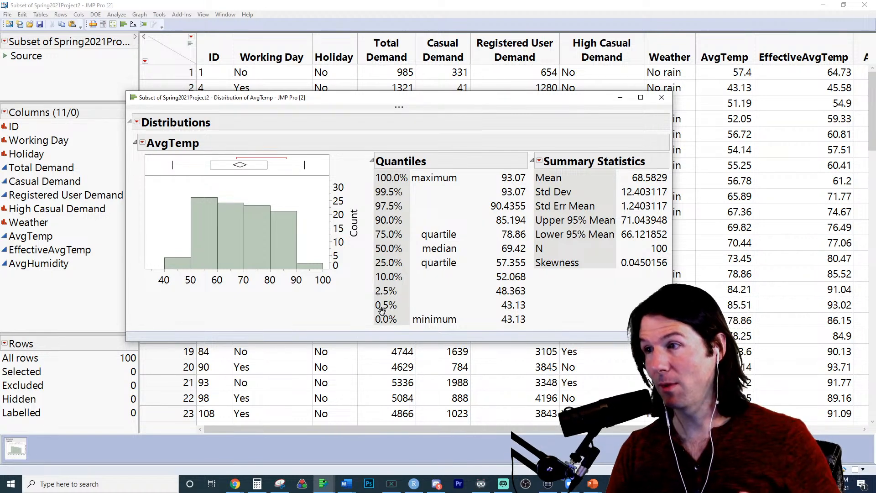
left_click(234, 481)
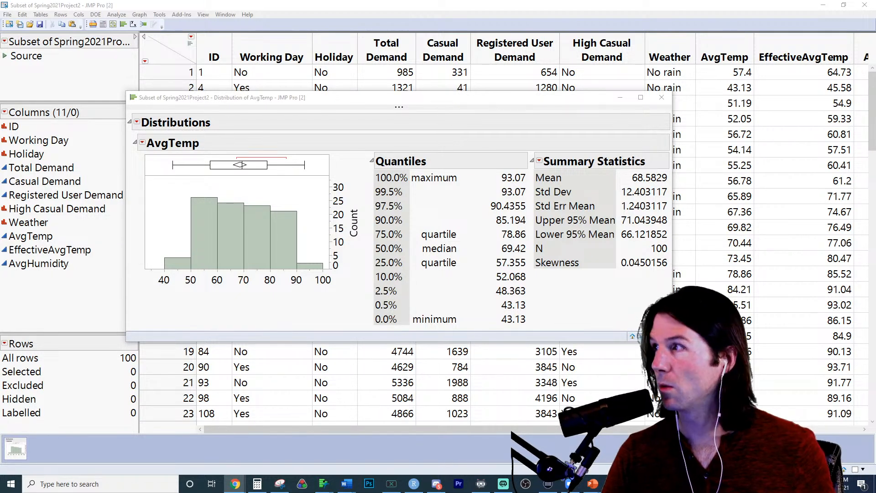
key("alt+Tab")
key("alt+Tab")
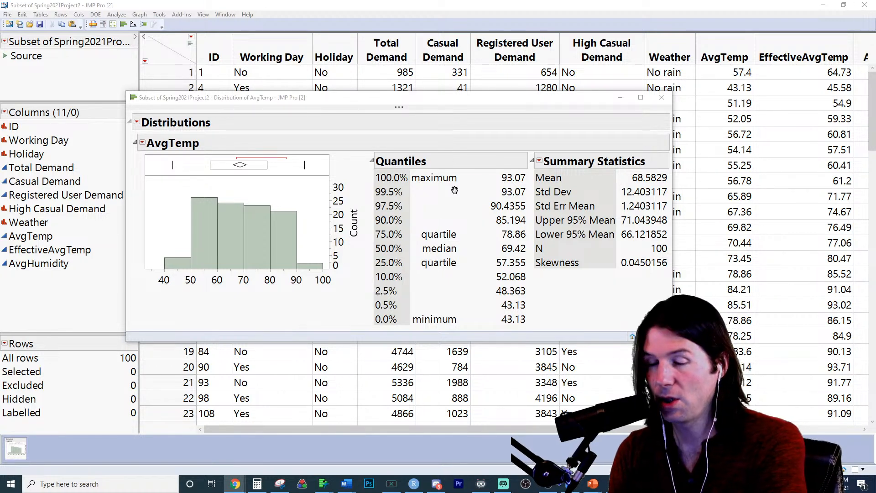
Widen the AvgTemp histogram frame and select the 80 to 90 bar with the Arrow tool
left_click_drag(328, 263, 382, 265)
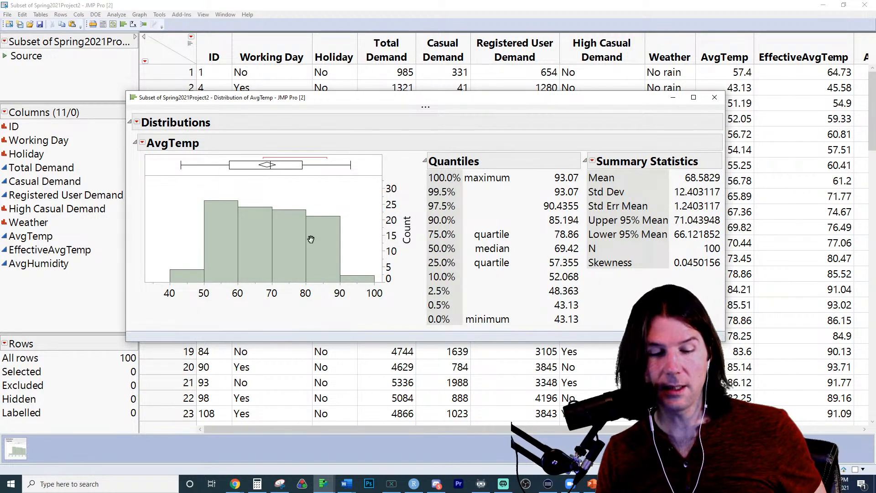
mouse_move(350, 113)
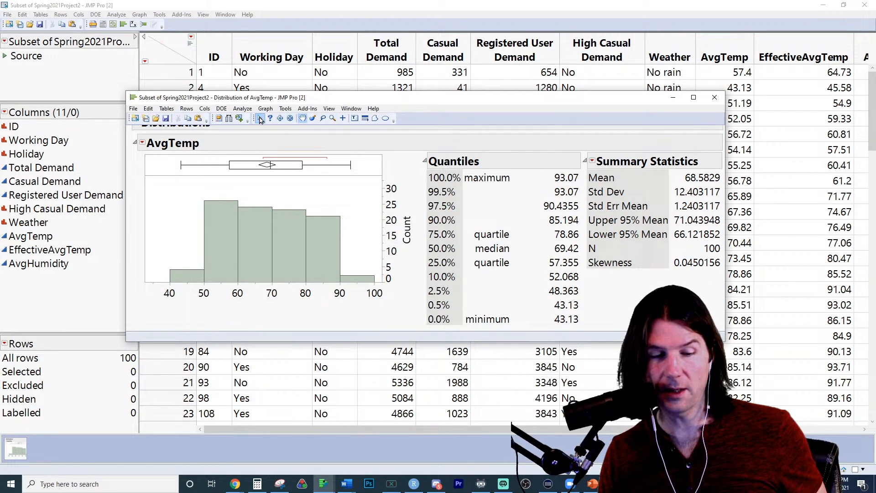
left_click(326, 265)
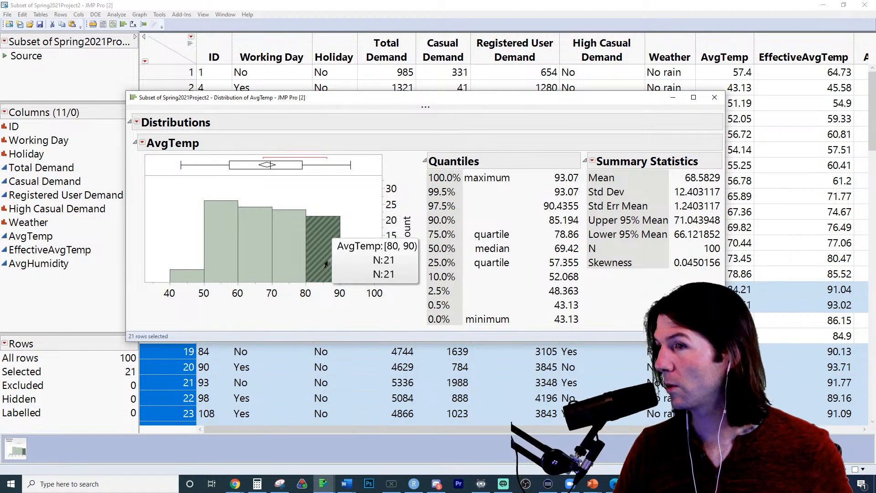
Toggle the selection of the 80 to 90 histogram bar off and on several times
left_click(319, 249, "ctrl")
left_click(320, 250)
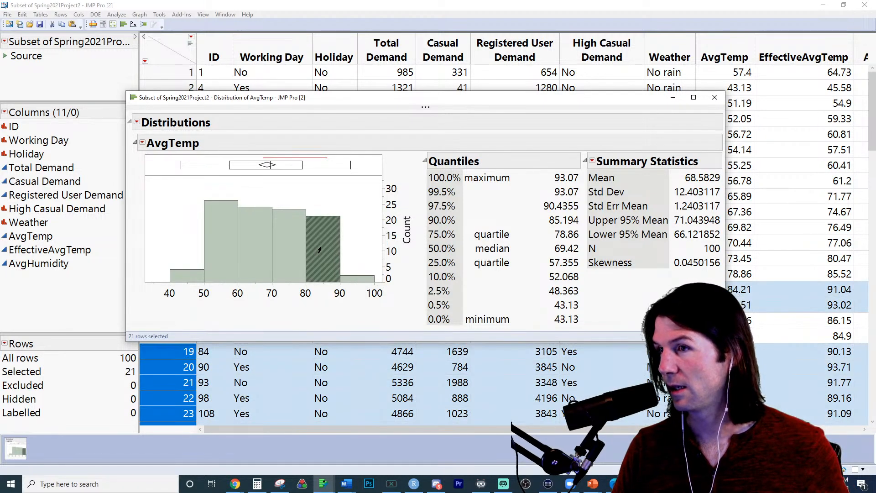
left_click(319, 249, "ctrl")
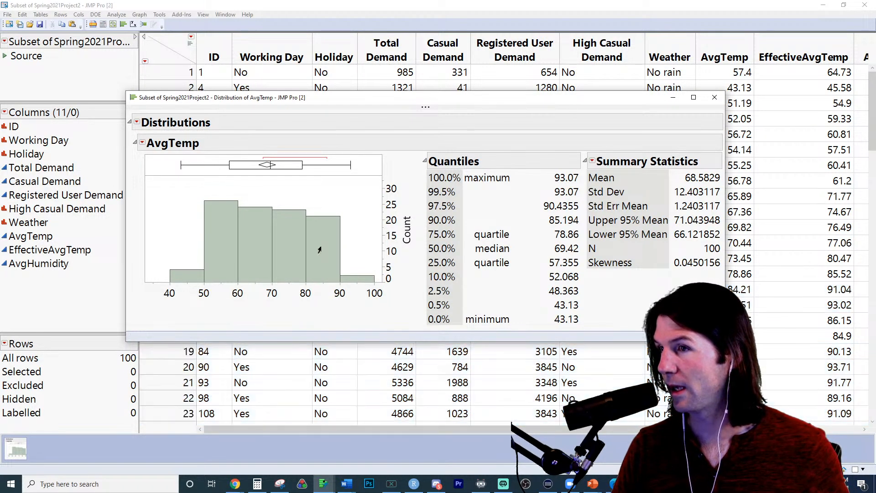
left_click(320, 250)
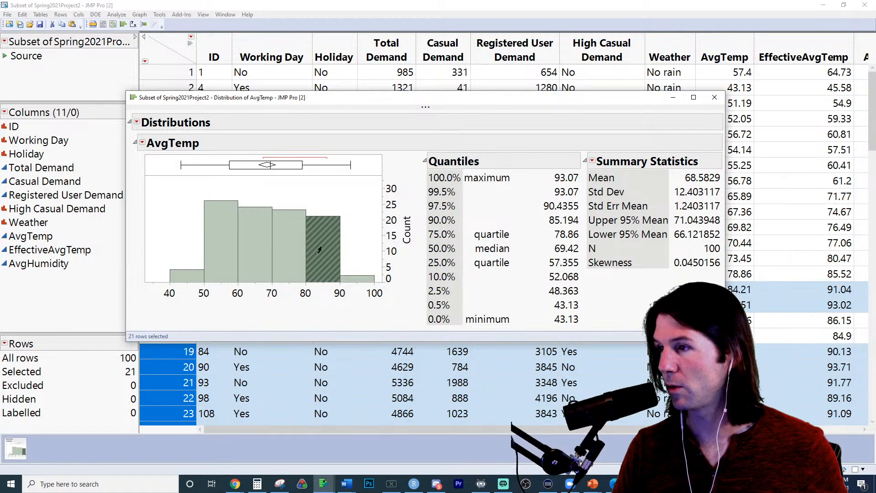
left_click(320, 250, "ctrl")
left_click(319, 250)
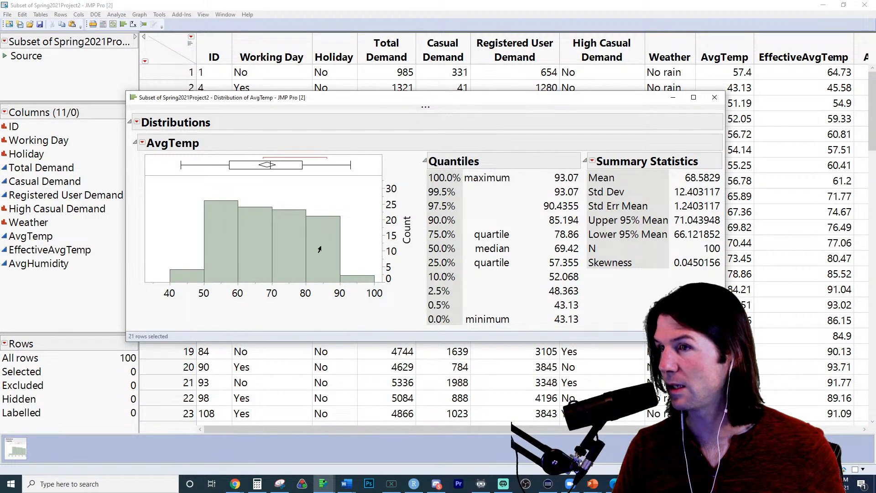
left_click(320, 250, "ctrl")
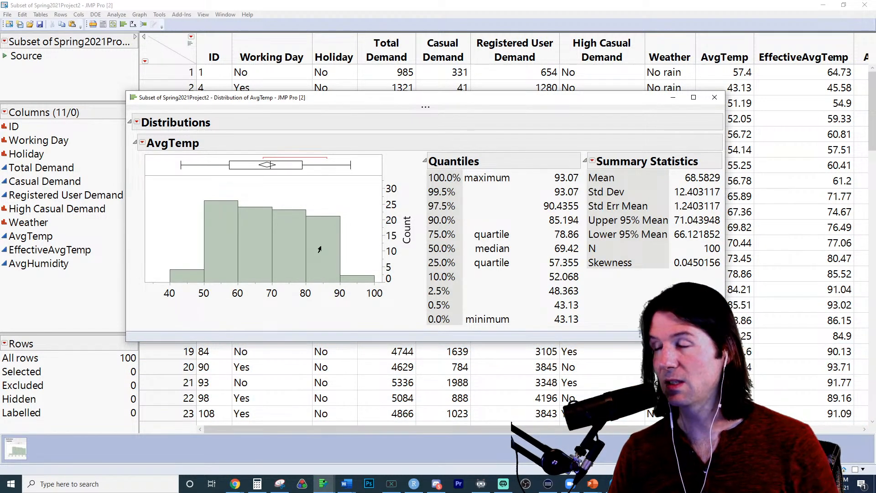
left_click(325, 247)
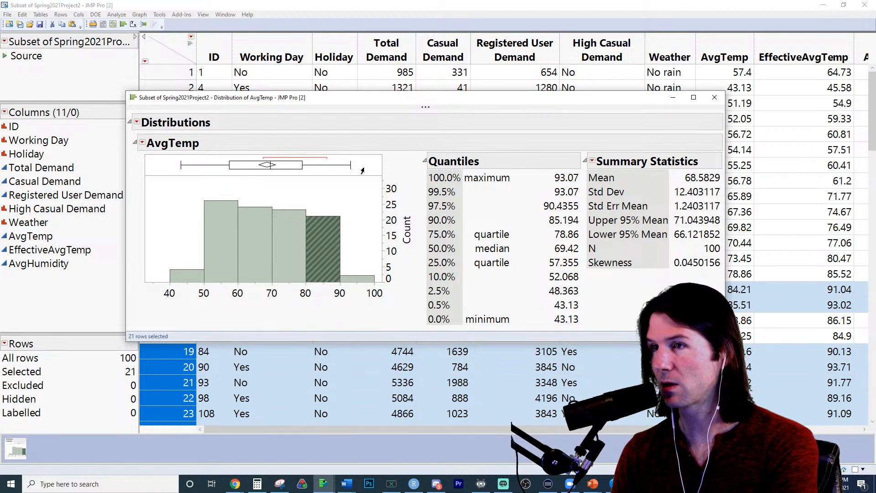
Rescale the histogram's temperature axis to leave more room beyond 100 and clear the 80 to 90 bar's selection
left_click_drag(372, 294, 353, 294)
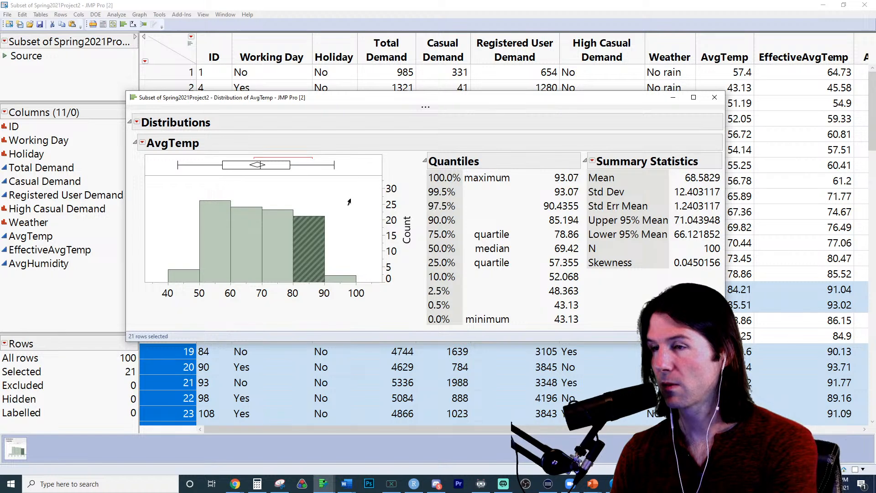
left_click(311, 246)
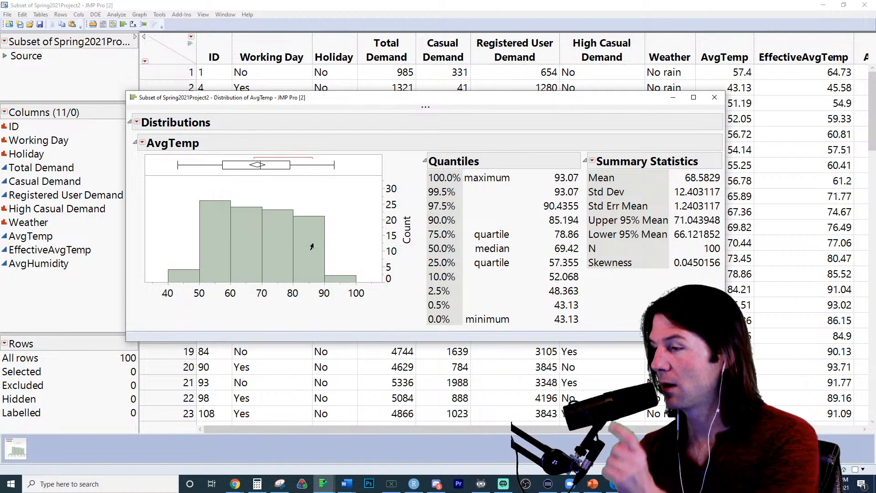
left_click(313, 245)
left_click(311, 244)
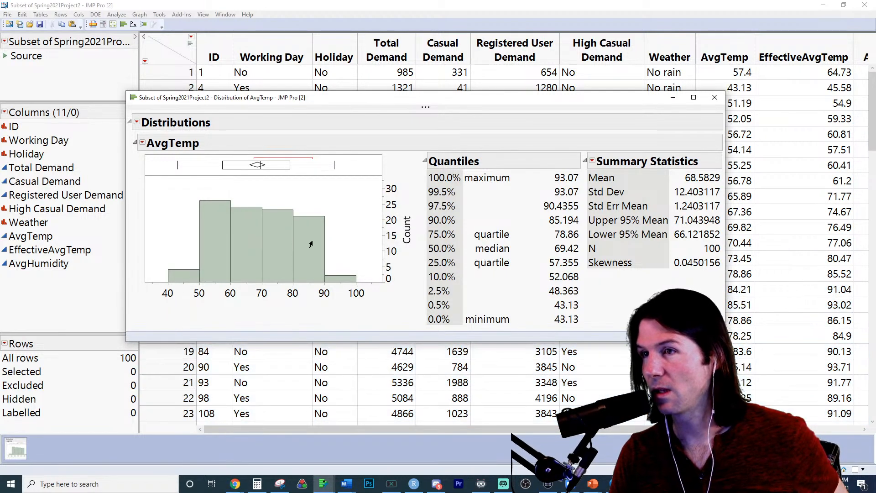
left_click(311, 244)
left_click(311, 244)
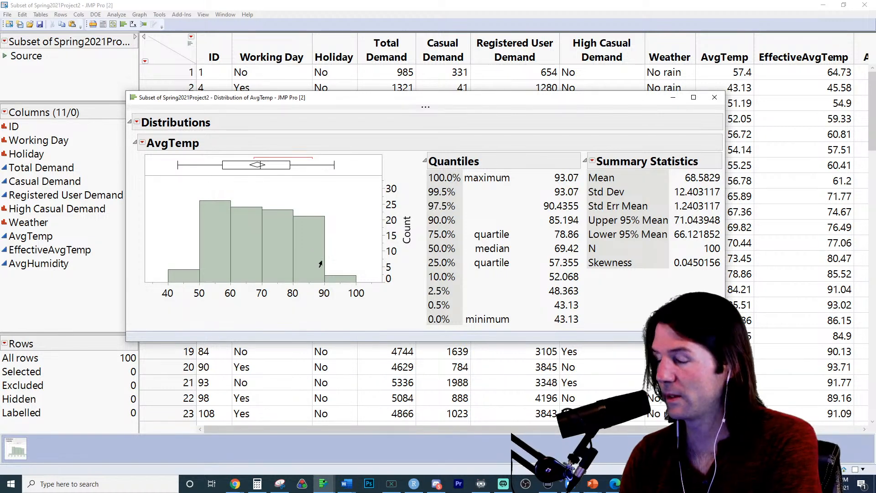
Switch to the Word project document and review the Section Two instructions for the AvgTemp histogram
left_click(348, 486)
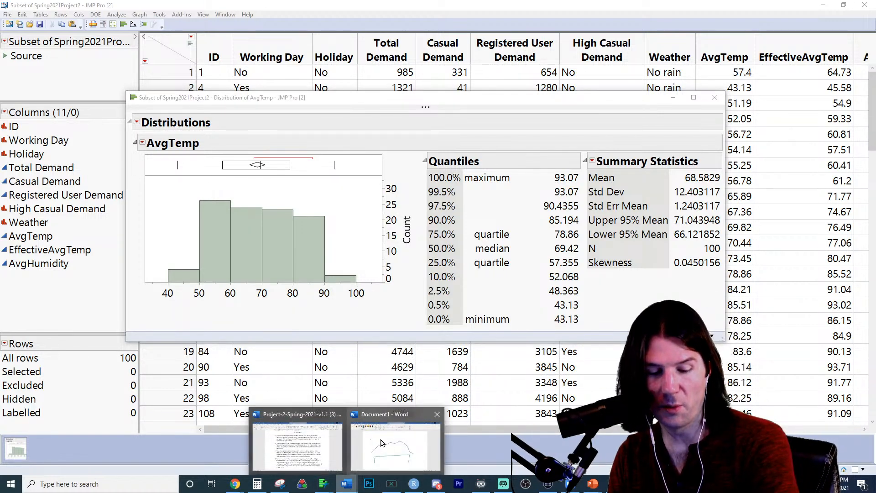
left_click(320, 451)
scroll(407, 314, "up", 6)
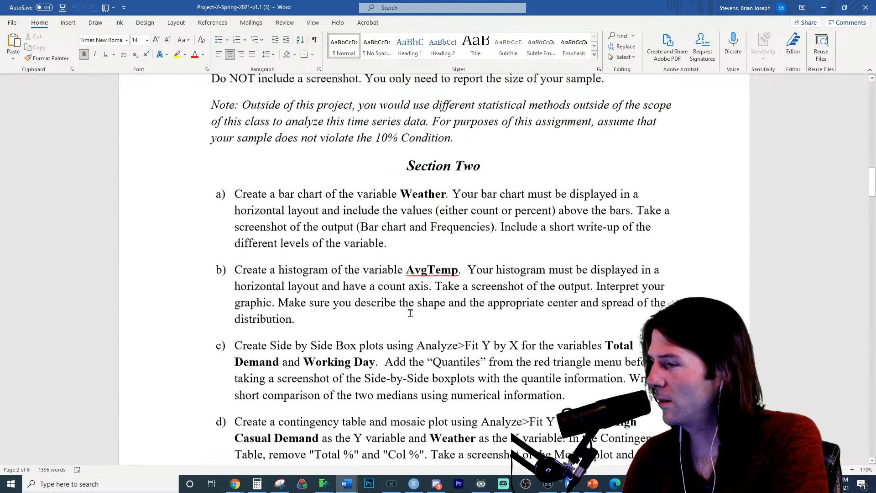
scroll(409, 314, "down", 4)
scroll(410, 313, "down", 2)
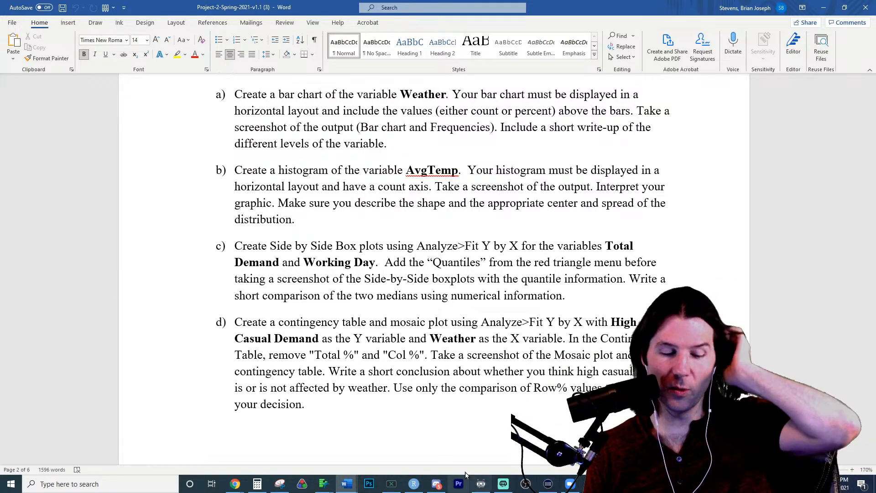
Return to JMP's AvgTemp distribution report and set the histogram color to dark purple
mouse_move(323, 483)
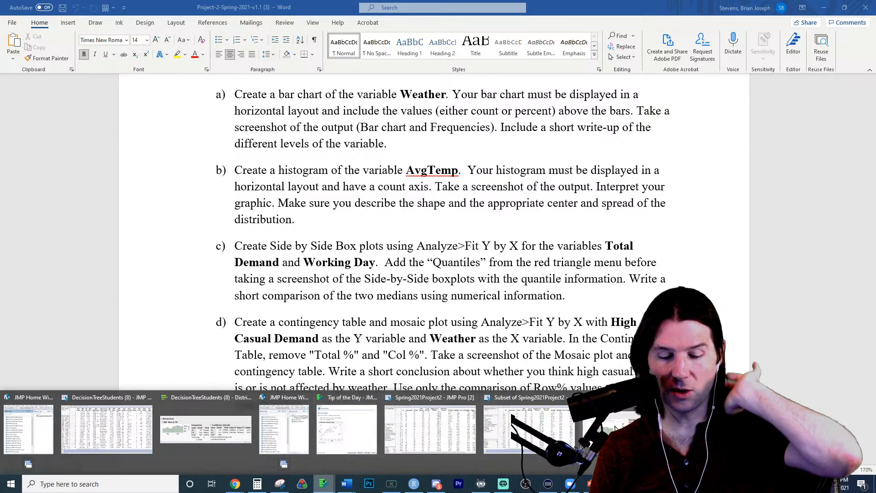
left_click(506, 429)
right_click(283, 229)
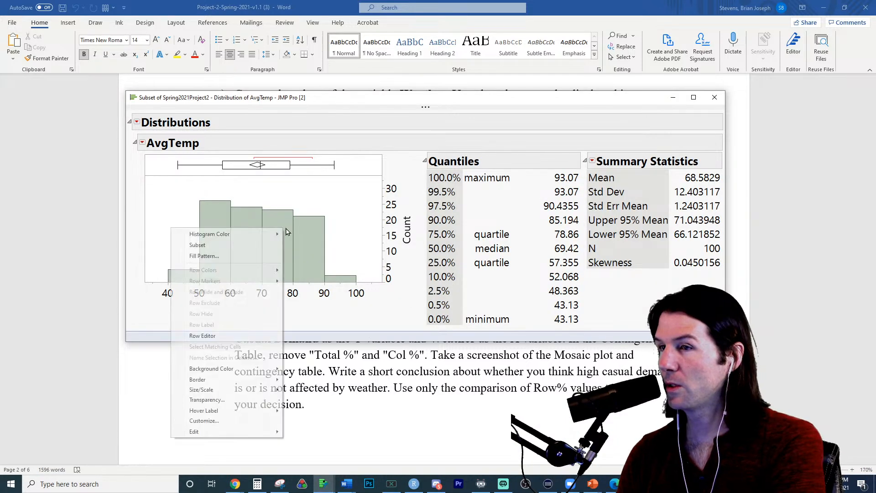
mouse_move(273, 234)
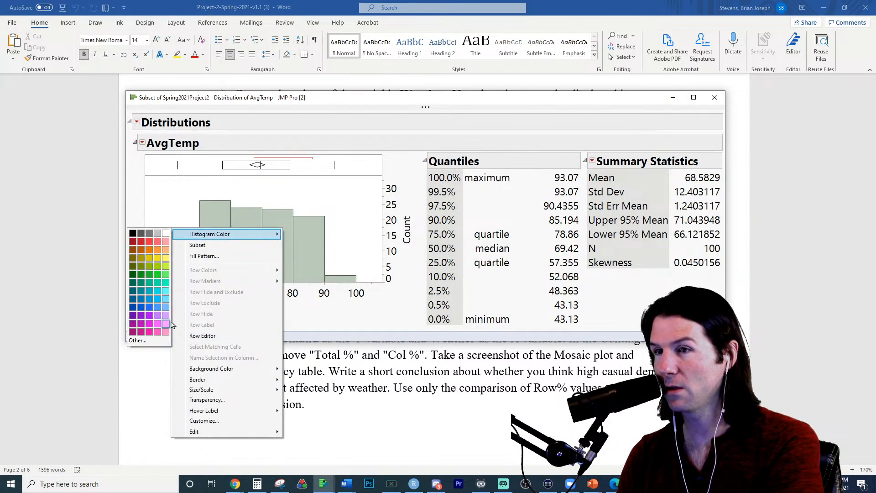
left_click(135, 319)
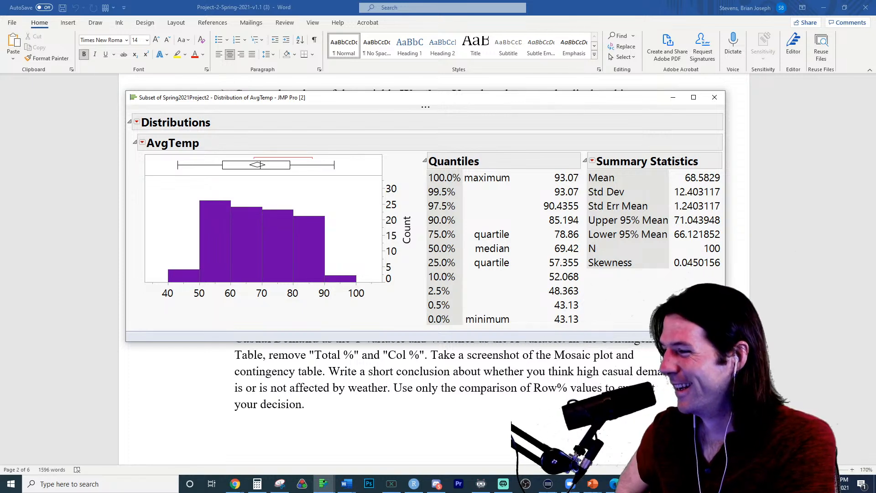
Switch to the Word project document and review the Section Three instructions for the High Casual Demand bar chart
left_click(746, 374)
scroll(791, 369, "down", 10)
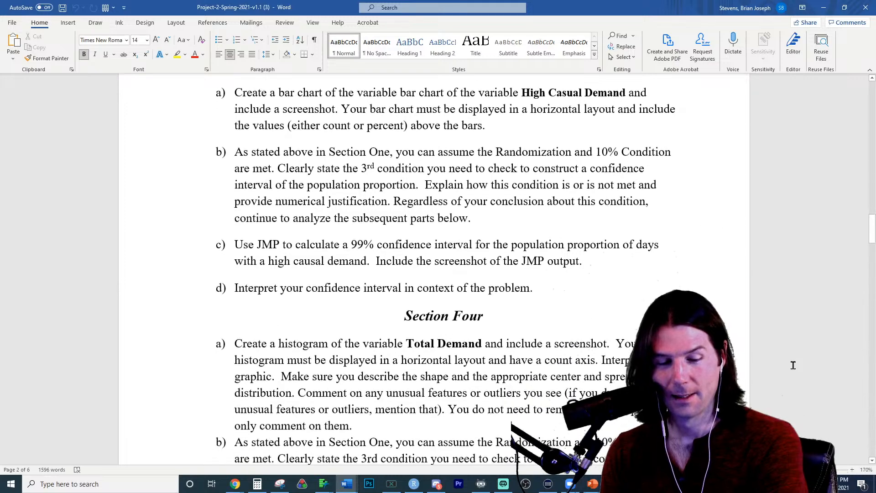
scroll(793, 365, "up", 1)
scroll(793, 364, "up", 4, "ctrl")
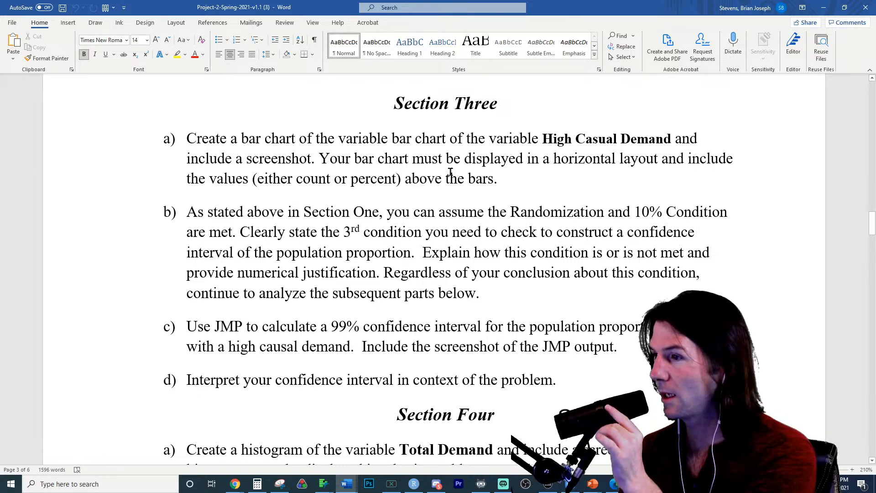
Switch to JMP's DecisionTreeStudents data table and create a distribution of Q04- Born in TN
mouse_move(327, 484)
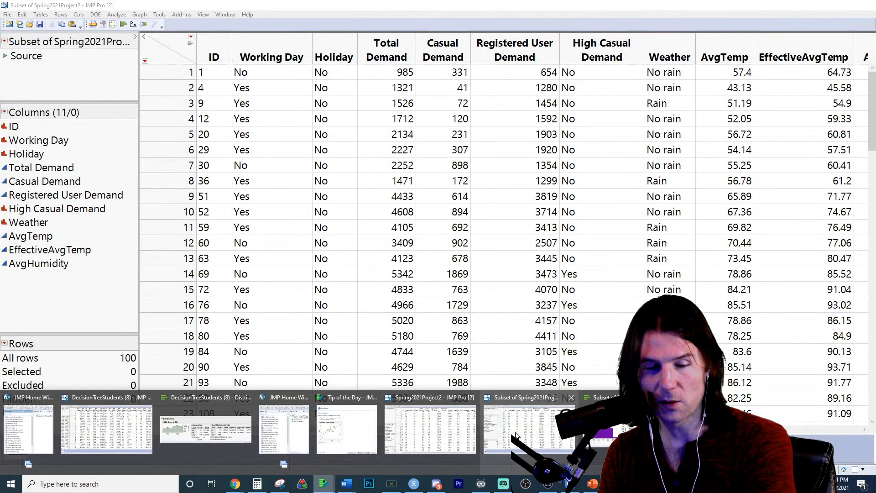
mouse_move(440, 437)
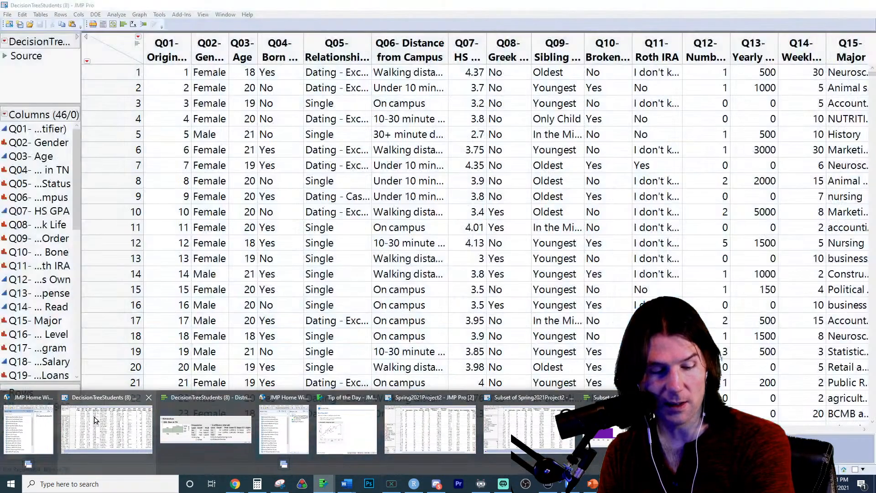
left_click(107, 429)
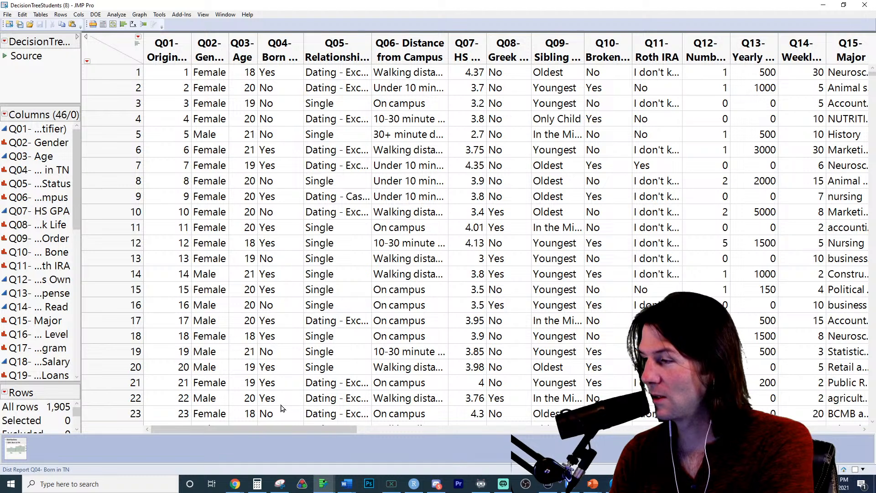
left_click(114, 16)
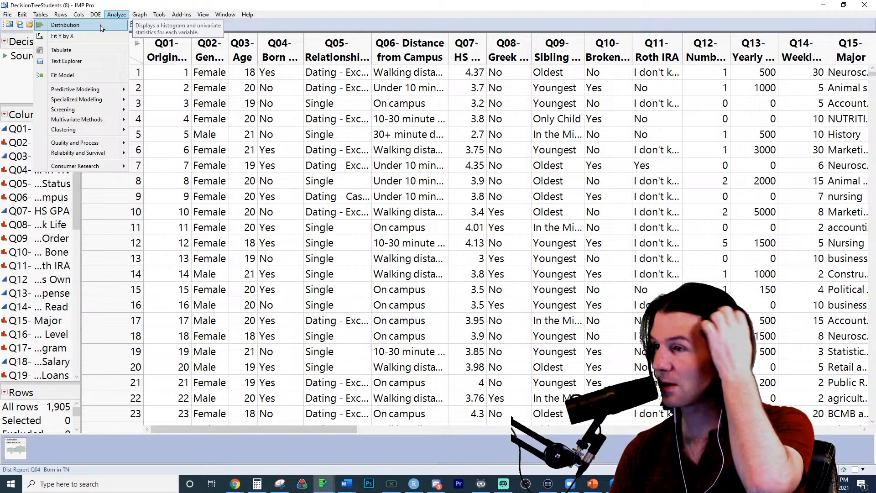
left_click(65, 25)
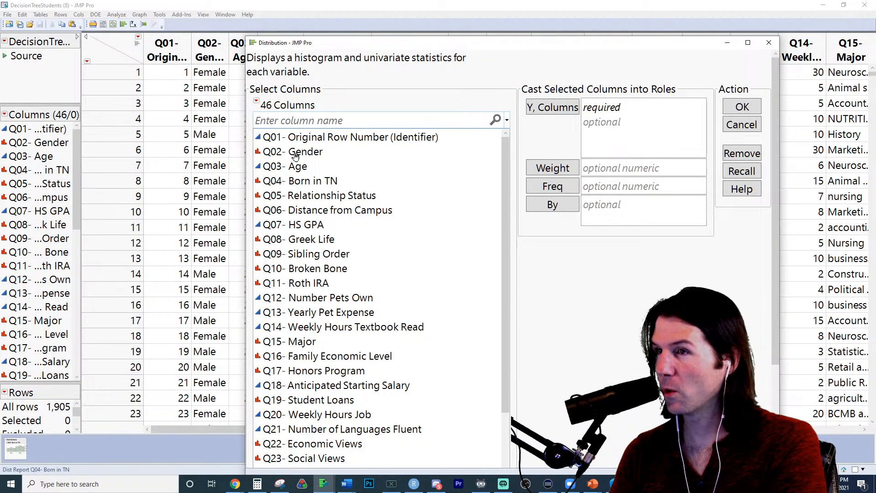
double_click(322, 183)
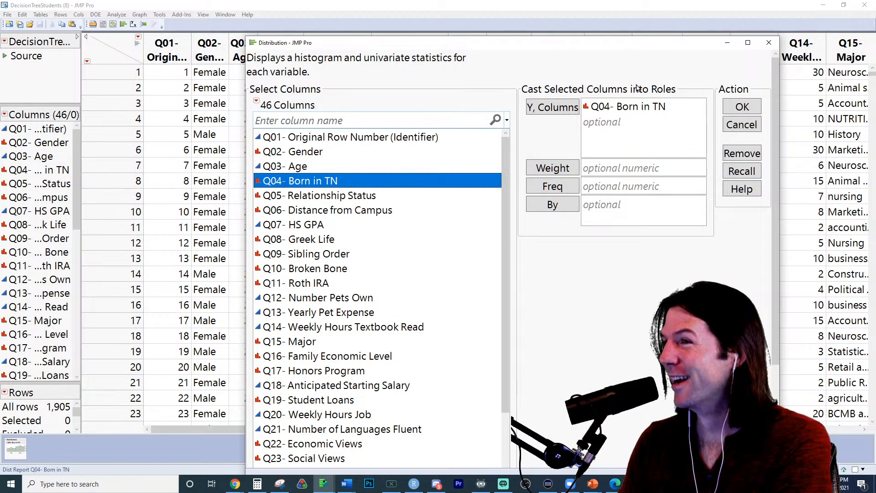
left_click(742, 106)
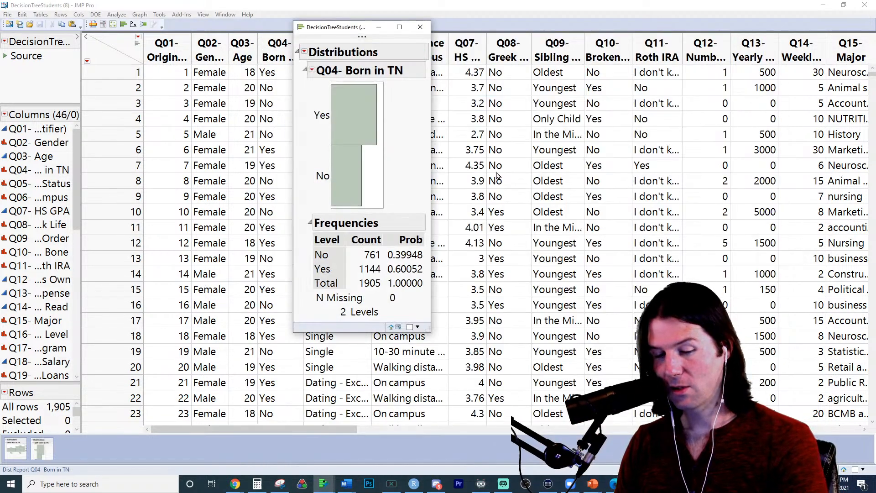
Stack the Born in TN report into a horizontal layout and enlarge its bar chart
left_click(304, 52)
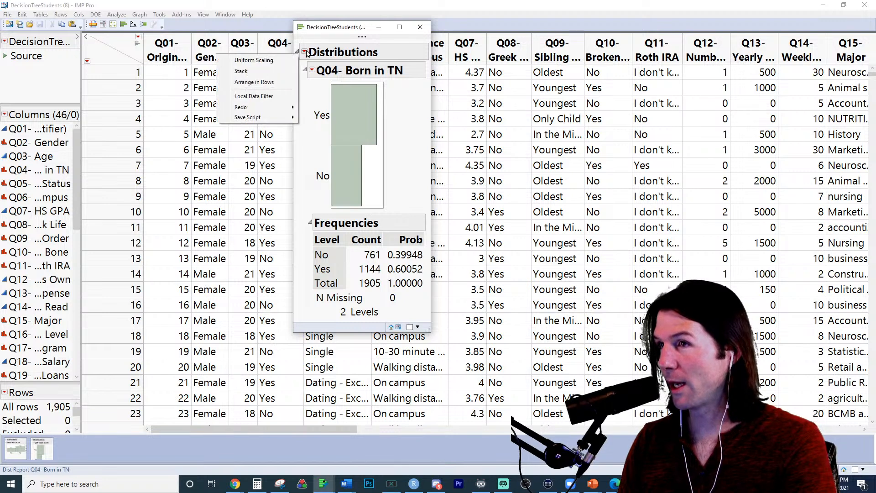
left_click(277, 72)
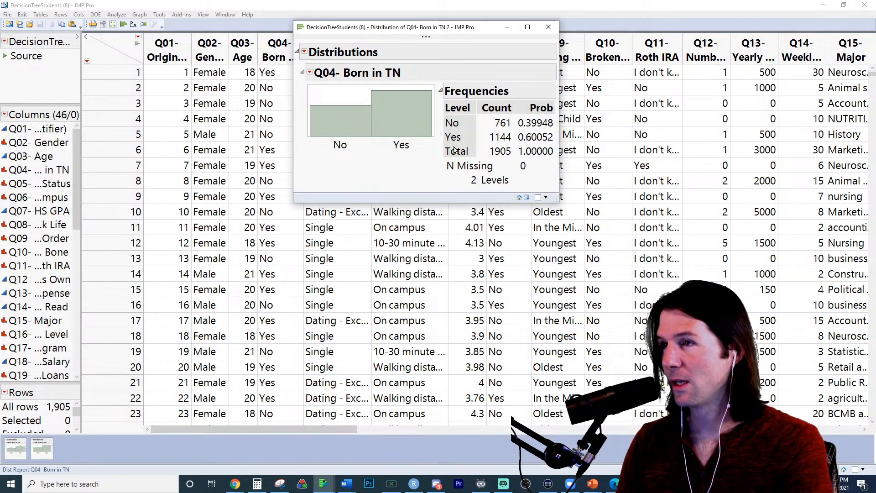
left_click_drag(430, 134, 527, 157)
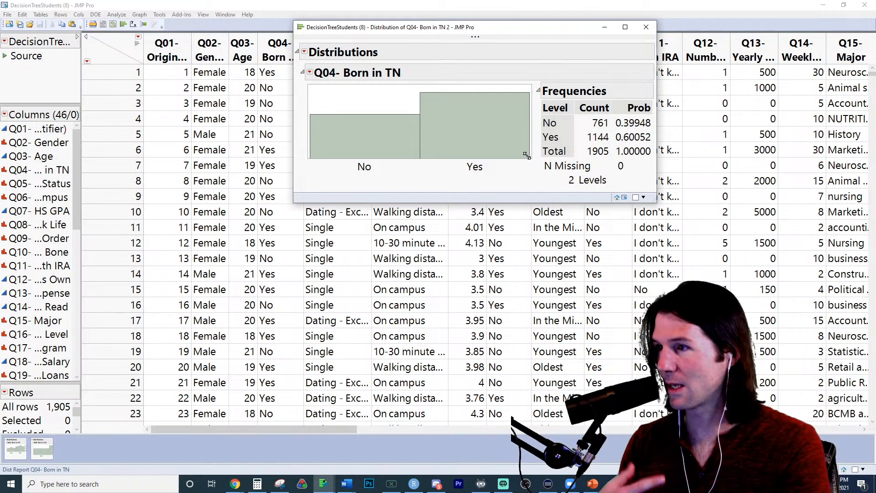
mouse_move(471, 151)
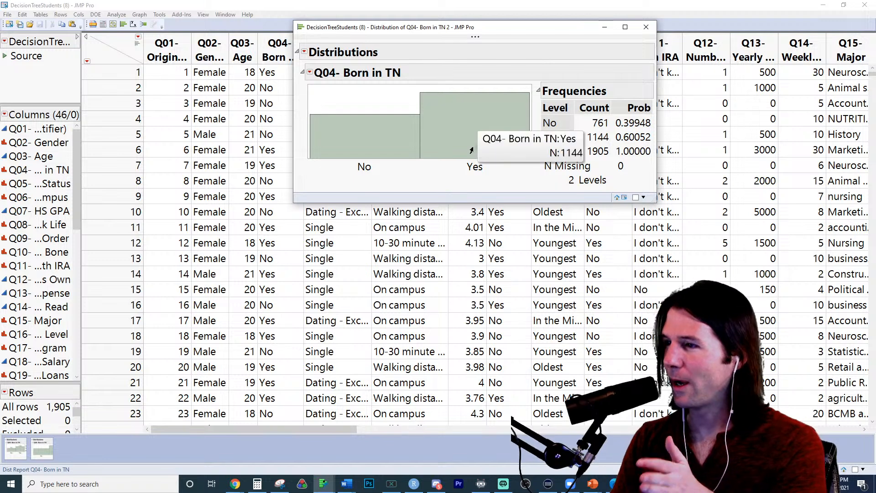
Move the Born in TN report clear of its option list and add a count axis to the bar chart
left_click(309, 74)
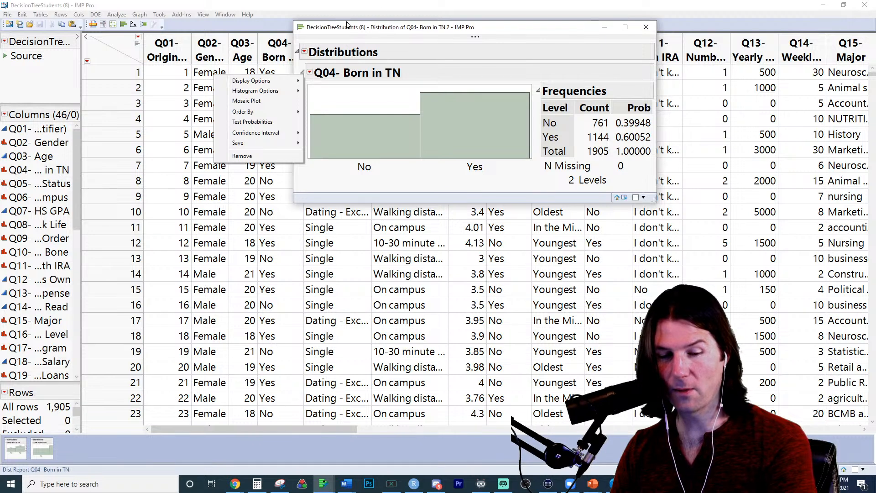
left_click(390, 28)
left_click_drag(392, 31, 380, 127)
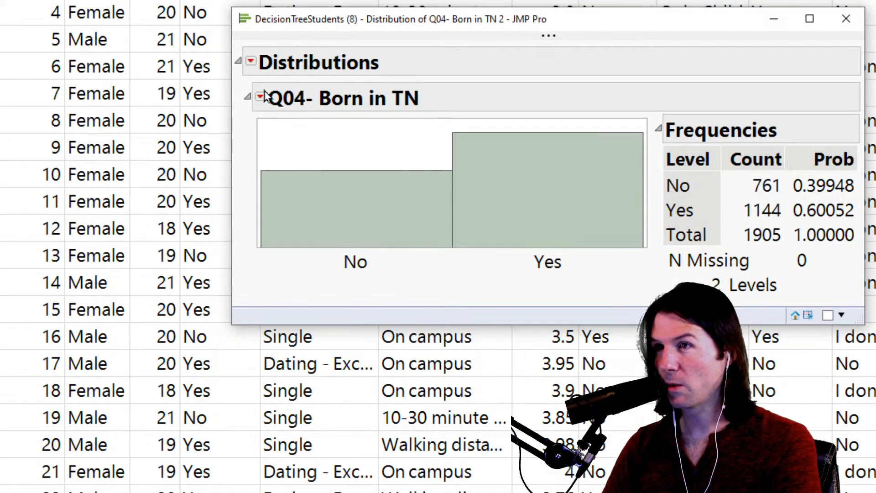
left_click(261, 98)
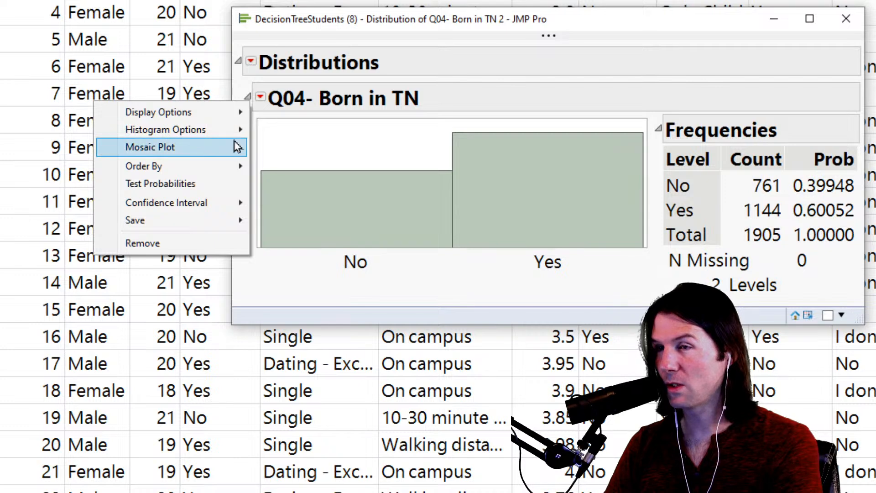
left_click(338, 19)
left_click_drag(408, 20, 554, 34)
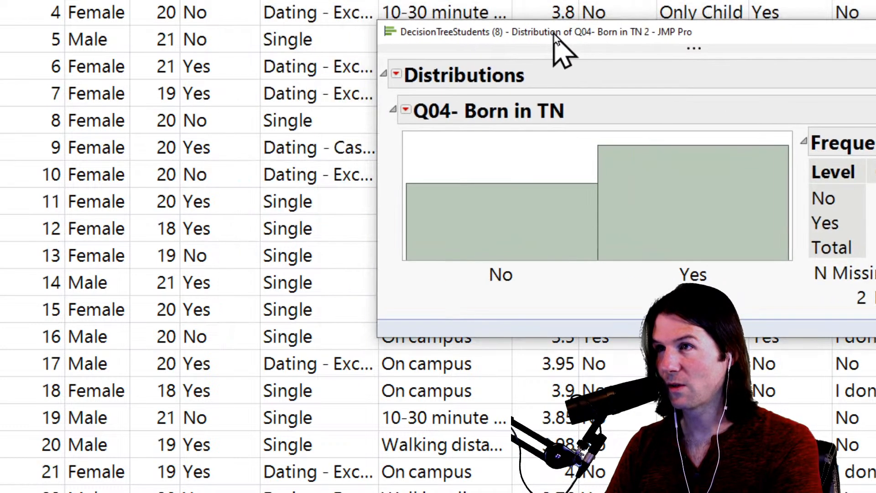
left_click(406, 112)
mouse_move(331, 145)
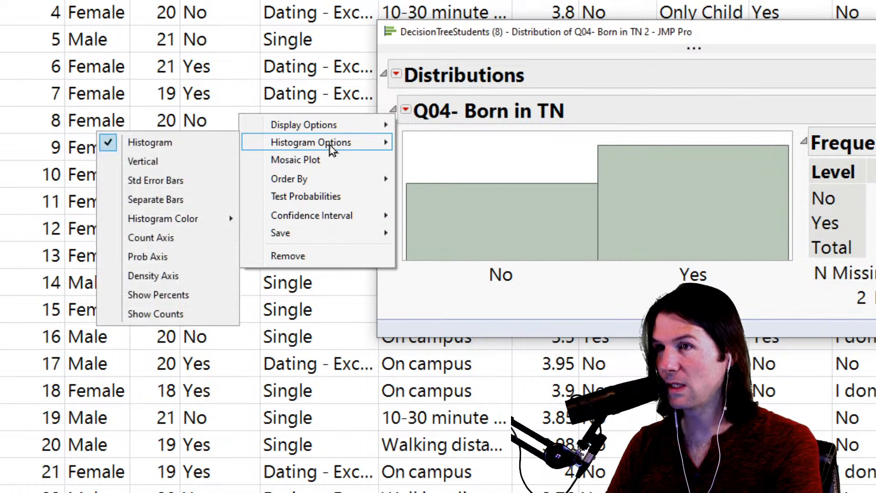
left_click(181, 240)
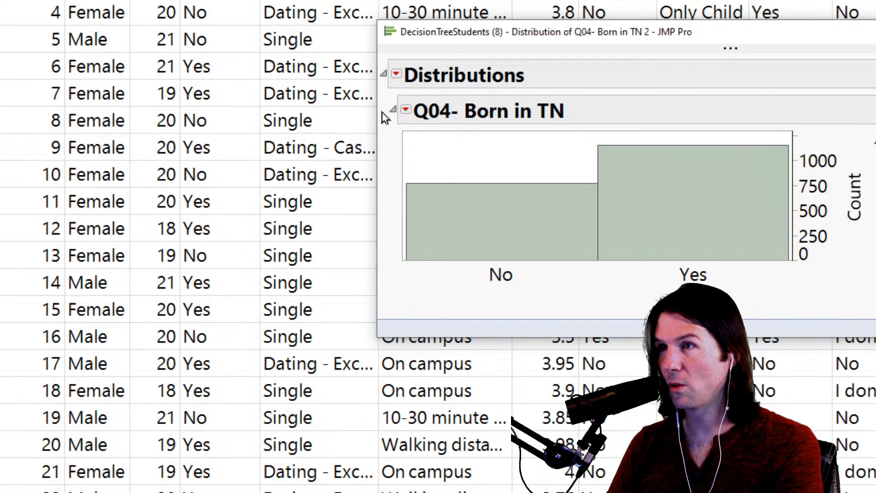
Show the counts above the Born in TN bars and rescale the count axis to reach 1500
left_click(405, 110)
mouse_move(351, 141)
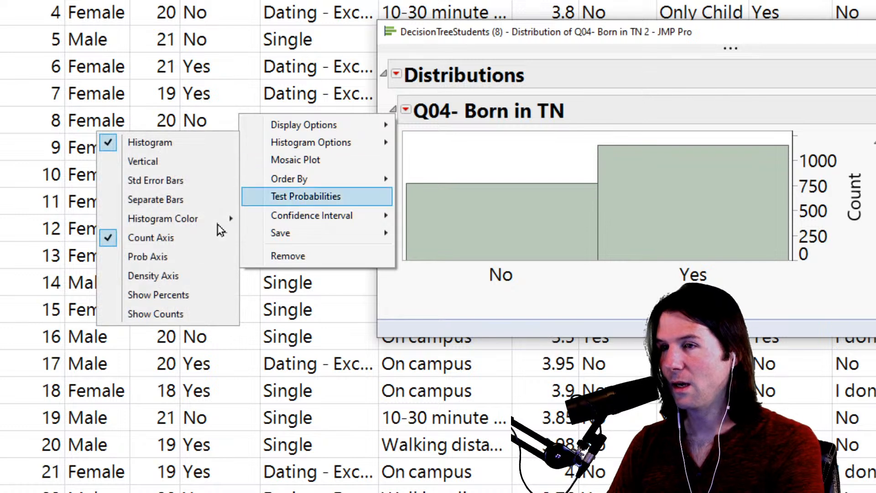
left_click(184, 317)
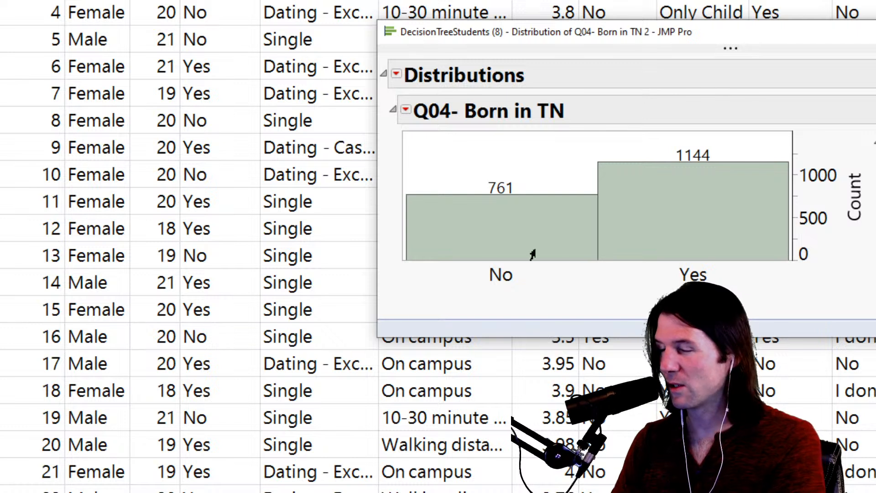
left_click_drag(802, 153, 806, 159)
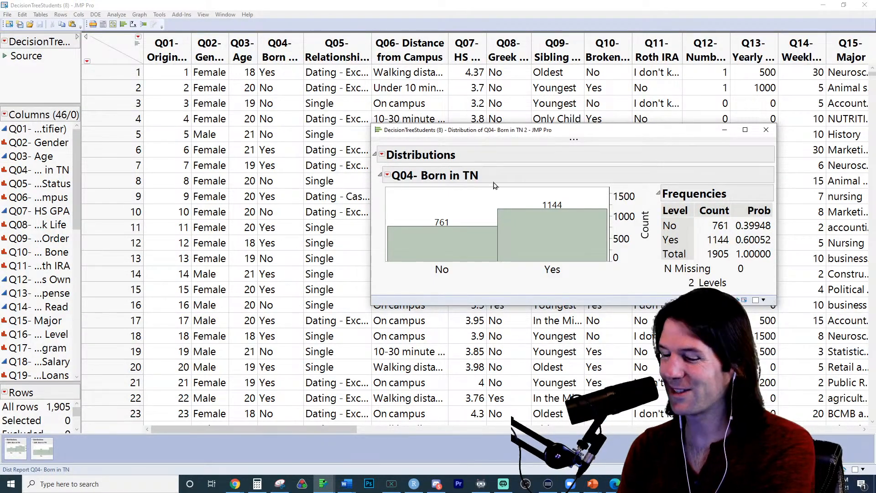
left_click_drag(567, 131, 439, 167)
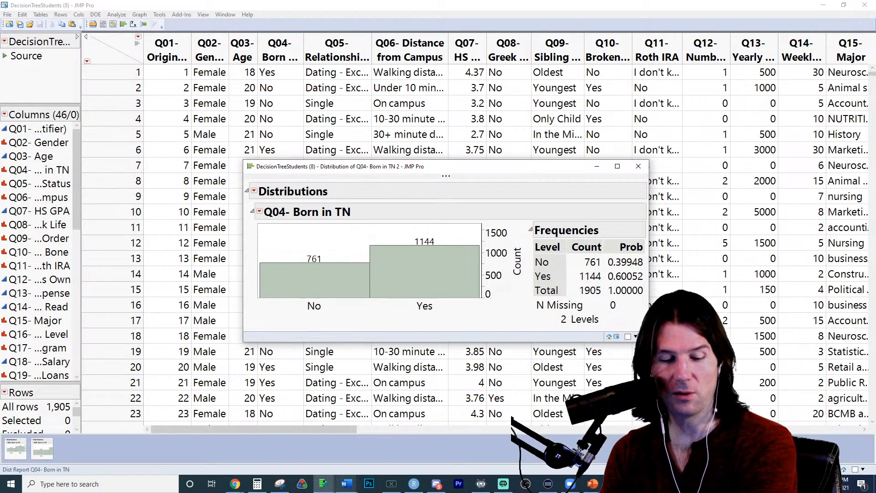
Compare the JMP bar chart with the horizontal layout and bar value requirements of Section Three in the Word document
left_click(302, 453)
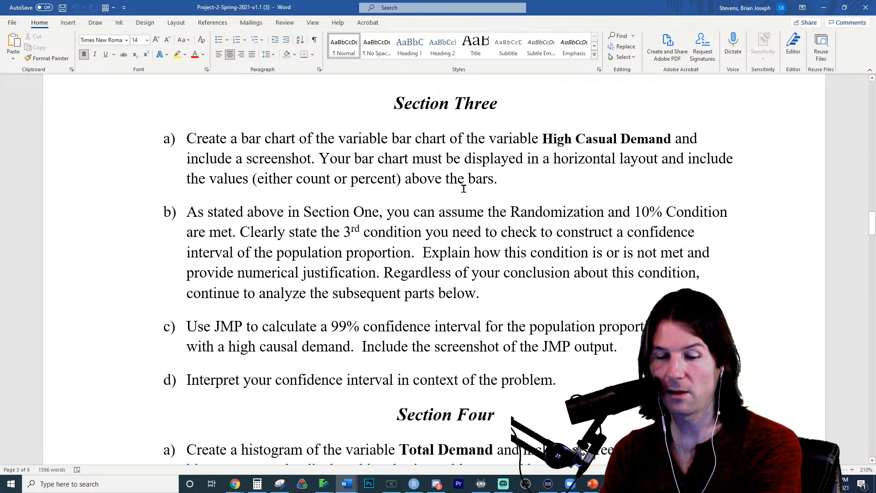
left_click(824, 8)
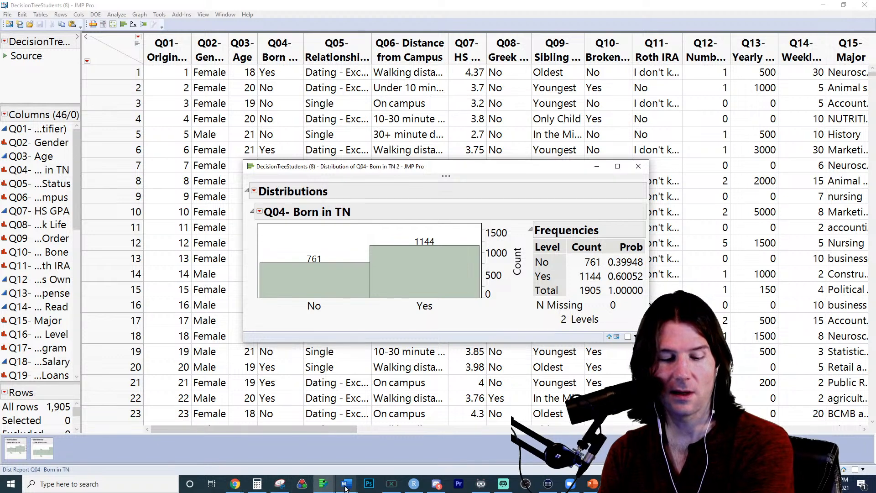
mouse_move(347, 482)
left_click(301, 438)
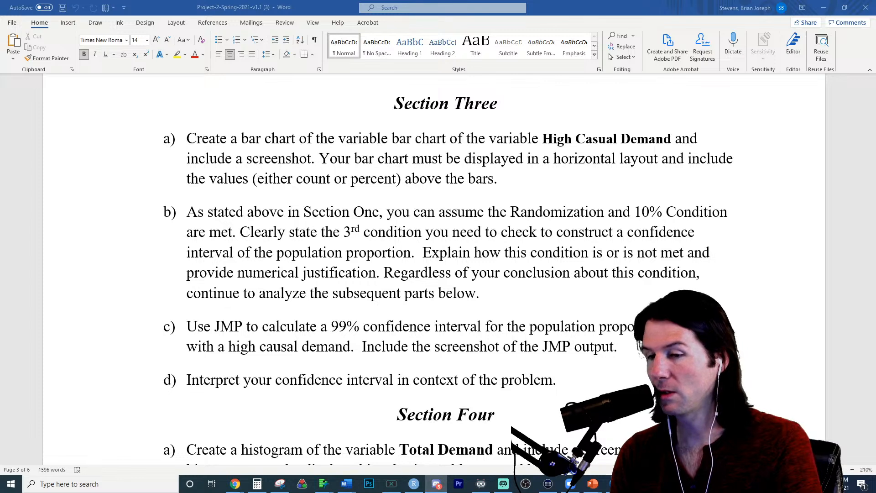
Switch to Snipping Tool, capture the list of Conditions 1 to 4, and place the snip over the Word document
left_click(280, 484)
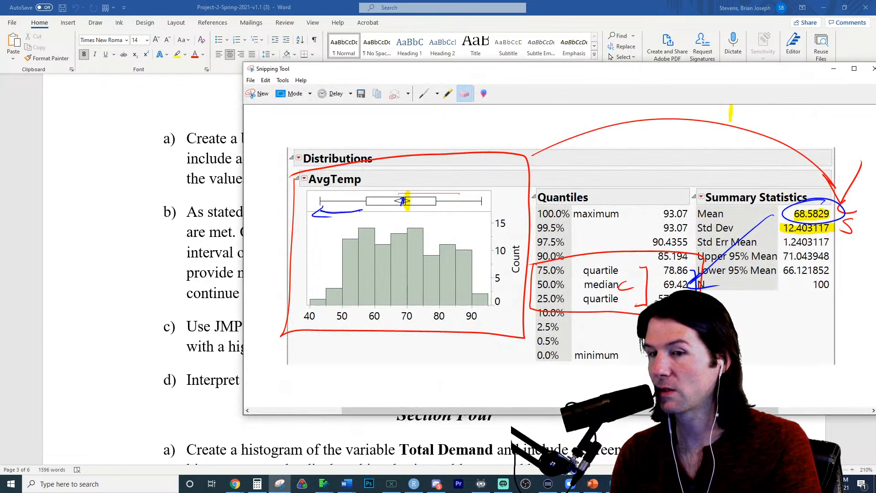
left_click(258, 93)
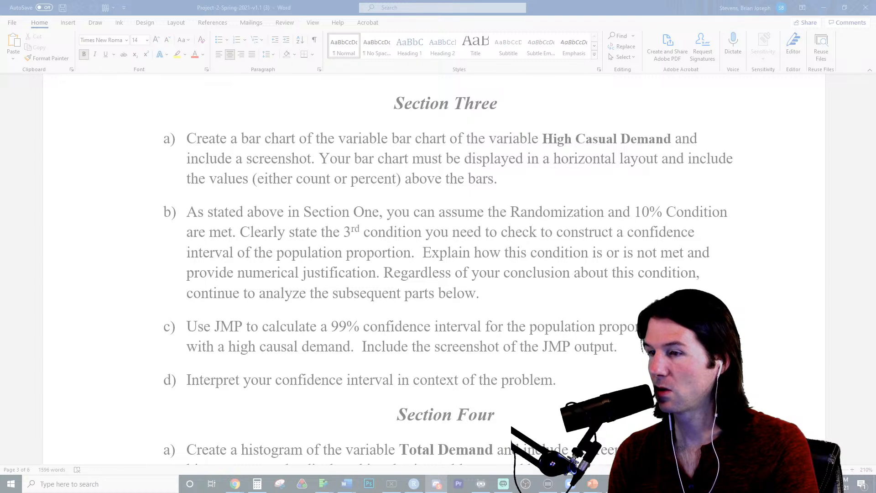
key("Escape")
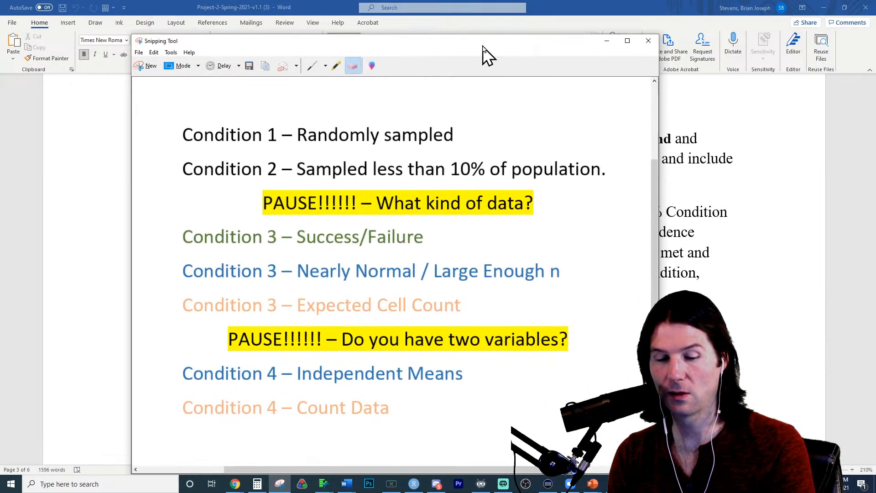
left_click_drag(482, 46, 546, 28)
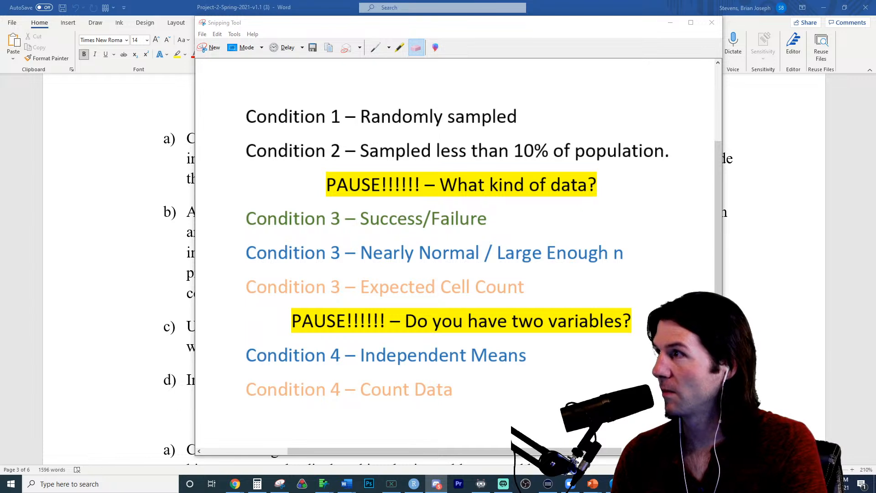
key("alt+Tab")
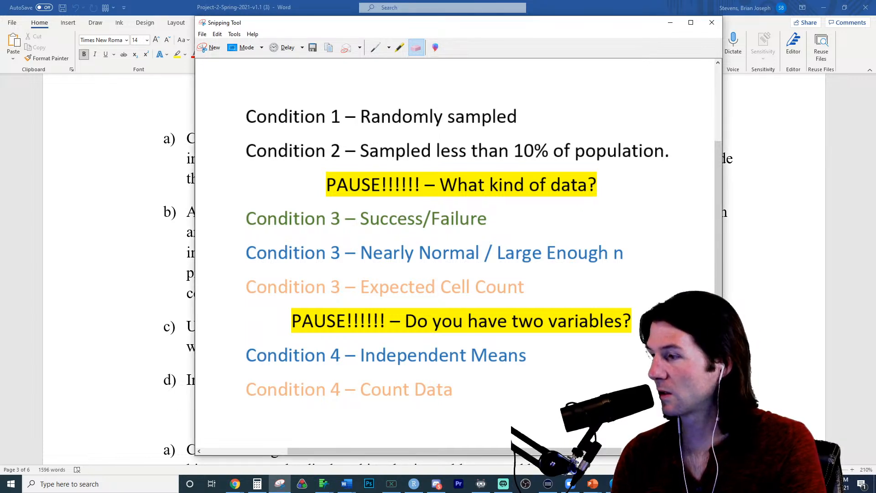
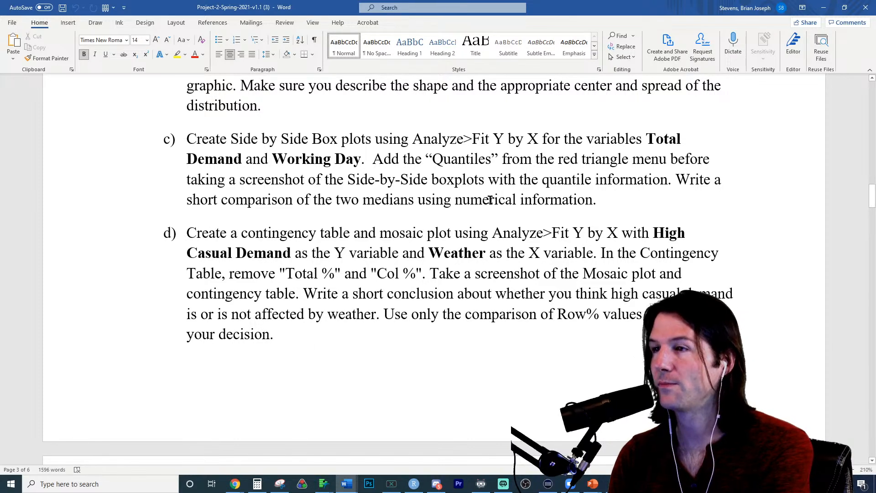
Review Section Three parts b to d in the Word document on the third condition and the 99% confidence interval
scroll(487, 201, "down", 4)
scroll(484, 201, "down", 4)
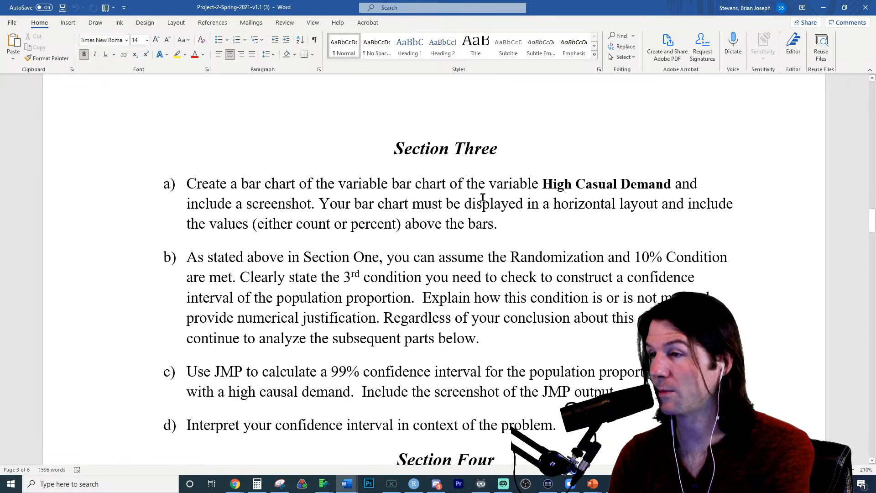
scroll(483, 197, "down", 1)
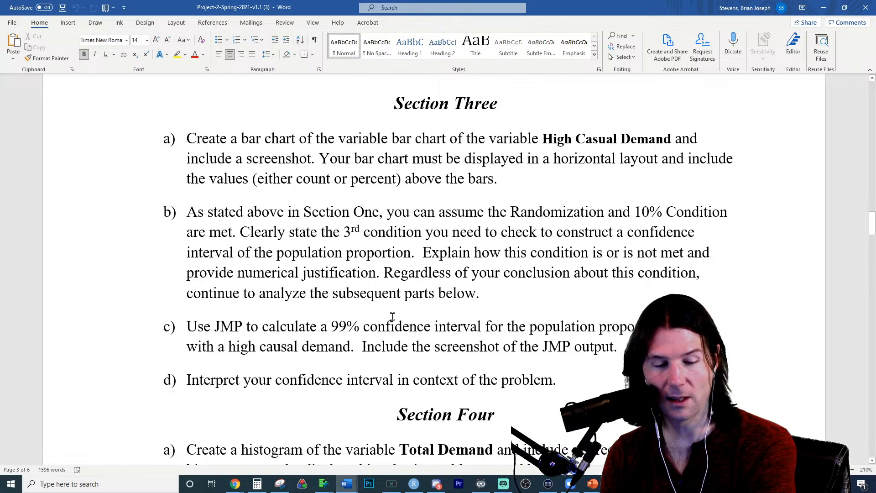
scroll(392, 314, "down", 1)
scroll(393, 315, "down", 1)
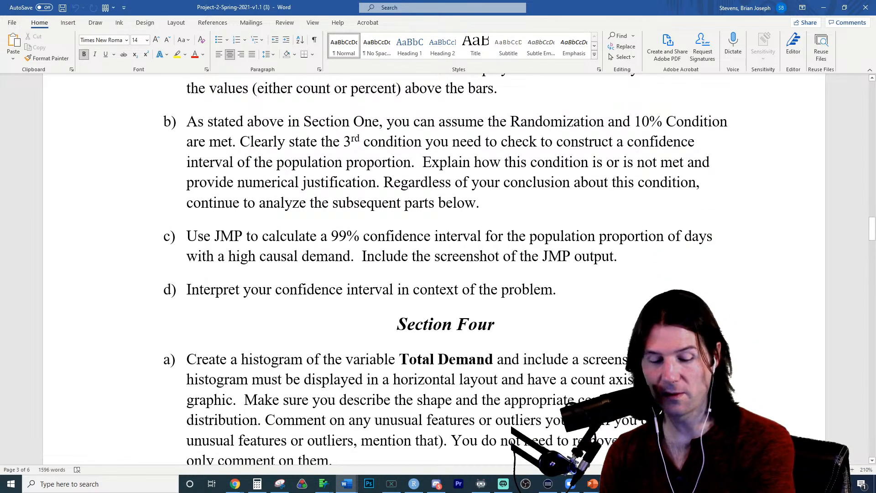
Switch to JMP and add confidence intervals with a 1-alpha of 0.90 to the Q04- Born in TN distribution
mouse_move(347, 485)
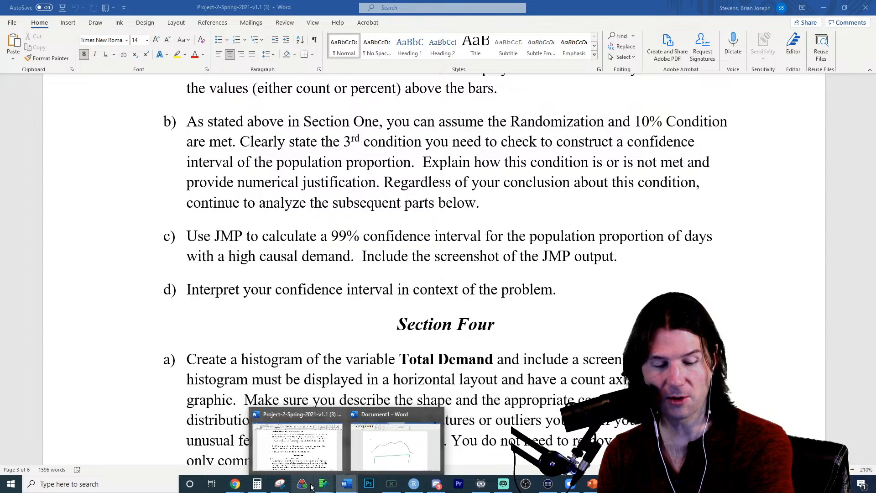
left_click(206, 429)
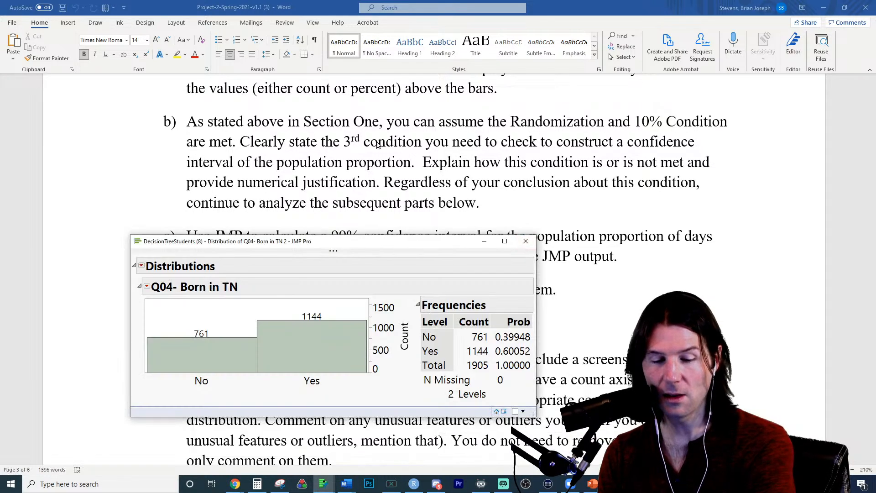
left_click_drag(427, 240, 425, 154)
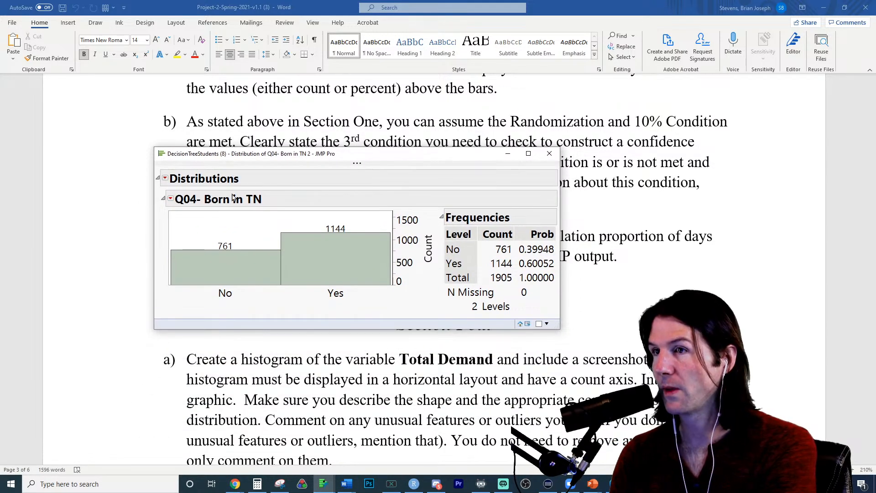
left_click_drag(227, 157, 412, 157)
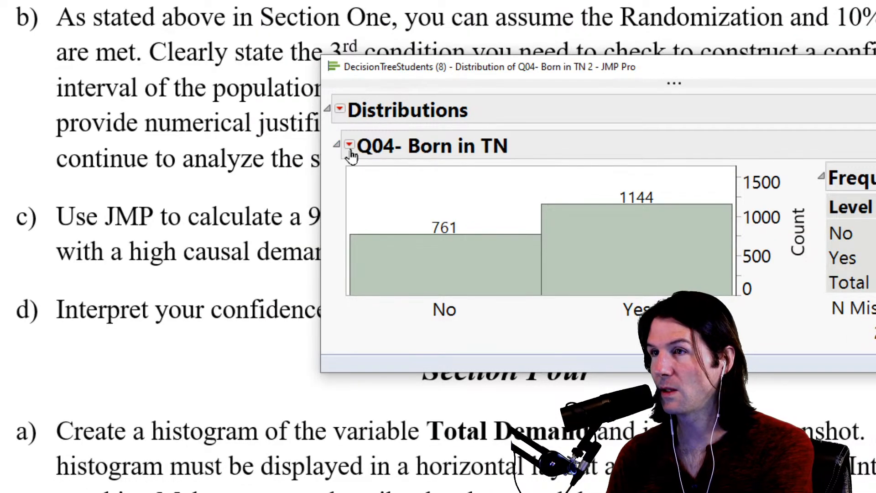
left_click(350, 146)
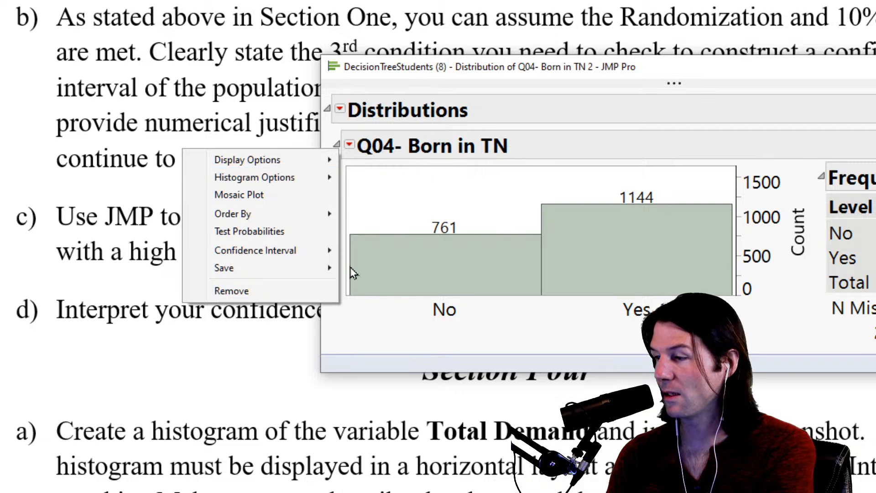
mouse_move(304, 256)
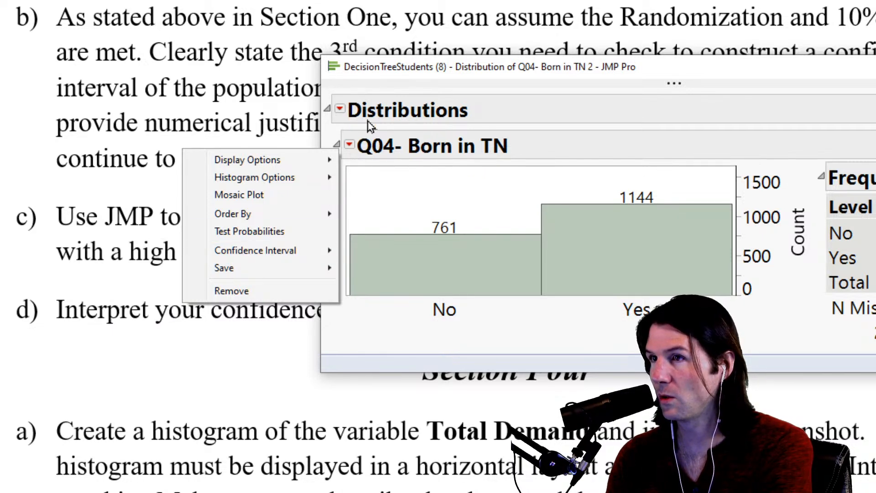
mouse_move(277, 255)
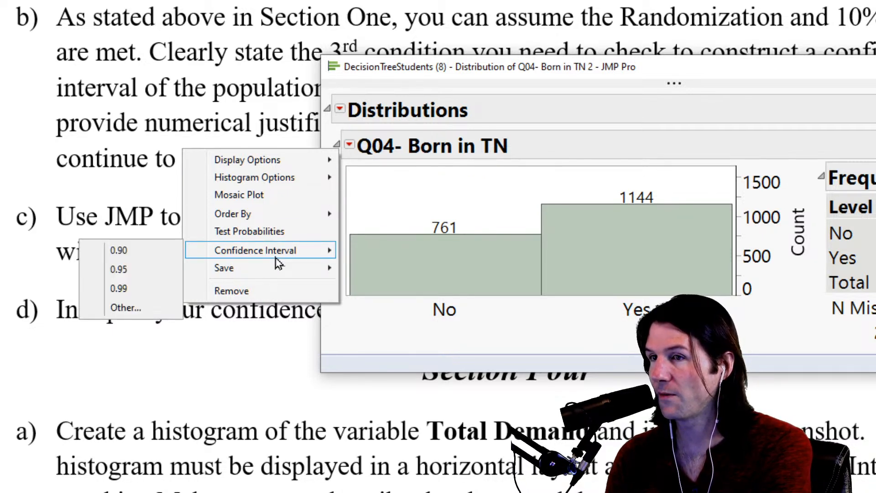
left_click(150, 313)
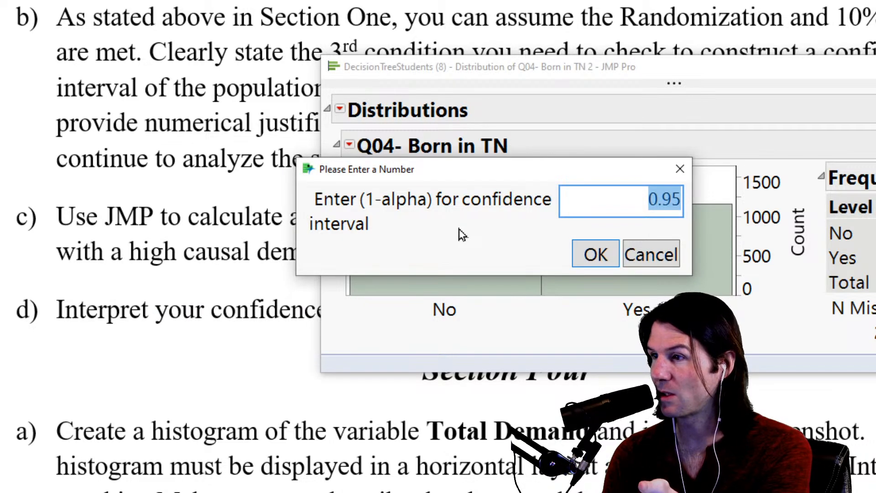
type("0.90")
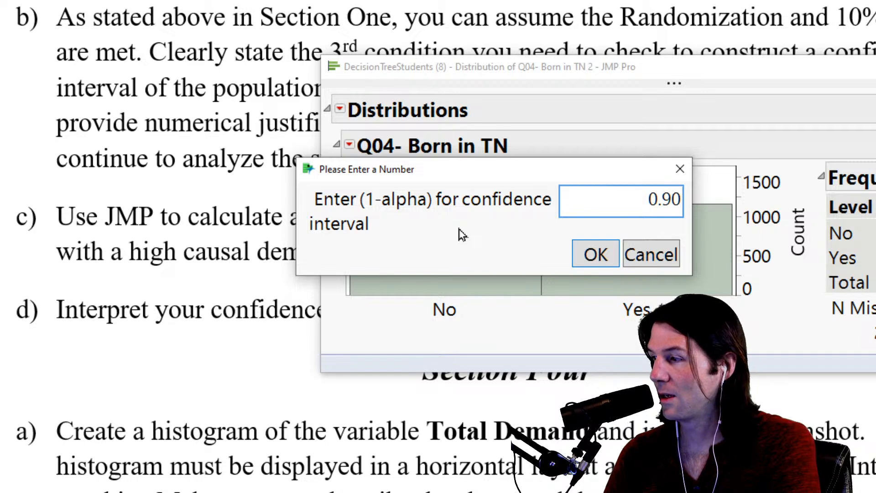
key("Return")
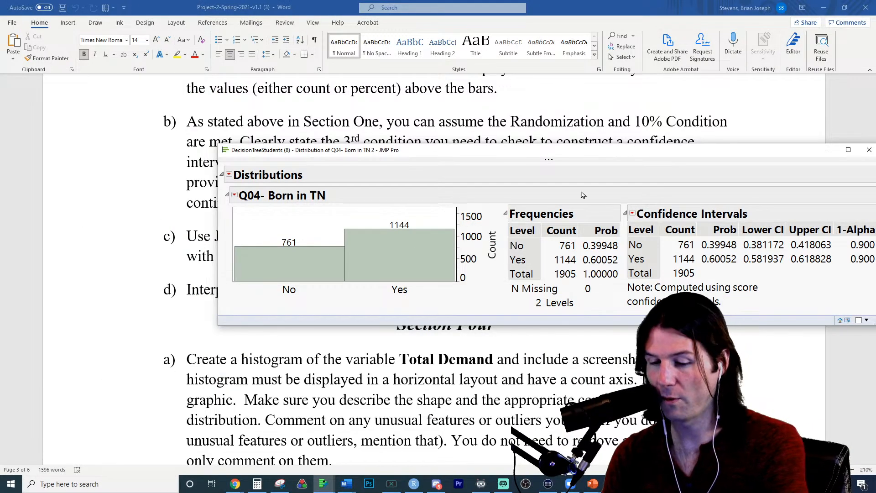
Bring the whole Confidence Intervals table into view, switch to Snipping Tool and capture just that table
left_click_drag(616, 154, 489, 159)
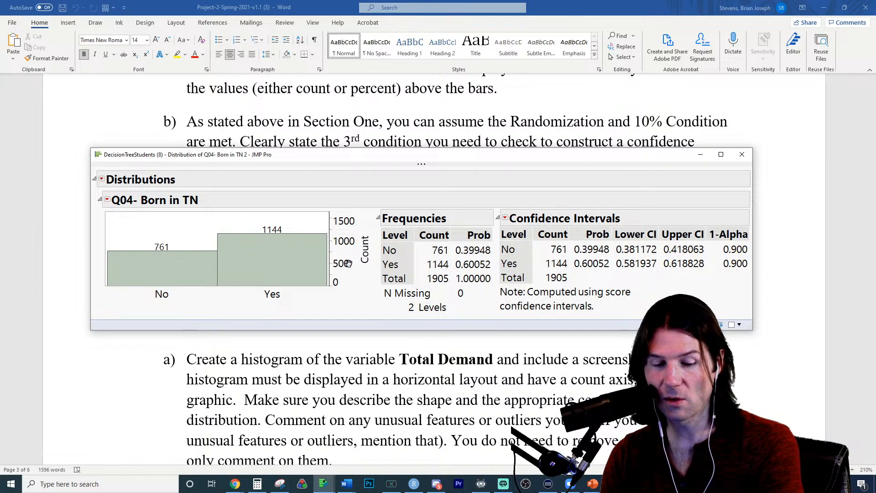
left_click(280, 484)
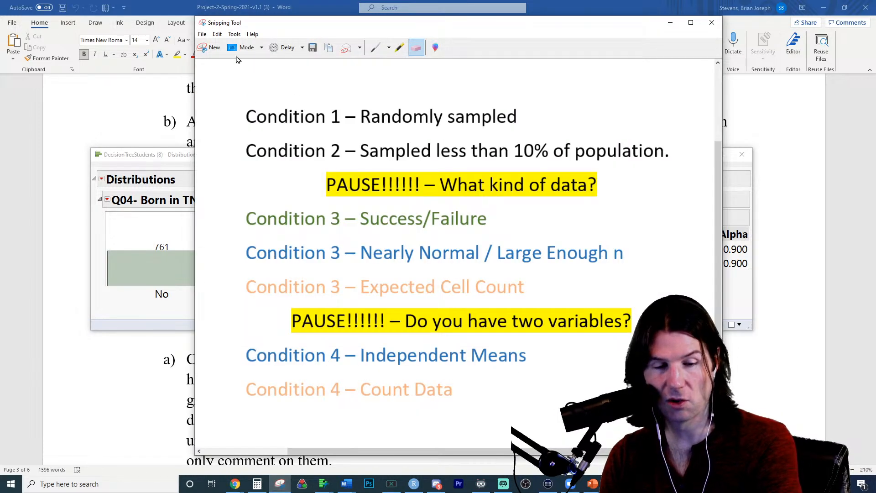
left_click(211, 47)
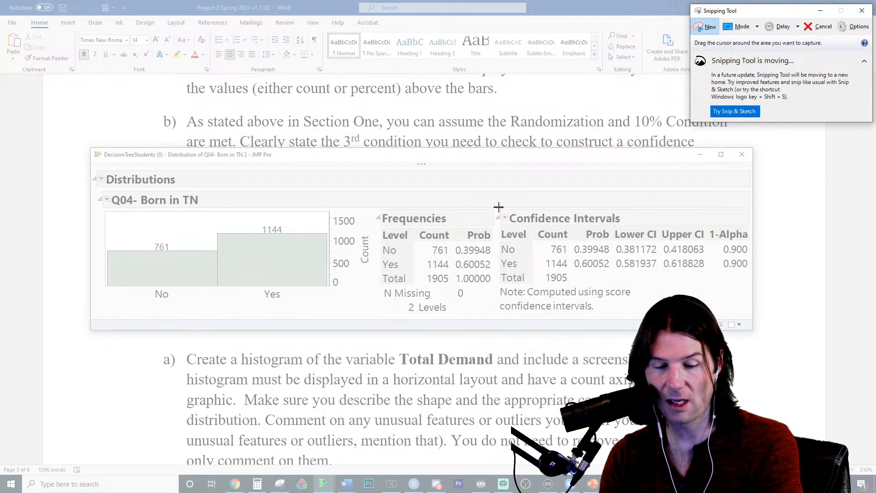
left_click_drag(499, 207, 750, 319)
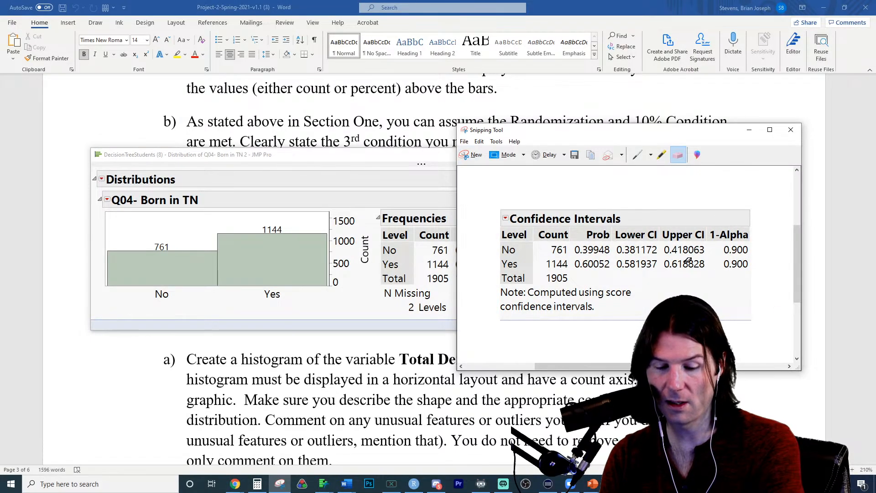
left_click(461, 157)
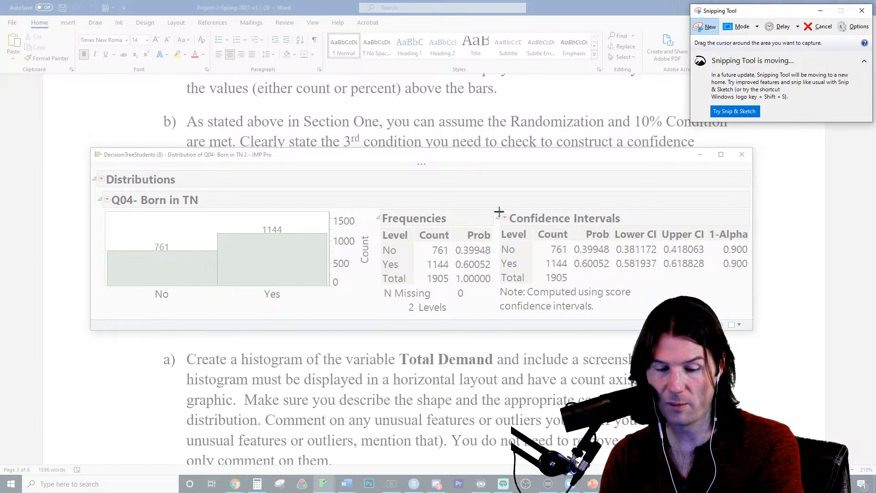
left_click_drag(500, 211, 751, 315)
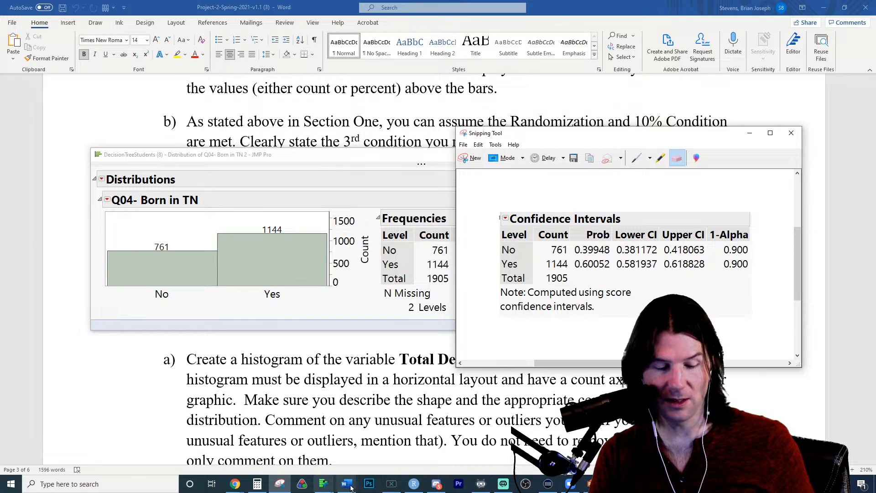
Switch to the new Word document, insert the Confidence Intervals snip and crop a thin strip off its left edge
mouse_move(346, 484)
left_click(417, 450)
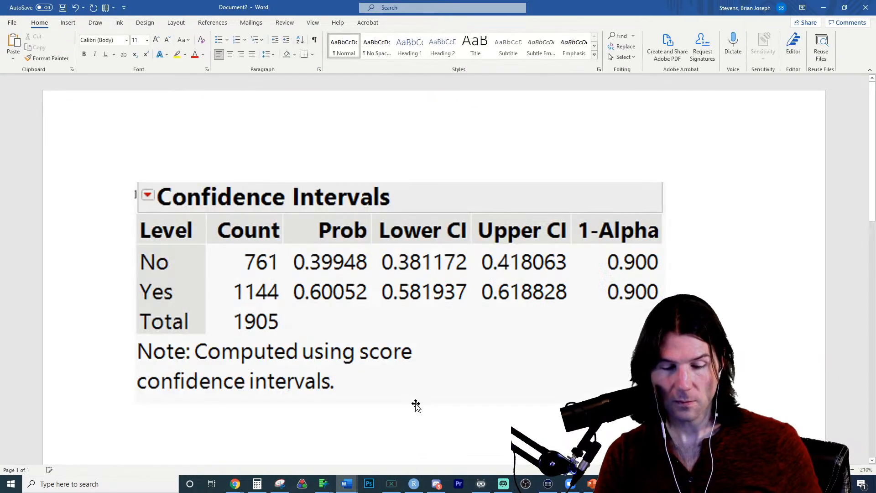
left_click(290, 285)
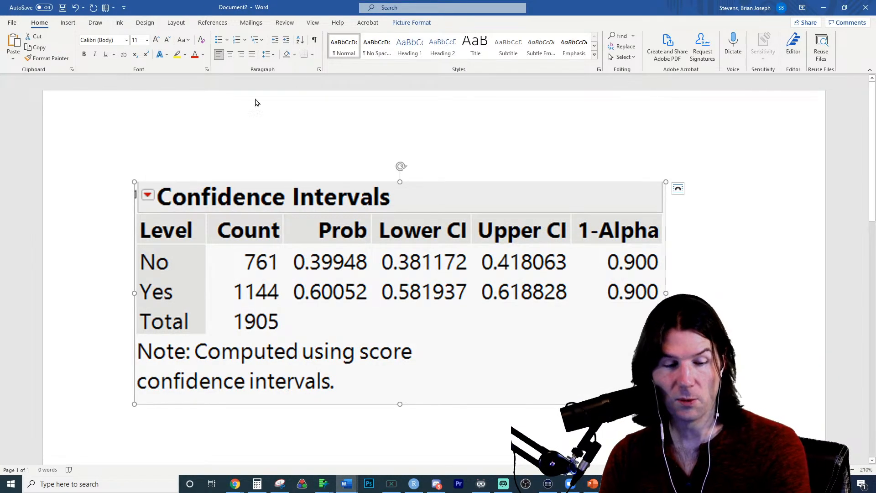
left_click(409, 23)
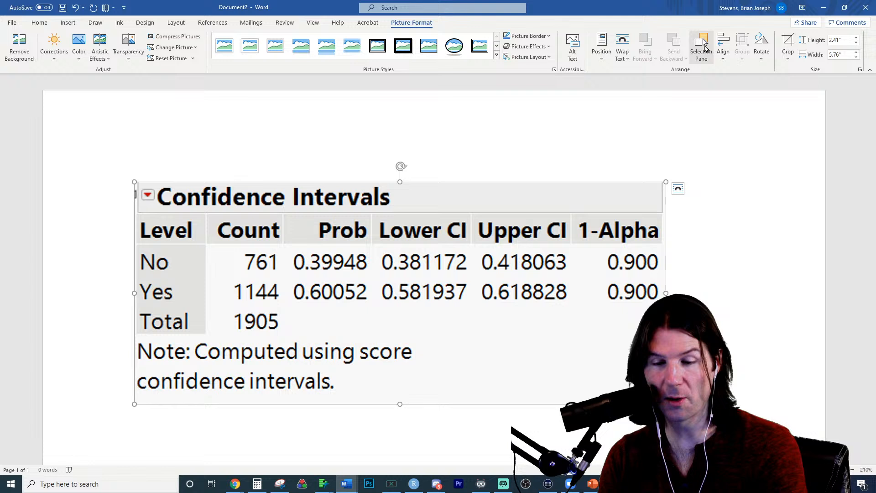
left_click(788, 44)
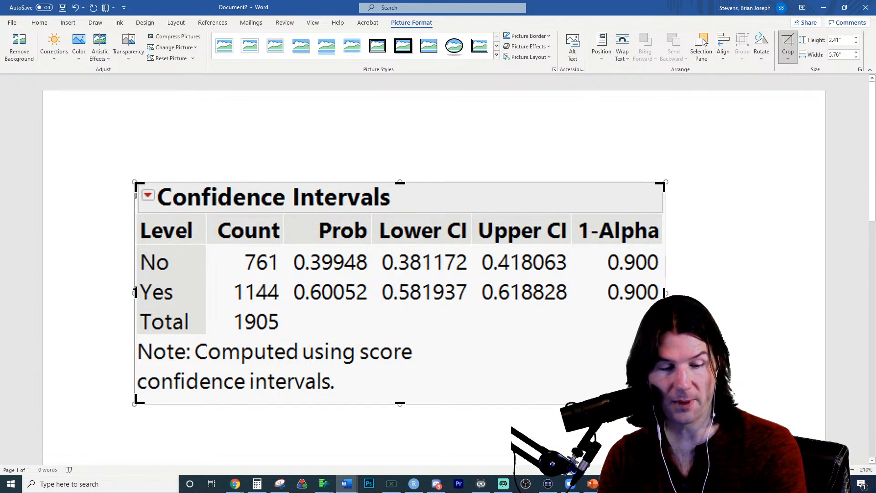
left_click_drag(135, 291, 138, 289)
left_click(715, 264)
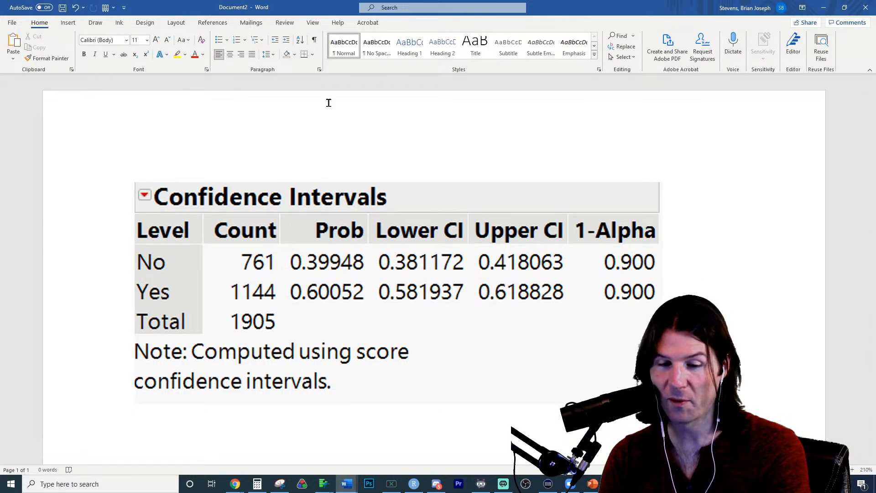
Shrink the Confidence Intervals picture proportionally and center it on the page
left_click(472, 291)
left_click_drag(662, 403, 520, 344)
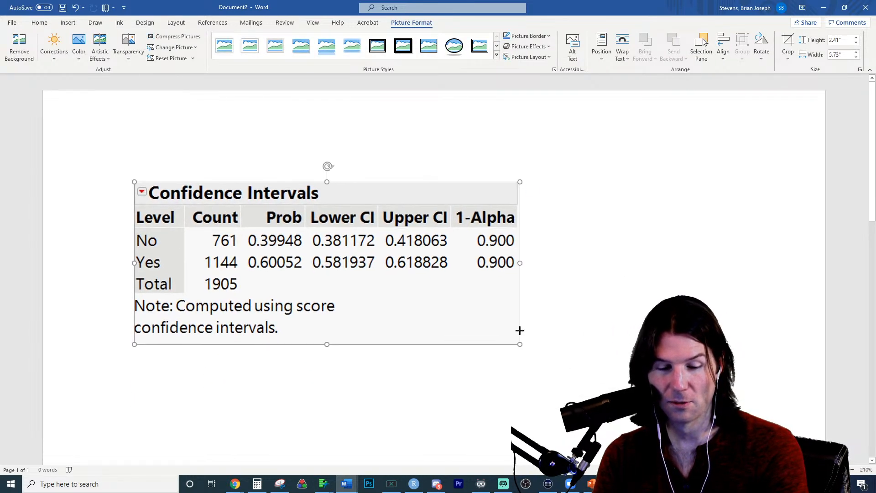
left_click(39, 22)
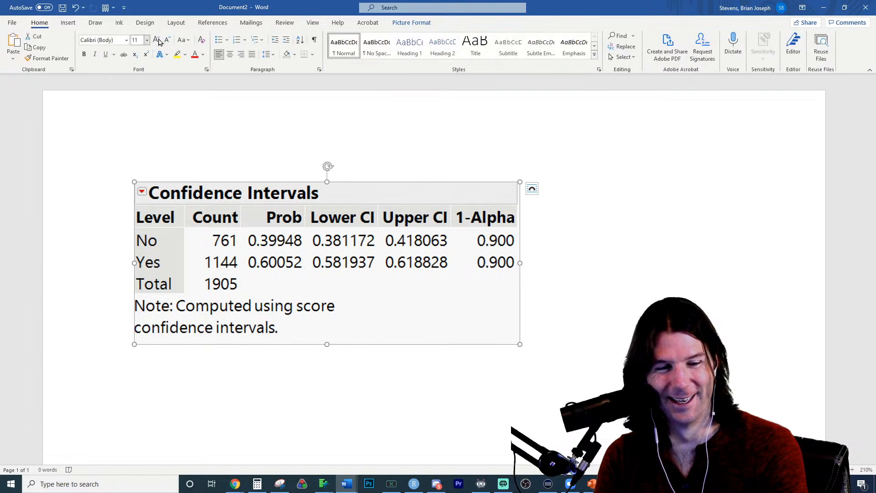
left_click(230, 54)
left_click(735, 289)
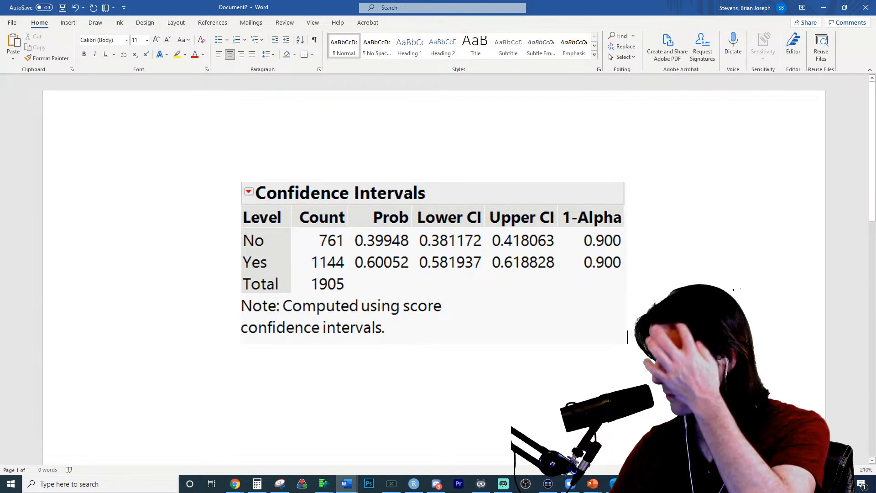
Below the picture, write in size 20: "I am _____% confident that the true ______ is contained in the interval ____ to ____."
key("Return")
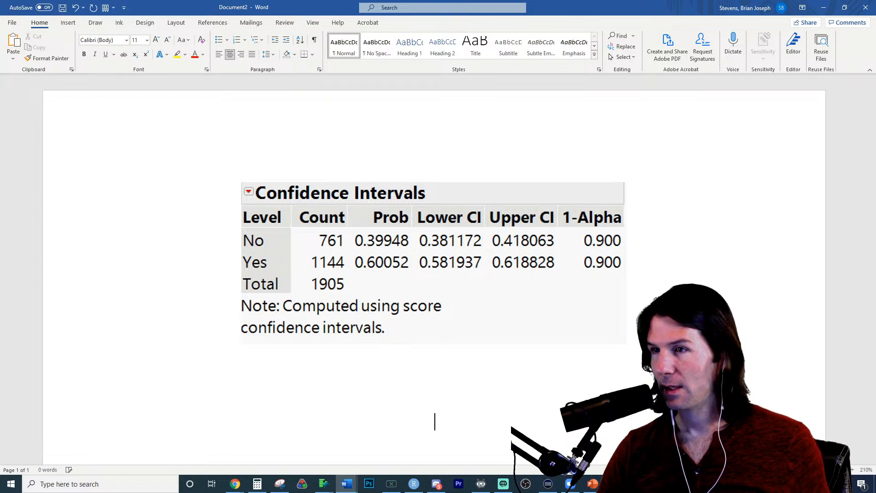
scroll(264, 228, "down", 11)
scroll(279, 236, "up", 3)
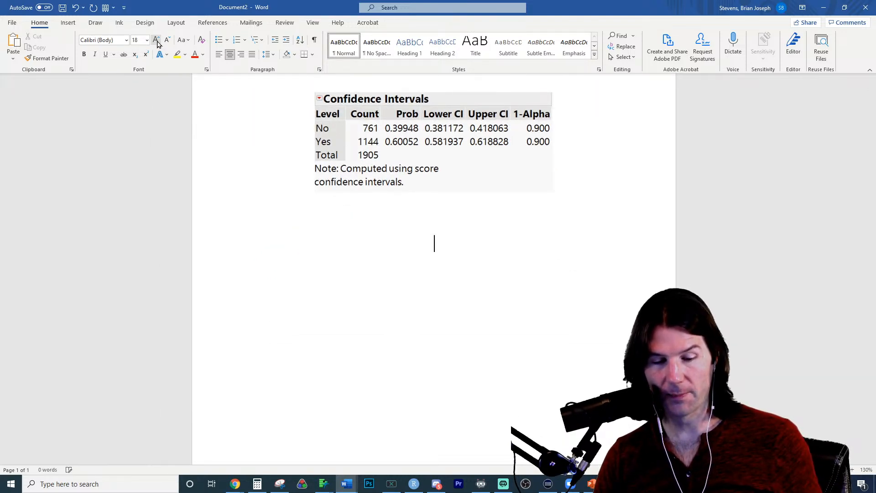
type("I am ___")
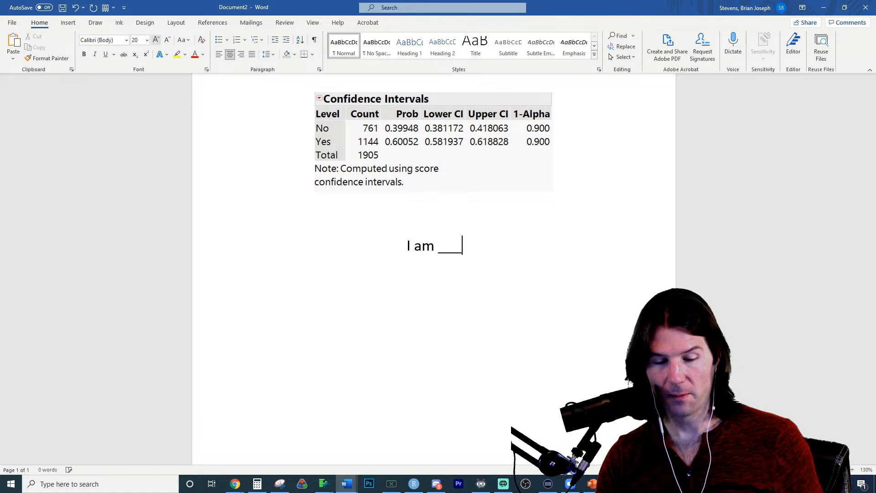
type("__% confiden")
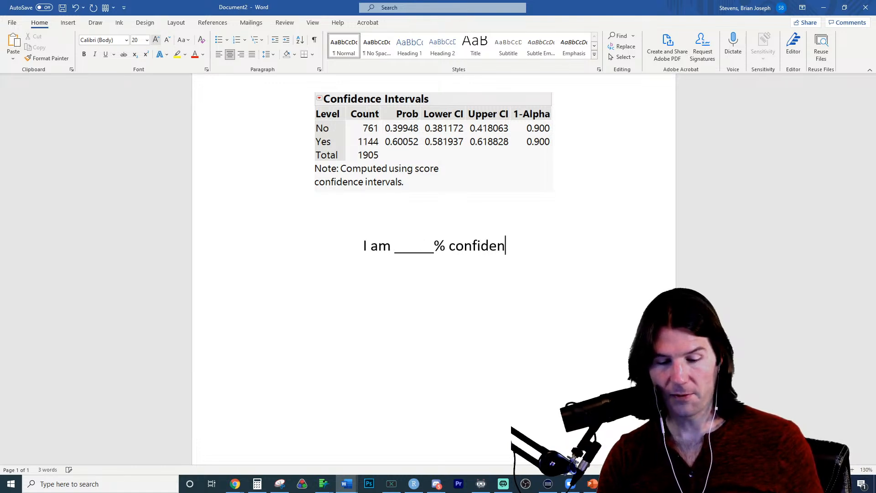
type("t that the true ____")
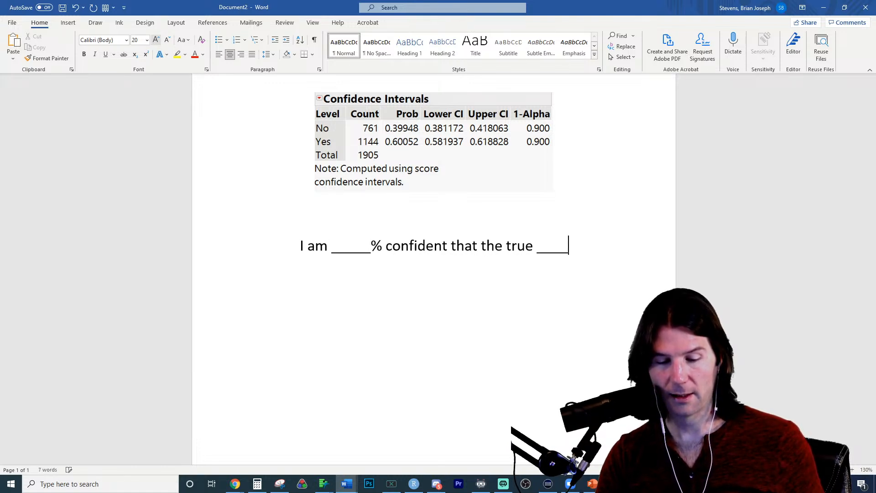
type("__ is contained in th")
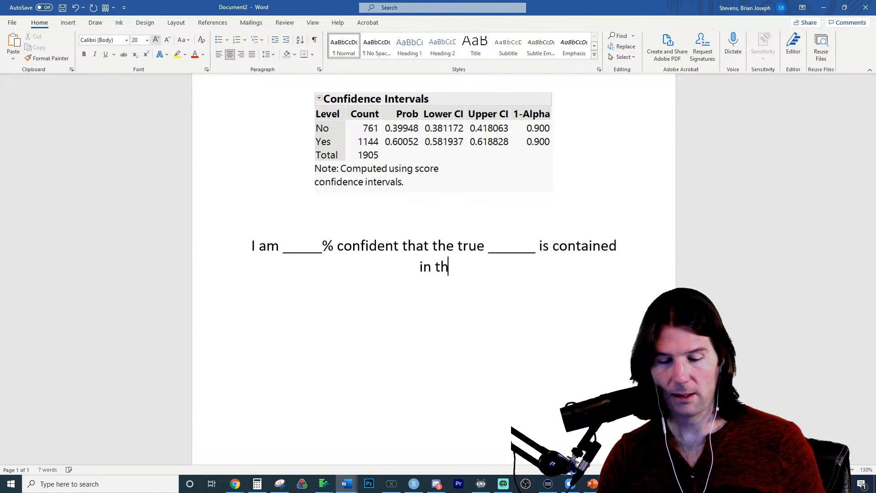
type("e interval ____ t")
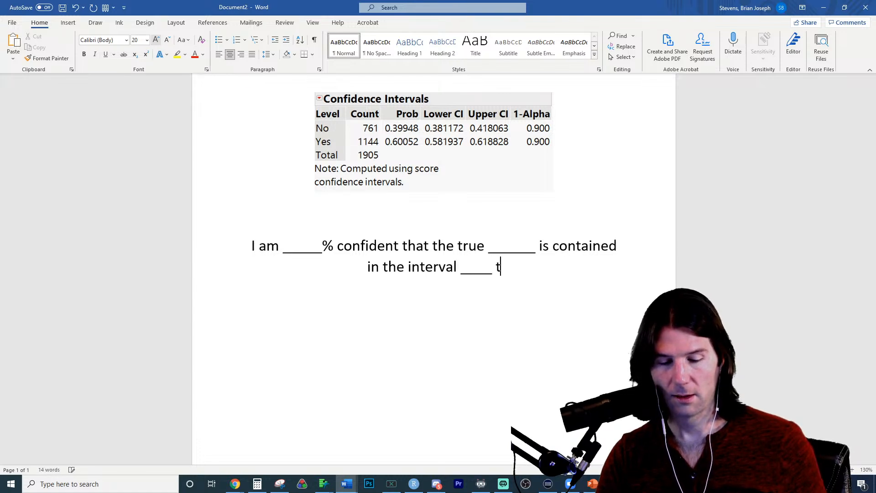
type("o ____.")
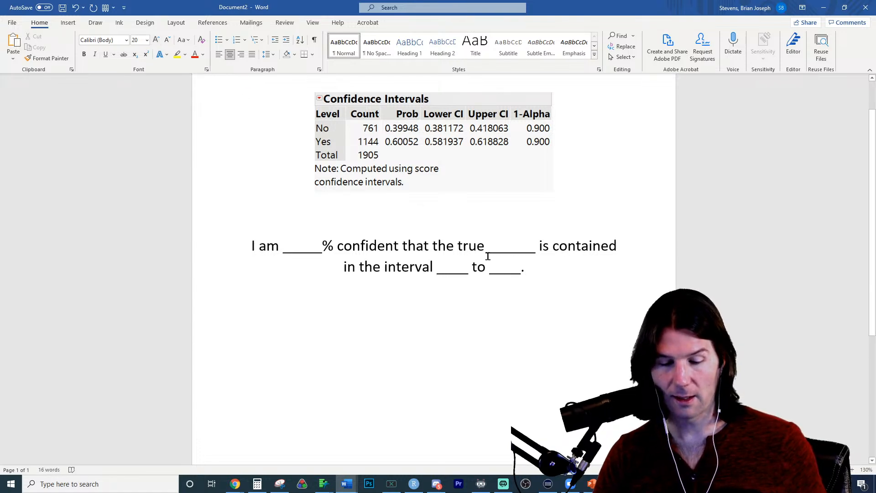
Try to lengthen the blank after "the true" by adding nine space-separated copies of it
double_click(505, 245)
key("ctrl+c")
key("Right")
key("ctrl+v")
key("ctrl+v")
key("ctrl+v")
key("ctrl+v")
key("ctrl+v")
key("ctrl+v")
key("ctrl+v")
key("ctrl+v")
key("ctrl+v")
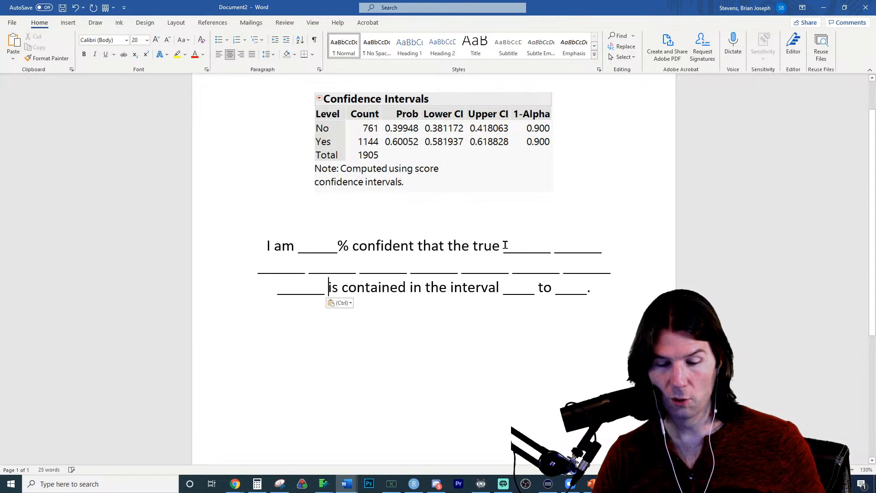
Remove the extra copies of the blank before "is contained"
key("ctrl+BackSpace")
key("ctrl+BackSpace")
key("ctrl+BackSpace")
key("ctrl+BackSpace")
key("ctrl+BackSpace")
key("ctrl+BackSpace")
key("ctrl+BackSpace")
key("ctrl+BackSpace")
key("ctrl+BackSpace")
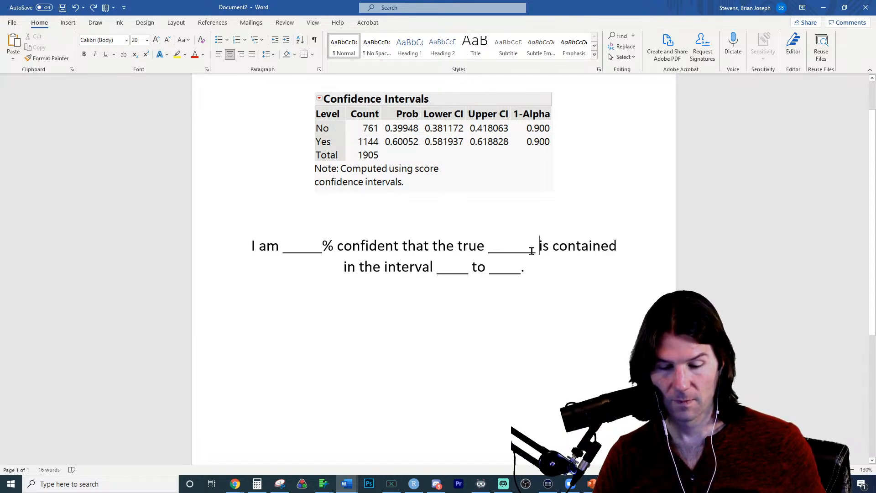
Lengthen the blank after "the true" into one continuous underscore line that fills two full text lines
left_click_drag(536, 246, 497, 246)
key("ctrl+v")
key("ctrl+v")
key("ctrl+v")
key("ctrl+v")
key("ctrl+v")
key("ctrl+v")
key("ctrl+v")
key("ctrl+v")
key("ctrl+v")
key("ctrl+v")
key("ctrl+v")
key("ctrl+v")
key("ctrl+v")
key("ctrl+v")
key("ctrl+v")
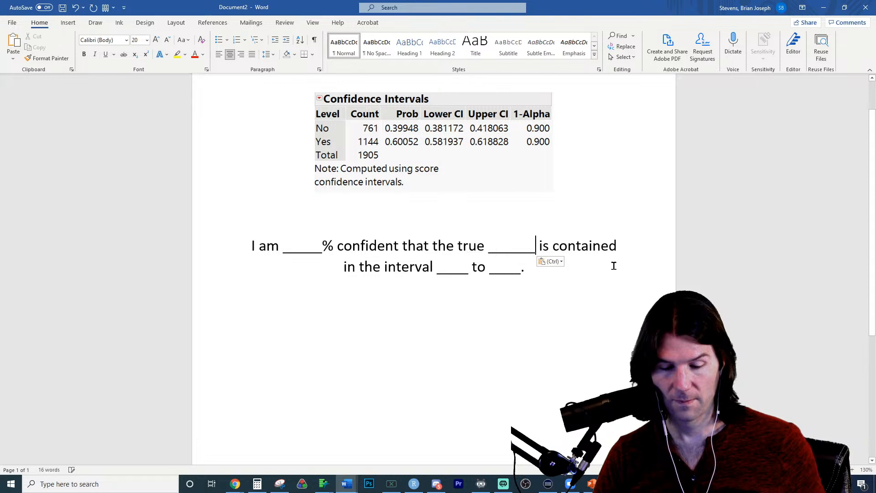
key("ctrl+v")
key("ctrl+v")
key("ctrl+v")
key("ctrl+v")
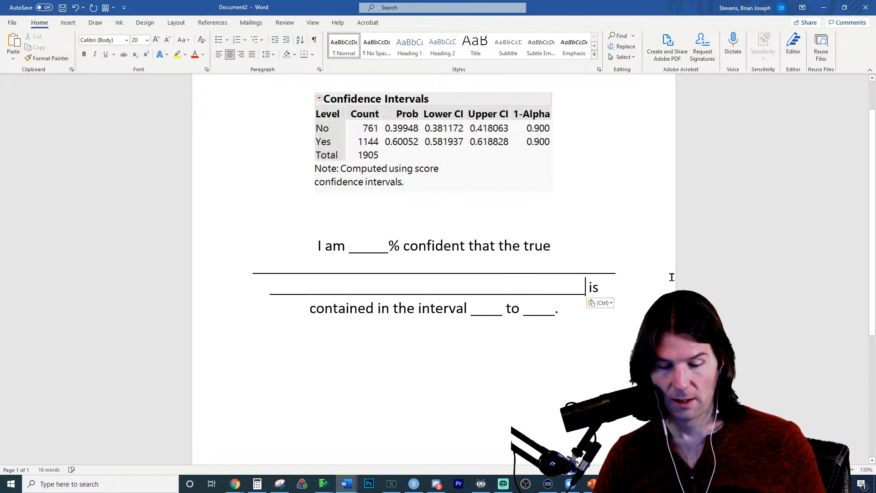
key("ctrl+v")
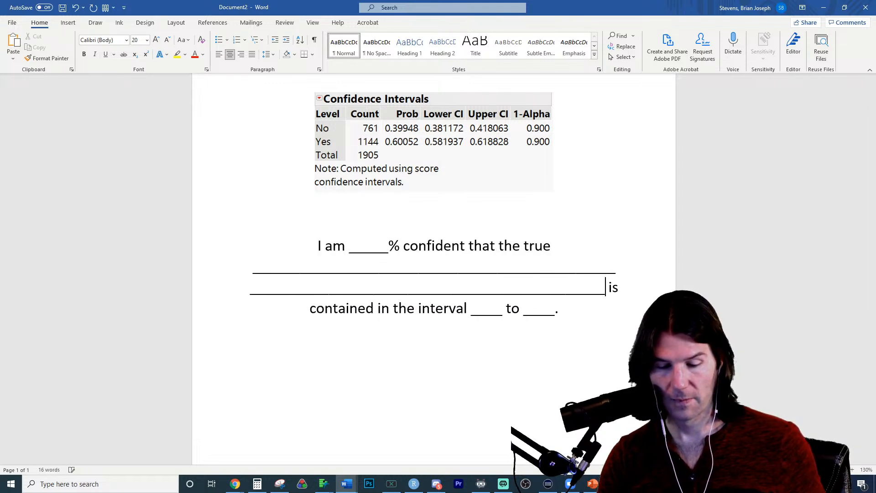
key("ctrl+v")
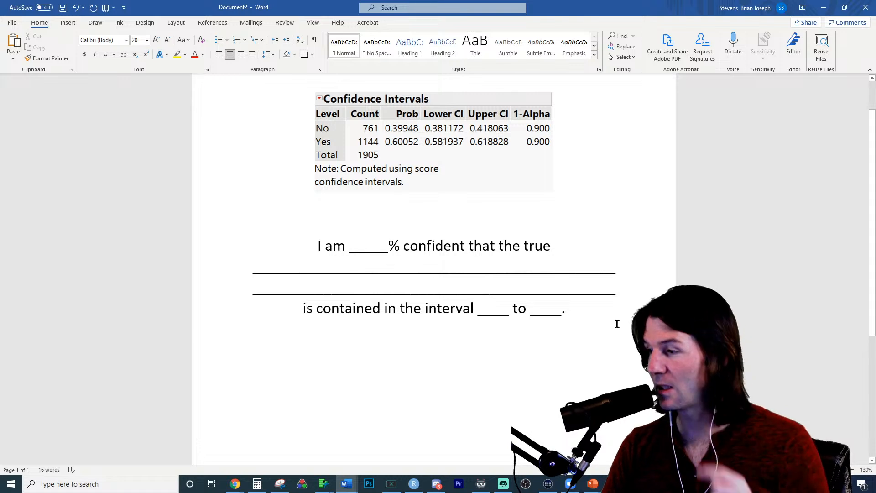
scroll(622, 325, "up", 4)
scroll(623, 325, "up", 2)
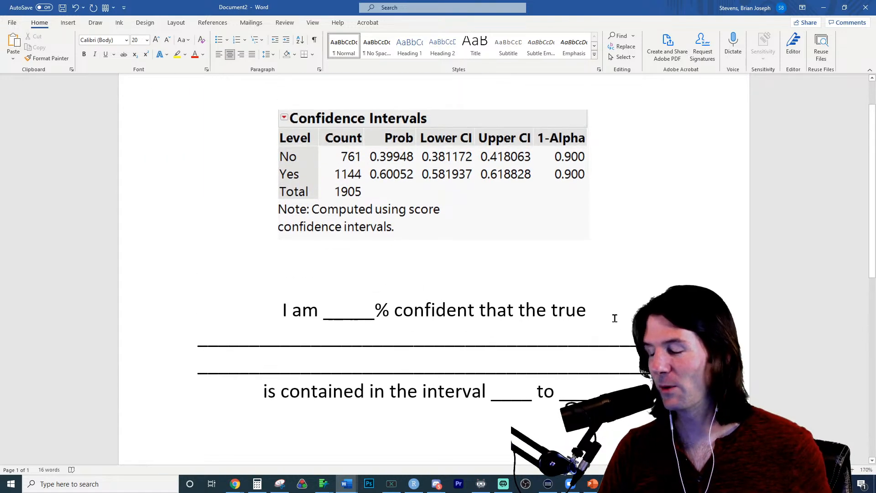
scroll(617, 318, "down", 1)
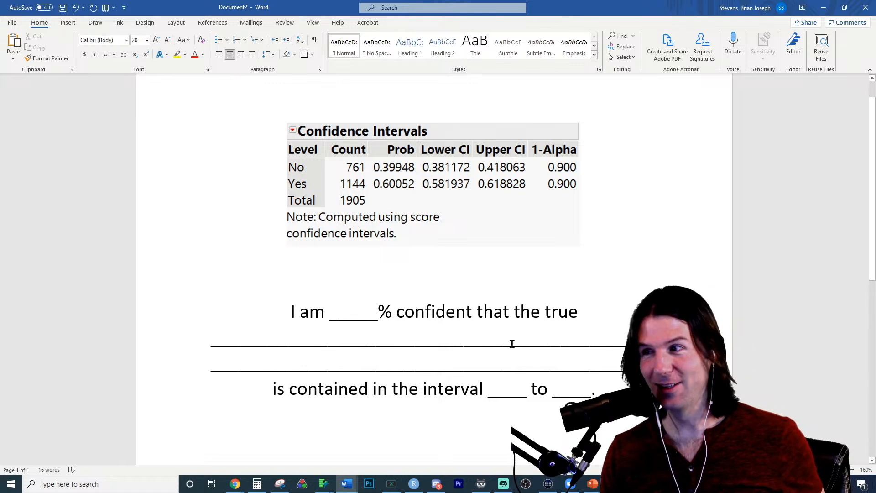
scroll(512, 343, "down", 2, "ctrl")
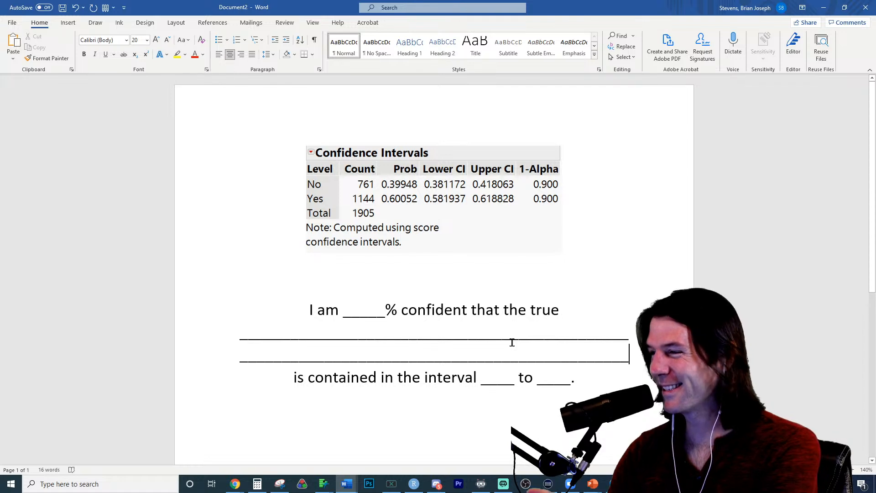
key("alt+Tab")
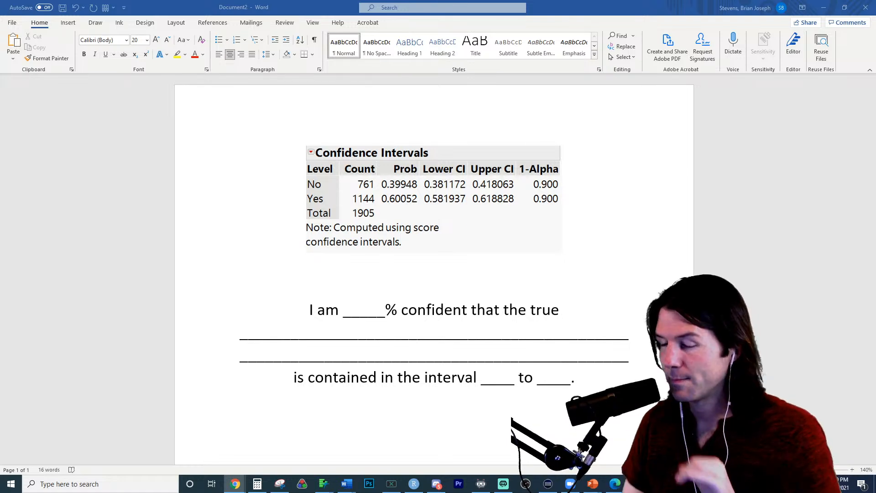
Below the sentence, after an empty line, add two lines: "True proportion of _________" and "True mean of ___________"
scroll(737, 359, "down", 3)
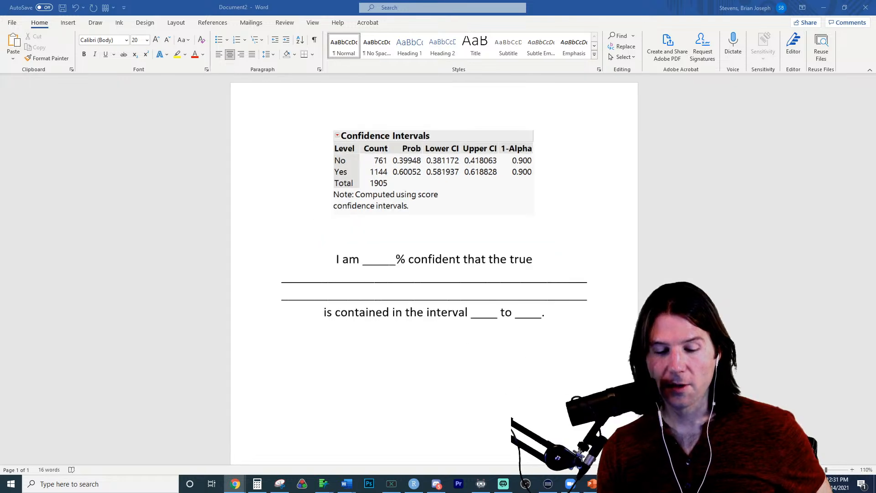
left_click(561, 314)
key("Return")
key("Return")
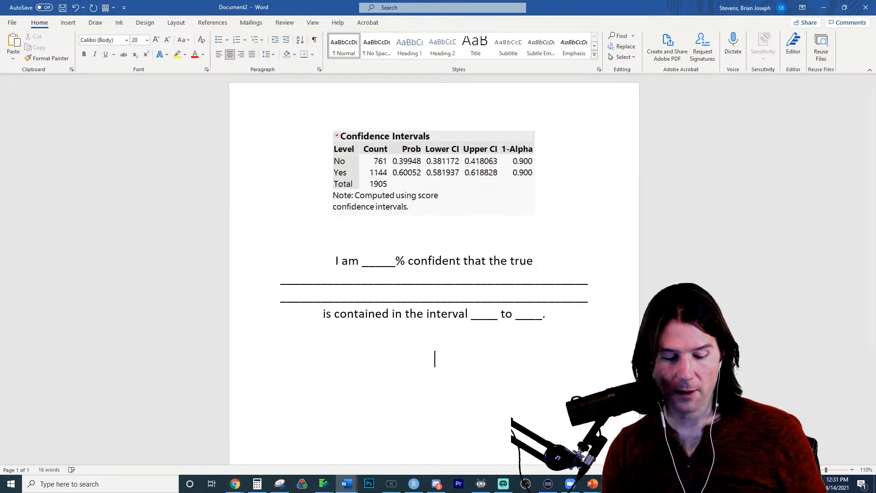
type("True propo")
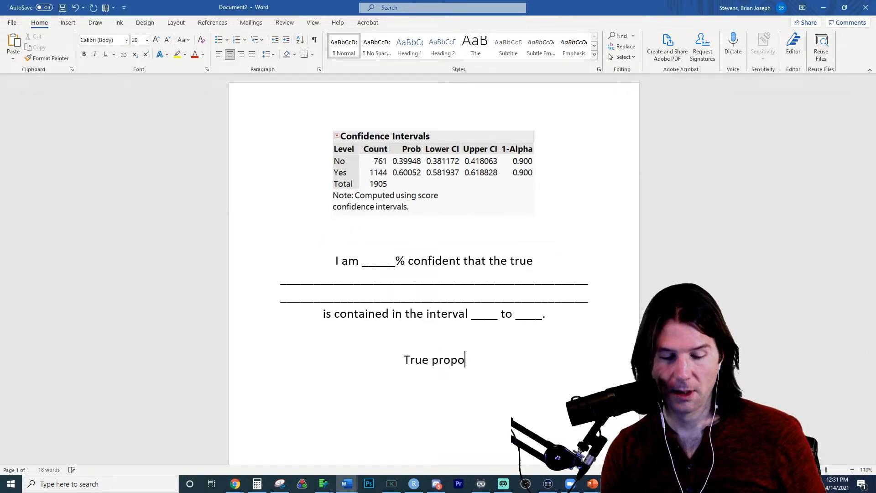
type("rtion of __")
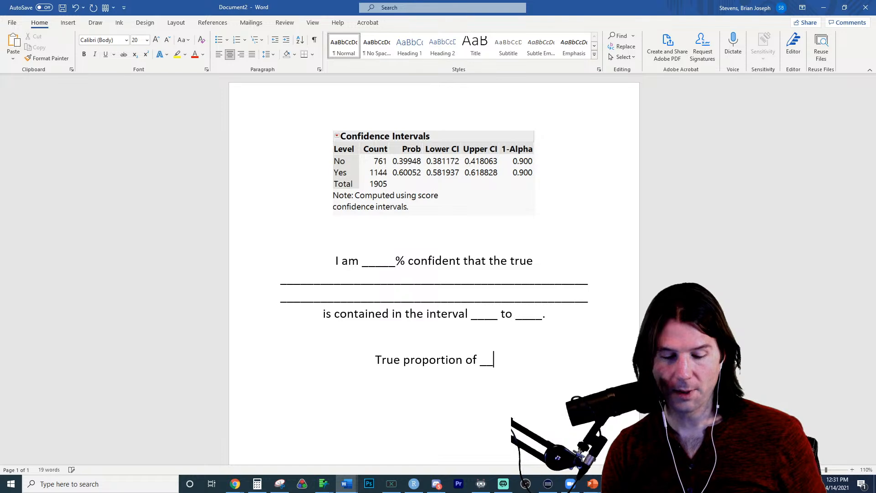
type("_______")
key("Return")
type("Tr")
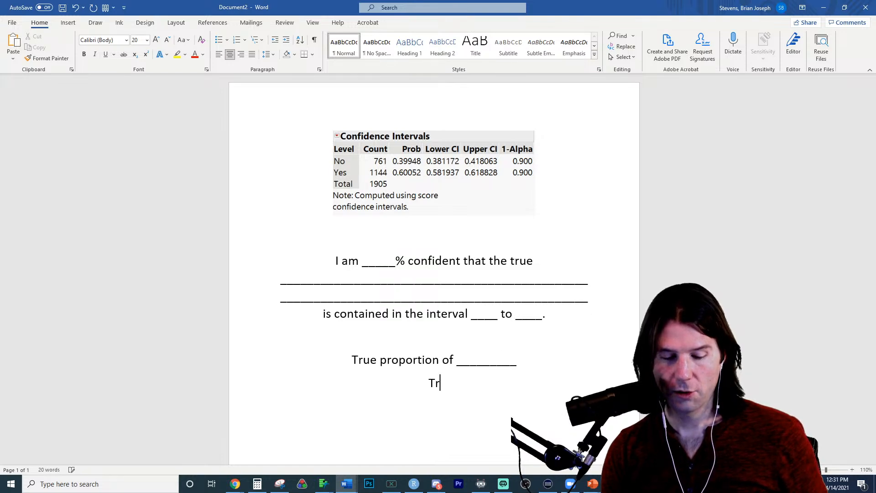
type("ue mean of ______")
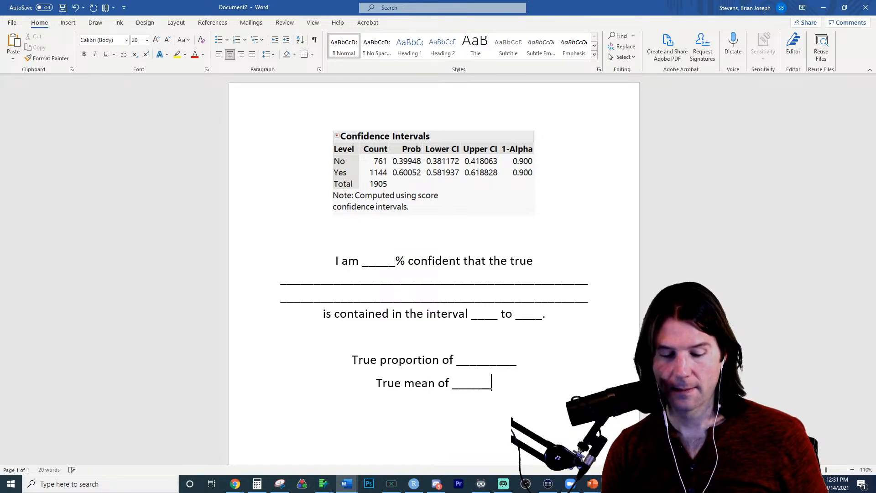
type("_____")
On a new line beneath "True mean of", write "True difference between the means of ________"
key("Return")
type("True")
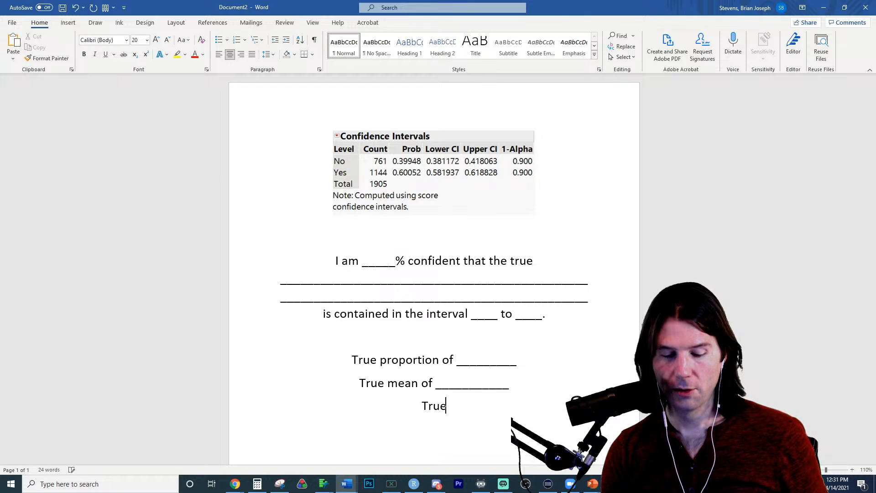
type(" difference betwee")
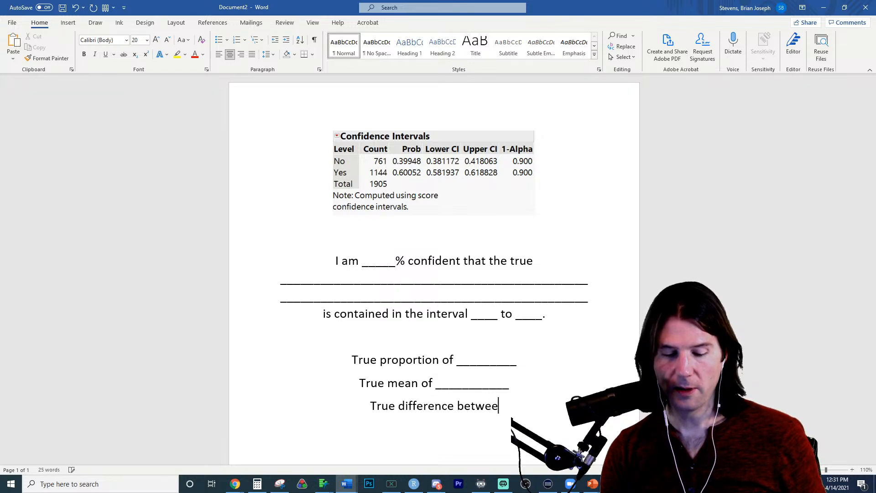
type("n the means of ___")
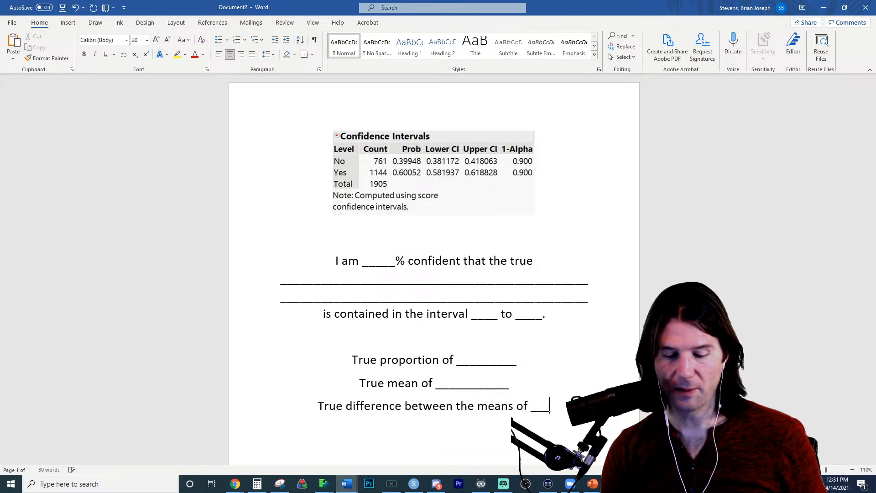
type("_____")
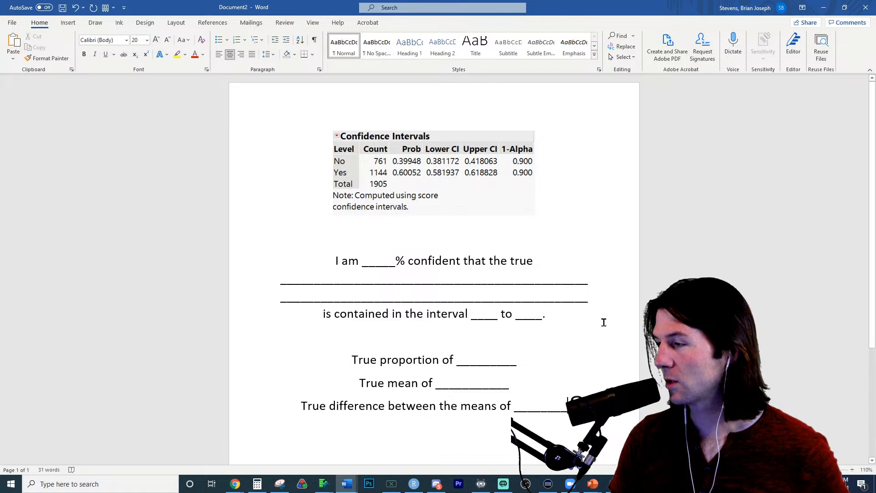
Mark the whole "True proportion of" line with the yellow ink highlighter
scroll(604, 322, "down", 1)
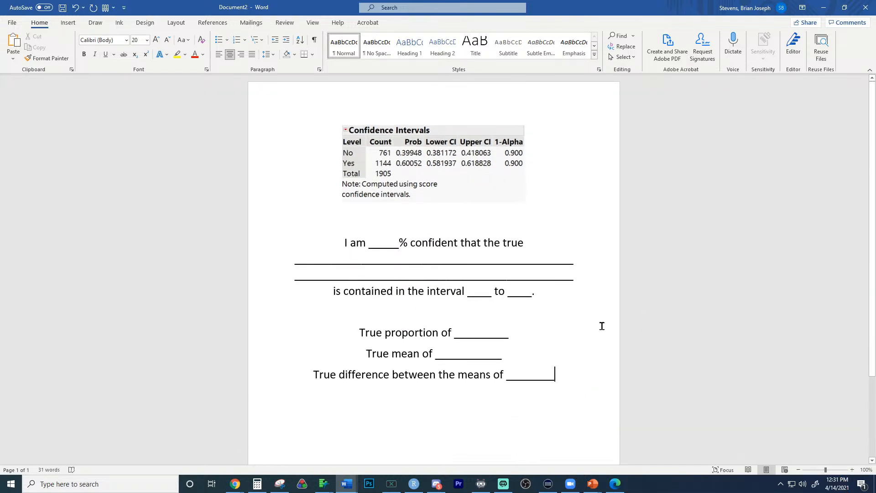
scroll(579, 323, "up", 10)
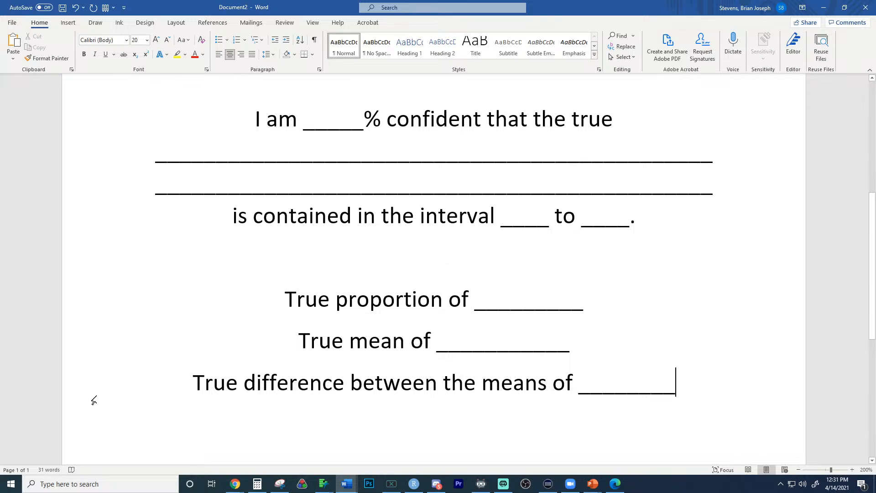
left_click(95, 23)
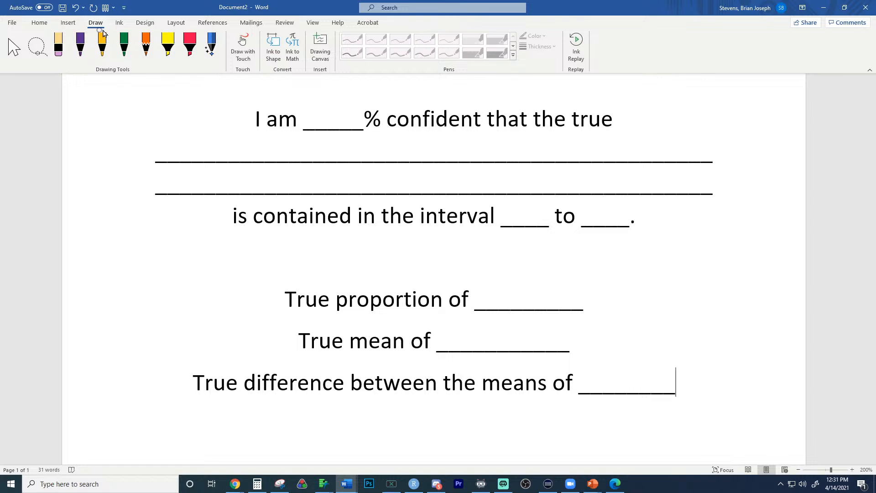
left_click(173, 57)
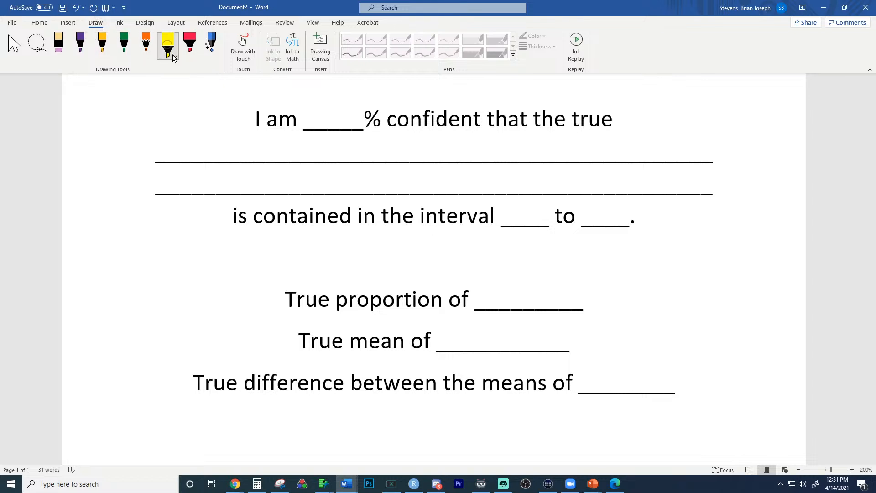
left_click_drag(282, 298, 599, 298)
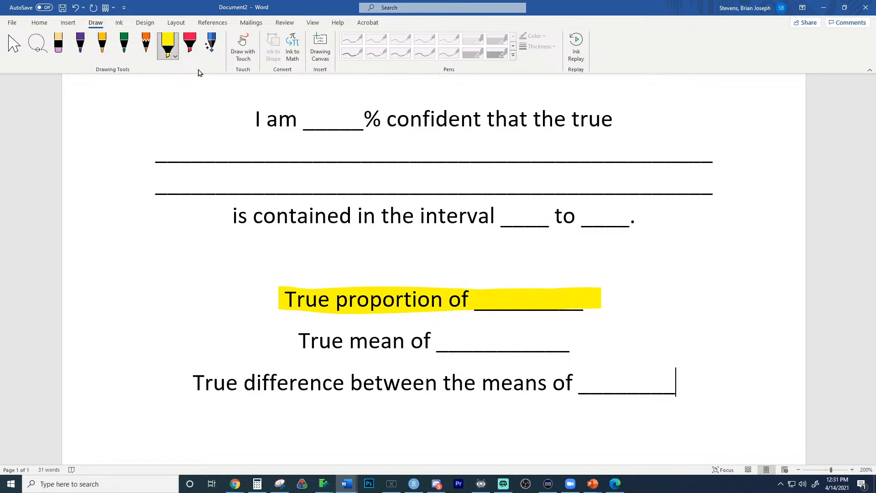
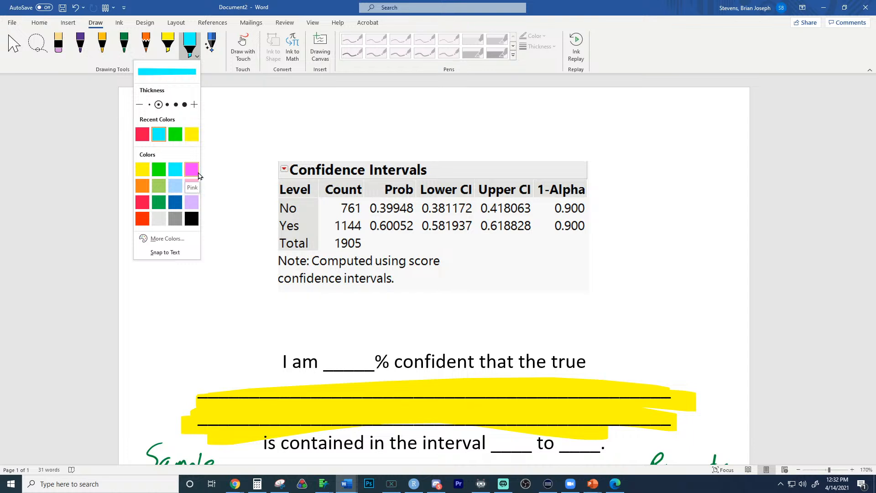
Highlight in cyan the Yes row's Lower CI and Upper CI values and the two interval blanks in the sentence
left_click_drag(419, 228, 471, 225)
left_click_drag(486, 227, 531, 226)
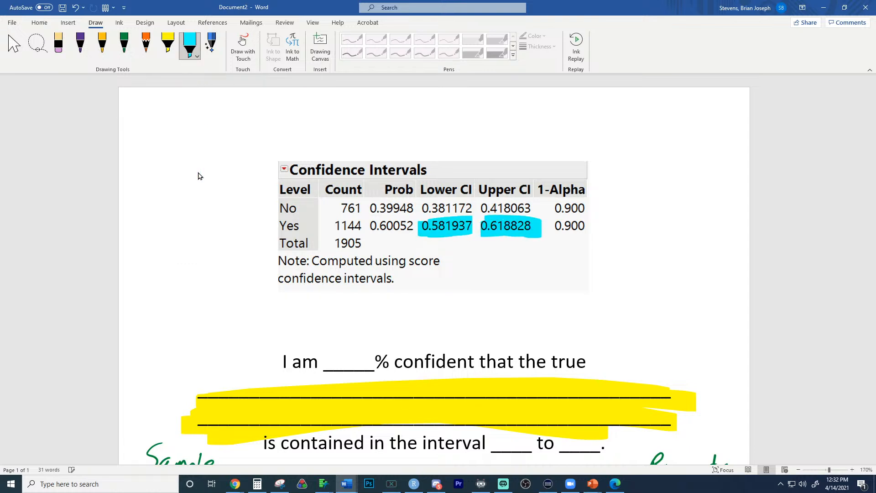
scroll(289, 285, "down", 3, "ctrl")
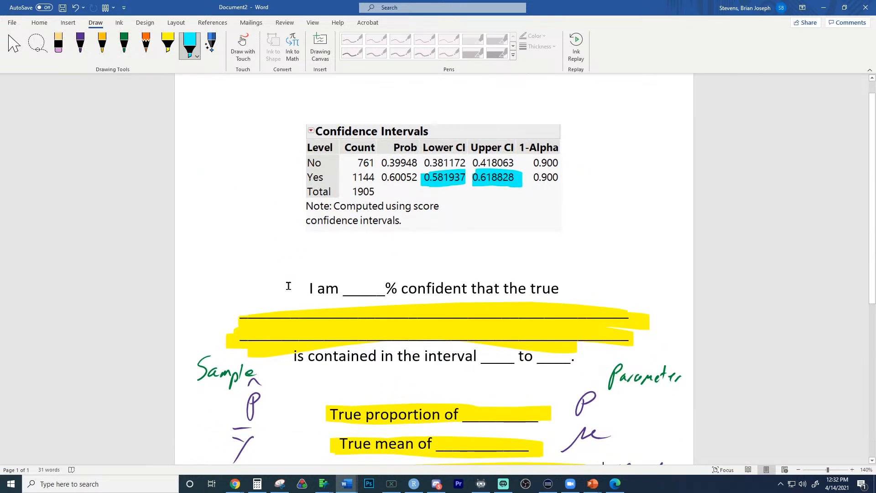
left_click_drag(510, 353, 481, 367)
key("ctrl+z")
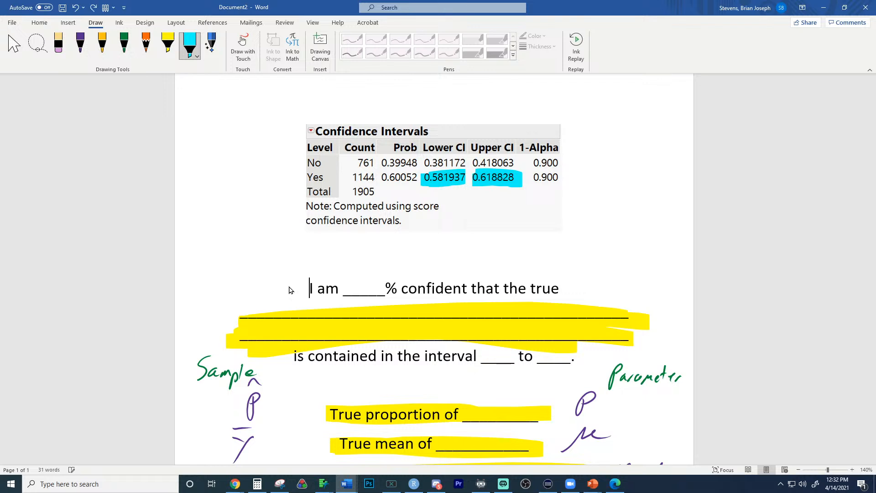
mouse_move(507, 351)
left_mouse_down()
mouse_move(482, 357)
mouse_move(574, 359)
left_mouse_up()
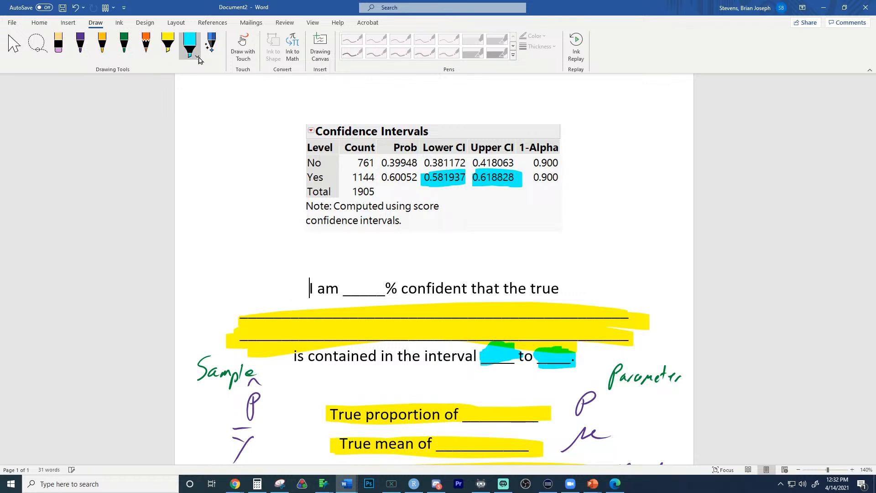
Switch the highlighter to green and mark the Yes row's 1-Alpha value and the blank before "% confident"
left_click(196, 56)
left_click(175, 134)
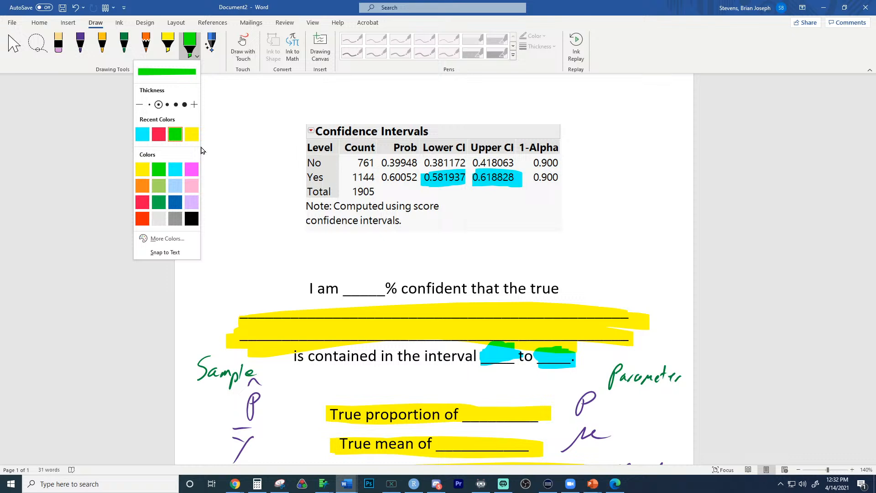
left_click_drag(533, 177, 568, 176)
mouse_move(360, 279)
left_mouse_down()
mouse_move(365, 294)
mouse_move(383, 285)
left_mouse_up()
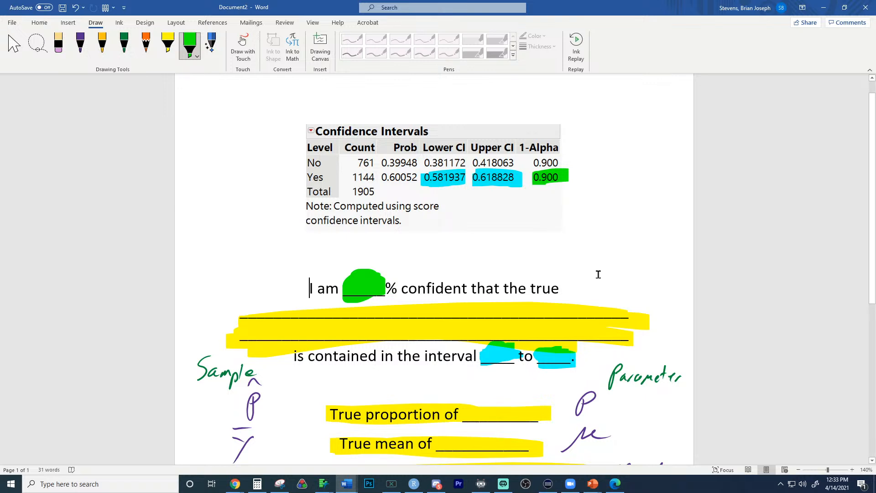
Mark the "Yes" level in the Confidence Intervals table with the yellow highlighter
scroll(608, 269, "down", 1)
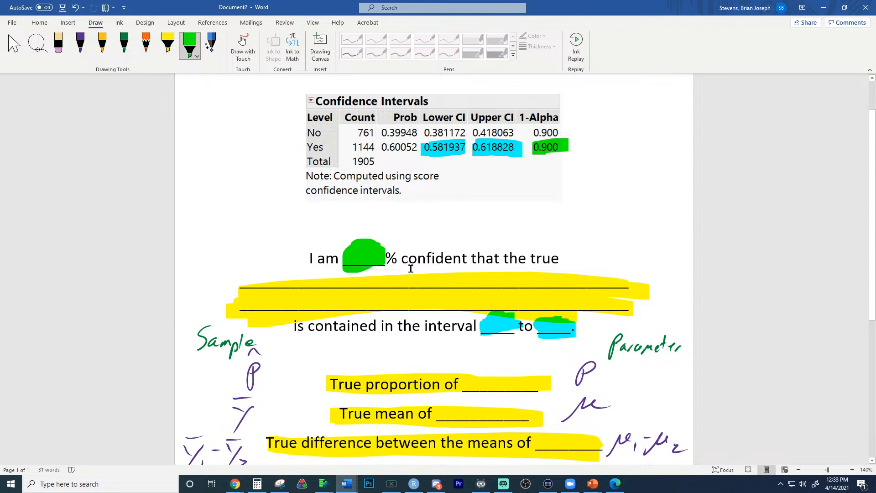
left_click(175, 44)
left_click_drag(310, 150, 323, 147)
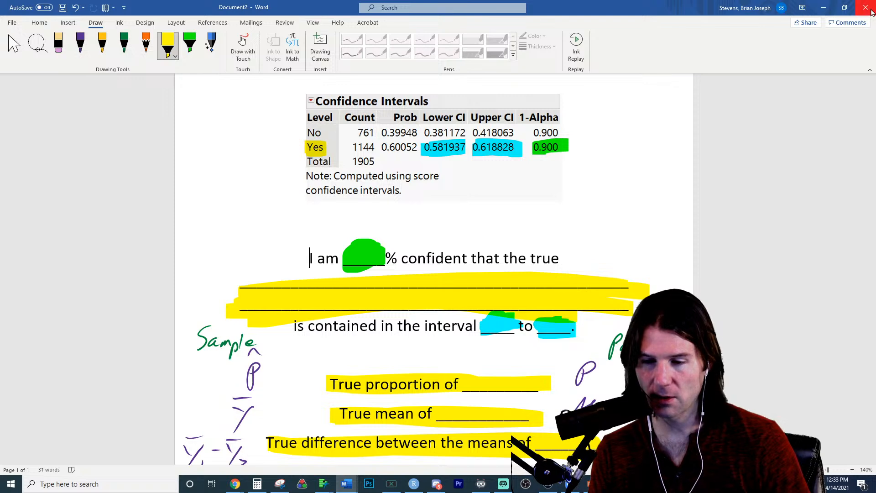
Return to the Project-2-Spring-2021-v1.1 (3) document and review the Section Four instructions on the Total Demand variable
left_click(824, 7)
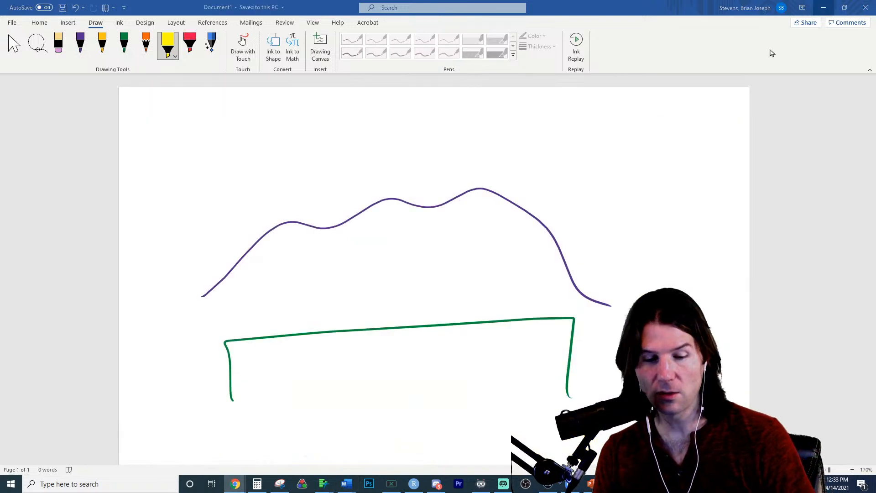
left_click(824, 8)
left_click(274, 382)
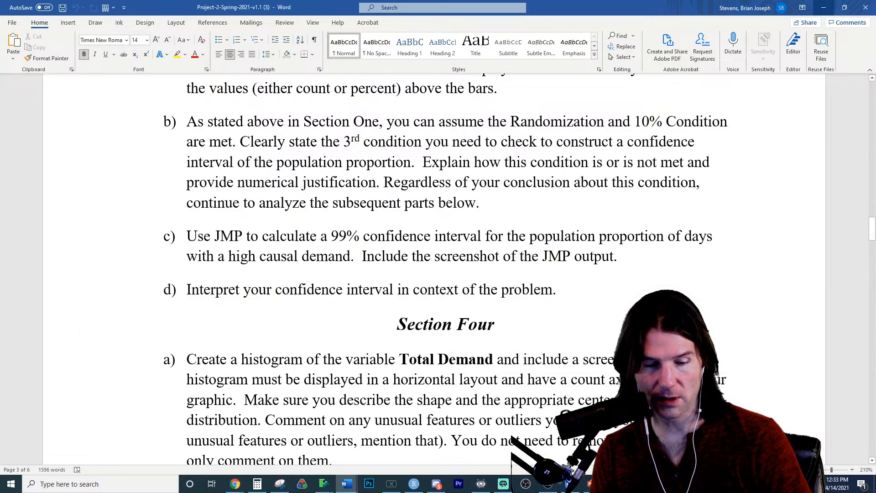
scroll(283, 365, "up", 2)
scroll(303, 336, "down", 1)
scroll(303, 336, "down", 4)
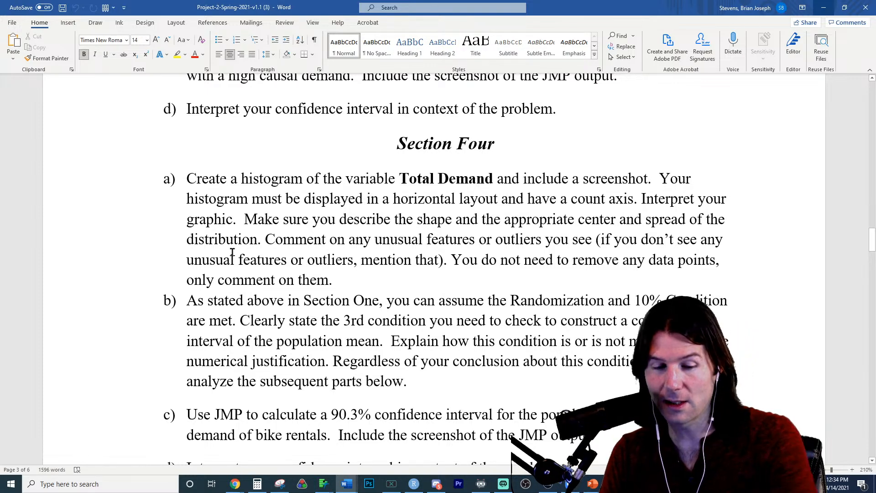
Review the Section Four part a) instructions on the Total Demand histogram, marking the paragraph's full text
scroll(232, 252, "down", 1)
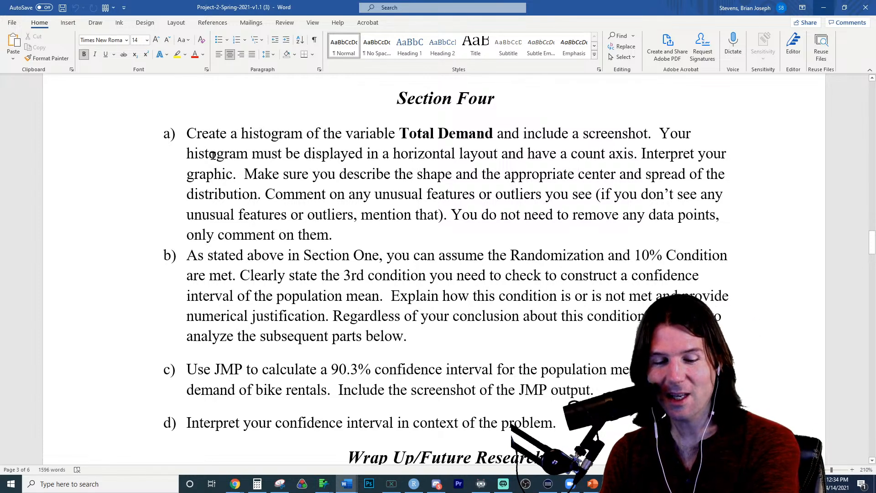
left_click_drag(186, 138, 497, 172)
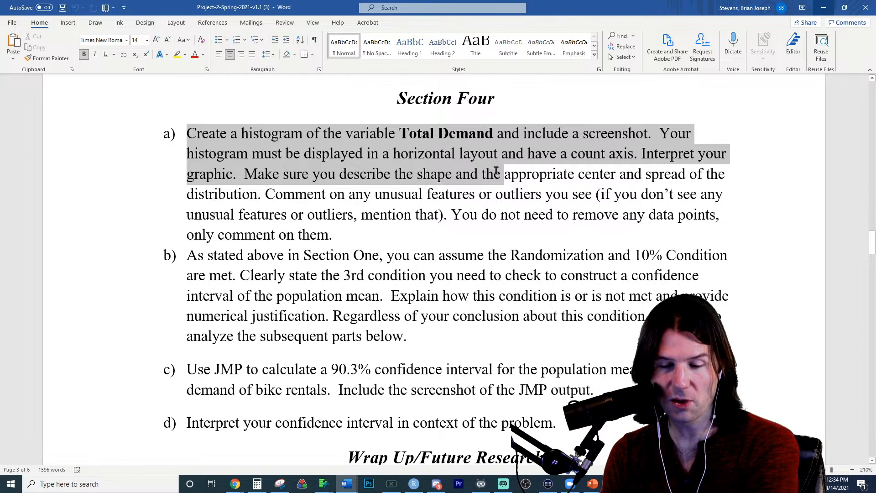
left_click_drag(497, 172, 438, 235)
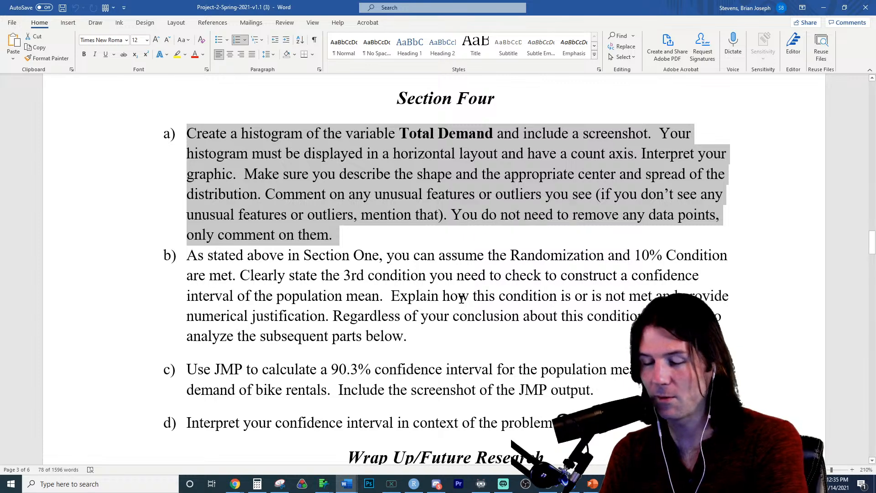
Switch to JMP and bring up the Subset of Spring2021Project2 data table
left_click(330, 485)
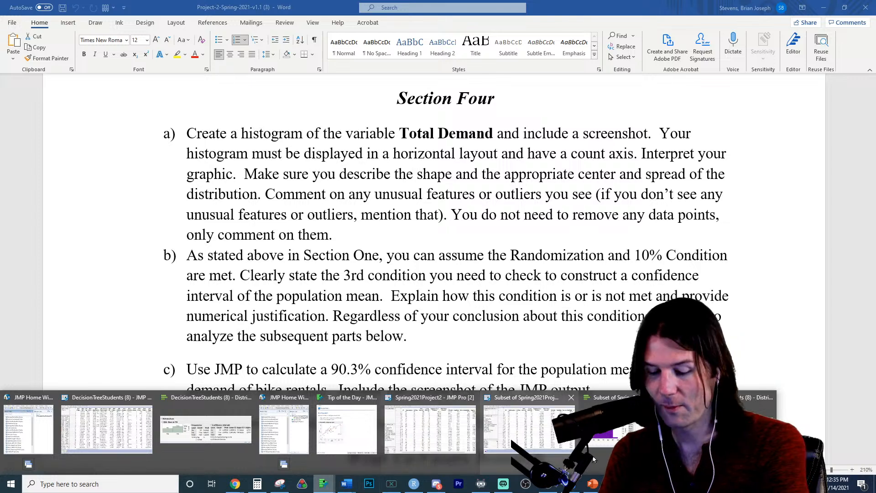
left_click(615, 429)
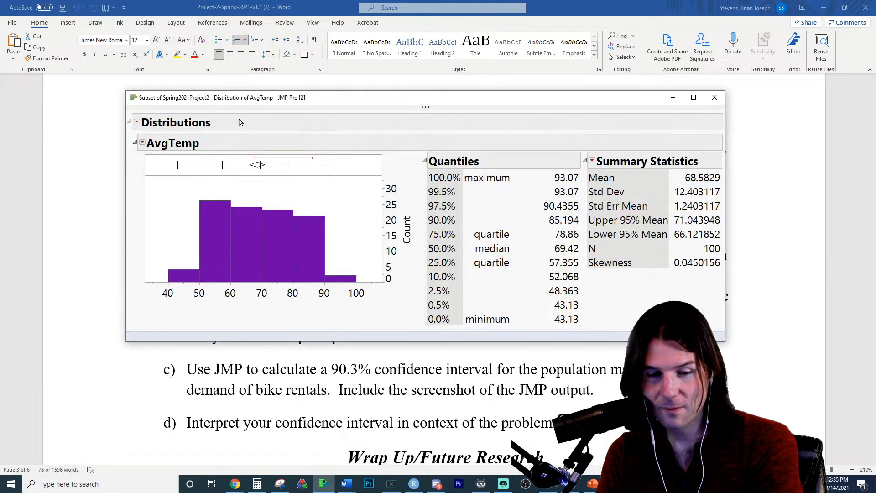
left_click(323, 485)
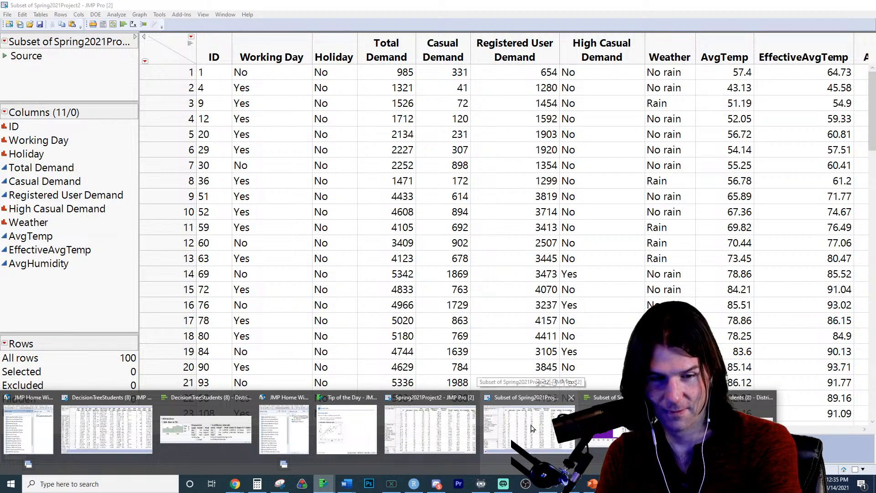
left_click(532, 428)
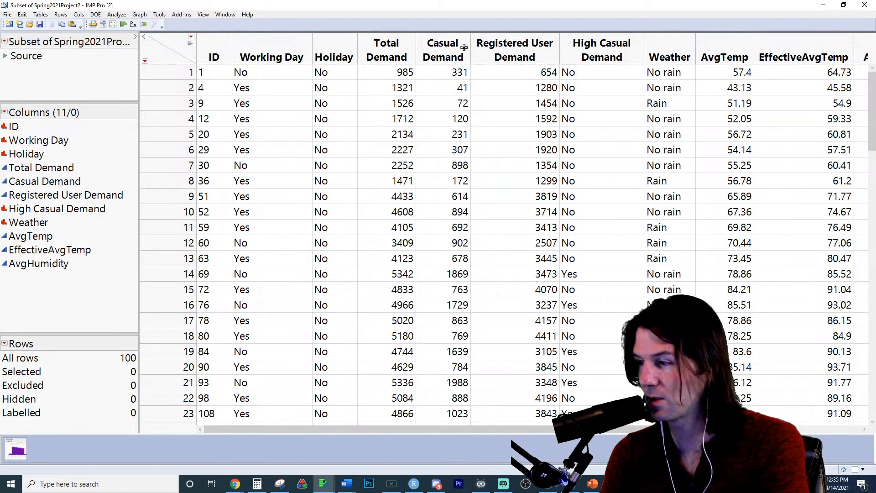
Create a Distribution report with Total Demand as the Y column
left_click(116, 15)
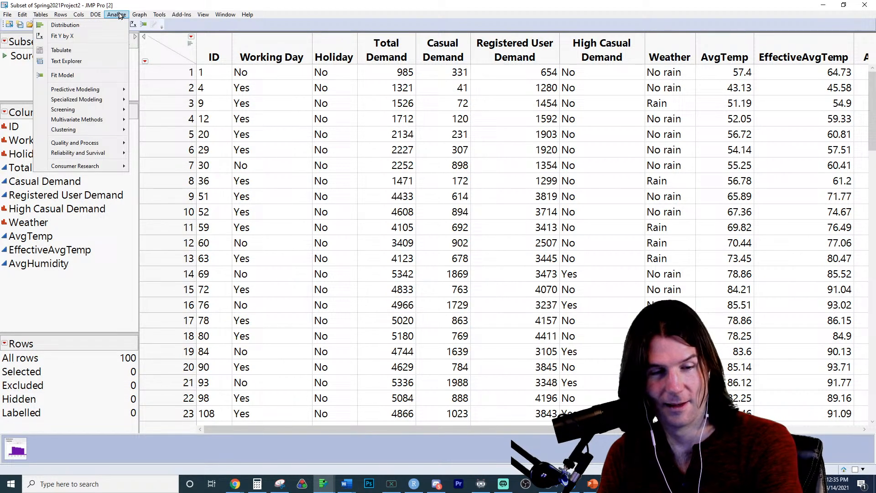
left_click(96, 27)
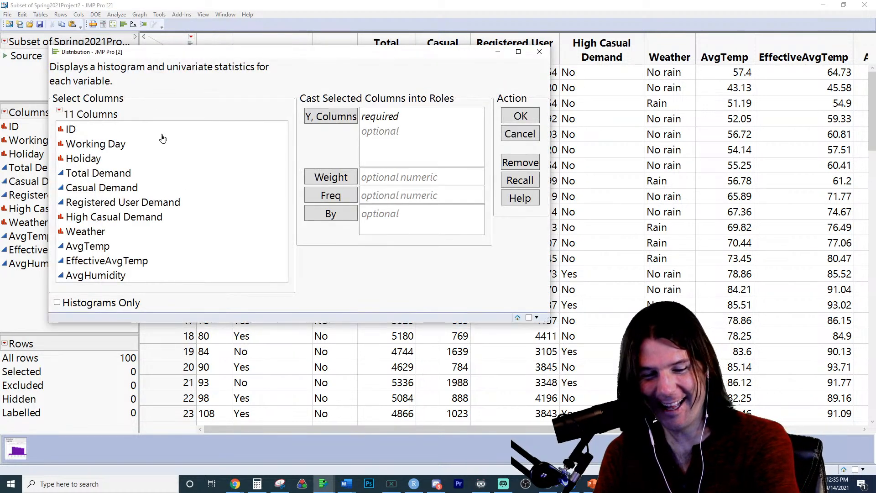
left_click(159, 176)
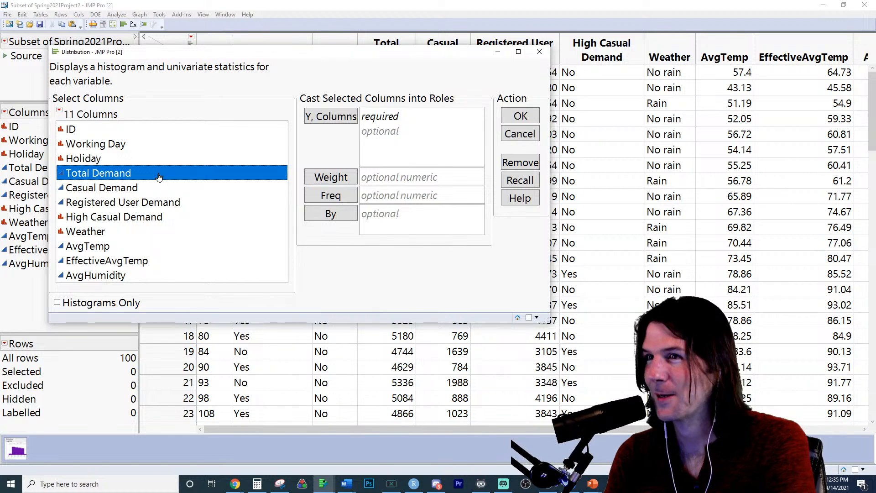
double_click(158, 176)
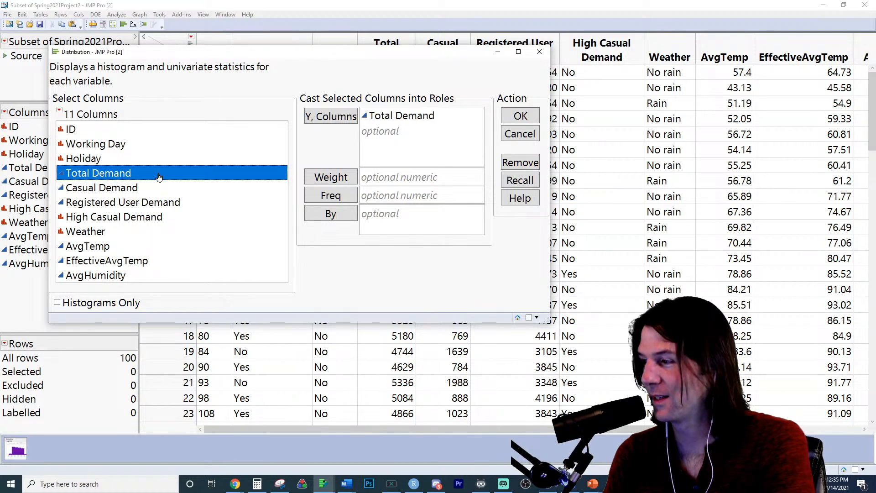
left_click(508, 119)
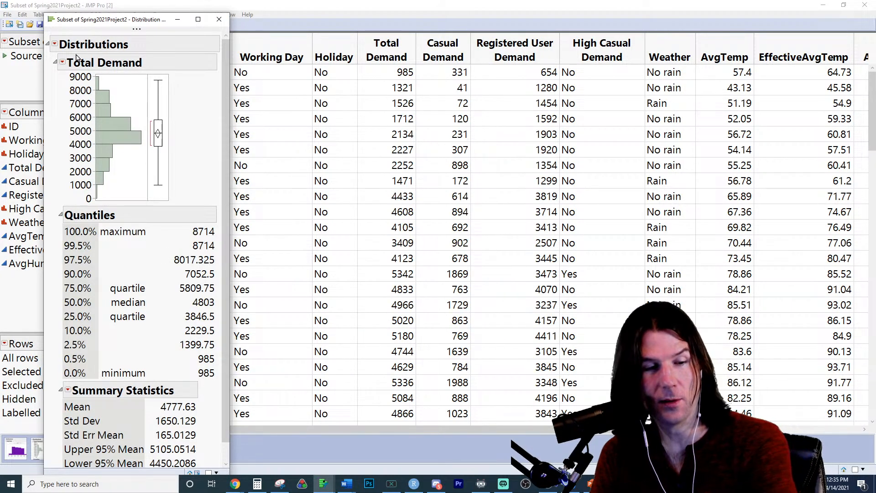
Stack the Total Demand distribution into a horizontal layout, enlarge its histogram, and reposition the report window over the data table
left_click(55, 43)
left_click(73, 63)
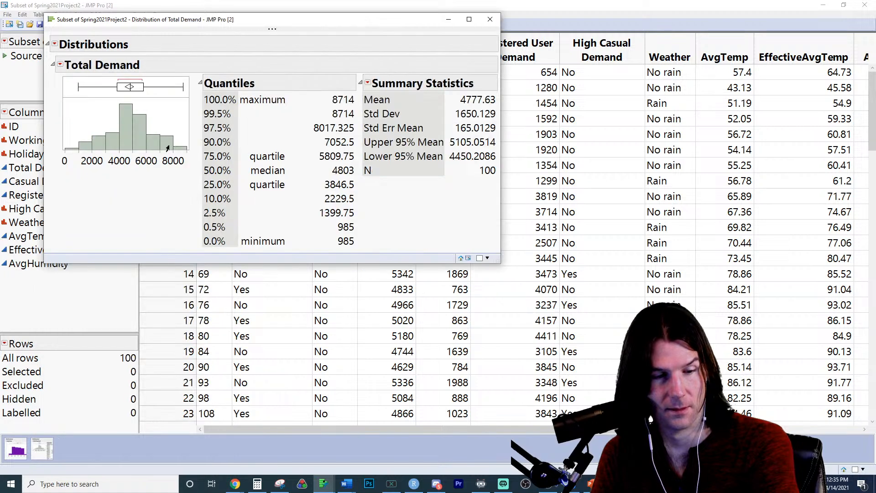
left_click_drag(183, 147, 338, 215)
left_click_drag(360, 22, 468, 89)
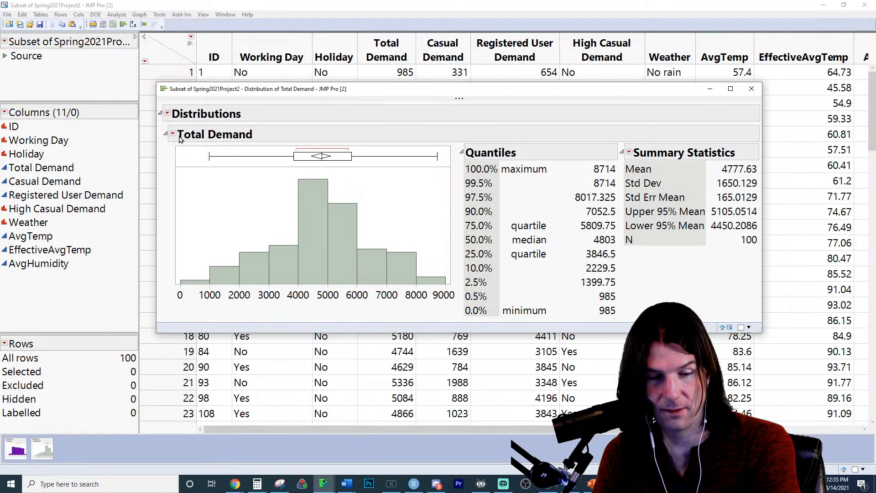
Add a count axis to the Total Demand histogram
left_click(173, 133)
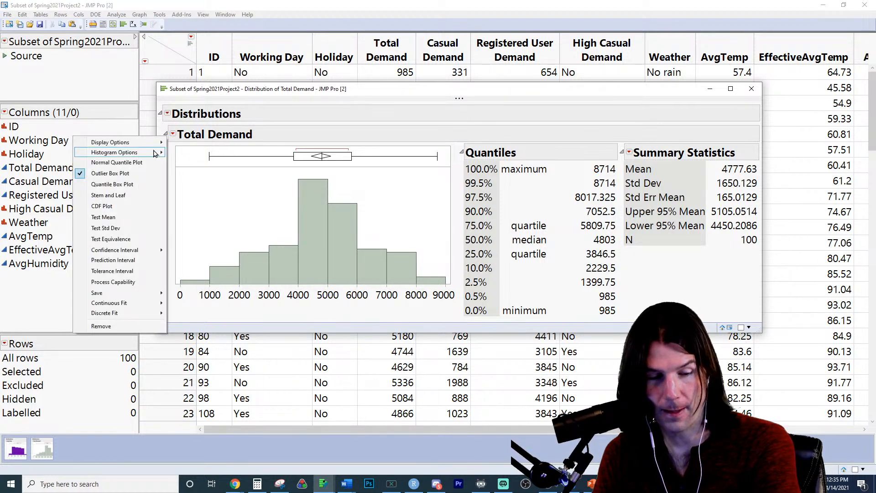
mouse_move(154, 153)
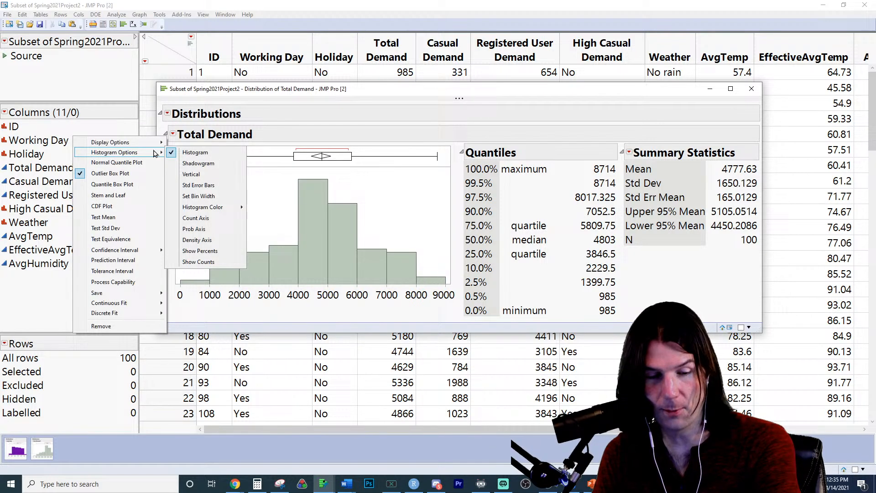
left_click(210, 221)
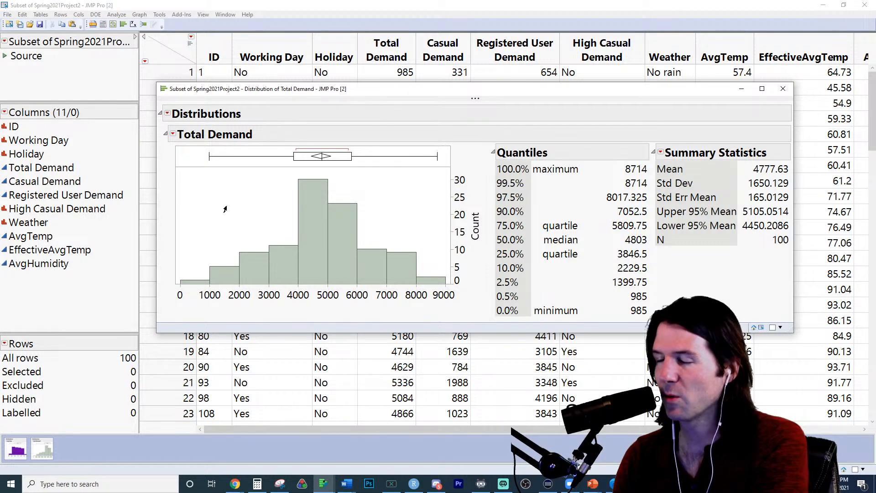
Switch to the Word project document, search it for "popul" and go through the matches to the Section Three instructions
mouse_move(250, 488)
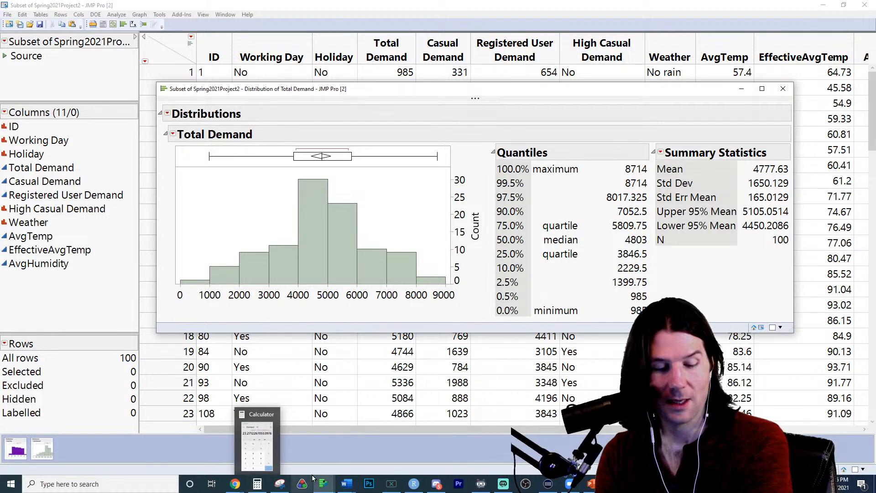
mouse_move(346, 484)
left_click(283, 451)
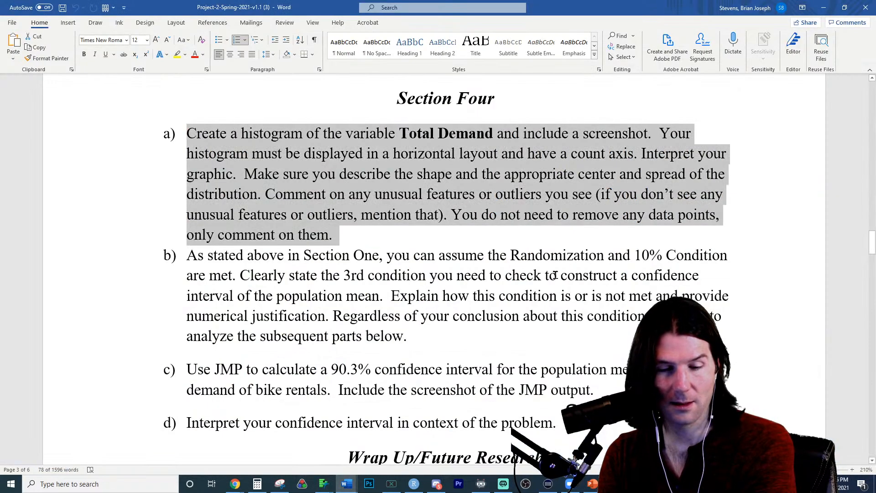
left_click(853, 247)
key("ctrl+f")
type("popul")
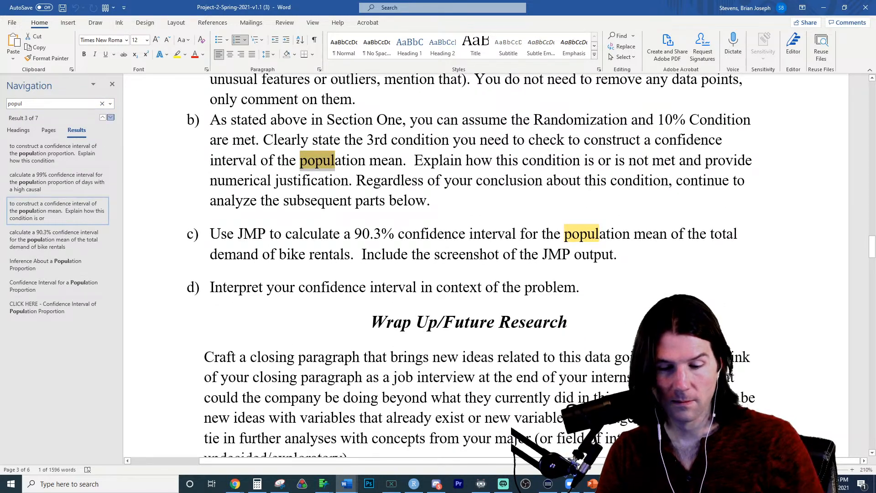
key("Return")
key("Return")
key("Return")
key("Return")
key("Return")
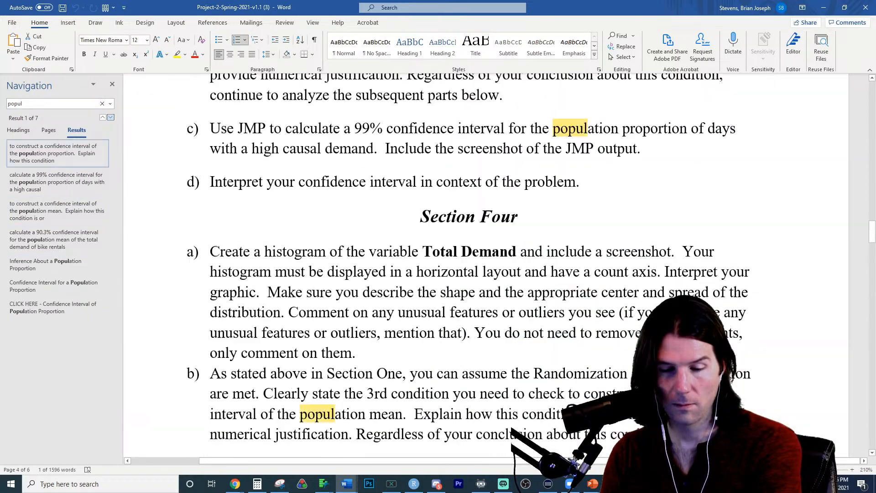
scroll(564, 315, "up", 3)
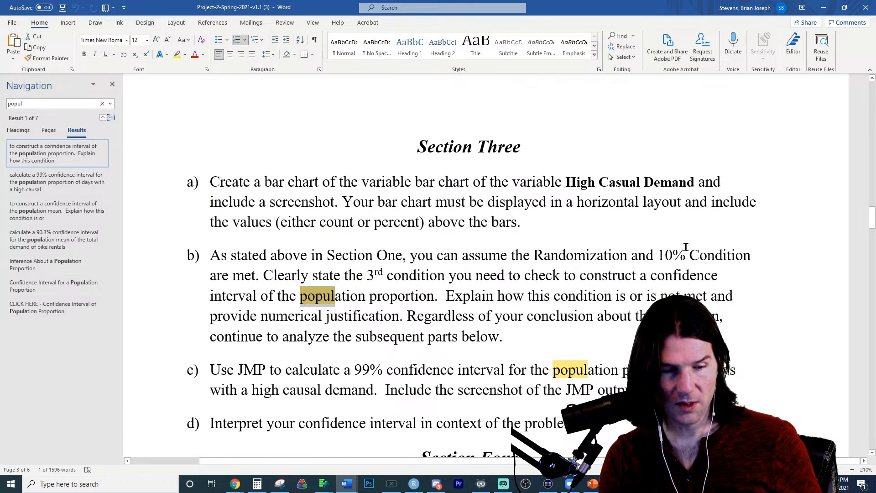
Search the document for "10%" to read the note on the 10% Condition, and return to the JMP distribution report
left_click(42, 103)
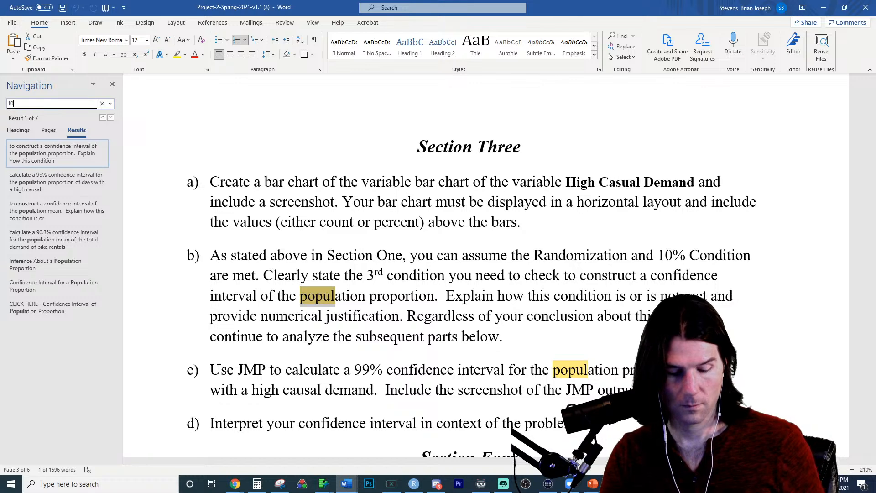
key("Return")
type("10%")
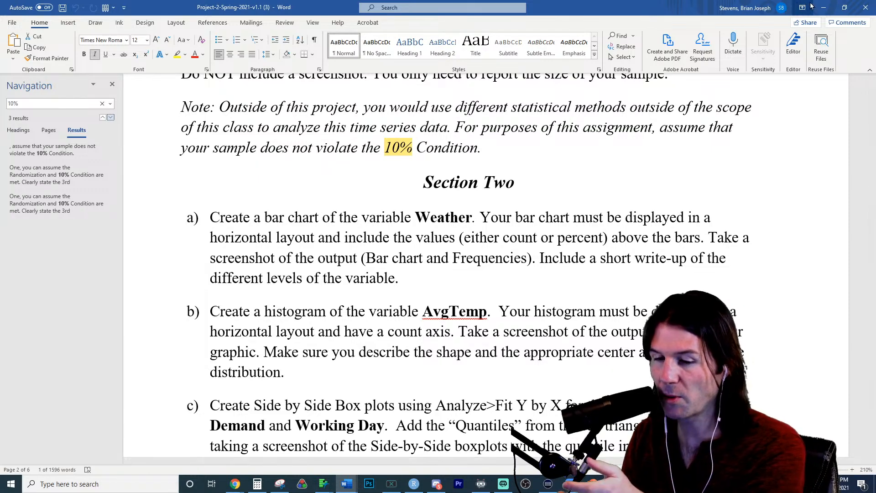
left_click(824, 8)
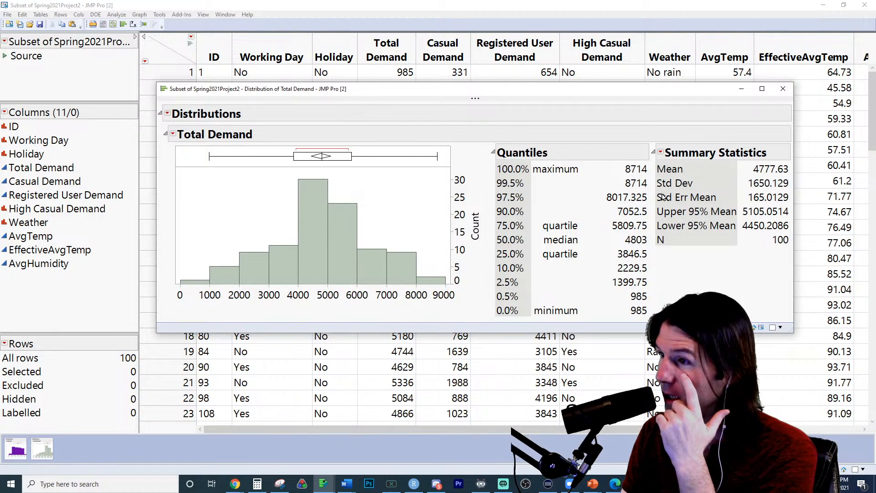
Switch to RStudio, maximize its window, and enlarge the plots and help area by widening and heightening its pane
left_click(414, 484)
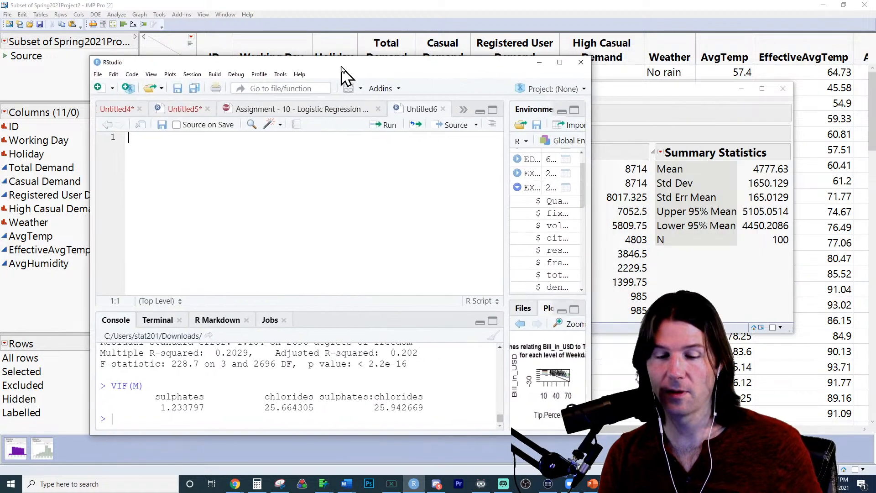
left_click(561, 64)
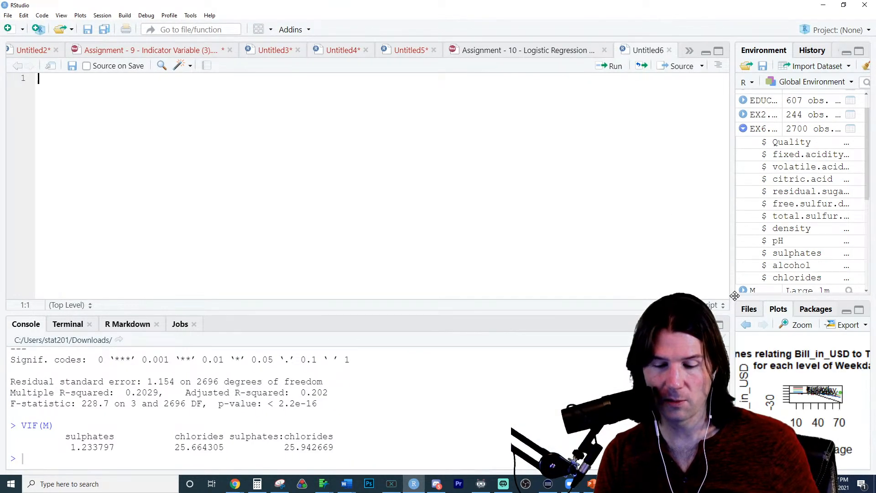
left_click_drag(735, 297, 507, 310)
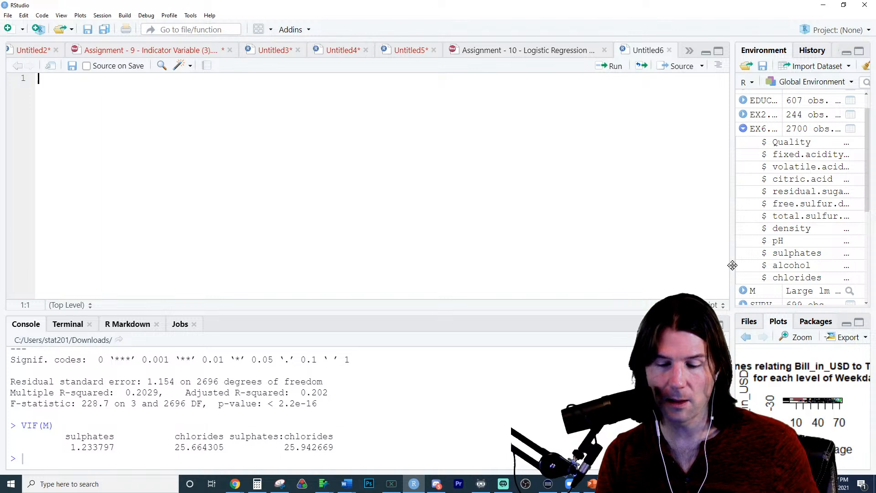
left_click_drag(730, 268, 485, 273)
left_click_drag(580, 308, 580, 199)
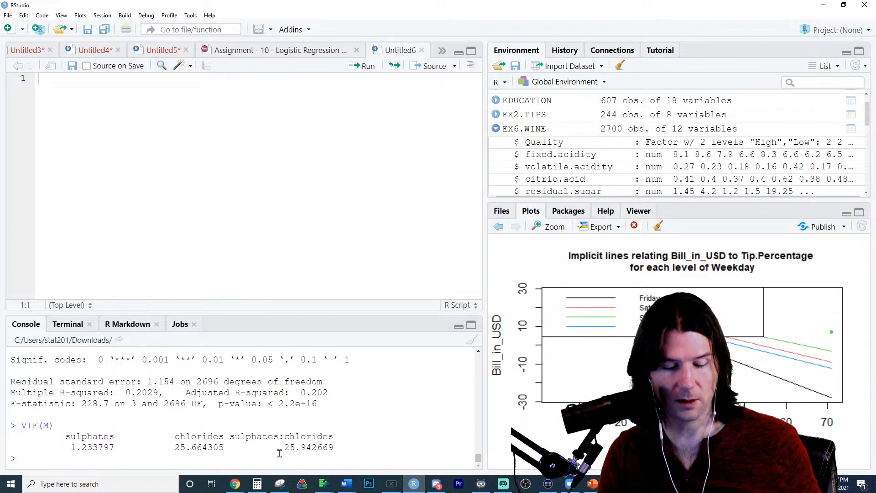
Open the R documentation for the EX5.BIKE dataset and enlarge the help pane in both directions
type("?ex5")
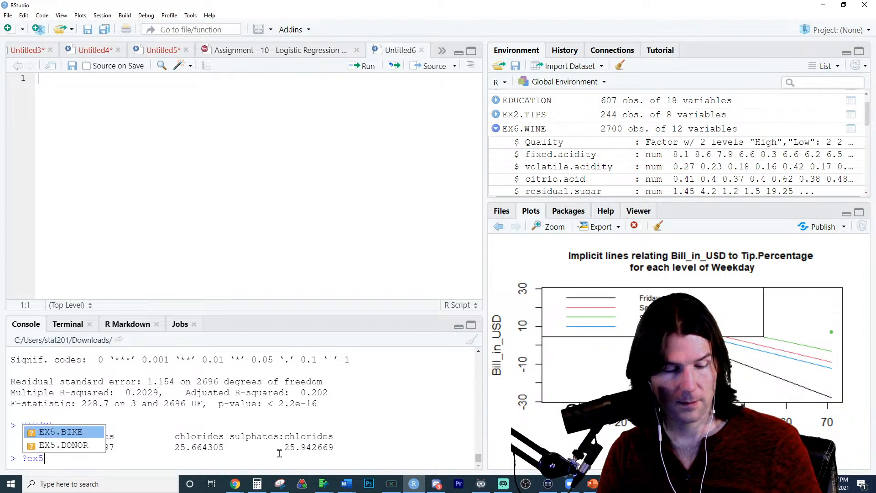
key("Return")
key("Return")
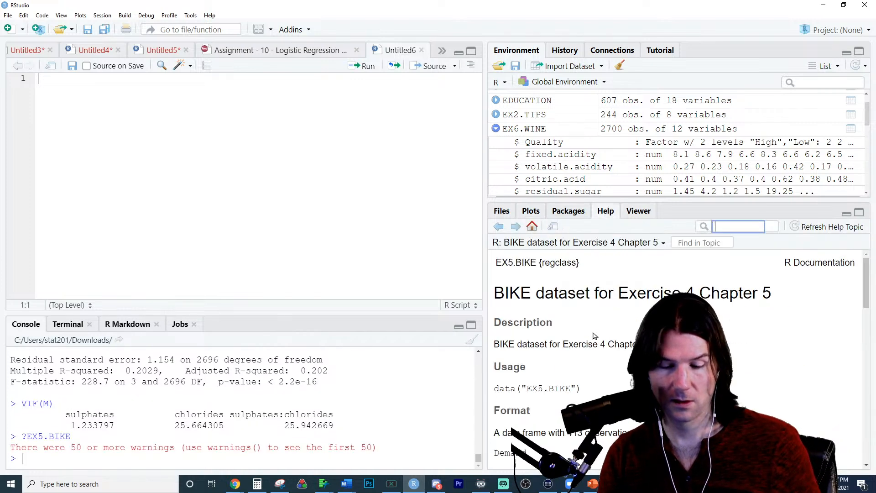
left_click_drag(641, 201, 639, 119)
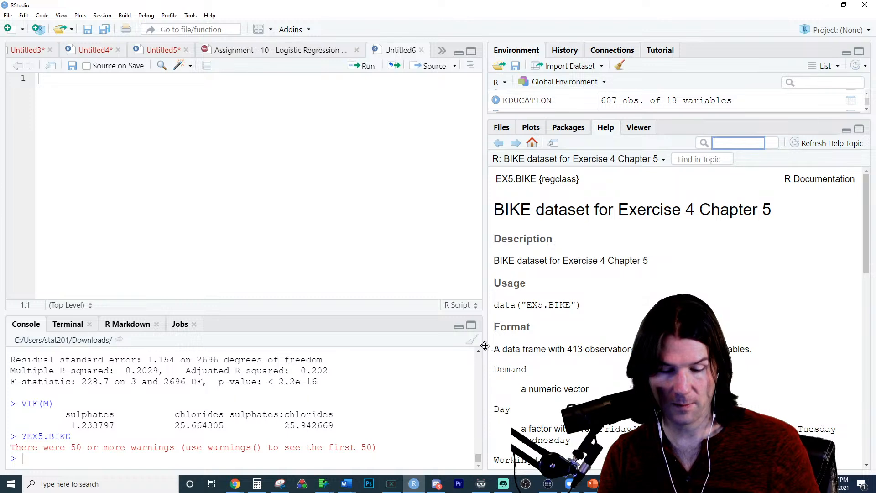
left_click_drag(485, 343, 338, 343)
Read the Details and References of the BIKE dataset help with enlarged text, marking the publication year, and return to JMP
scroll(471, 343, "down", 10)
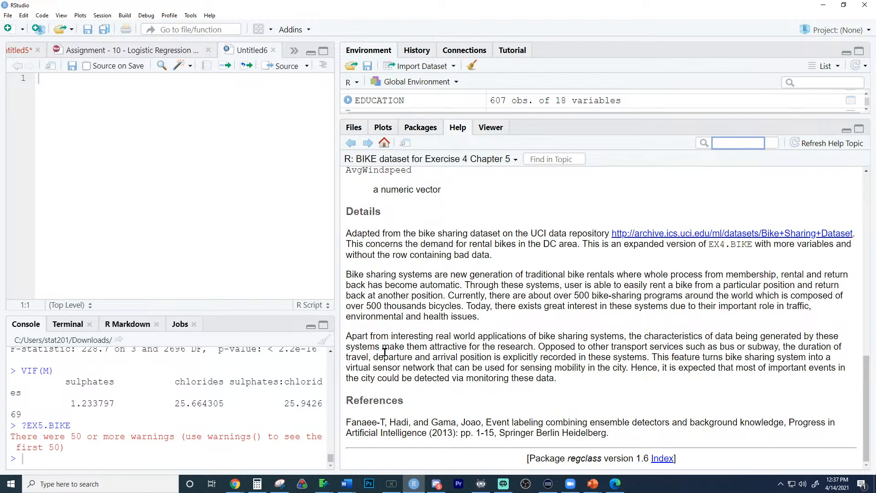
key("ctrl+plus")
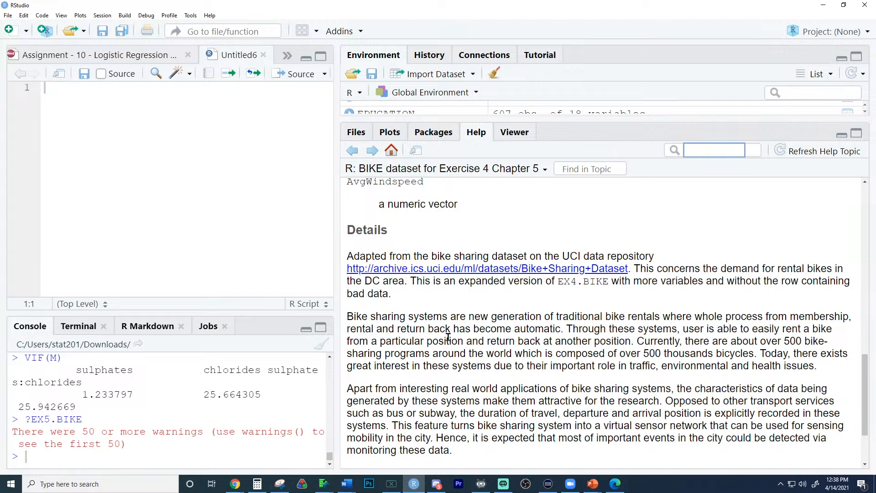
scroll(448, 337, "down", 3)
scroll(448, 336, "up", 2)
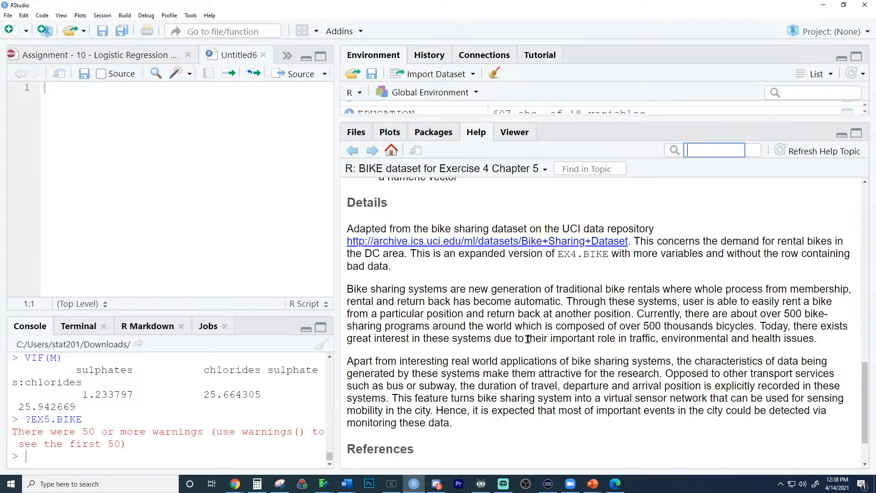
scroll(720, 362, "down", 3)
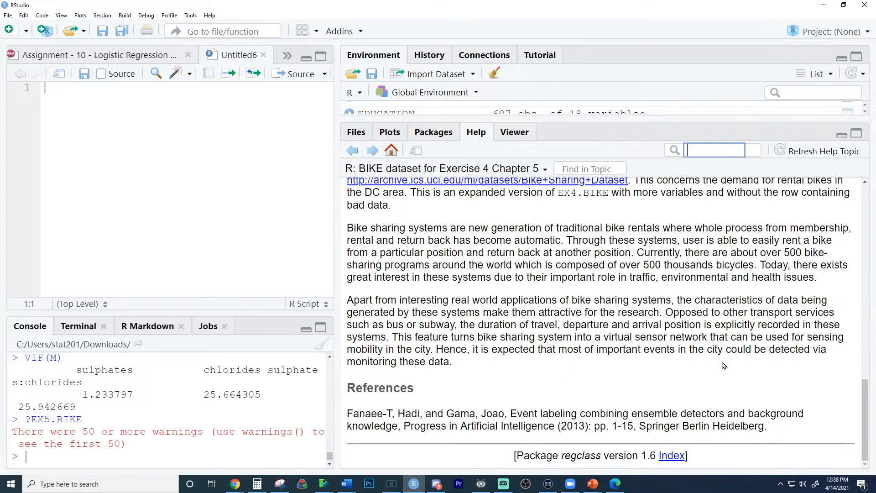
double_click(565, 426)
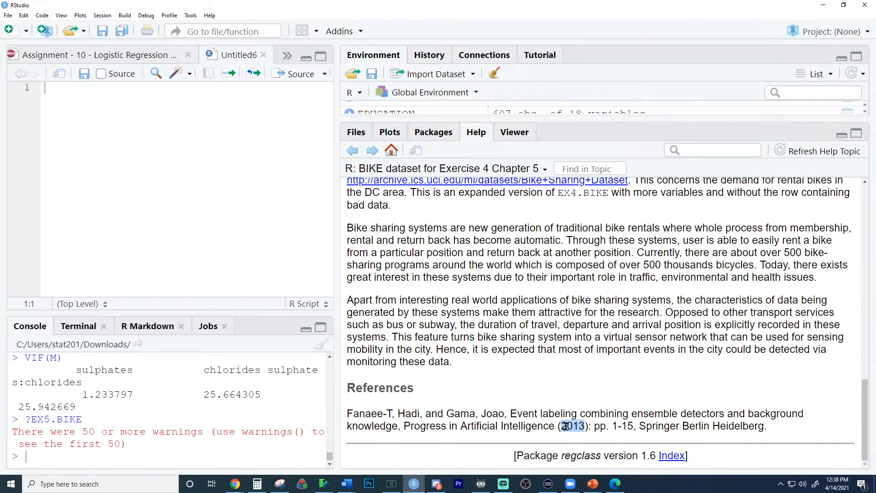
scroll(609, 416, "up", 3)
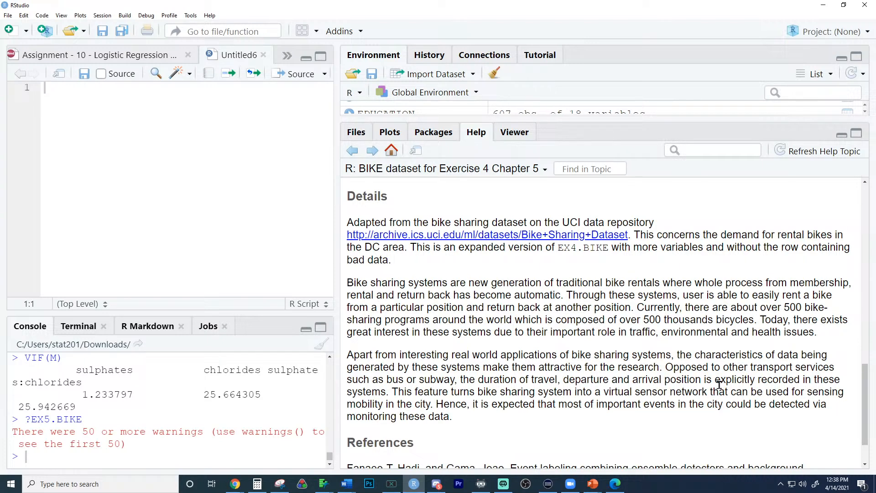
left_click(823, 5)
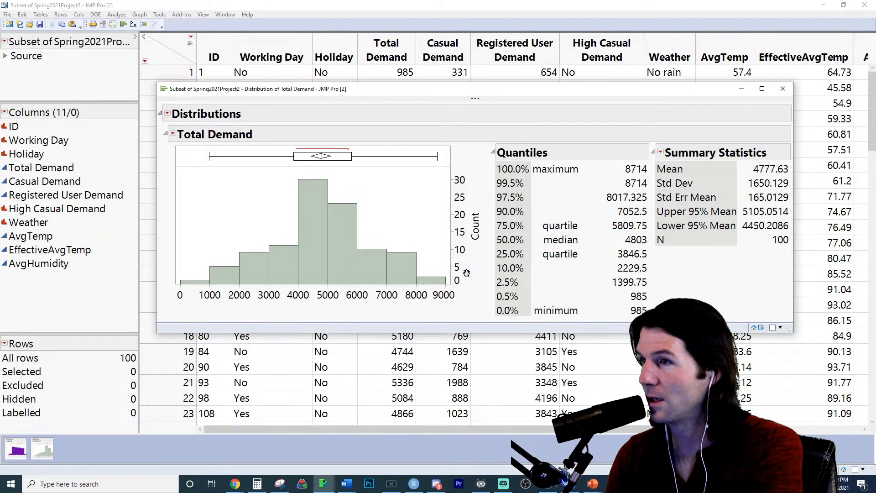
Capture the whole Total Demand distribution report, including histogram, quantiles and summary statistics, with Snipping Tool
left_click(284, 486)
left_click(470, 158)
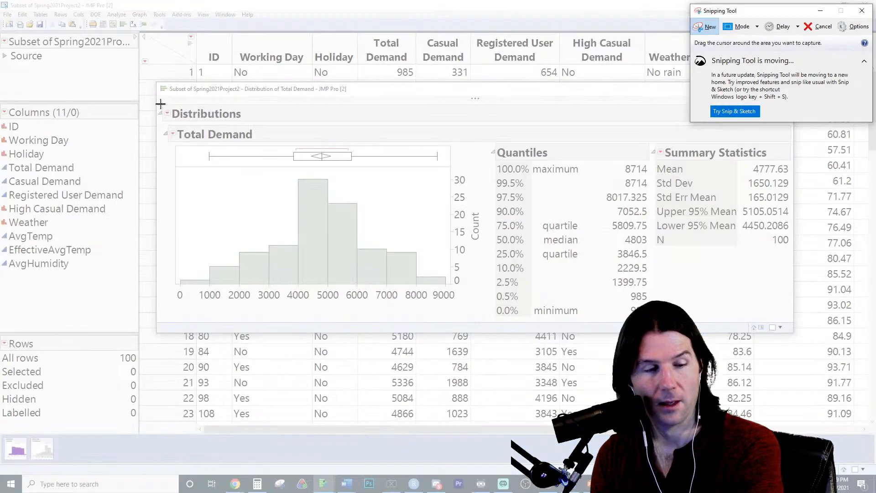
left_click_drag(161, 104, 791, 321)
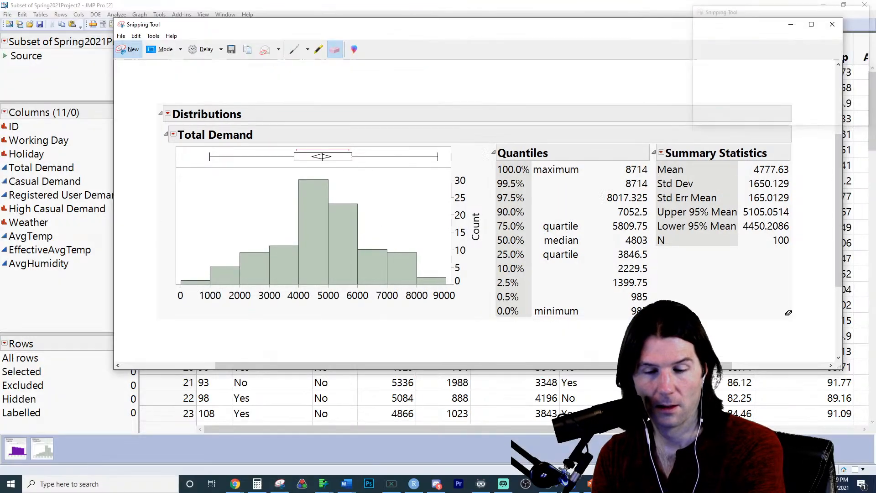
With the pen, bracket the quartiles as "S", mark the median as "C", and sketch a right-skewed shape below the histogram
left_click(295, 50)
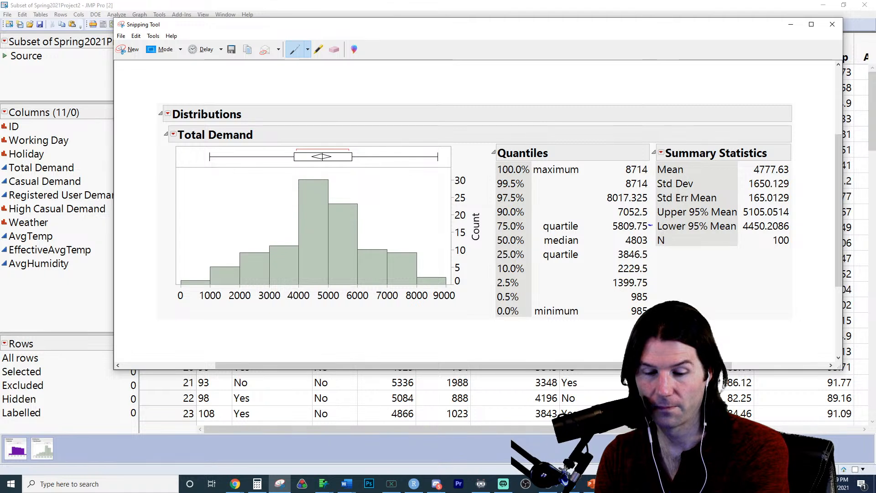
left_click_drag(648, 226, 649, 257)
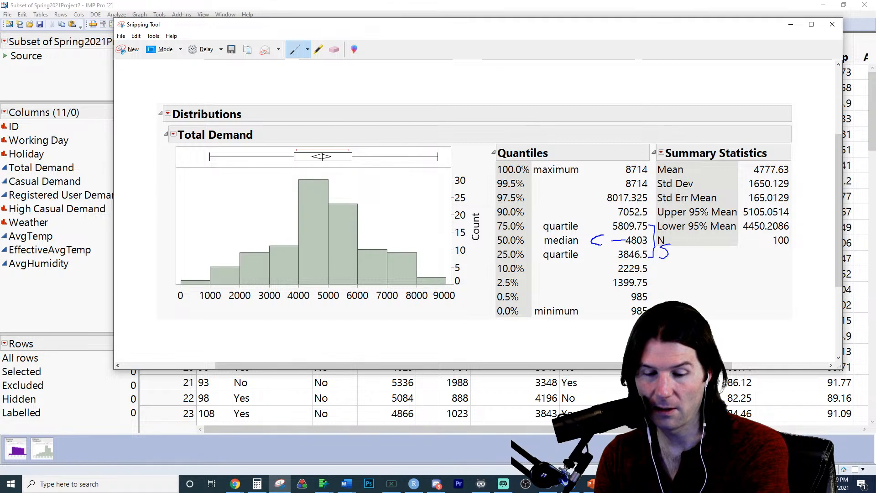
left_click_drag(594, 237, 602, 245)
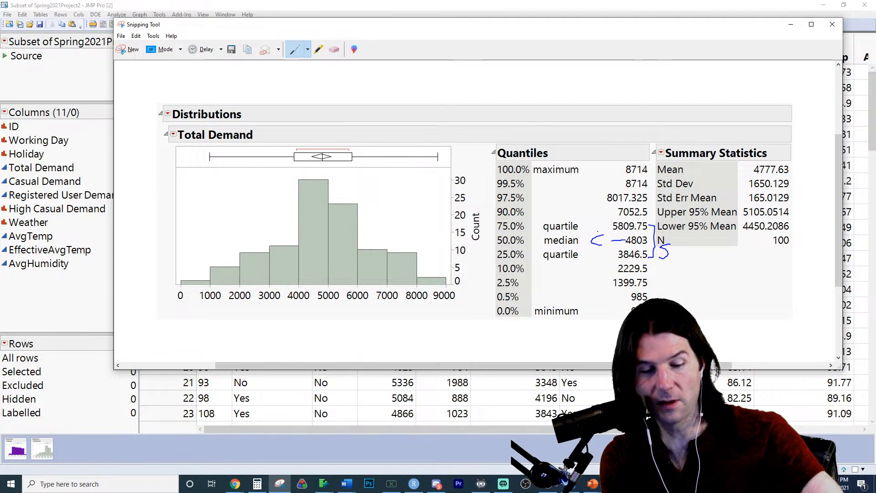
mouse_move(283, 346)
left_mouse_down()
mouse_move(306, 330)
mouse_move(367, 345)
left_mouse_up()
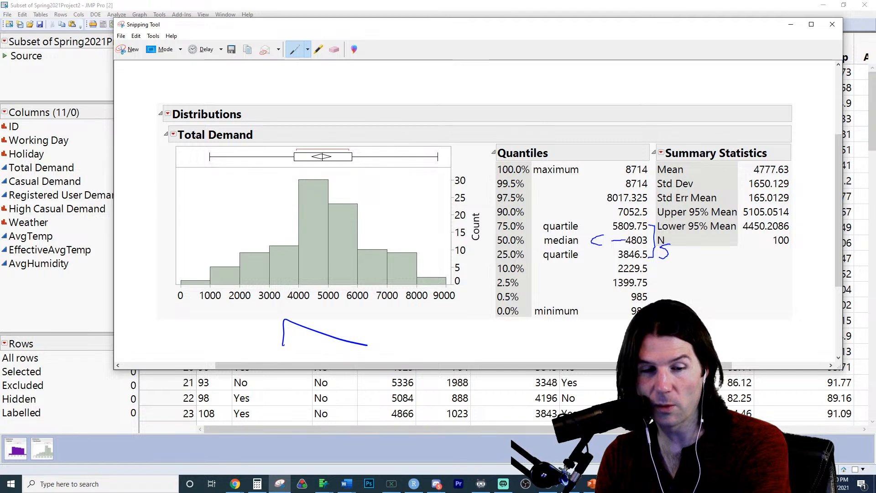
Highlight and bracket the Mean and Std Dev values, and trace a bell-shaped curve over the histogram with the highlighter
left_click(318, 49)
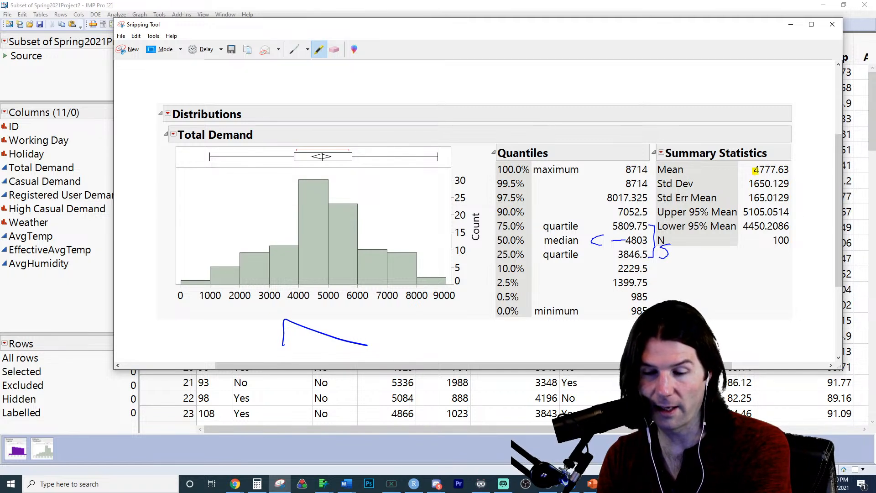
mouse_move(755, 169)
left_mouse_down()
mouse_move(795, 171)
mouse_move(741, 168)
mouse_move(778, 166)
mouse_move(788, 183)
mouse_move(753, 183)
mouse_move(791, 185)
left_mouse_up()
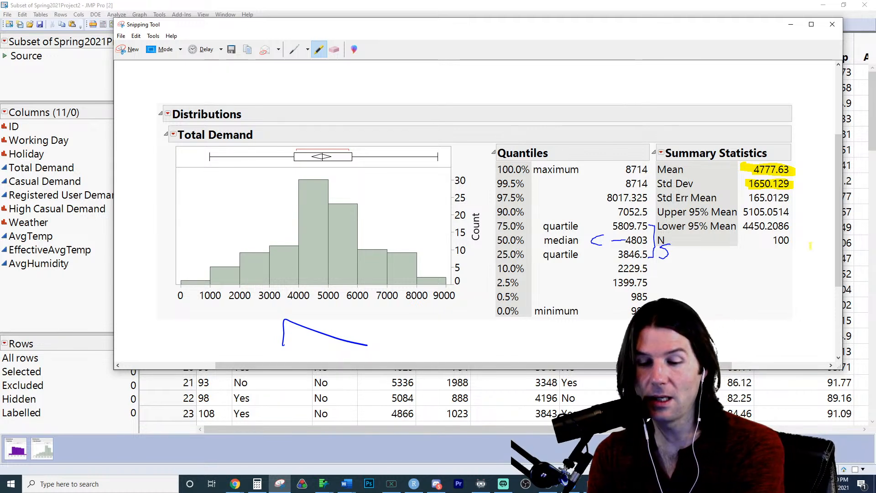
mouse_move(796, 158)
left_mouse_down()
mouse_move(815, 168)
mouse_move(804, 196)
mouse_move(796, 195)
left_mouse_up()
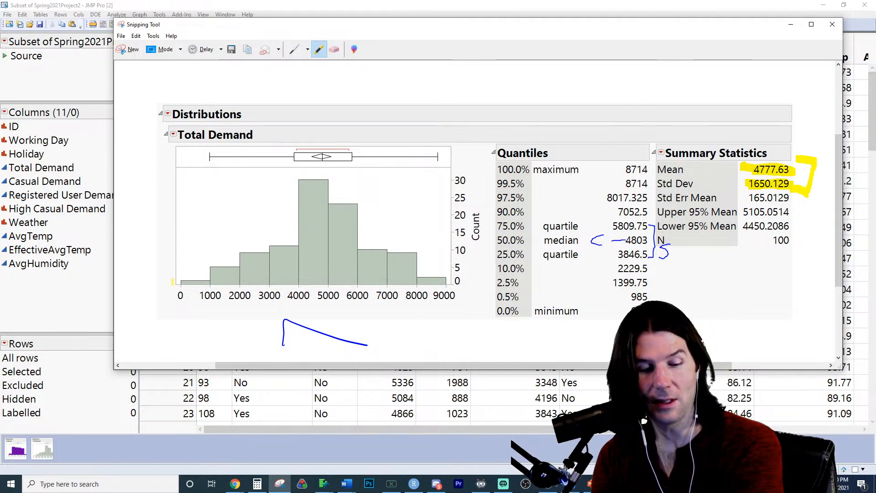
mouse_move(172, 281)
left_mouse_down()
mouse_move(267, 226)
mouse_move(315, 171)
mouse_move(460, 287)
left_mouse_up()
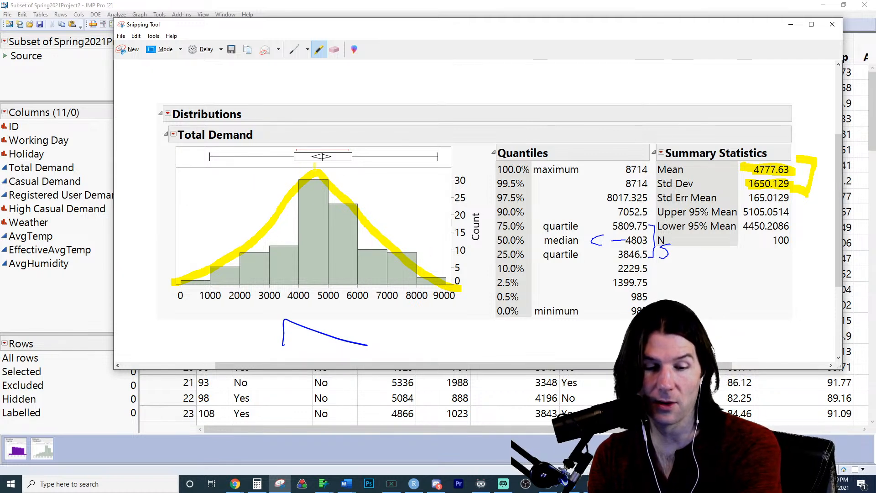
Highlight a vertical center line from the histogram's peak down to its axis and minimize the annotated snip
left_click_drag(318, 175, 313, 290)
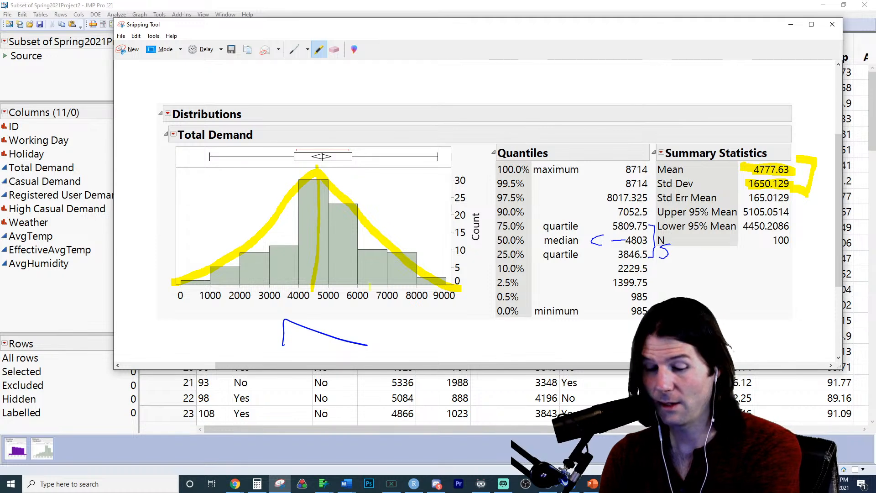
left_click(791, 24)
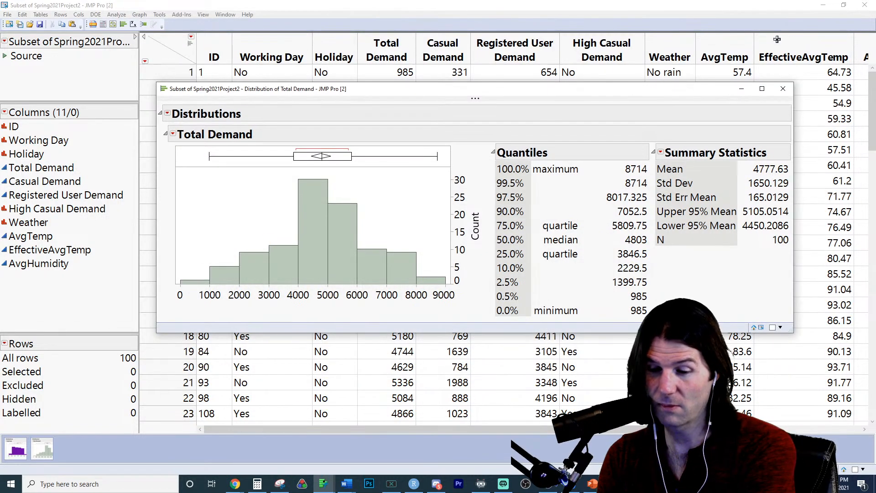
Add Skewness to the summary statistics of the Total Demand distribution report
left_click(660, 152)
left_click(575, 160)
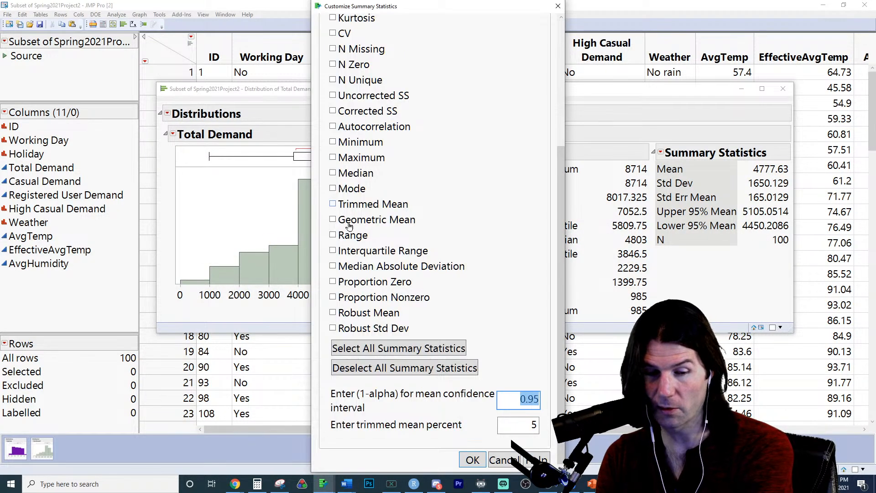
scroll(476, 185, "up", 1)
left_click(332, 57)
scroll(431, 324, "down", 1)
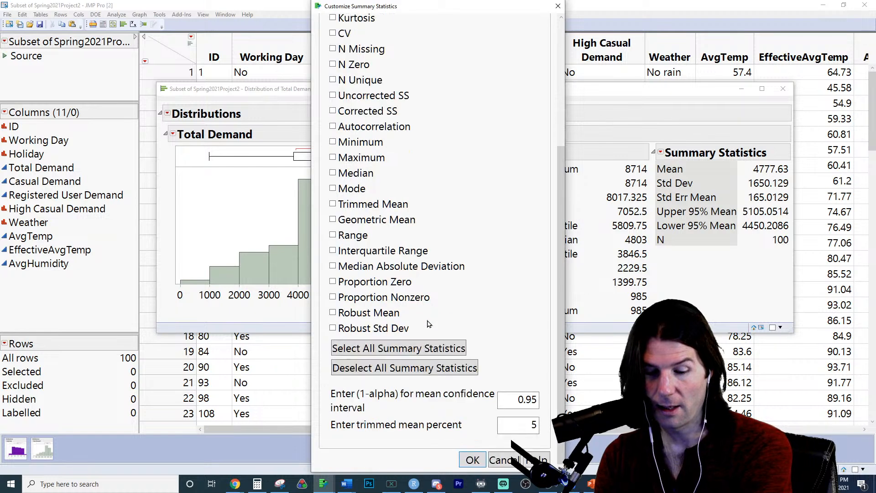
left_click(470, 464)
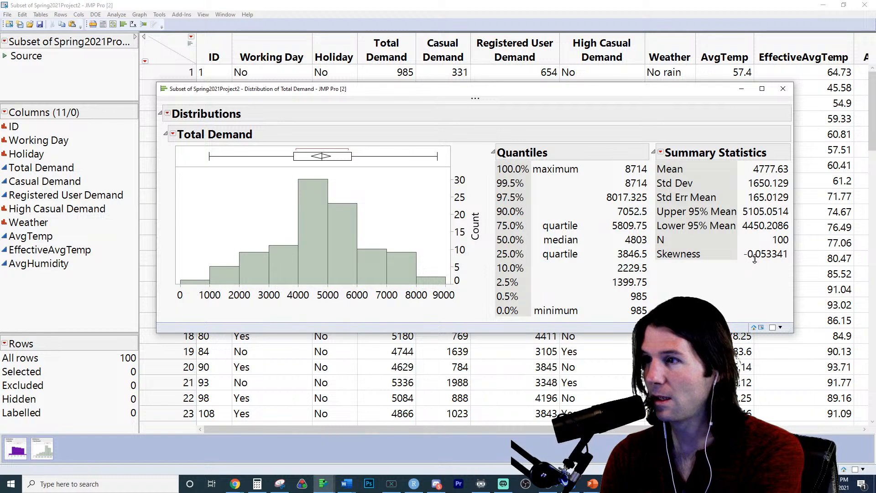
mouse_move(754, 258)
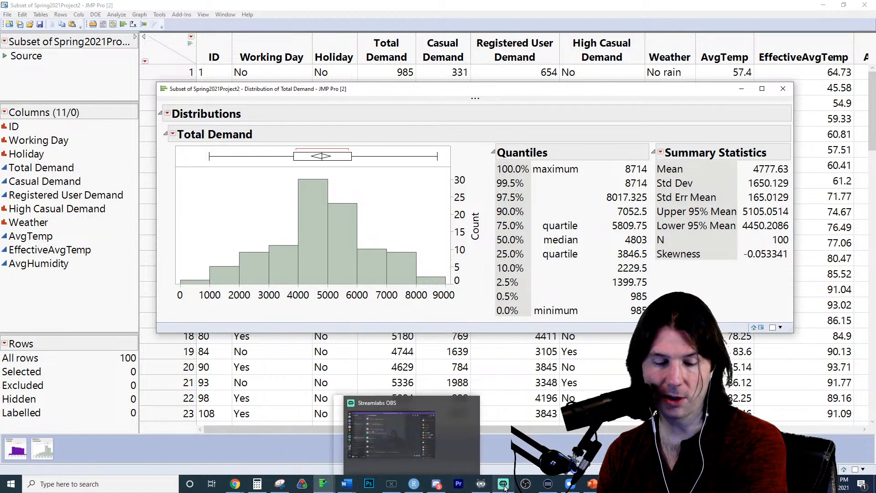
Switch to the DecisionTreeStudents data table and create a distribution of Q03- Age
mouse_move(323, 484)
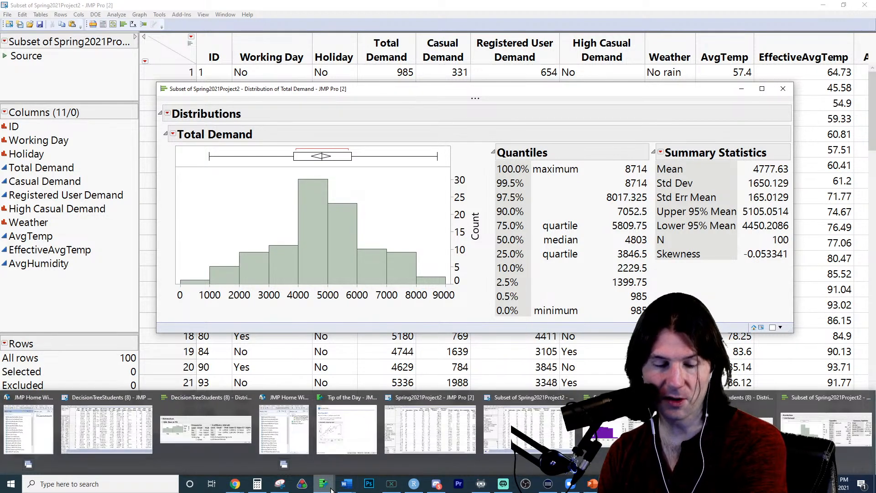
left_click(126, 440)
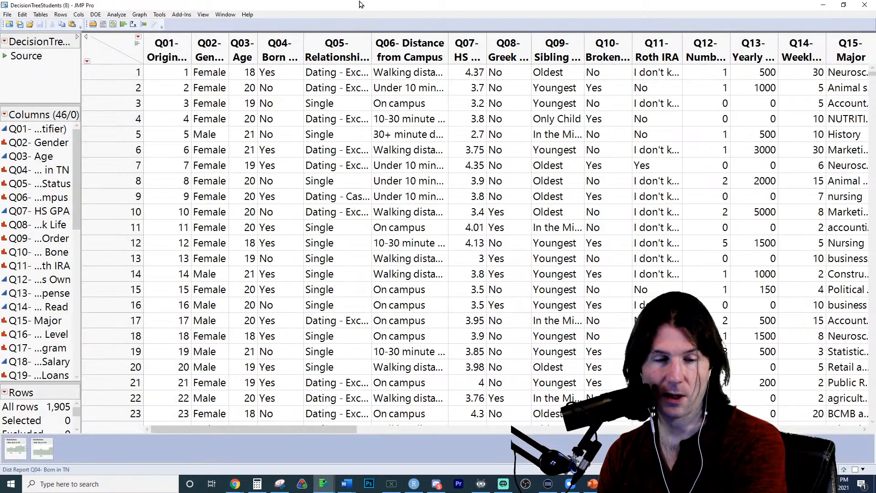
left_click(117, 15)
left_click(96, 27)
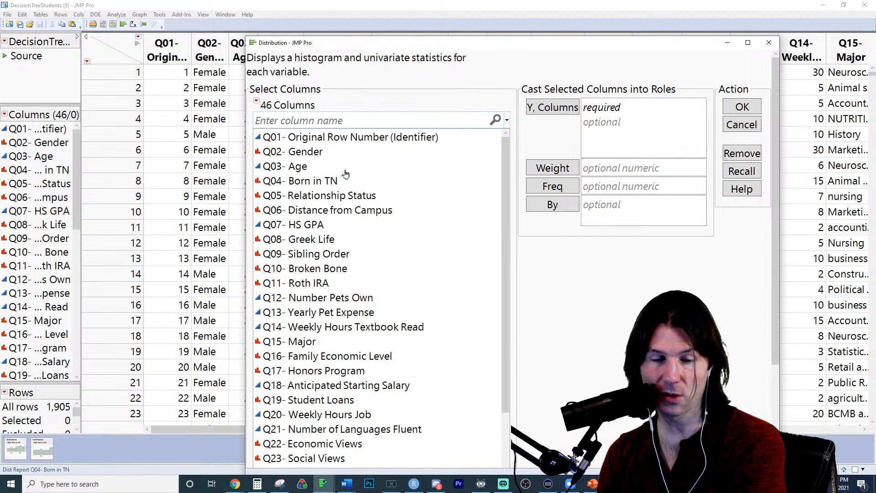
double_click(343, 170)
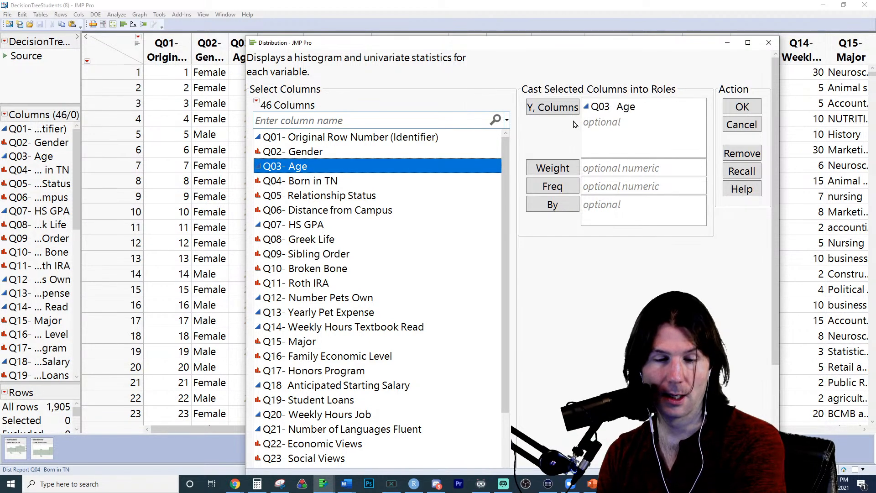
left_click(750, 108)
Stack the Age distribution into a horizontal layout, widen its histogram considerably, and move the report toward the middle of the data table
left_click(41, 44)
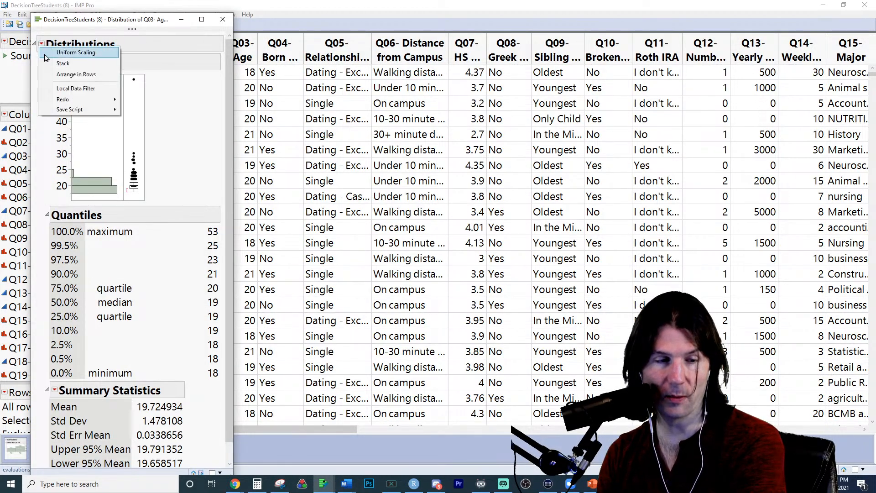
left_click(50, 63)
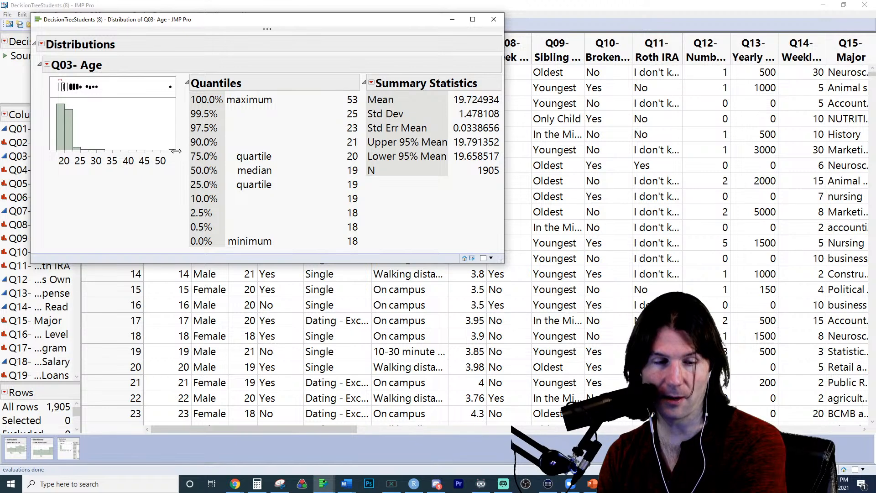
left_click_drag(171, 148, 400, 179)
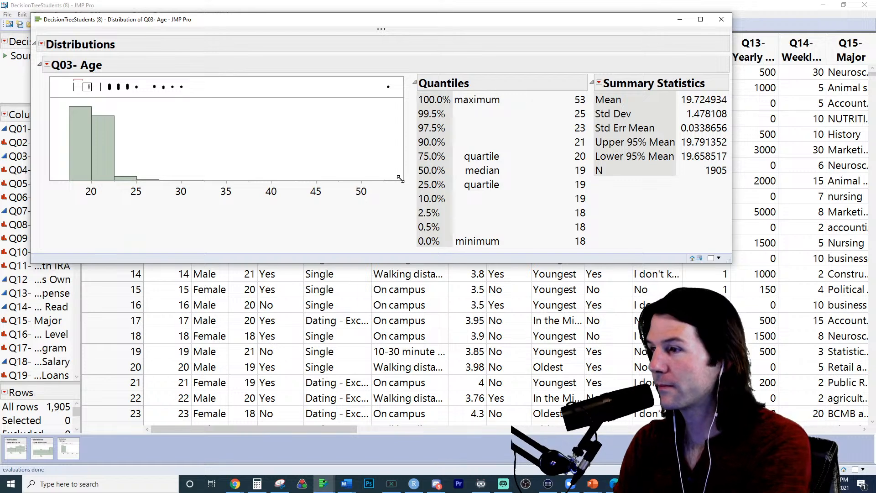
left_click_drag(465, 21, 554, 85)
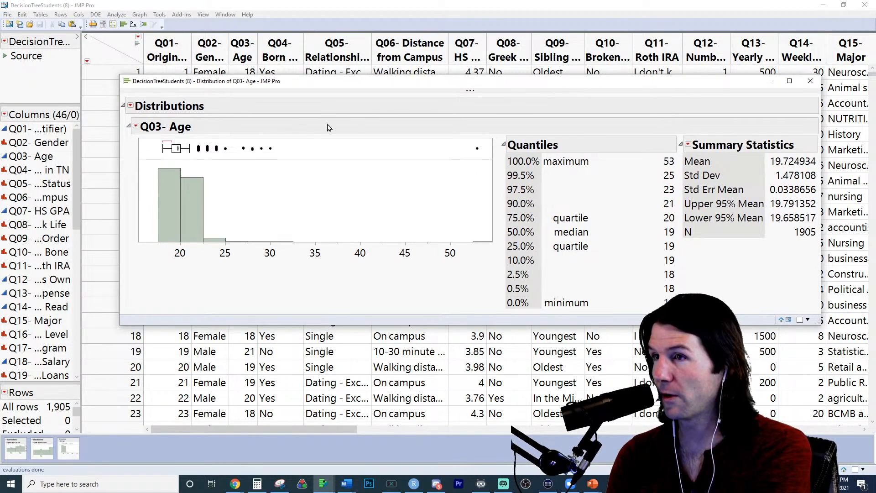
Add a count axis to the Age histogram and shrink the graph to about half its width
left_click(136, 126)
mouse_move(116, 144)
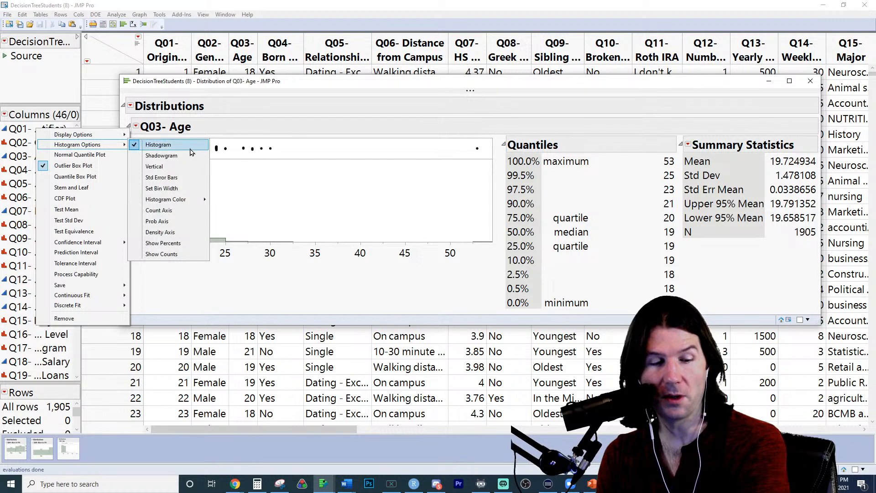
left_click(185, 210)
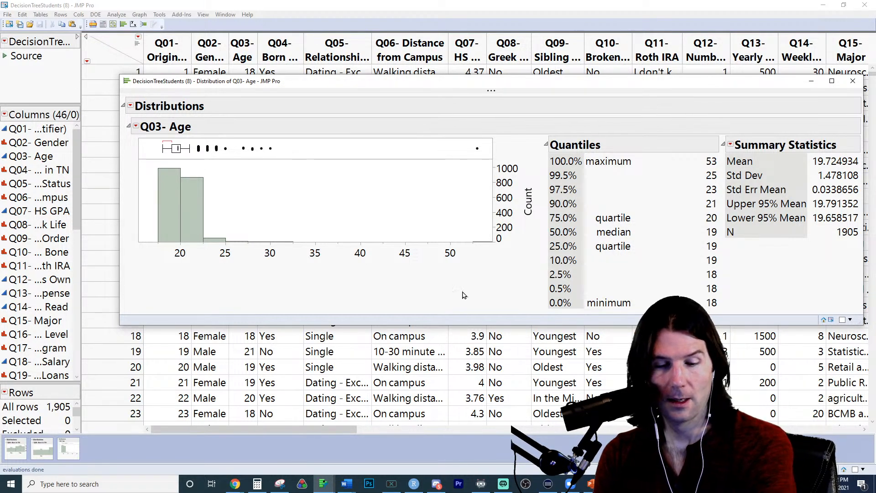
left_click_drag(492, 242, 317, 247)
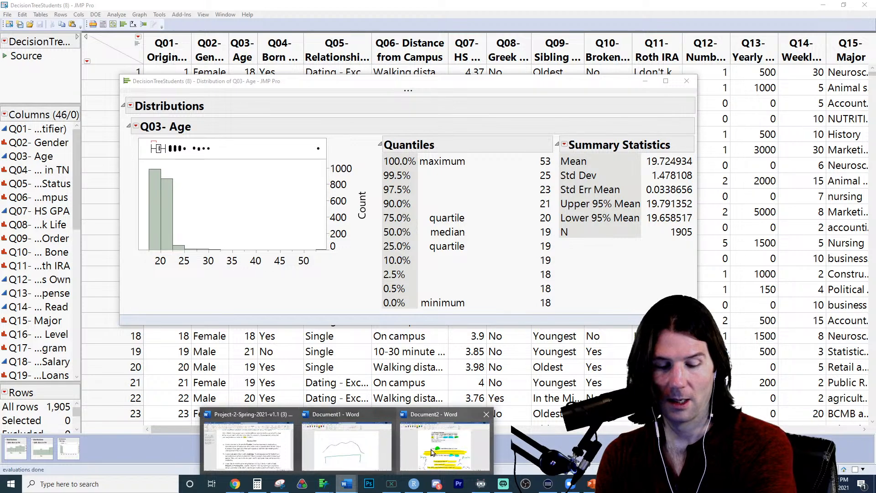
Switch to the Project-2-Spring-2021 document in Word, close the search results, and show the Total Demand histogram and confidence interval questions
left_click(444, 444)
mouse_move(347, 484)
left_click(254, 442)
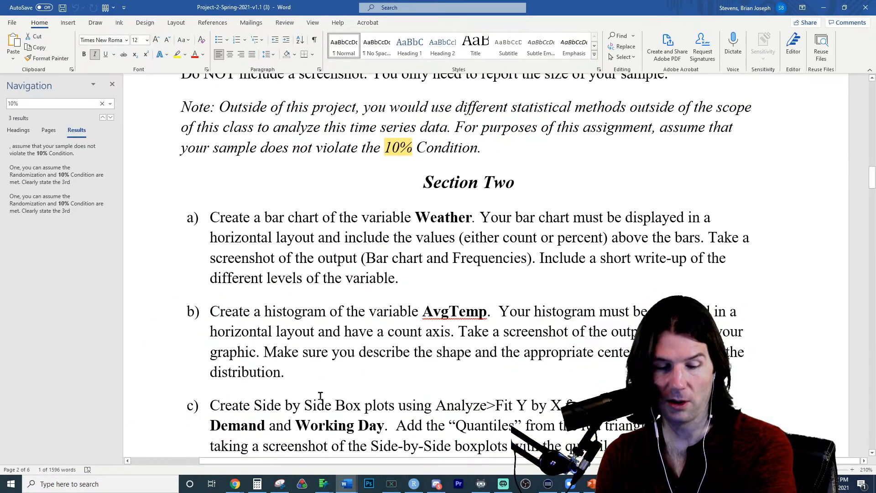
scroll(333, 404, "down", 1)
left_click(112, 85)
scroll(112, 87, "down", 15)
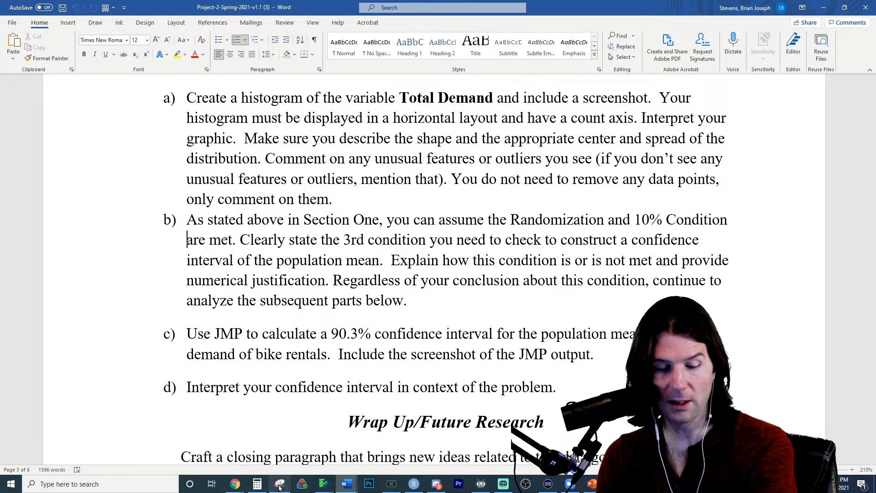
mouse_move(274, 487)
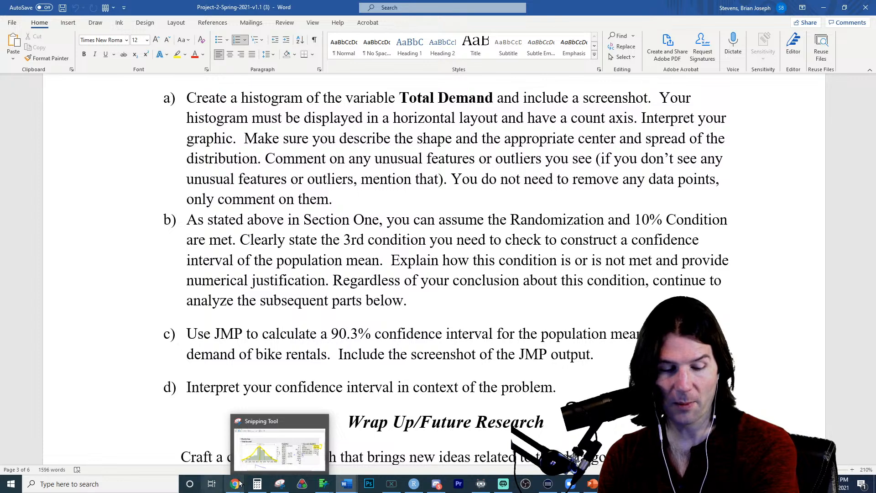
mouse_move(442, 486)
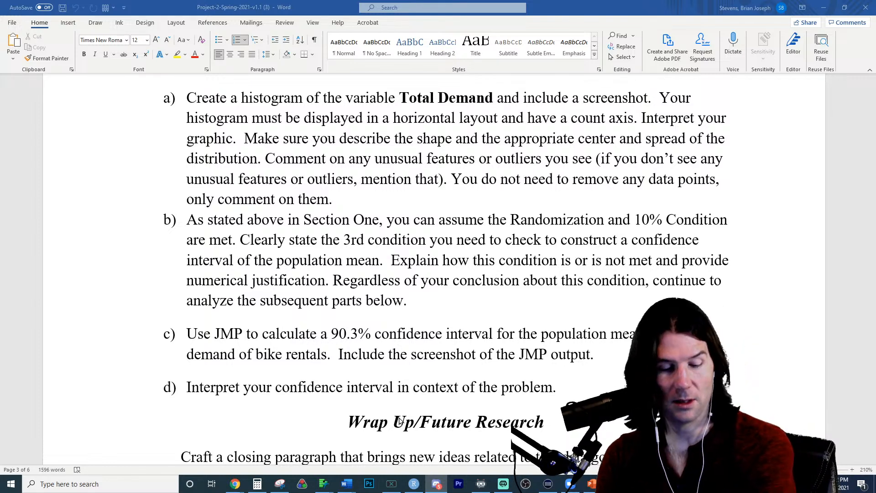
mouse_move(235, 484)
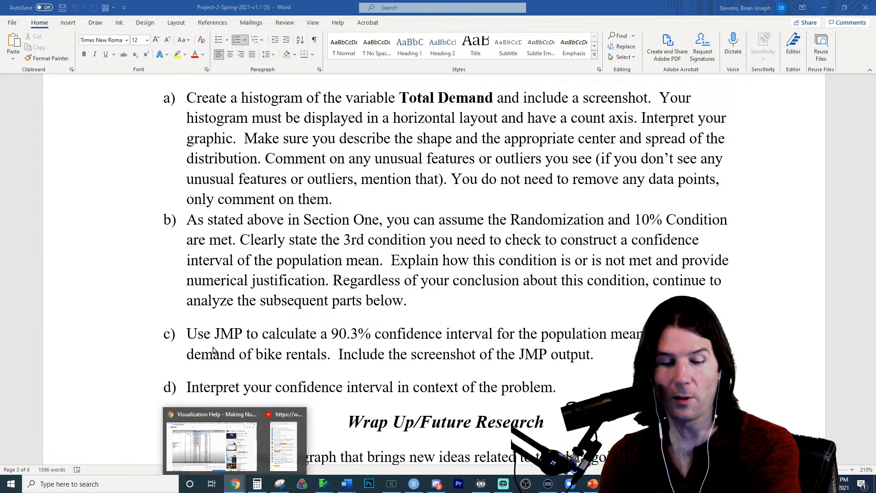
left_click(279, 484)
left_click(121, 49)
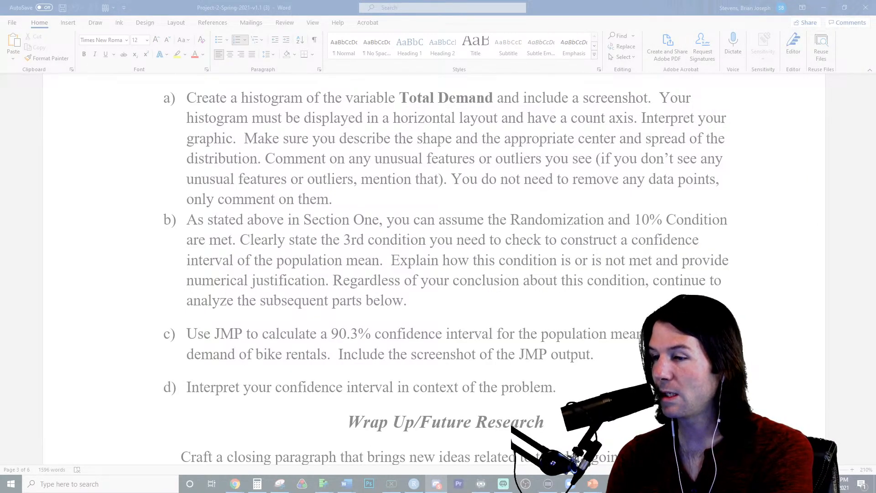
key("Escape")
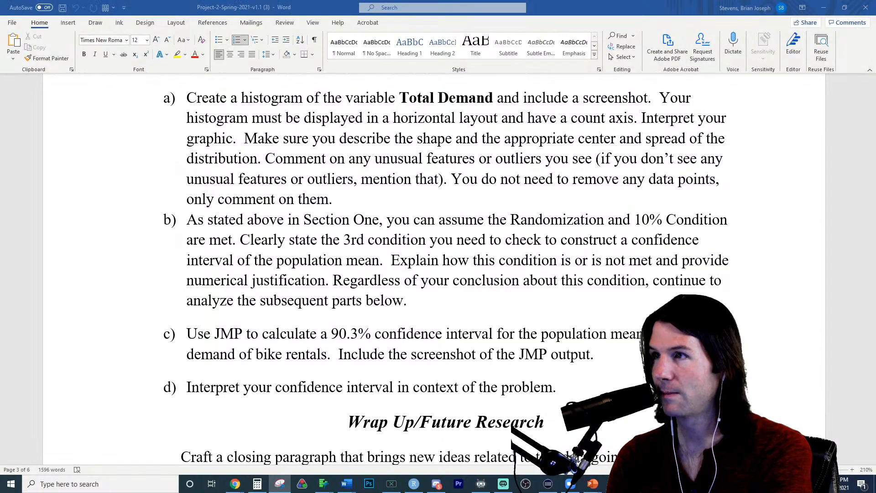
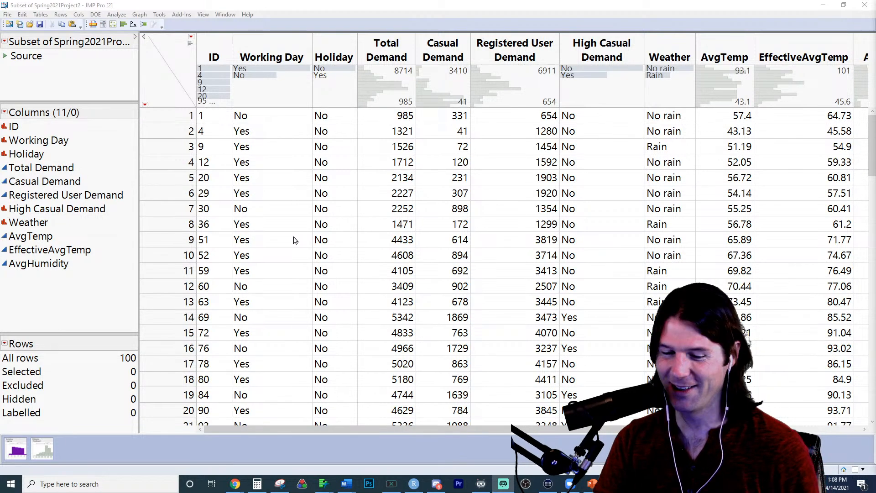
Switch from the bike rental project table to the DecisionTreeStudents data table
left_click(183, 73)
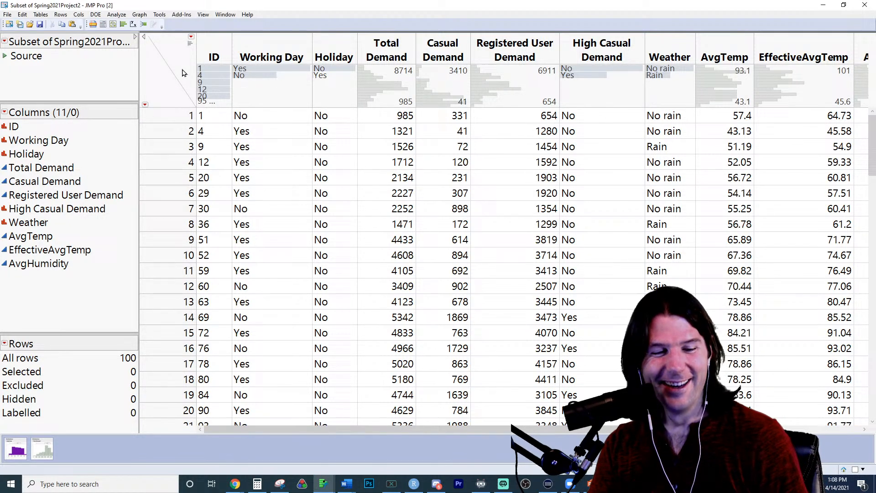
left_click(117, 15)
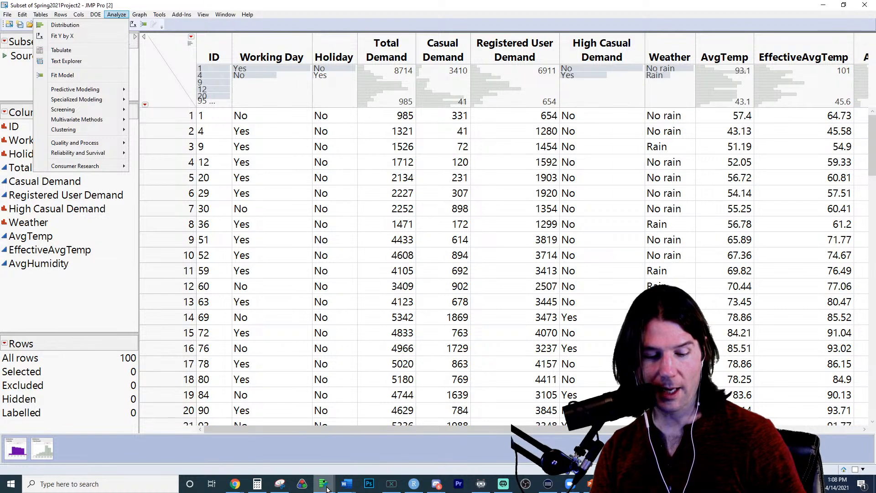
mouse_move(327, 489)
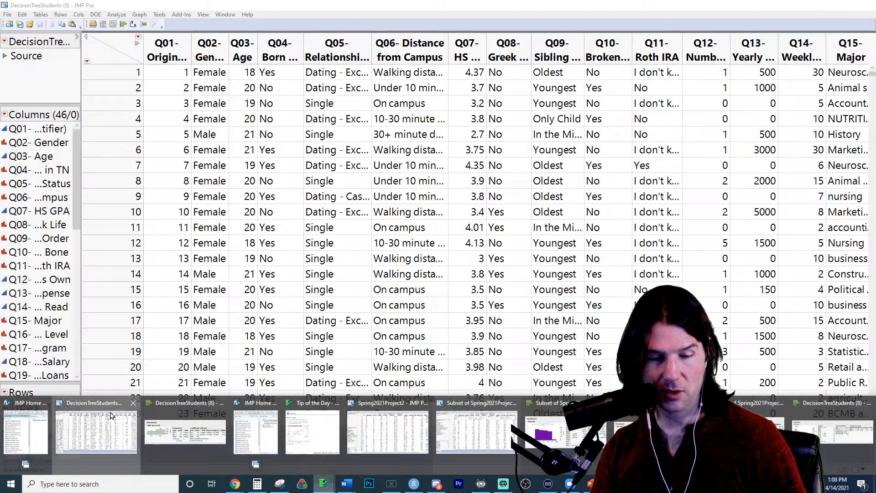
left_click(96, 433)
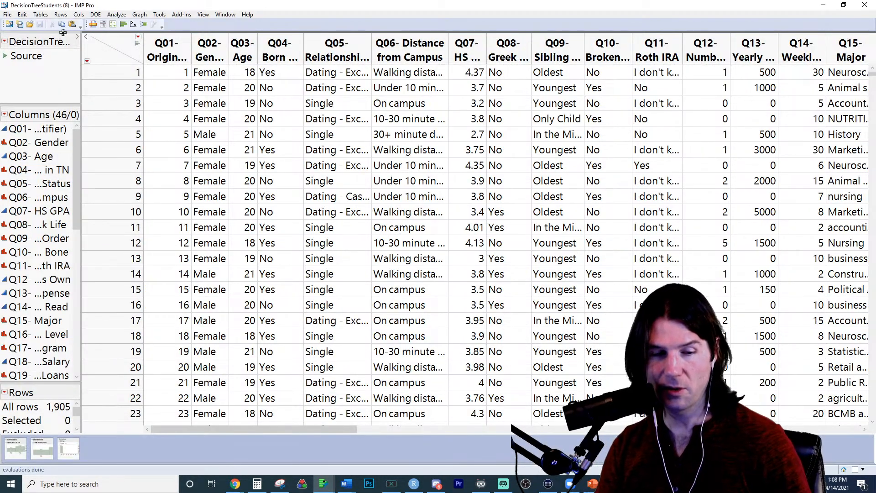
Start a Fit Y by X analysis with Q08- Greek Life as the X factor
left_click(117, 16)
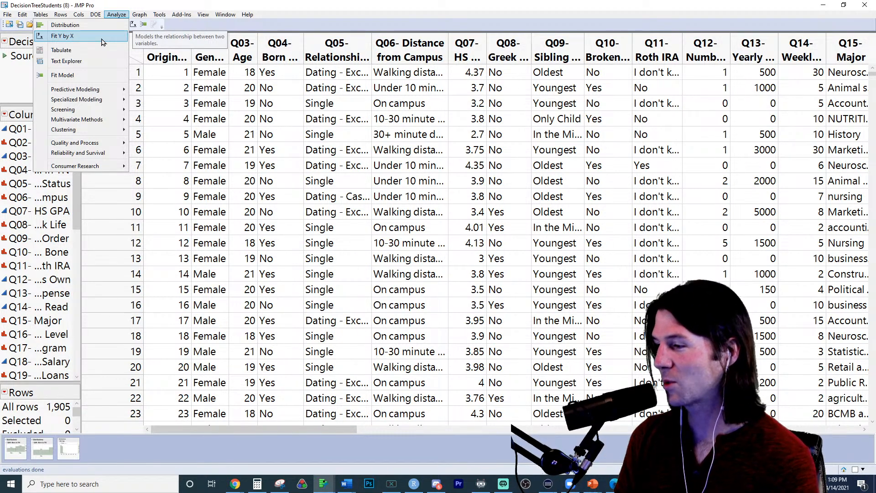
left_click(101, 36)
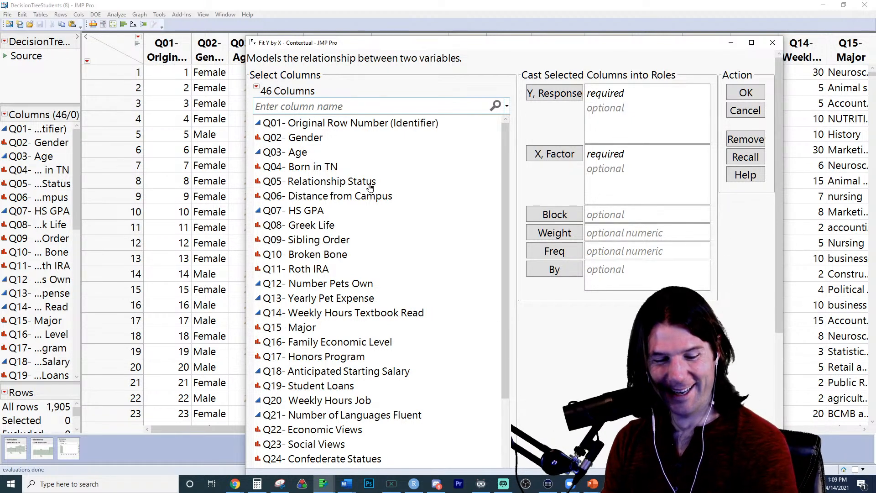
left_click(399, 224)
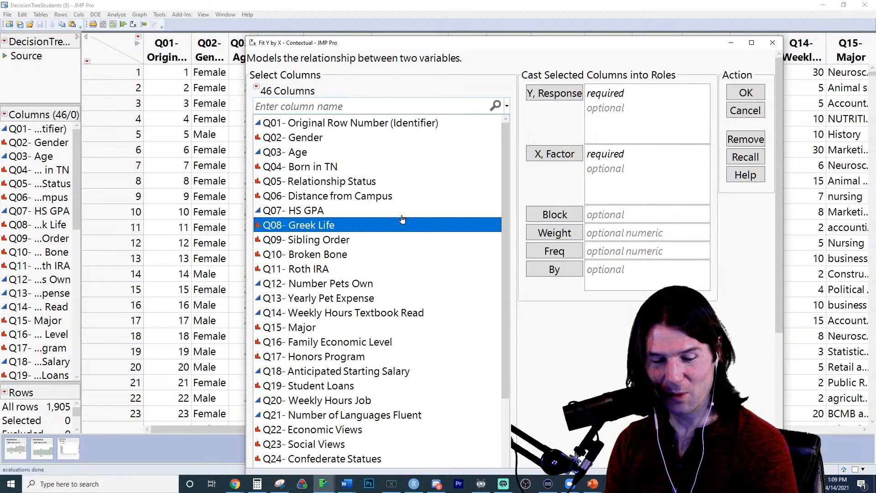
left_click(554, 155)
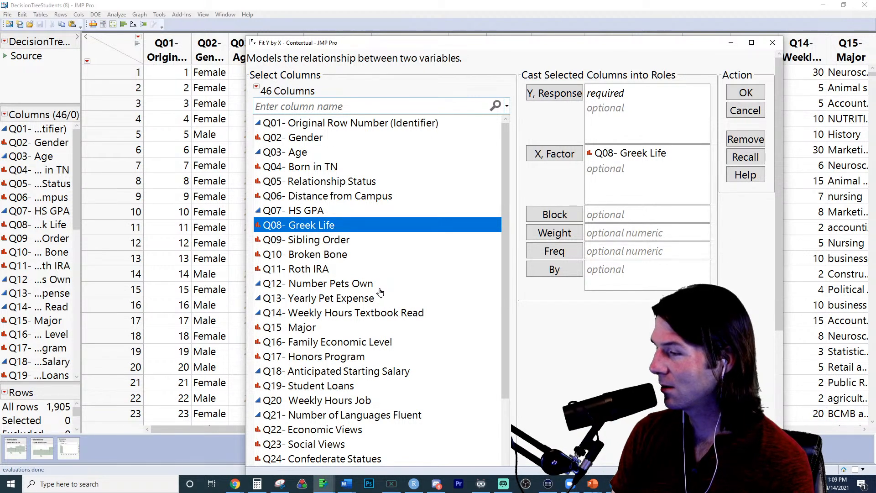
Assign Q16- Family Economic Level as the Y response and run the contingency analysis
scroll(394, 363, "down", 2)
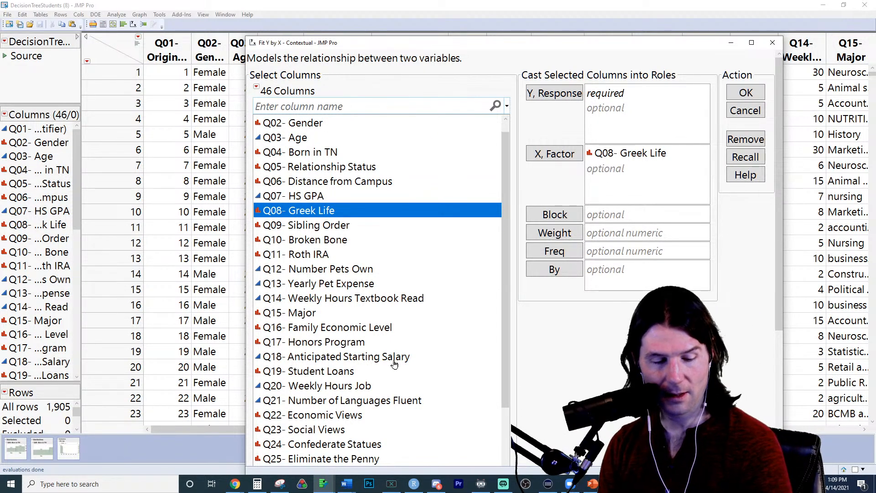
scroll(394, 364, "up", 1)
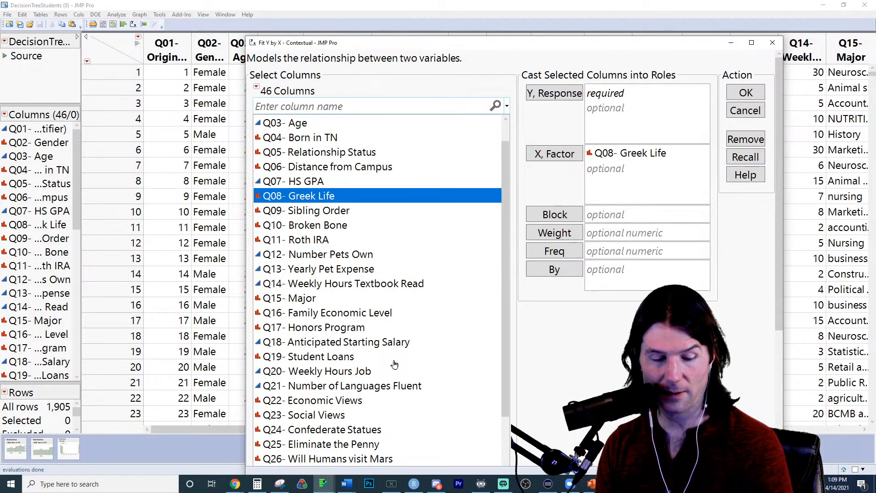
left_click(357, 361)
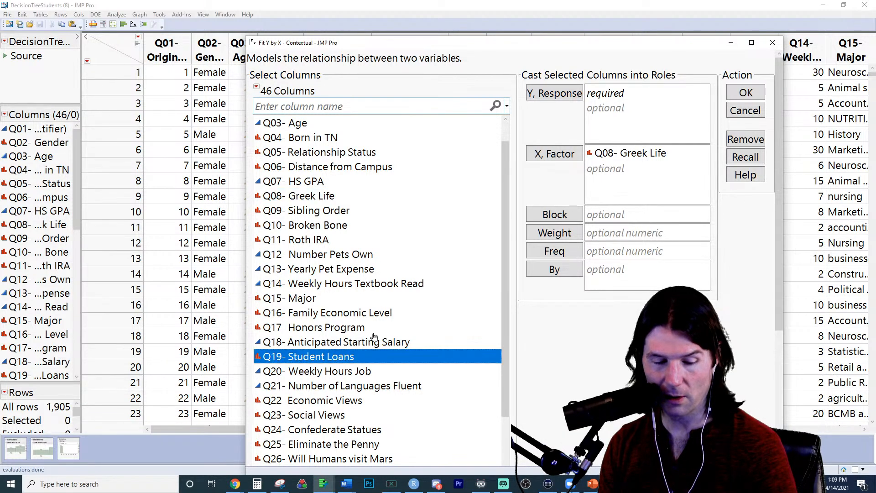
left_click(406, 301)
left_click(389, 314)
left_click(551, 95)
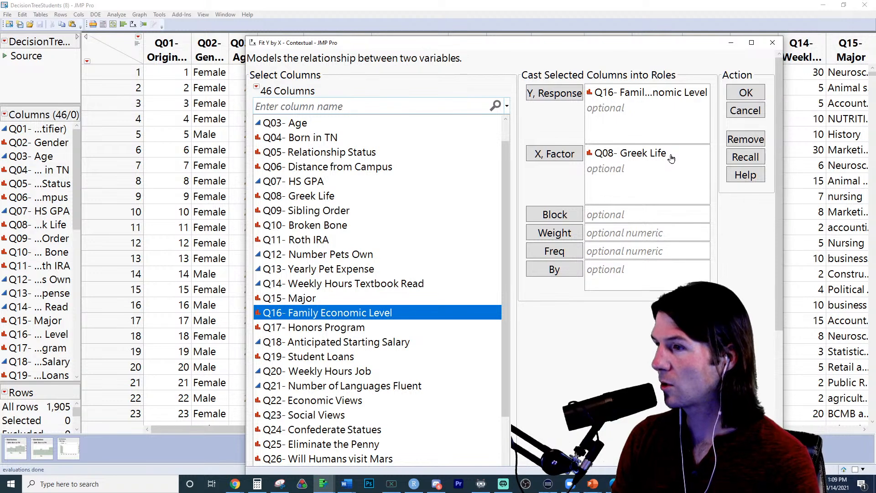
left_click(746, 93)
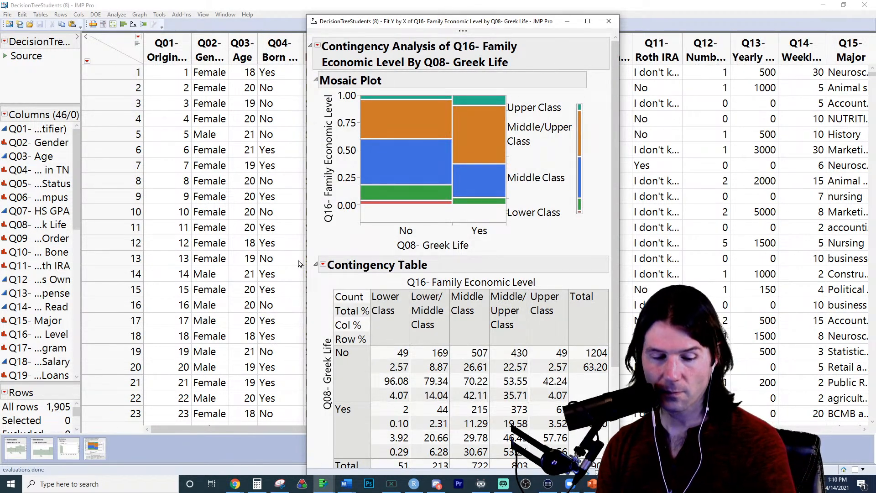
Remove Total % and Col % from the contingency table, keeping Count and Row %
left_click(323, 265)
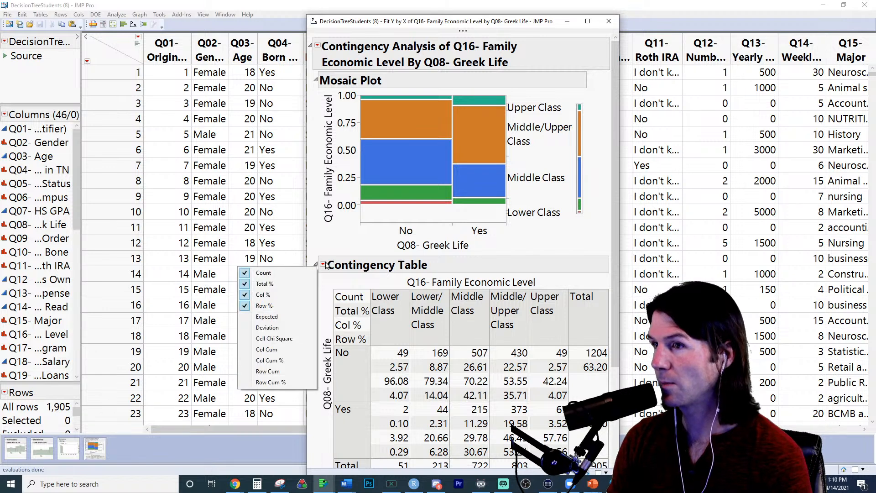
left_click(288, 283)
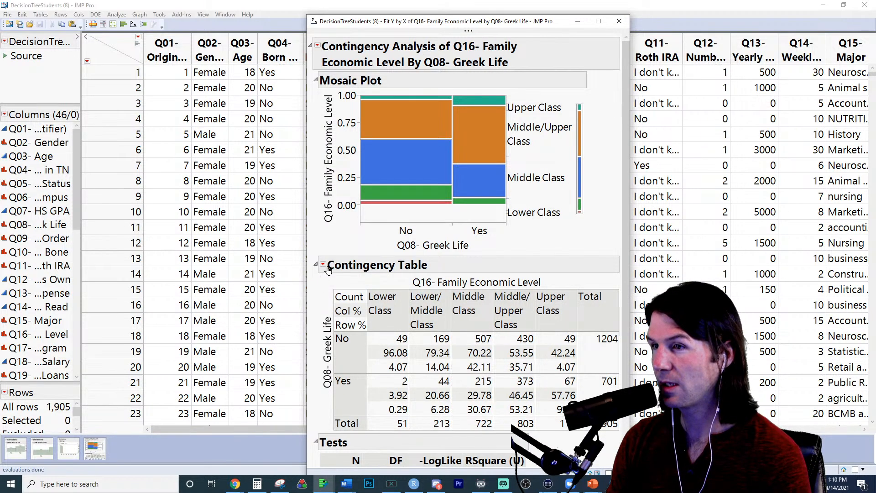
left_click(323, 265)
left_click(288, 294)
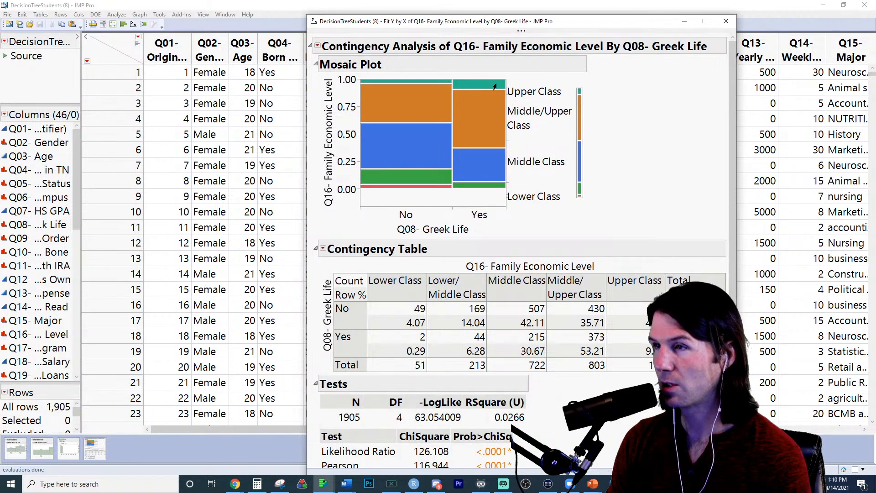
Place a copy of the contingency table beside the mosaic plot with the Selection tool and enlarge the mosaic plot slightly
left_click_drag(517, 29, 323, 37)
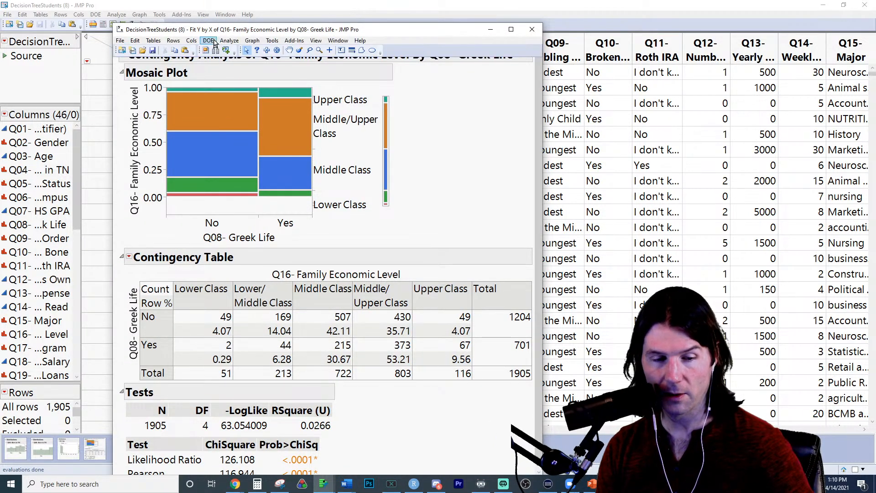
mouse_move(268, 51)
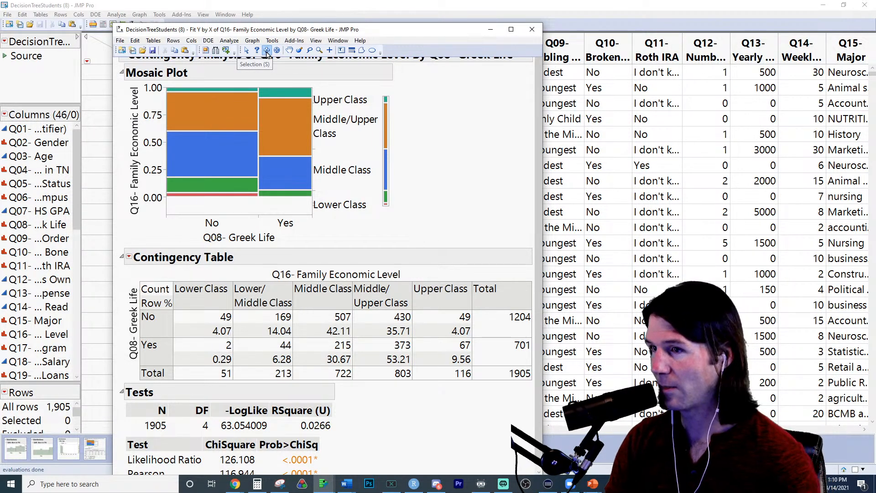
left_click(267, 51)
left_click(365, 257)
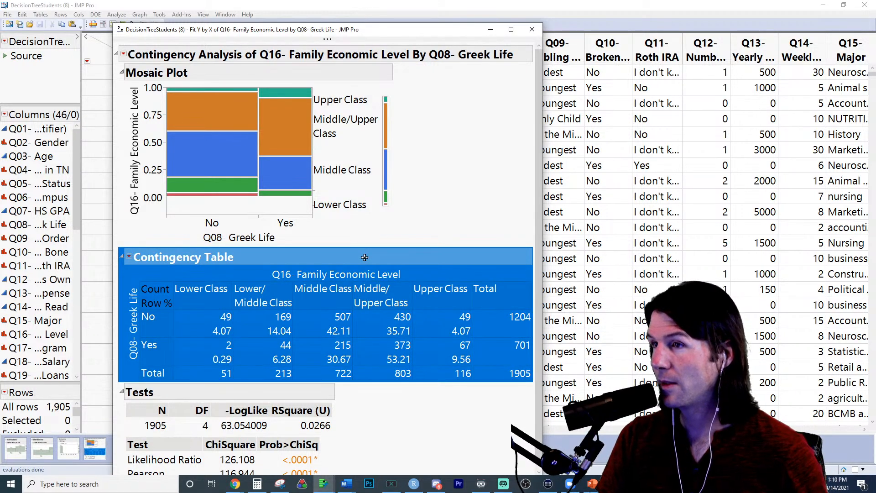
left_click_drag(365, 257, 393, 173)
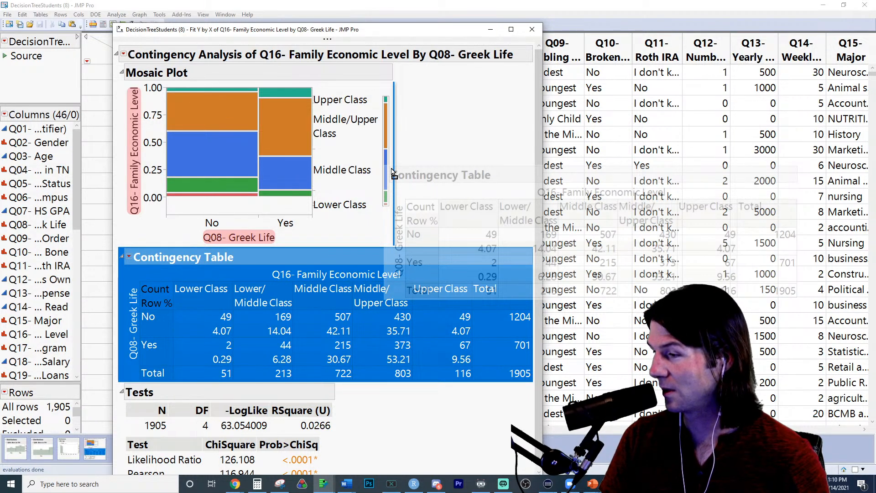
left_click_drag(392, 172, 393, 172)
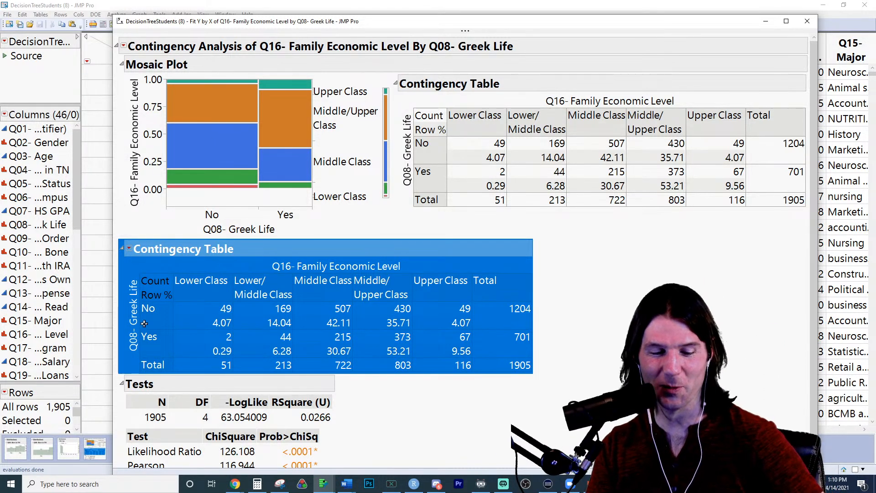
left_click(317, 250)
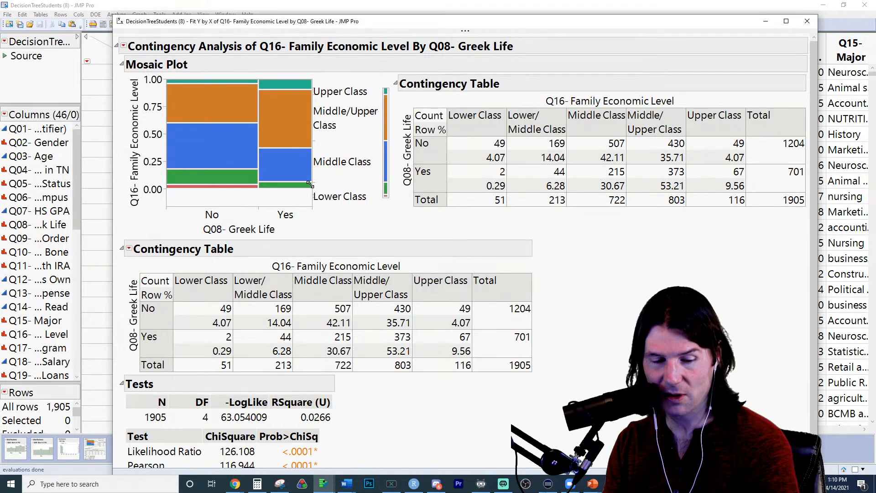
left_click_drag(316, 191, 345, 220)
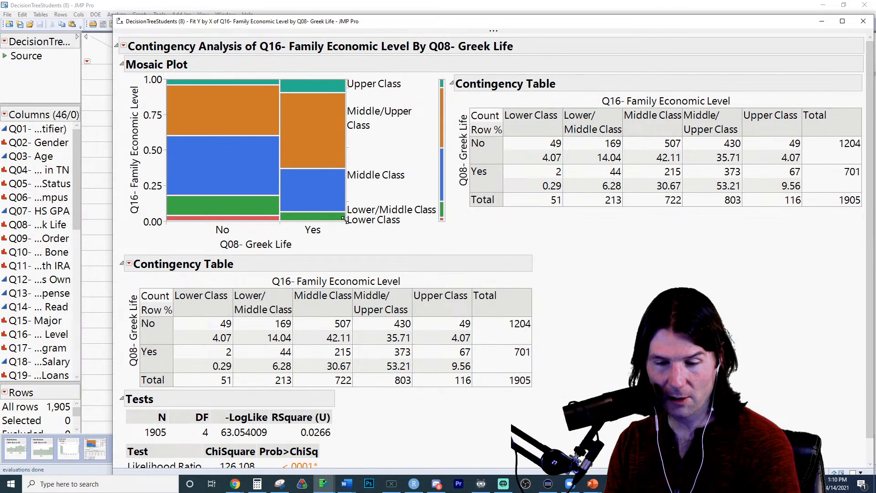
Capture a new Snipping Tool snip of the report title, mosaic plot and the contingency table beside it
left_click(280, 484)
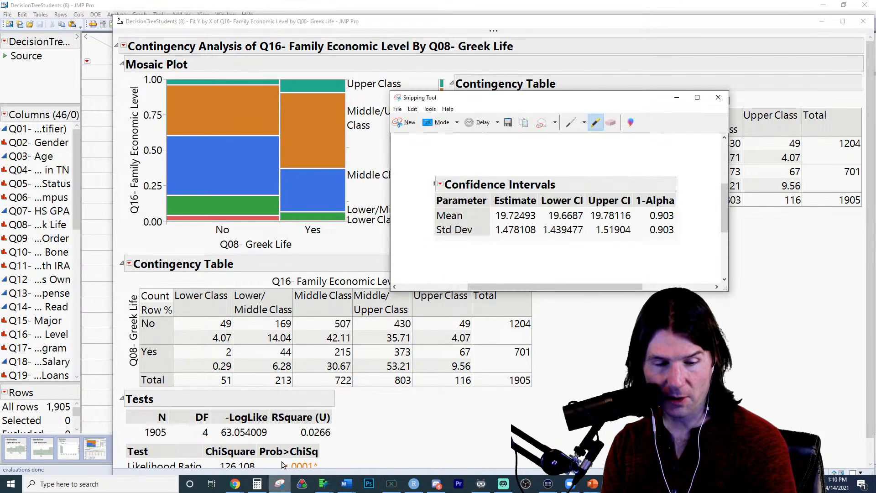
left_click(405, 122)
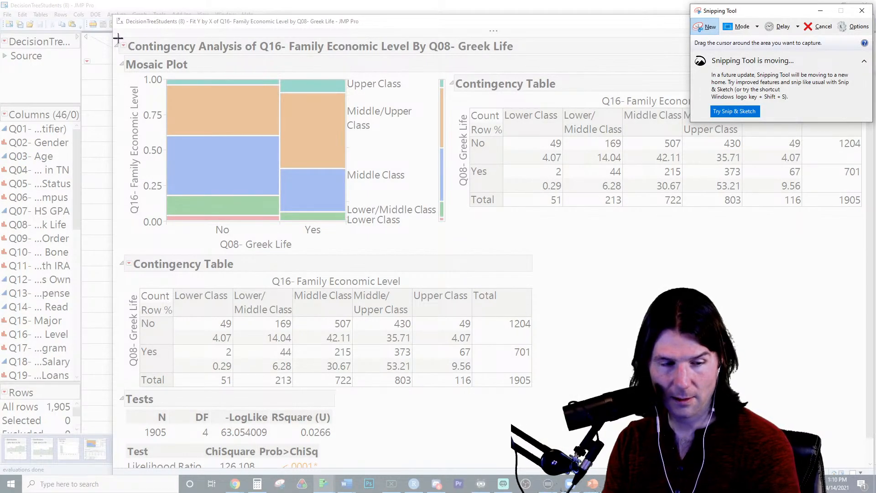
left_click_drag(117, 39, 864, 251)
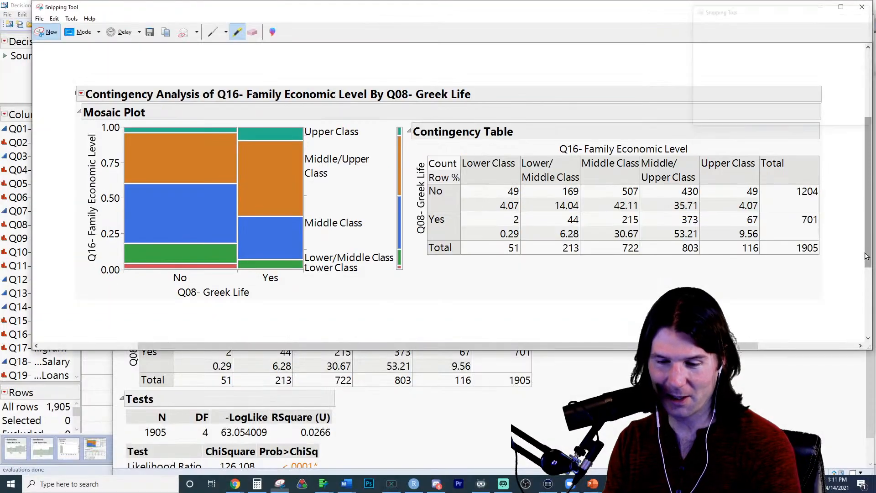
Switch to Word and paste the captured contingency analysis into a new blank document
left_click(341, 490)
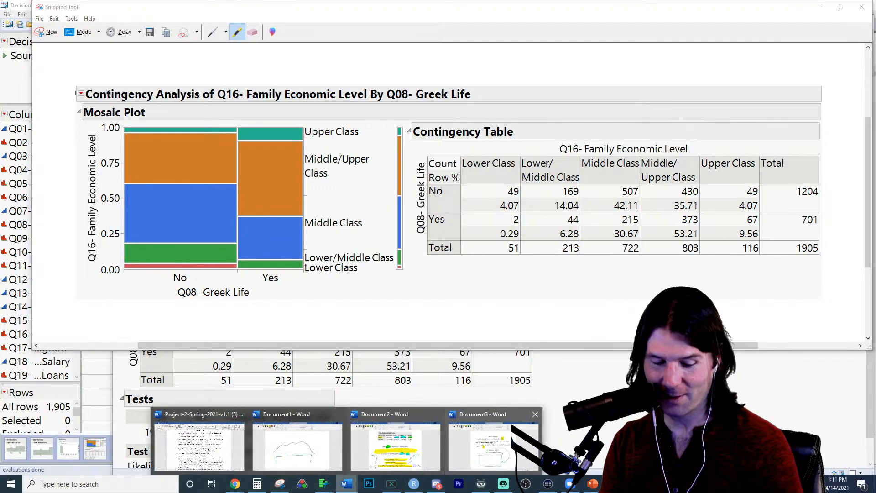
left_click(500, 443)
key("ctrl+n")
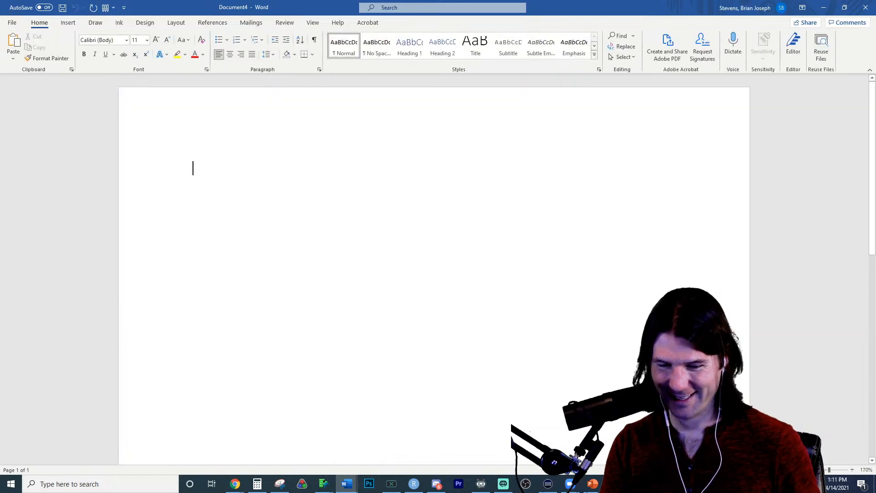
key("ctrl+v")
Examine the pasted mosaic plot and contingency table, comparing family economic levels between Greek Life groups
scroll(438, 255, "up", 6)
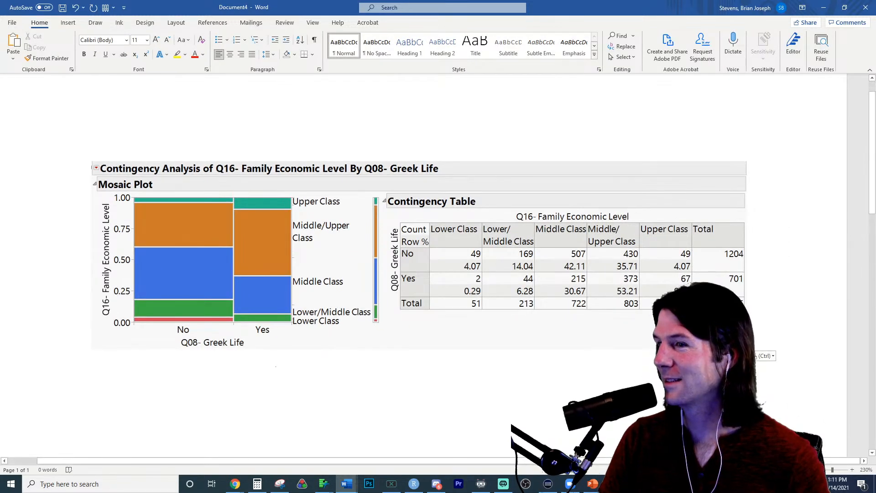
scroll(438, 256, "down", 3)
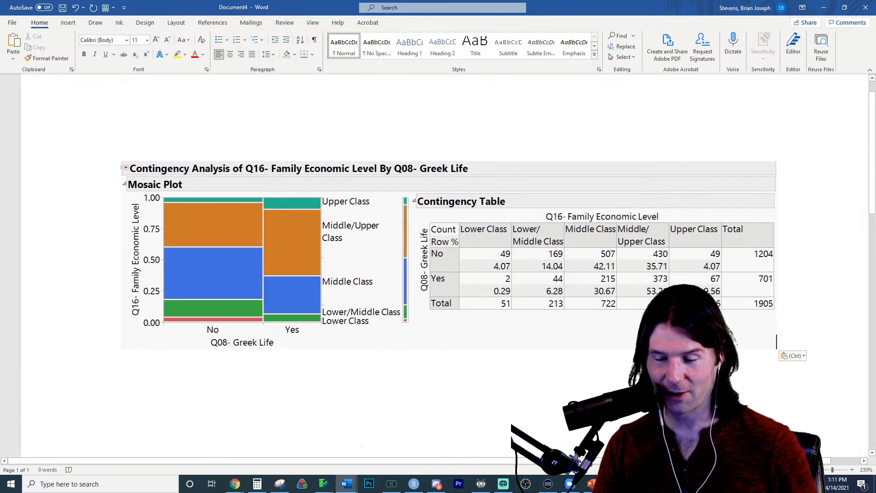
scroll(408, 362, "down", 1)
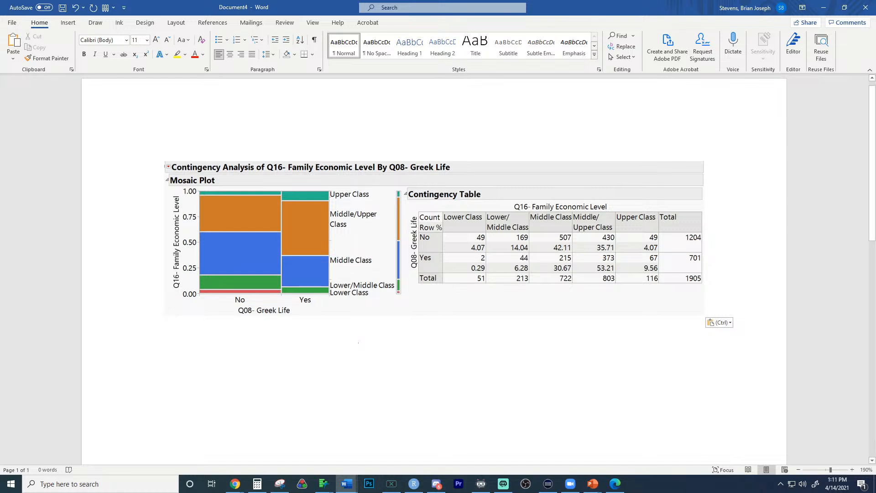
scroll(369, 347, "up", 6)
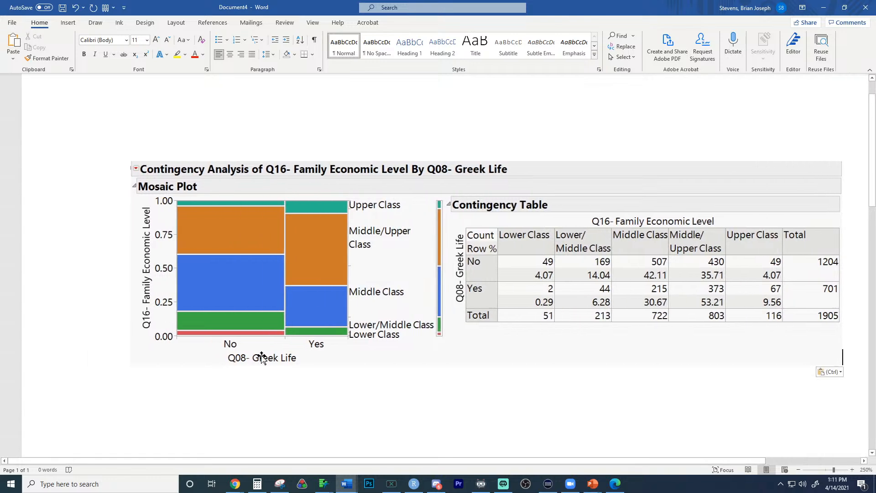
scroll(163, 333, "up", 9)
left_click_drag(292, 461, 66, 460)
scroll(320, 348, "down", 3)
scroll(345, 331, "up", 3)
scroll(346, 327, "up", 1)
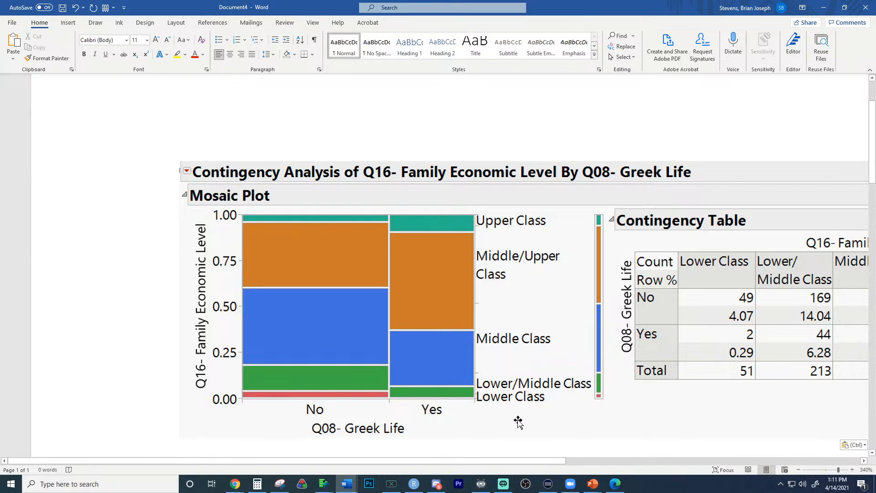
scroll(601, 378, "down", 3, "ctrl")
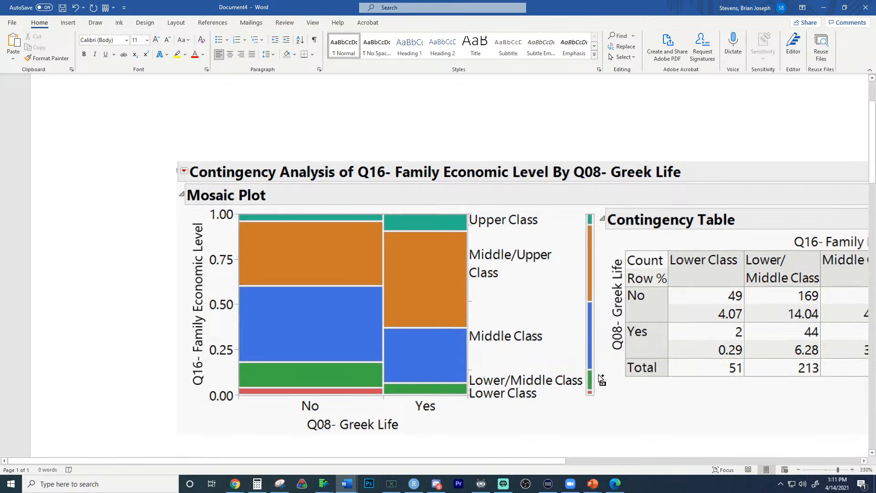
scroll(601, 378, "down", 3, "ctrl")
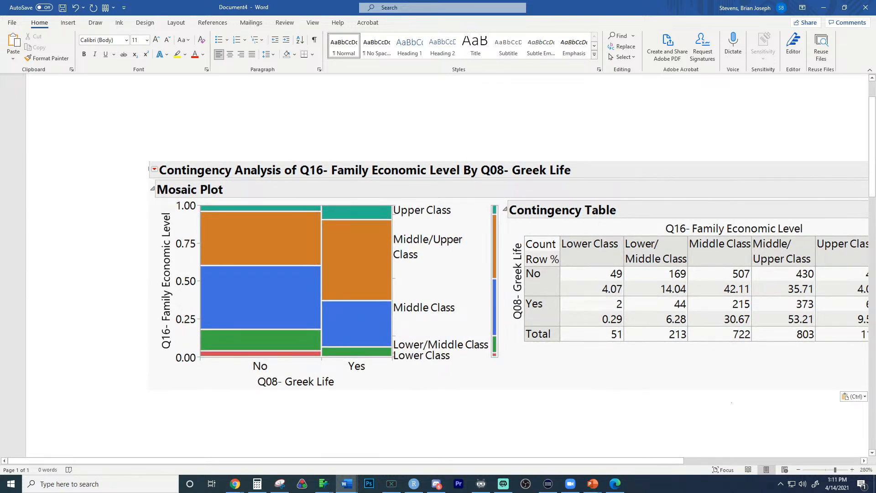
Highlight in yellow the Yes row's Lower Class count in the contingency table and the base of the Yes column in the mosaic plot
left_click_drag(648, 461, 729, 461)
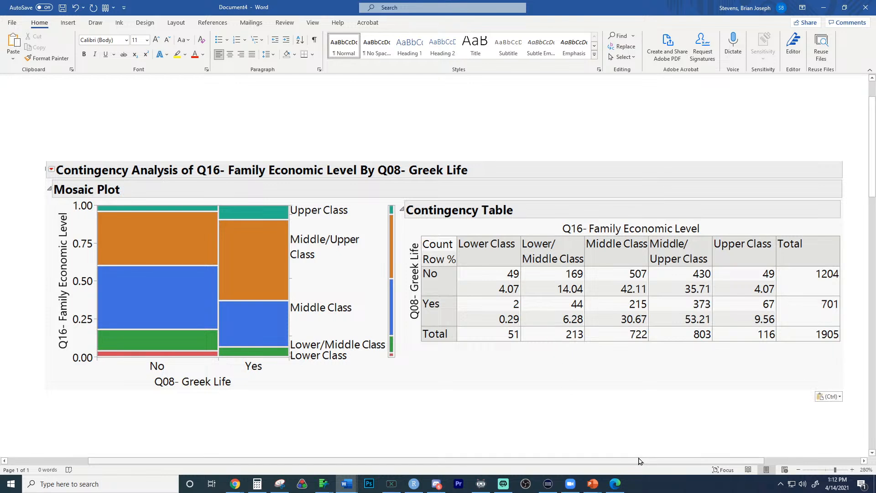
left_click(96, 22)
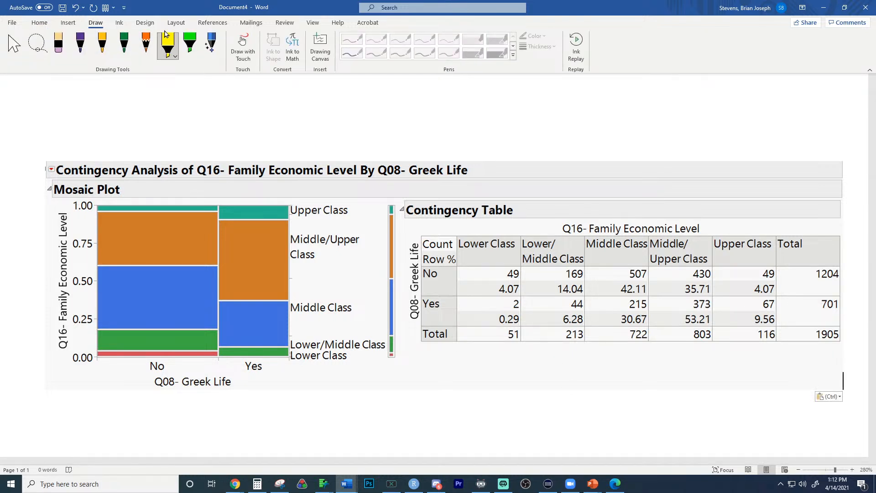
left_click_drag(511, 301, 519, 305)
left_click_drag(228, 360, 263, 361)
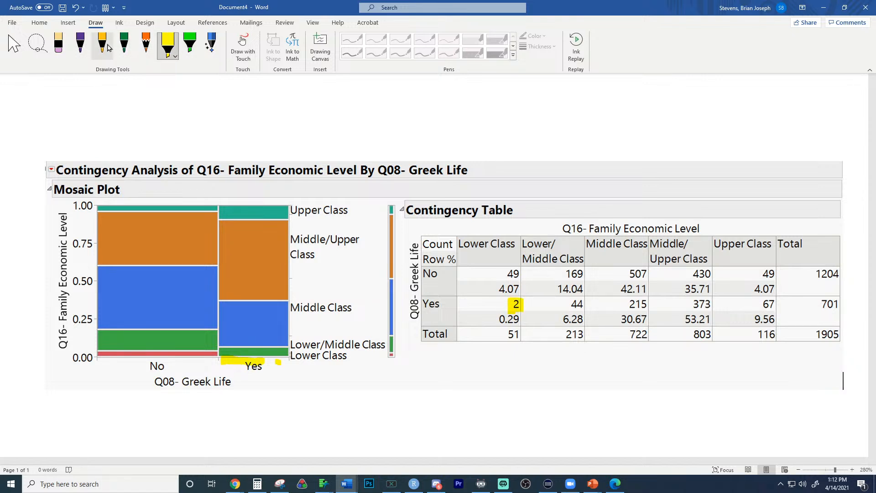
Circle the Yes row's Lower/Middle Class and Middle Class cells with the purple pen and draw an arrow from each to the mosaic plot
left_click(81, 43)
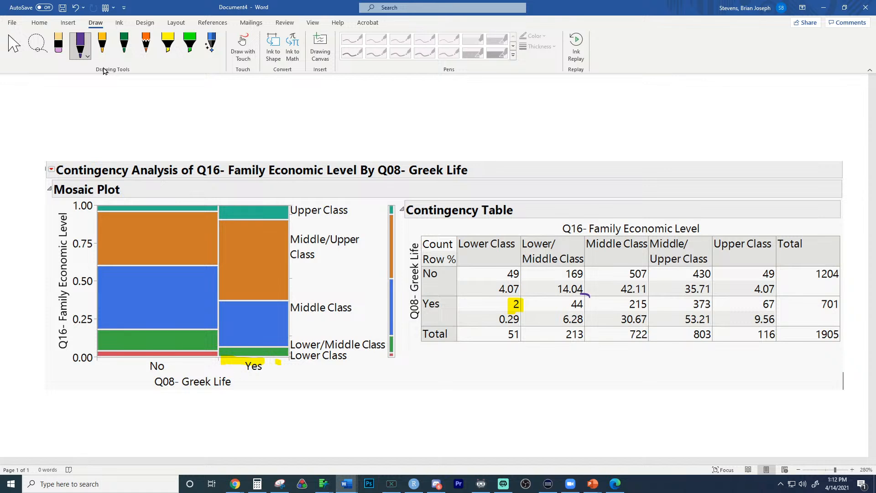
mouse_move(586, 295)
left_mouse_down()
mouse_move(602, 310)
mouse_move(570, 294)
left_mouse_up()
mouse_move(547, 328)
left_mouse_down()
mouse_move(392, 385)
mouse_move(294, 325)
mouse_move(295, 317)
mouse_move(326, 318)
left_mouse_up()
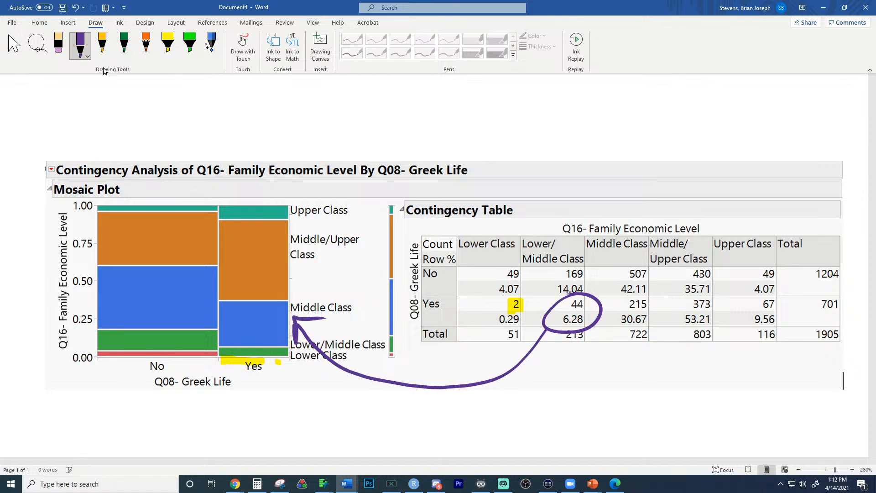
mouse_move(653, 299)
left_mouse_down()
mouse_move(629, 293)
mouse_move(657, 293)
left_mouse_up()
mouse_move(613, 330)
left_mouse_down()
mouse_move(566, 394)
mouse_move(301, 282)
mouse_move(344, 273)
left_mouse_up()
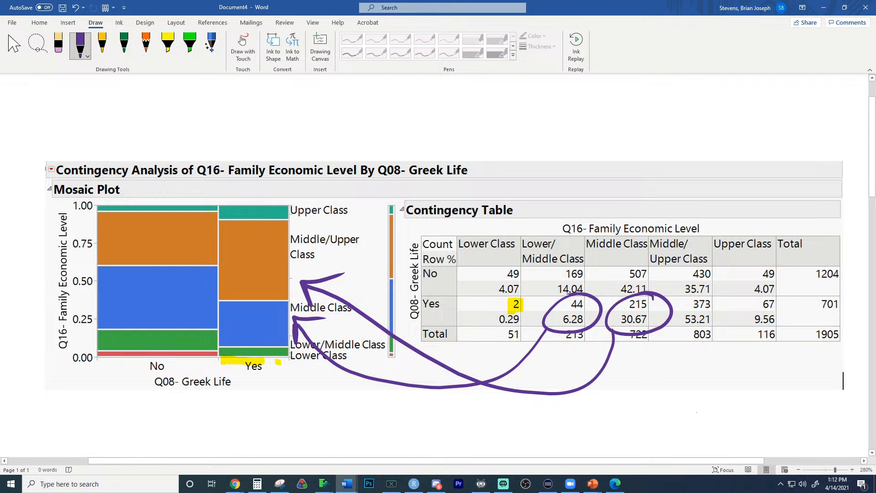
Undo the purple arrows and the circle around the Yes row's Middle Class cell
key("ctrl+z")
key("ctrl+z")
key("ctrl+z")
key("ctrl+z")
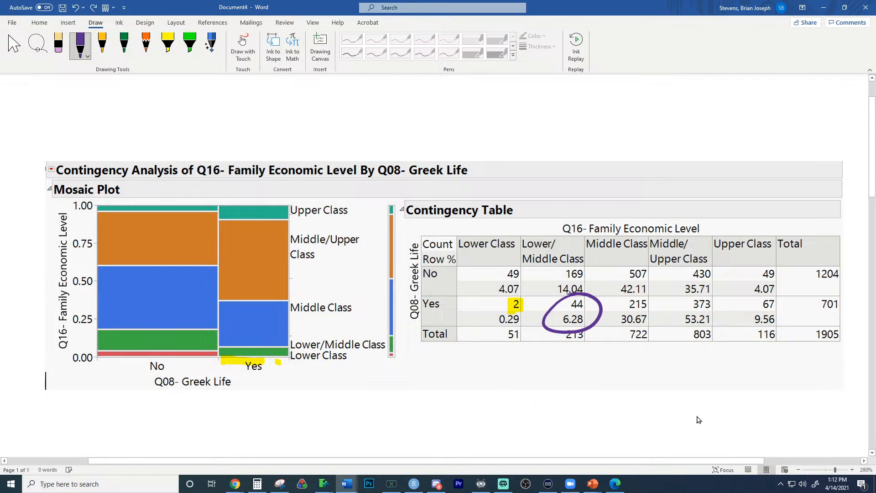
Draw purple arrows from the Yes row's Lower/Middle Class and circled Middle Class cells to their green and blue segments in the mosaic plot
key("ctrl+y")
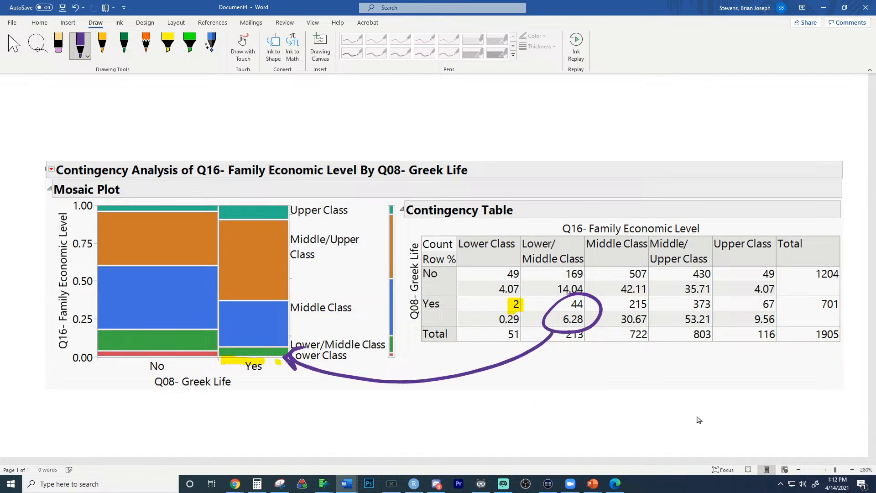
key("ctrl+y")
key("ctrl+y")
key("ctrl+y")
key("ctrl+y")
key("ctrl+y")
key("ctrl+y")
key("ctrl+y")
key("ctrl+y")
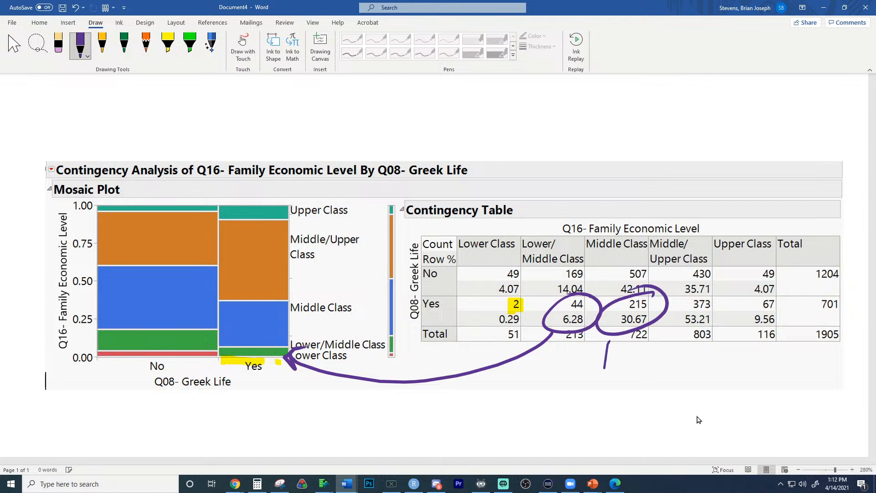
key("ctrl+y")
key("ctrl+y")
key("ctrl+y")
Circle the Yes row's Middle/Upper Class and Upper Class cells in purple and draw arrows to their orange and teal mosaic segments
key("ctrl+y")
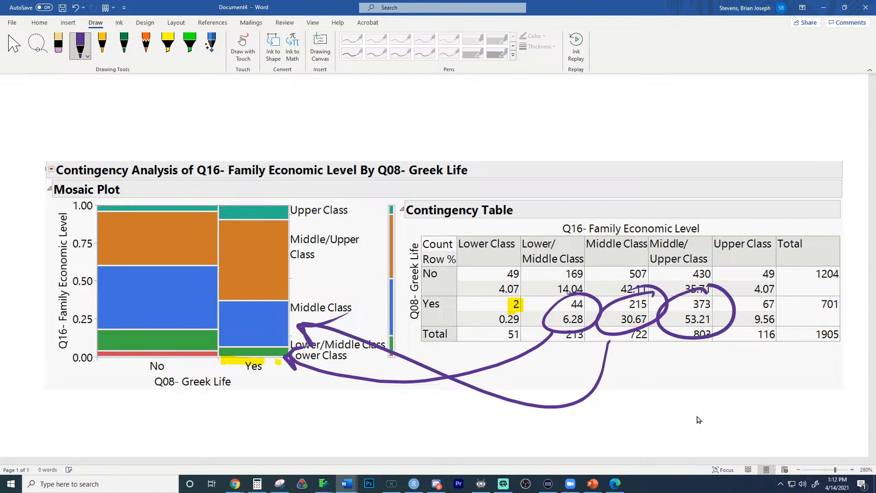
key("ctrl+y")
key("ctrl+y")
key("ctrl+y")
key("ctrl+y")
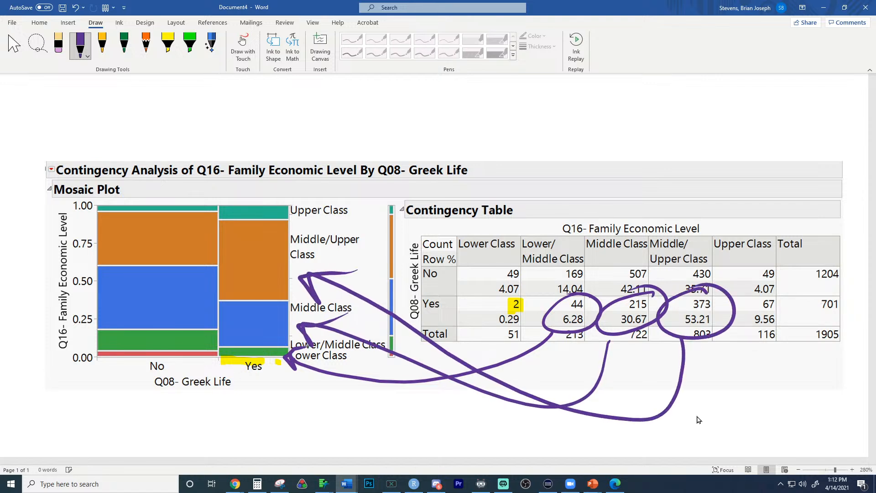
key("ctrl+y")
key("ctrl+y")
key("ctrl+y")
key("ctrl+y")
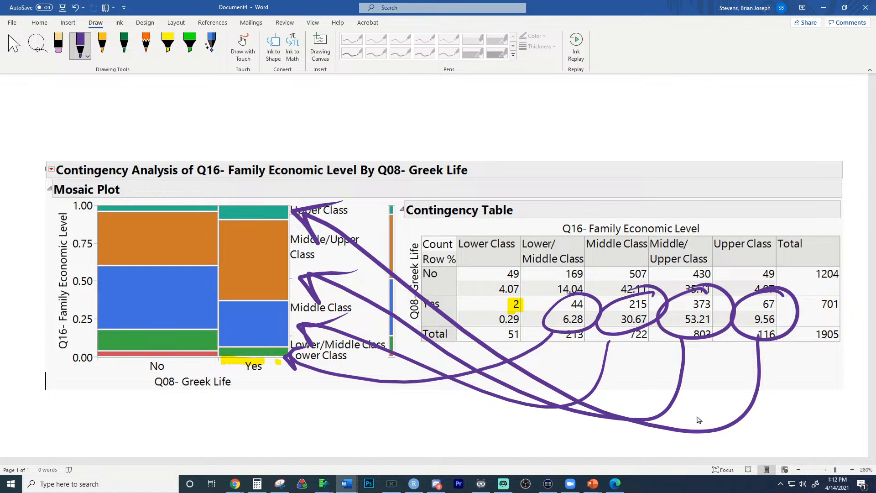
Highlight the Yes row's Middle/Upper Class percentage in yellow and erase the highlight on the Lower Class count
left_click(167, 45)
key("ctrl+y")
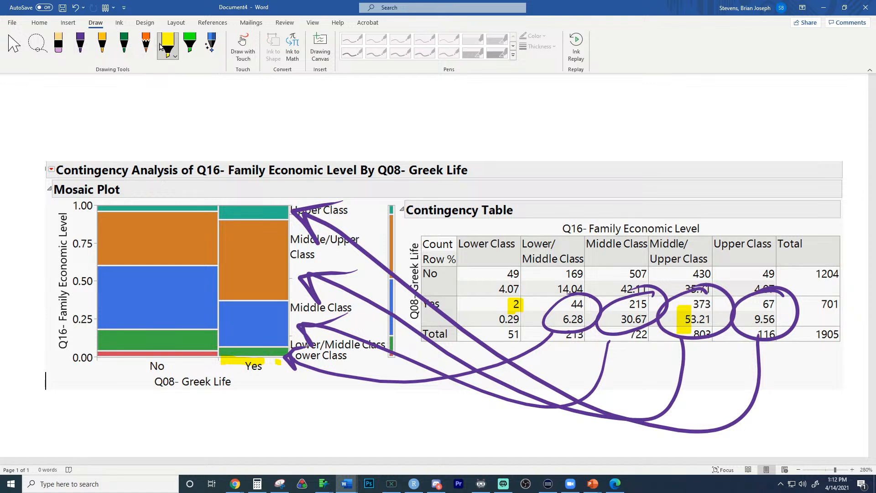
key("ctrl+y")
left_click(58, 44)
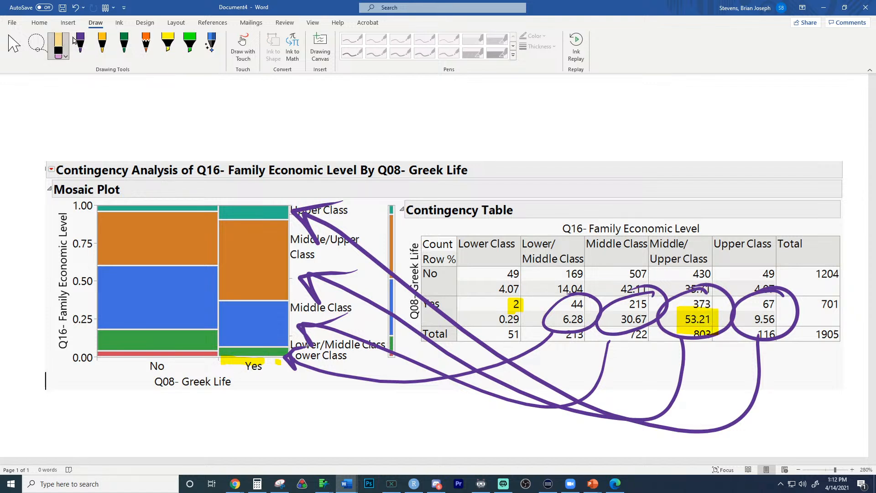
key("ctrl+z")
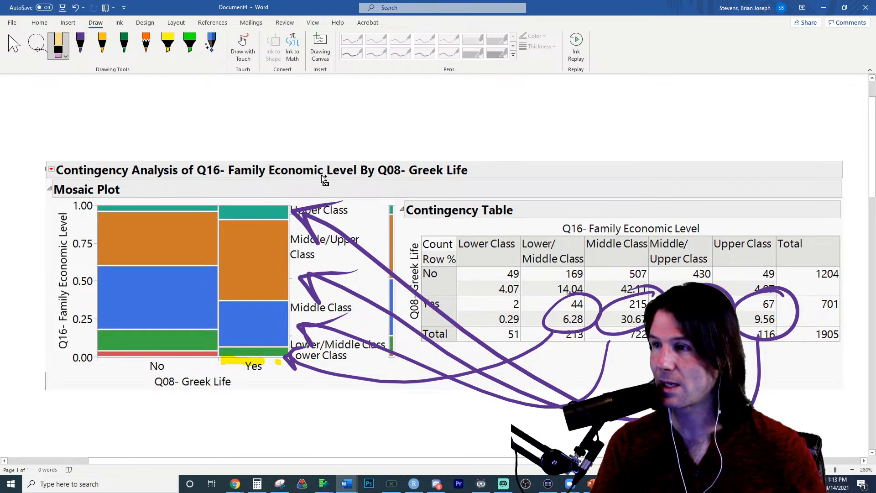
Erase all purple circles and arrows except those for the Yes row's Middle/Upper Class cell
scroll(318, 176, "down", 2)
scroll(318, 176, "down", 2)
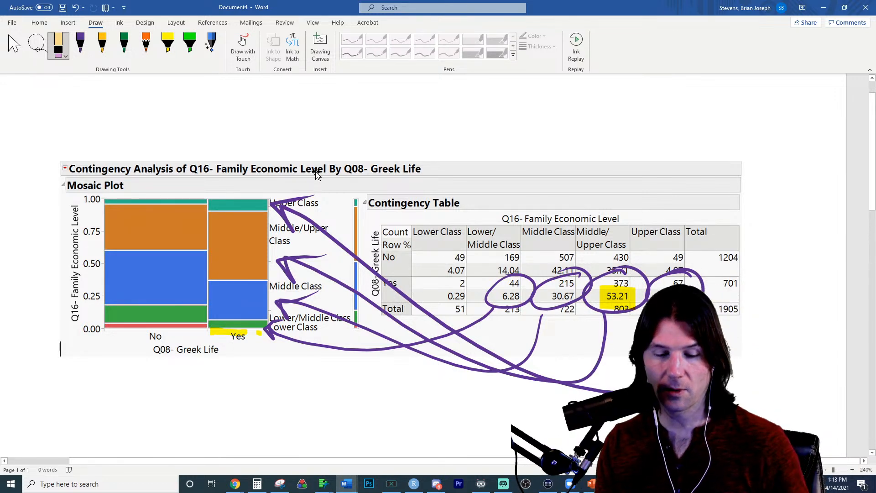
left_click(64, 46)
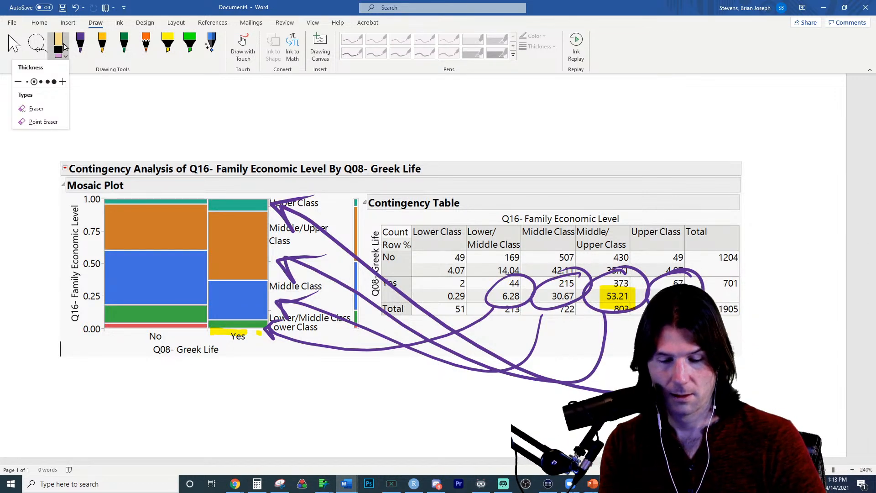
mouse_move(552, 302)
left_mouse_down()
mouse_move(539, 327)
mouse_move(489, 315)
left_mouse_up()
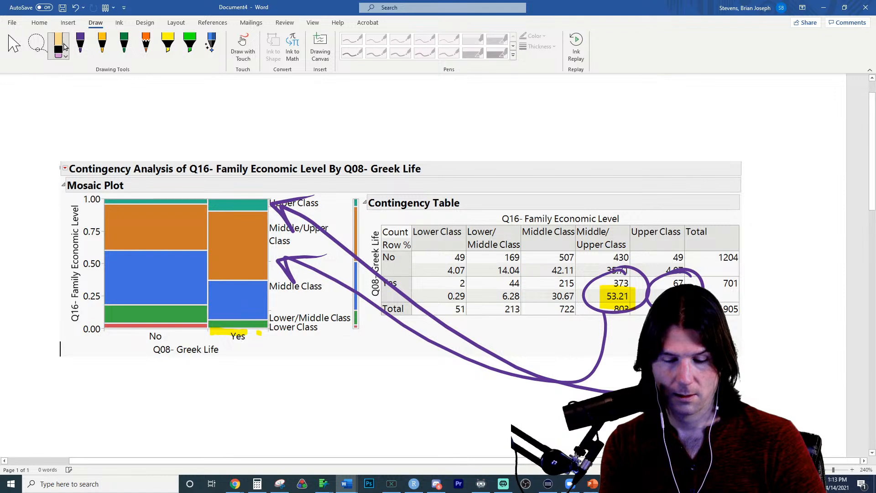
left_click_drag(677, 307, 673, 326)
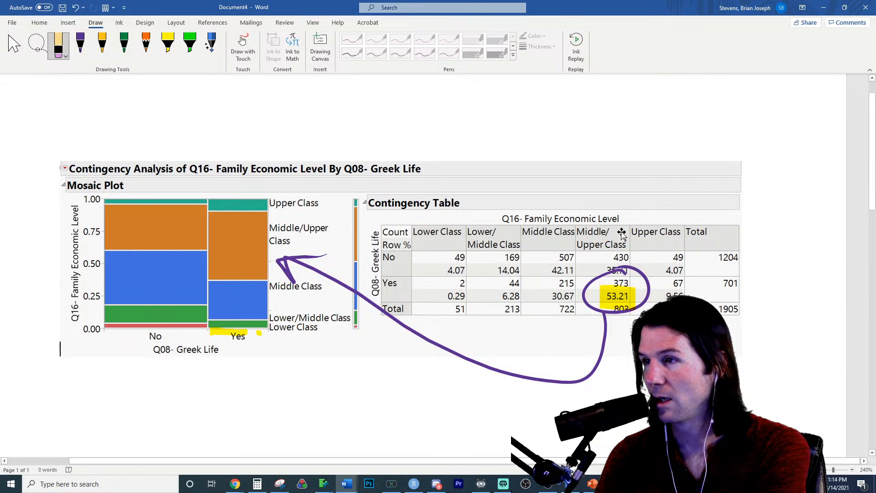
Draw green arrows along the Yes row and down the Middle/Upper Class column, meeting at their shared cell
left_click(123, 44)
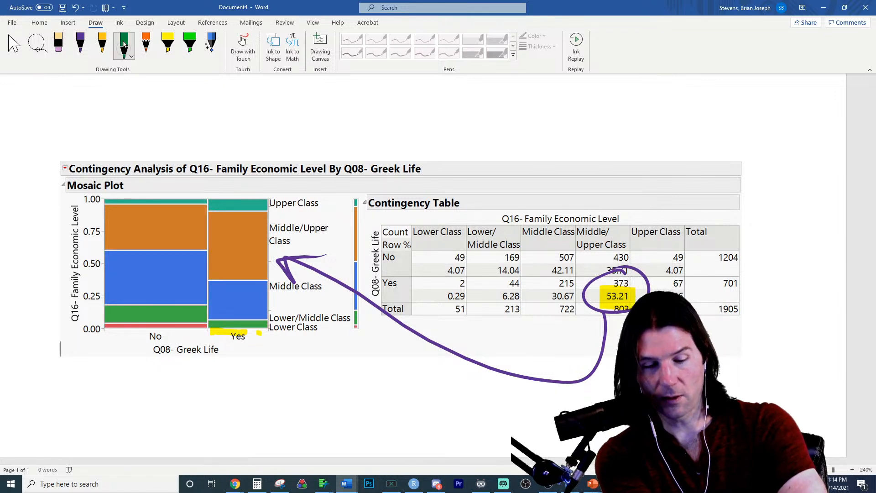
mouse_move(409, 292)
left_mouse_down()
mouse_move(585, 277)
mouse_move(571, 296)
left_mouse_up()
mouse_move(601, 247)
left_mouse_down()
mouse_move(599, 279)
mouse_move(612, 264)
left_mouse_up()
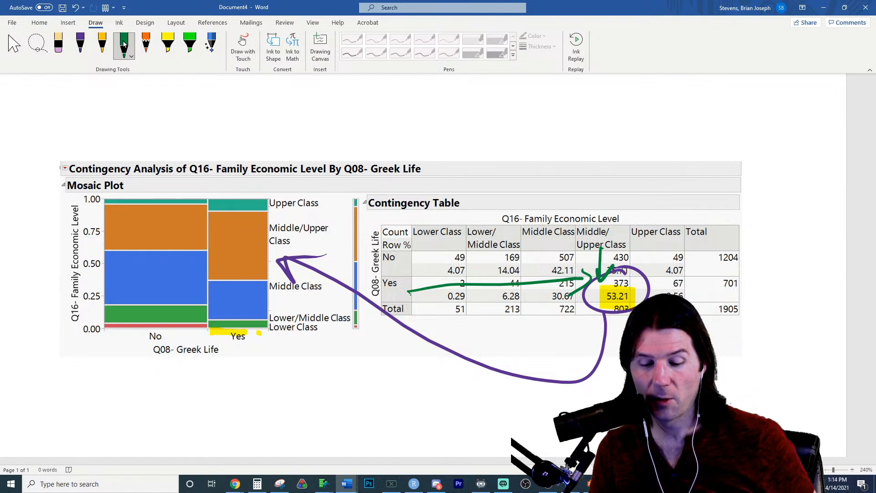
Erase the green arrows, the remaining purple circle and arrow, and the yellow highlight on the Yes row's Middle/Upper Class percentage
left_click(60, 45)
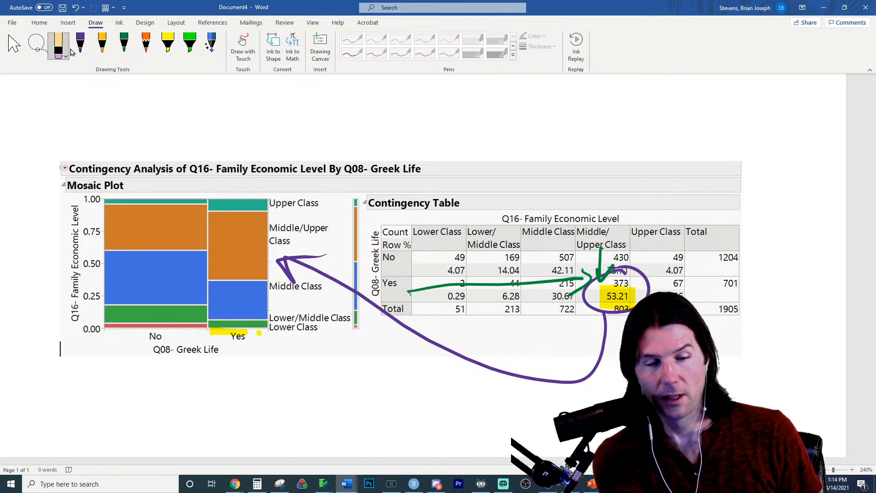
left_click(402, 324)
mouse_move(558, 282)
left_mouse_down()
mouse_move(589, 292)
mouse_move(601, 267)
left_mouse_up()
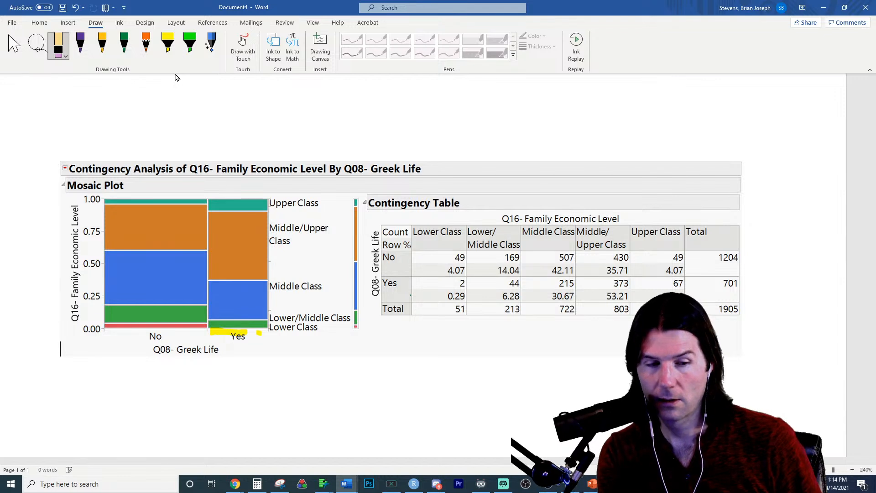
Circle the No row's Middle/Upper Class cell in purple and draw an arrow to the orange segment of the No column
left_click(83, 45)
mouse_move(639, 246)
left_mouse_down()
mouse_move(587, 276)
mouse_move(607, 241)
left_mouse_up()
mouse_move(589, 284)
left_mouse_down()
mouse_move(456, 370)
mouse_move(221, 296)
mouse_move(204, 261)
mouse_move(190, 265)
mouse_move(232, 238)
left_mouse_up()
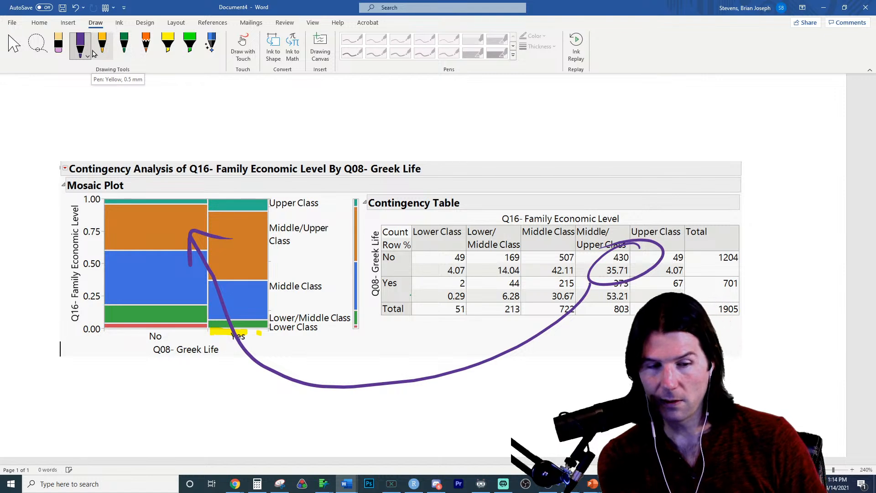
Highlight in yellow across the No row and down the Middle/Upper Class column to mark the cell where they meet
left_click(168, 45)
left_click_drag(382, 270, 632, 269)
mouse_move(609, 209)
left_mouse_down()
mouse_move(606, 290)
mouse_move(605, 242)
left_mouse_up()
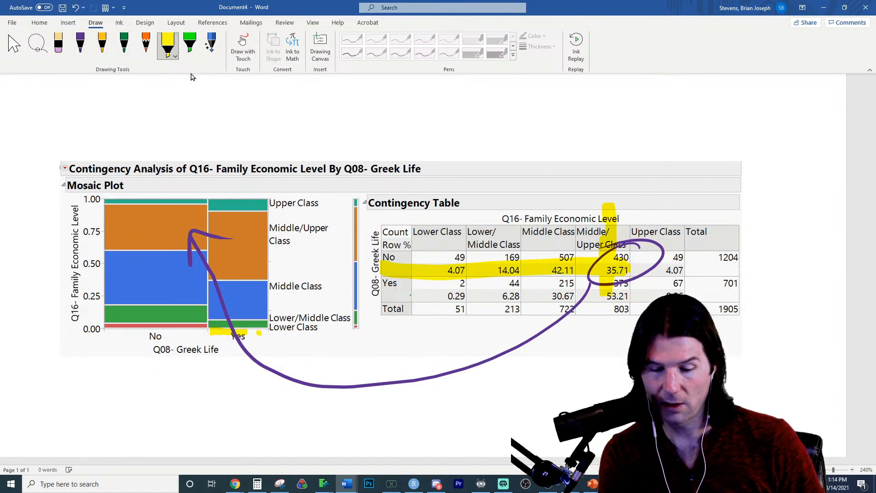
mouse_move(588, 273)
left_mouse_down()
mouse_move(596, 249)
mouse_move(586, 249)
left_mouse_up()
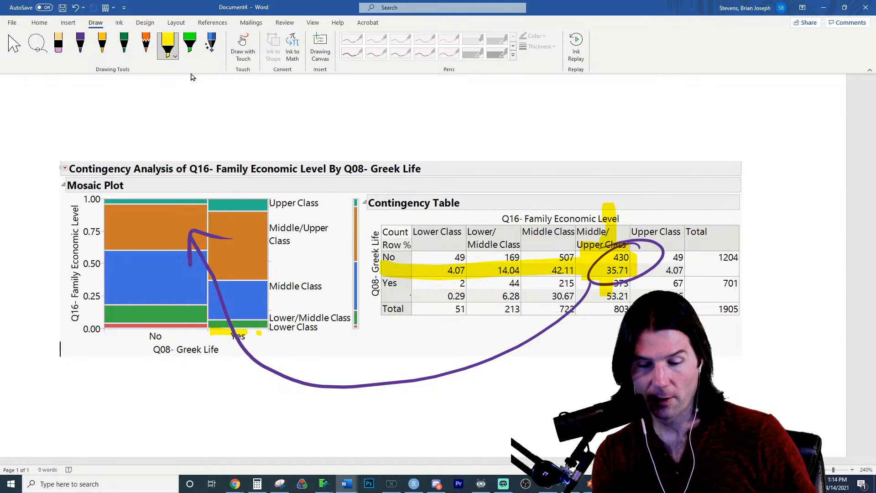
Erase the table markings and purple arrow, and highlight only the Middle/Upper Class percentages of the No and Yes rows in yellow
left_click(61, 36)
mouse_move(610, 242)
left_mouse_down()
mouse_move(598, 282)
mouse_move(575, 306)
left_mouse_up()
left_click(168, 45)
mouse_move(602, 270)
left_mouse_down()
mouse_move(628, 270)
mouse_move(606, 302)
left_mouse_up()
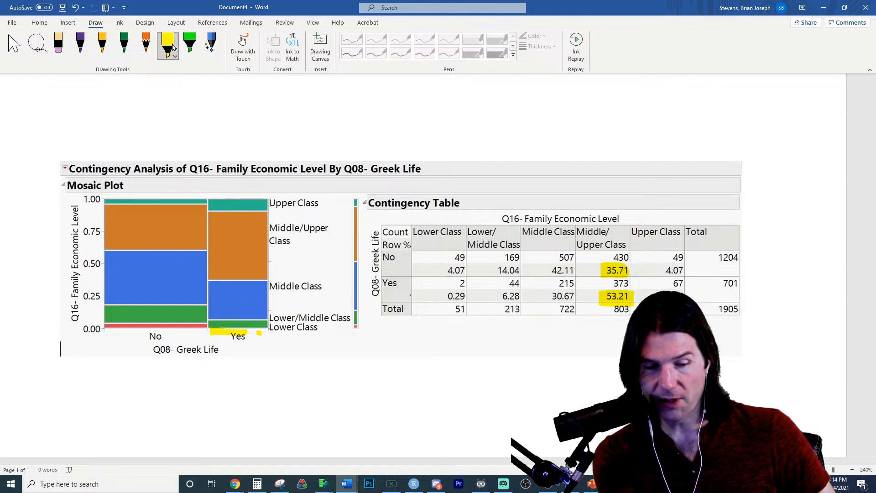
Mark the orange Middle/Upper Class segments of the No and Yes columns with vertical green highlighter strokes
left_click(189, 43)
left_click_drag(173, 197, 168, 260)
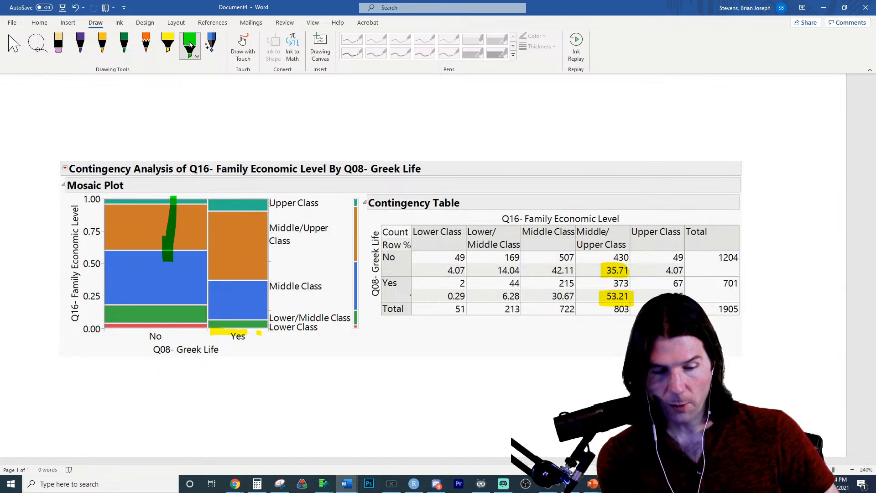
left_click_drag(243, 210, 240, 297)
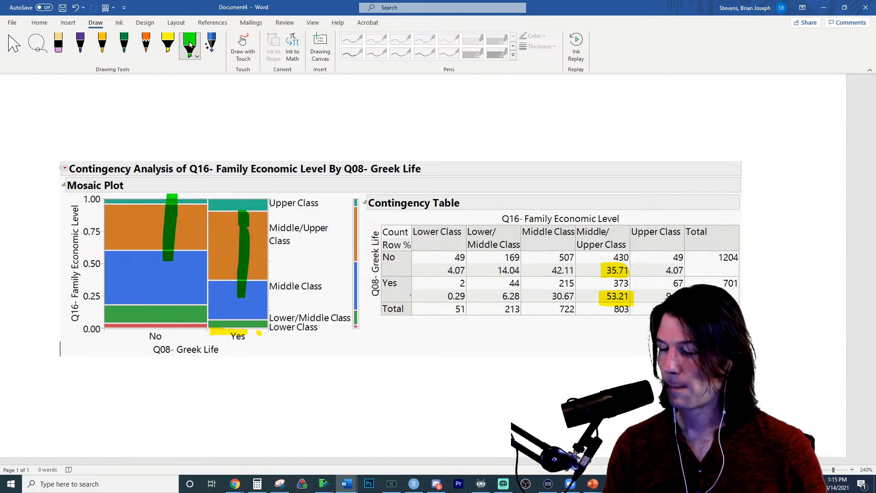
Delete both green strokes on the mosaic plot and the yellow highlights on the two Middle/Upper Class percentages
left_click(190, 43)
left_click(179, 215)
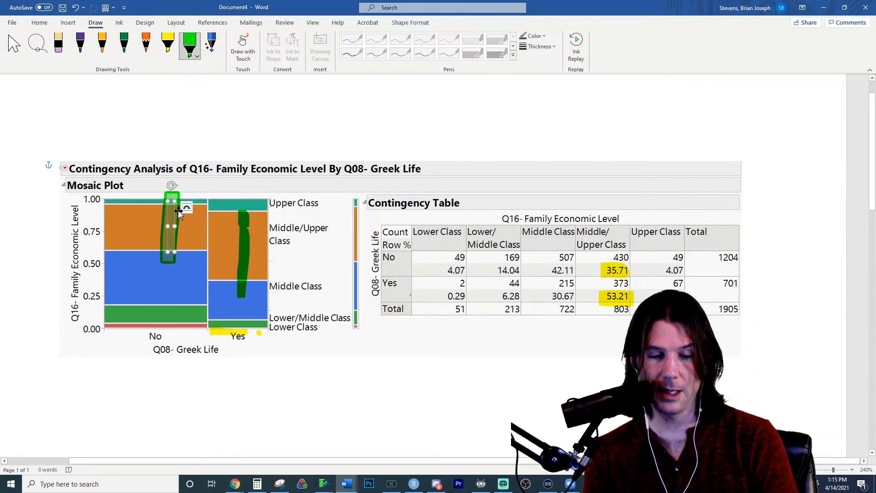
key("Delete")
left_click(241, 242)
key("Delete")
left_click(625, 269)
left_click(623, 271)
key("Delete")
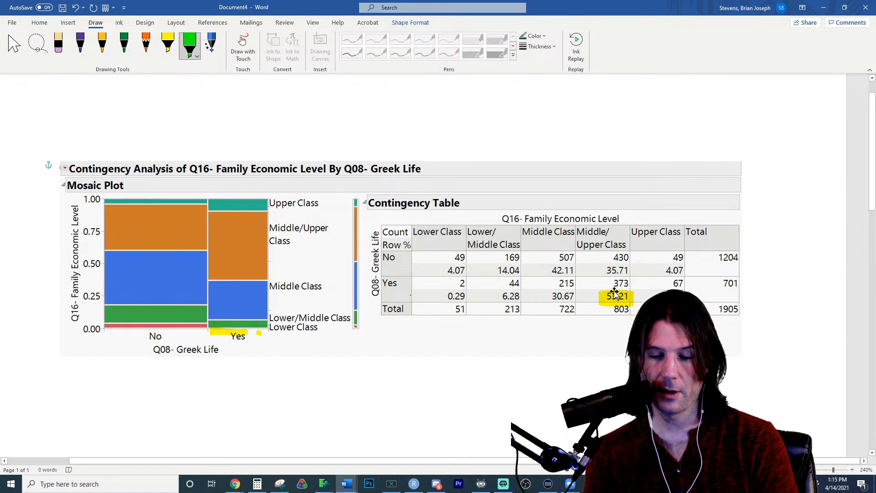
key("Delete")
Crop the contingency analysis picture to the mosaic plot, cutting off the contingency table
left_click(609, 240)
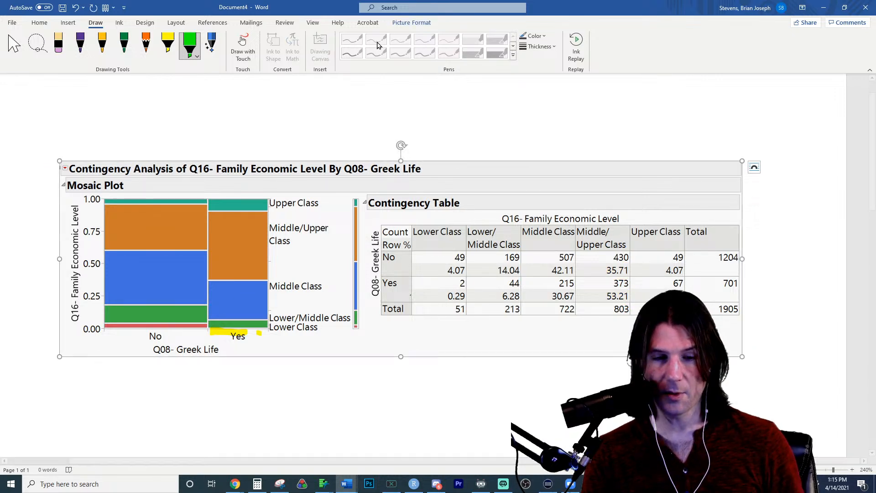
left_click(400, 25)
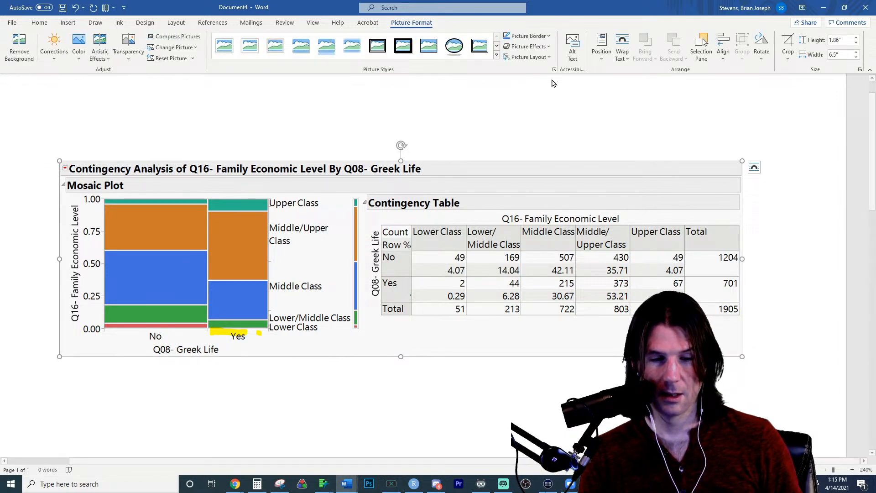
left_click(788, 43)
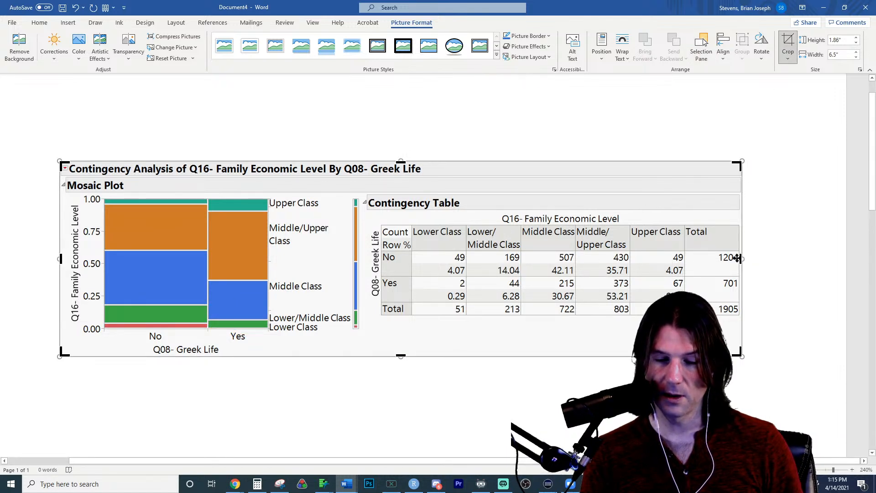
left_click_drag(740, 258, 368, 255)
left_click(805, 276)
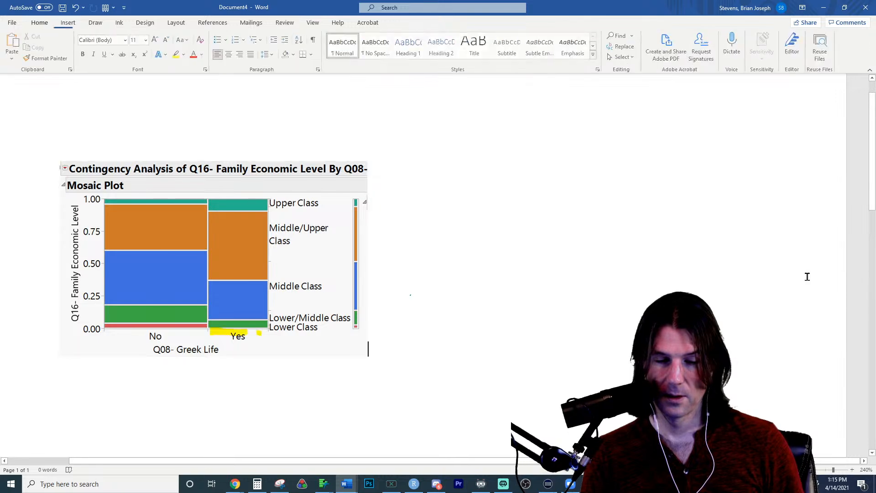
Enlarge the cropped mosaic plot picture to 3.28" high by 5.16" wide and centre it on the page
left_click(342, 295)
left_click_drag(368, 356, 602, 386)
scroll(602, 386, "down", 3)
scroll(622, 294, "down", 2)
scroll(621, 295, "down", 5)
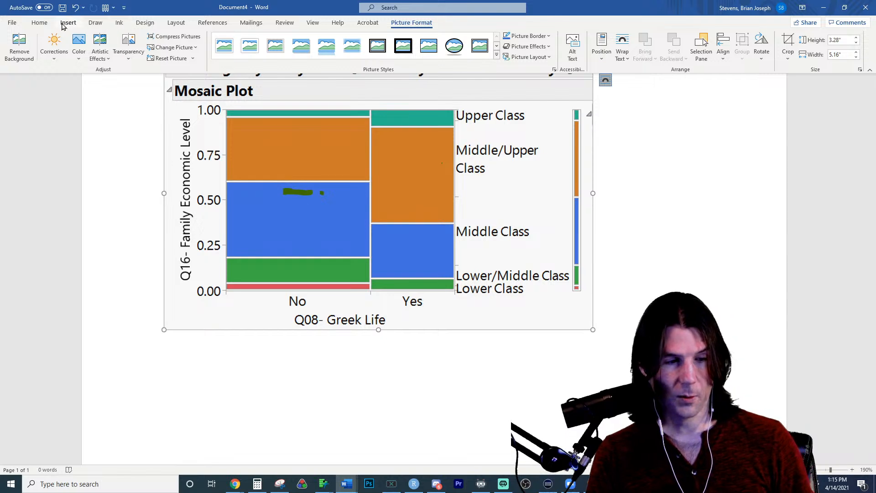
left_click(40, 23)
left_click(94, 23)
left_click(40, 23)
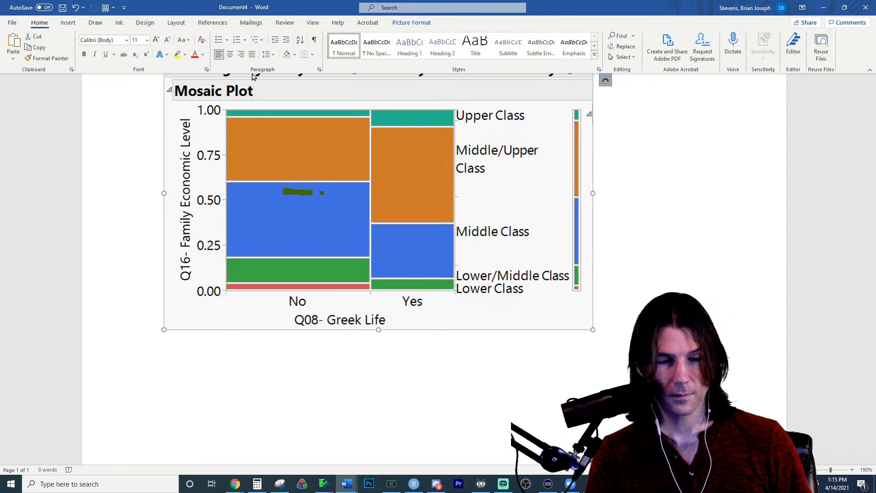
left_click(230, 54)
left_click(680, 195)
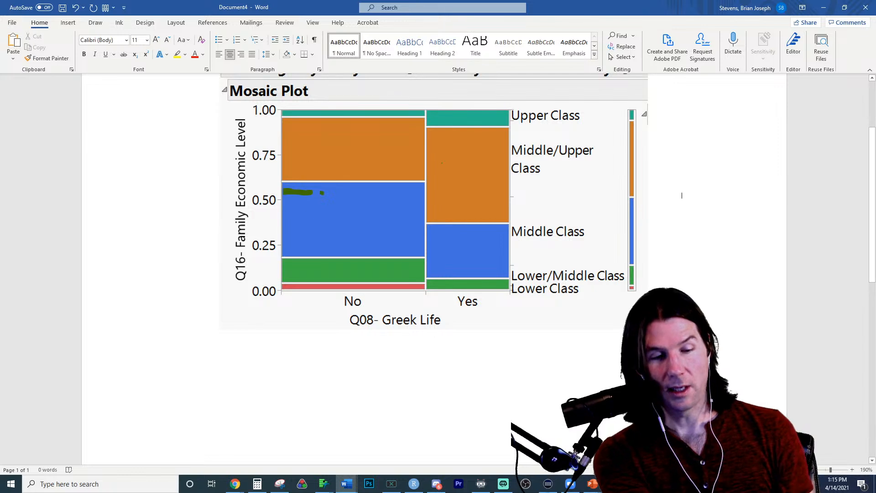
Erase the leftover dark green stroke on the mosaic plot and handwrite "Independent" in purple beside the Q08- Greek Life axis label
left_click(95, 23)
left_click(66, 54)
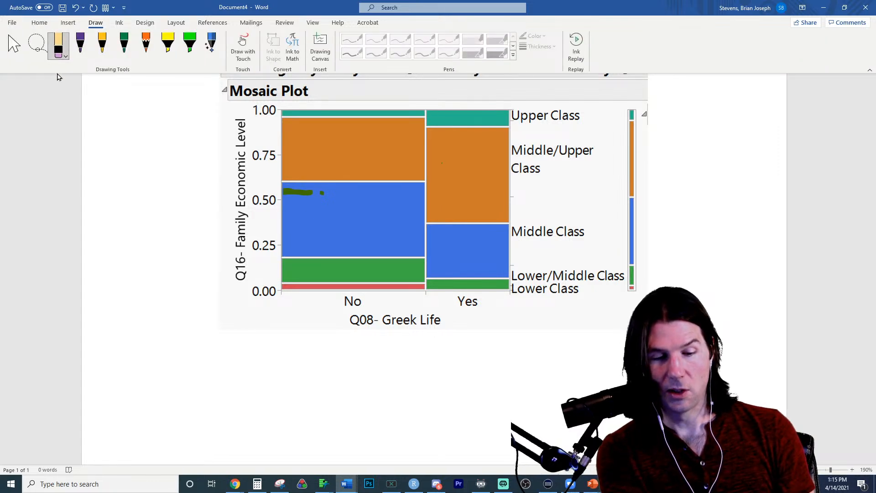
left_click(79, 45)
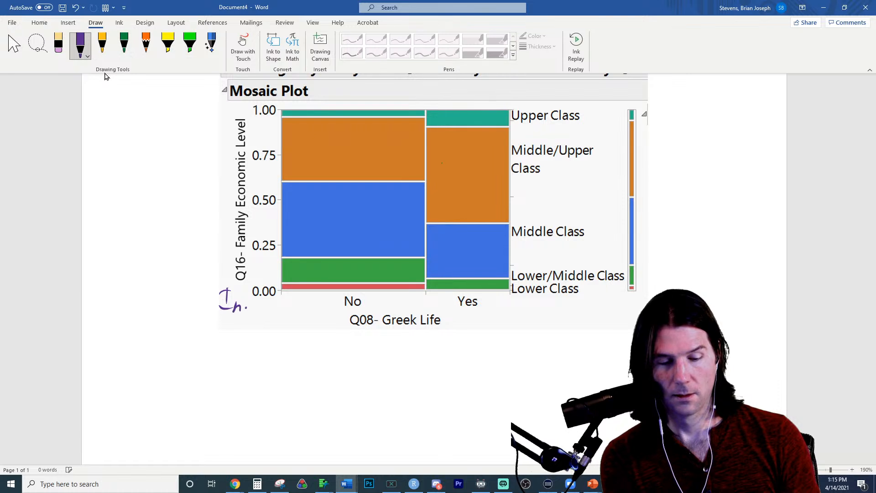
left_click_drag(246, 308, 261, 317)
mouse_move(265, 313)
left_mouse_down()
mouse_move(258, 331)
mouse_move(265, 324)
left_mouse_up()
mouse_move(276, 323)
left_mouse_down()
mouse_move(334, 328)
mouse_move(338, 341)
left_mouse_up()
left_click_drag(331, 325, 345, 323)
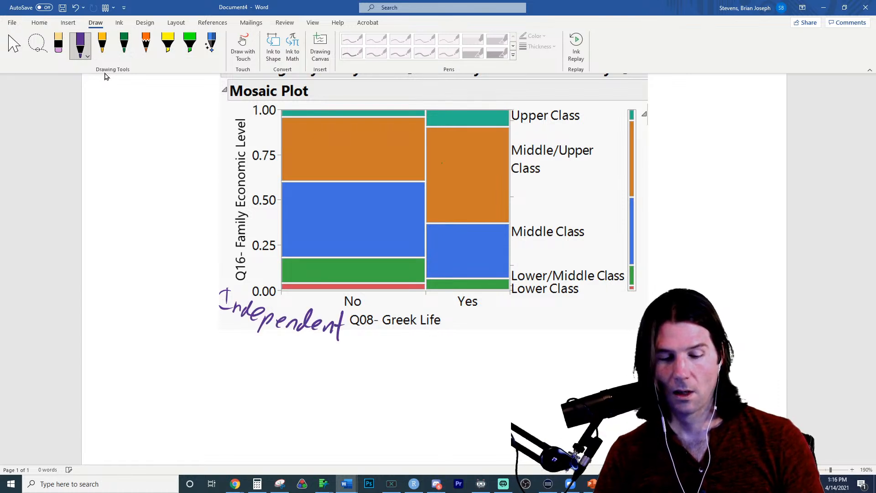
Start a text line below the mosaic plot with "H" and enlarge it to 20 pt
type("H")
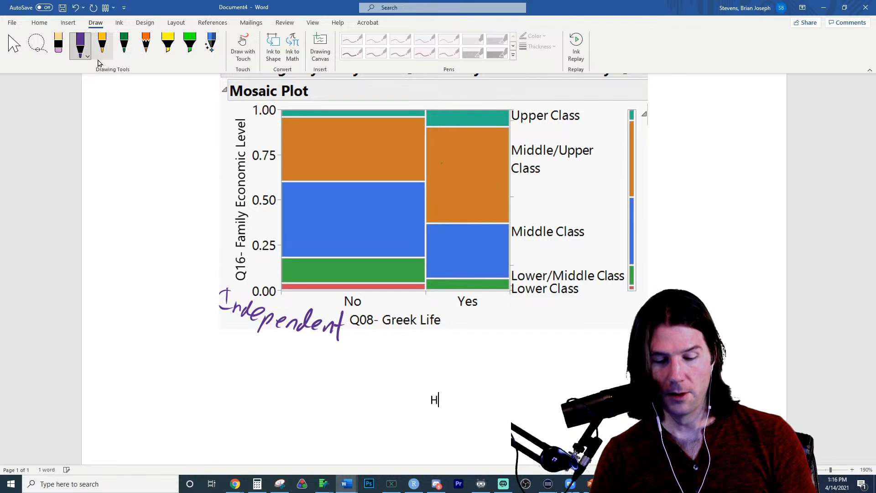
left_click_drag(427, 398, 445, 402)
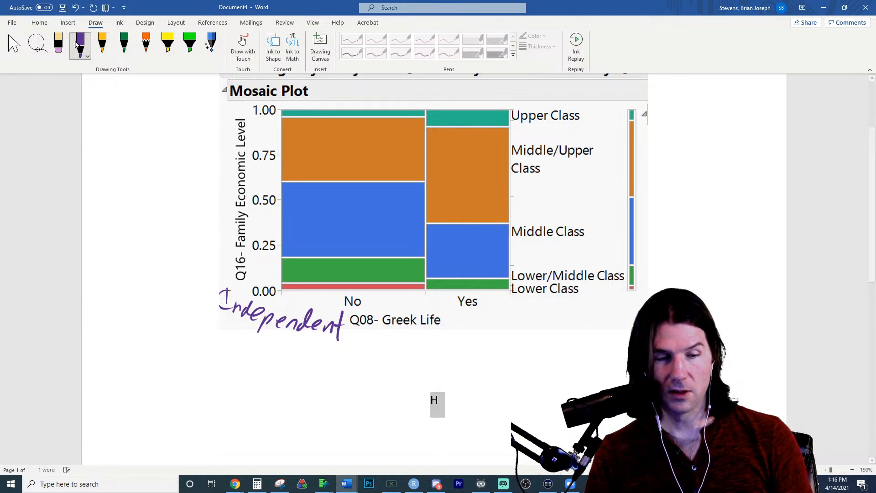
left_click(40, 23)
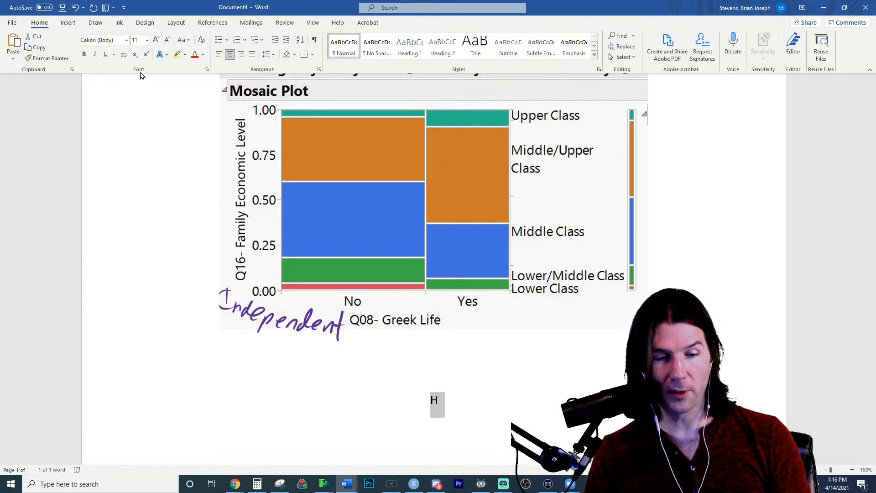
left_click(155, 41)
left_click(156, 42)
left_click(155, 41)
left_click(156, 41)
left_click(156, 41)
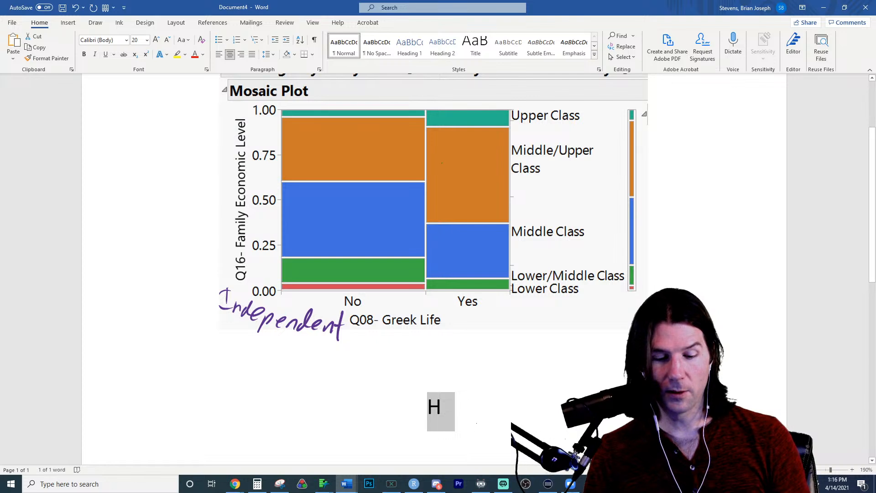
Give the H a subscript 0 and complete the null hypothesis as ": Greek life is independent of family income level"
left_click(467, 406)
key("ctrl+equal")
type("0")
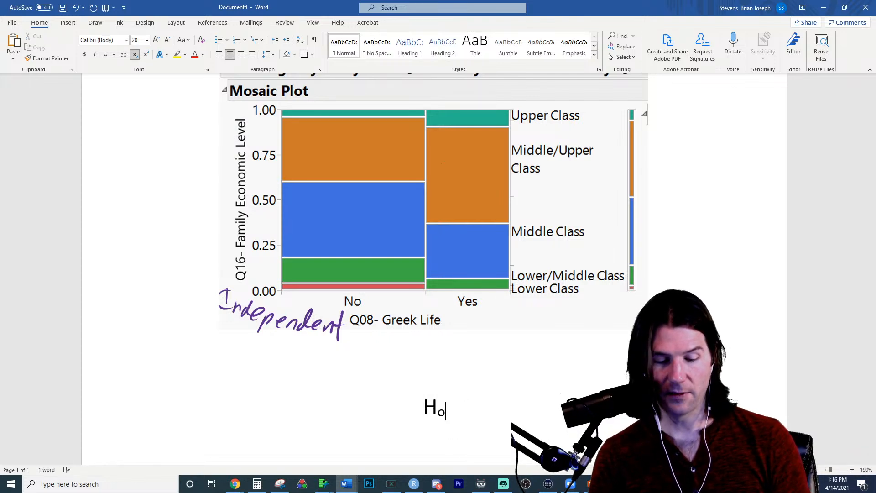
key("ctrl+equal")
type(": ")
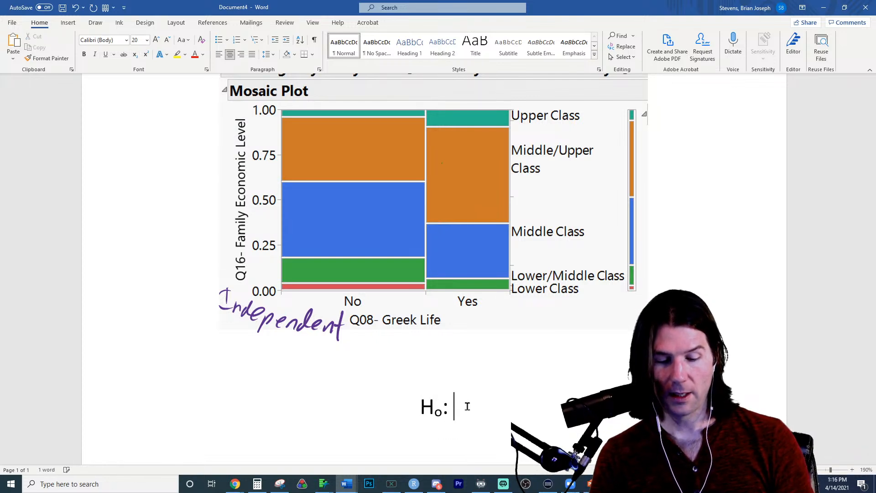
type("Greek life is inde")
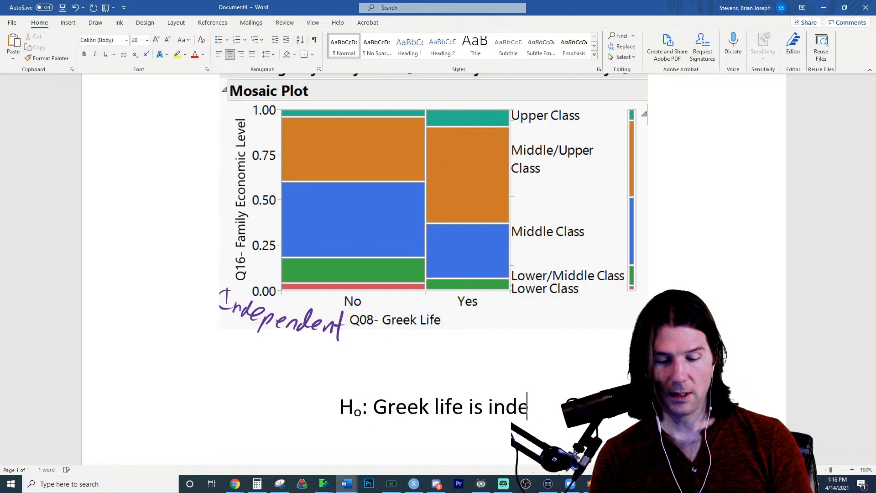
type("pendent ")
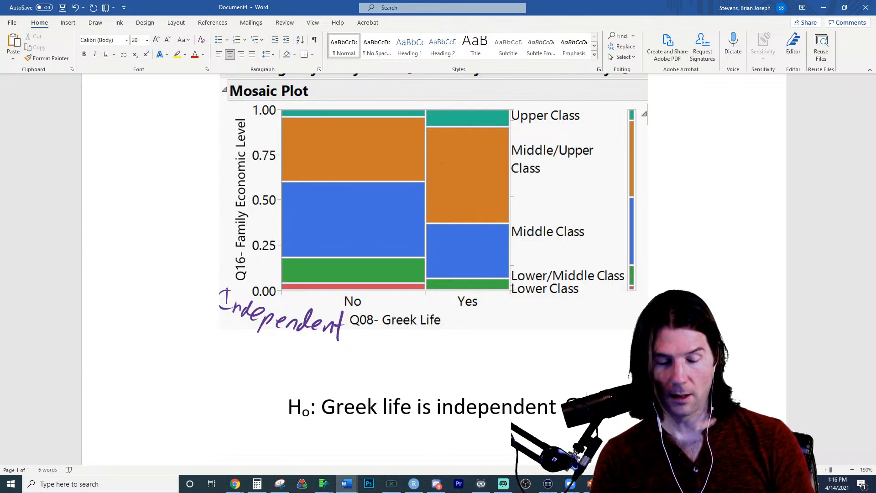
type("of famil")
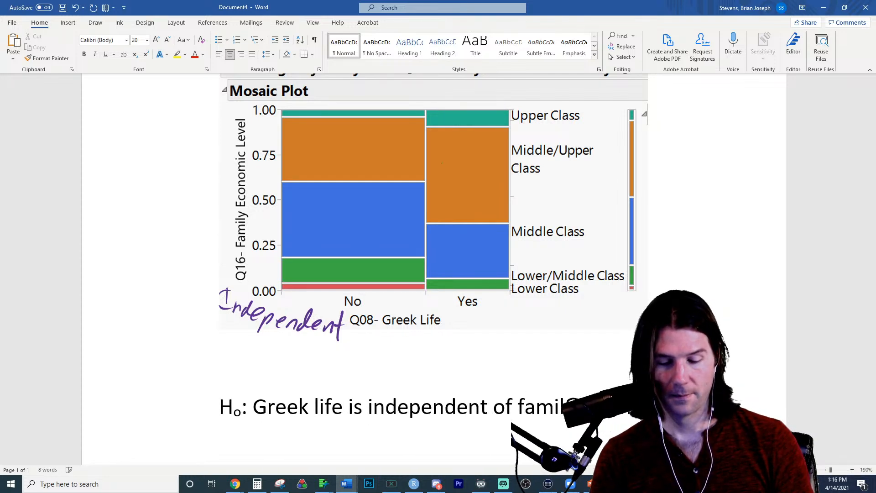
type("y income level")
key("Return")
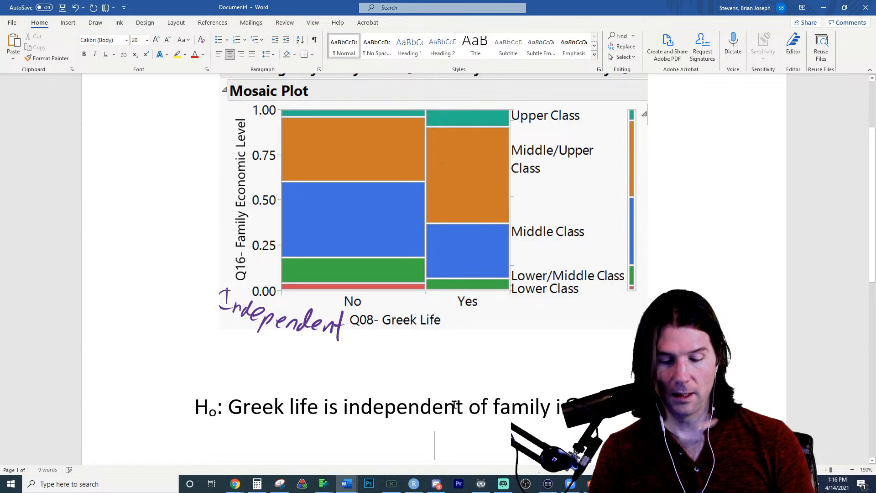
Duplicate the null hypothesis line directly beneath the original
scroll(455, 405, "down", 4, "ctrl")
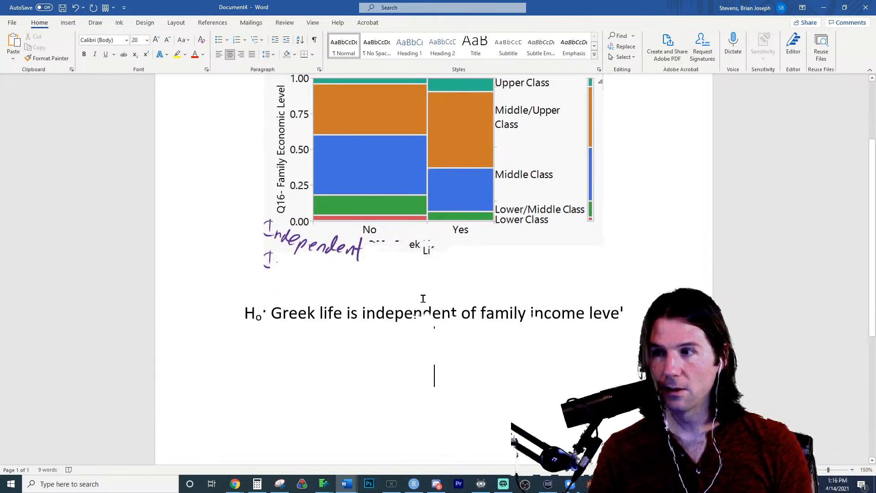
double_click(427, 313)
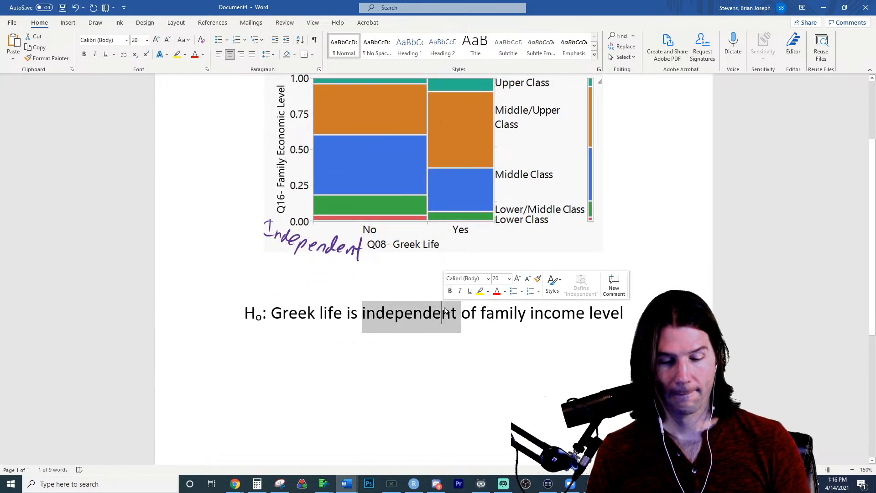
triple_click(446, 312)
left_click(469, 336)
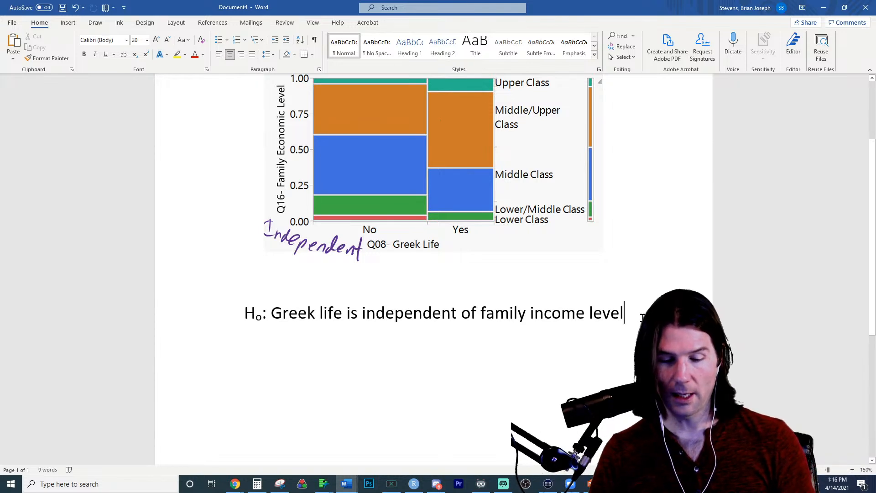
key("Return")
type("H0: Greek life is independent of family income level")
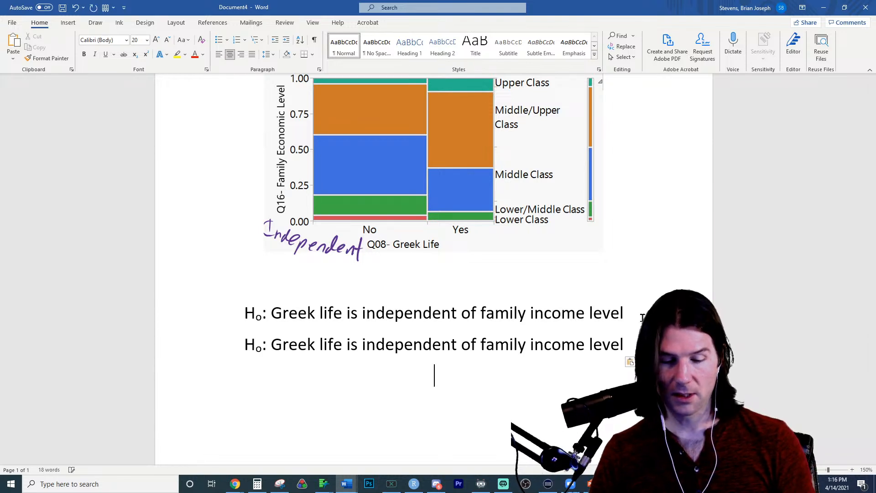
Turn the copied line into the alternative hypothesis with subscript A and "not" inserted before "independent"
left_click(258, 346)
key("BackSpace")
type("A")
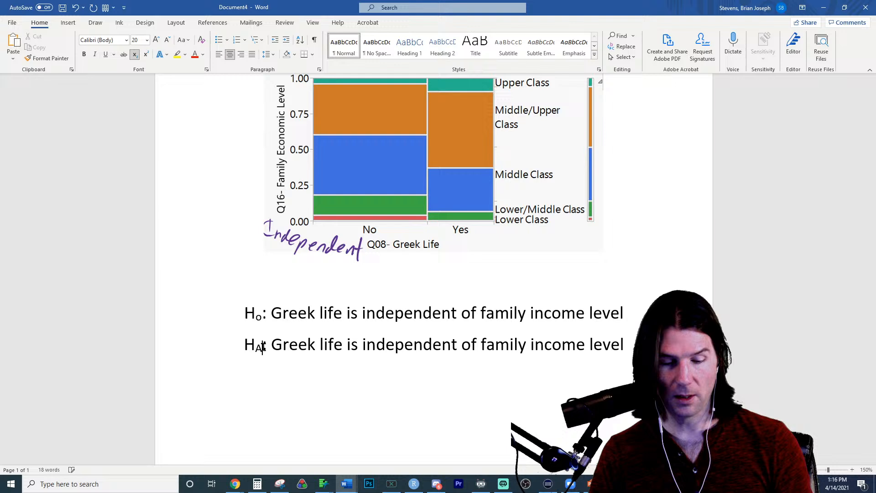
left_click(355, 349)
type("not")
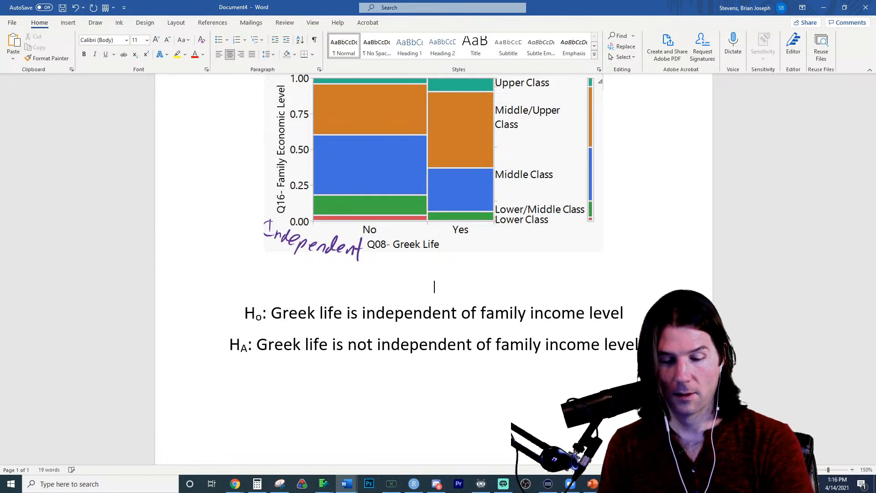
Add the note "NOT PART OF PROJECT" above the two hypotheses and colour it red
type("OT PART OF PROJECT")
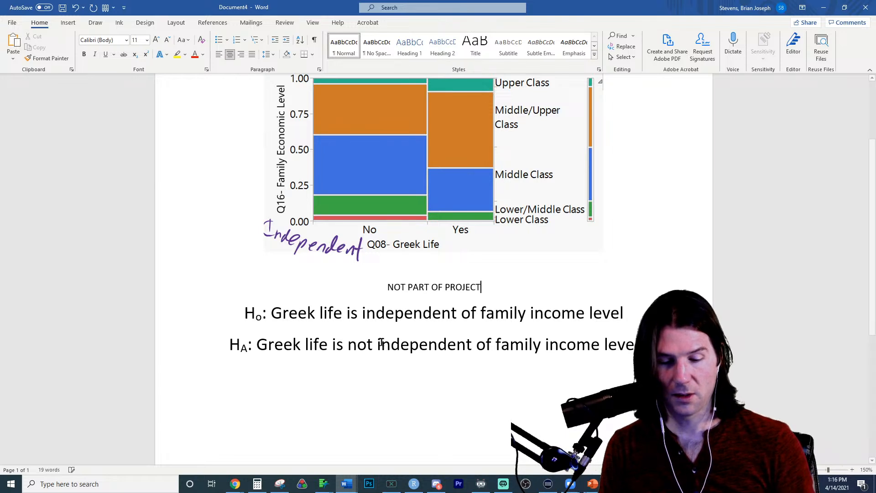
triple_click(438, 286)
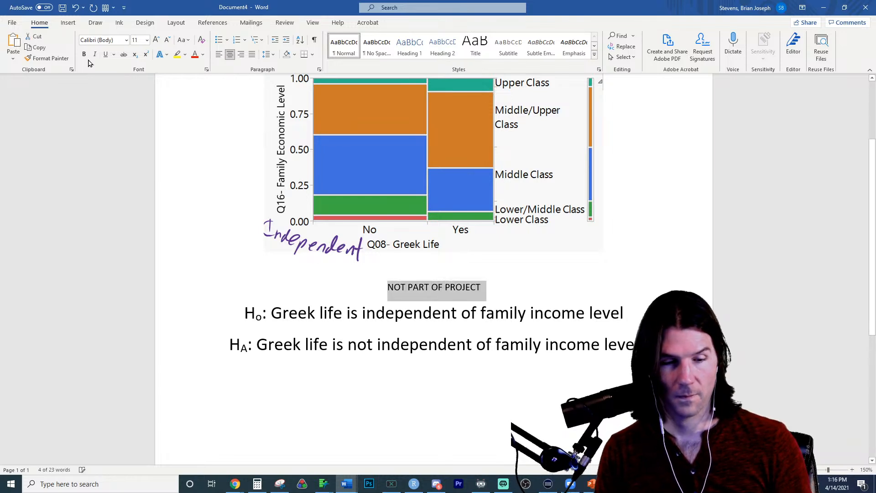
left_click(195, 54)
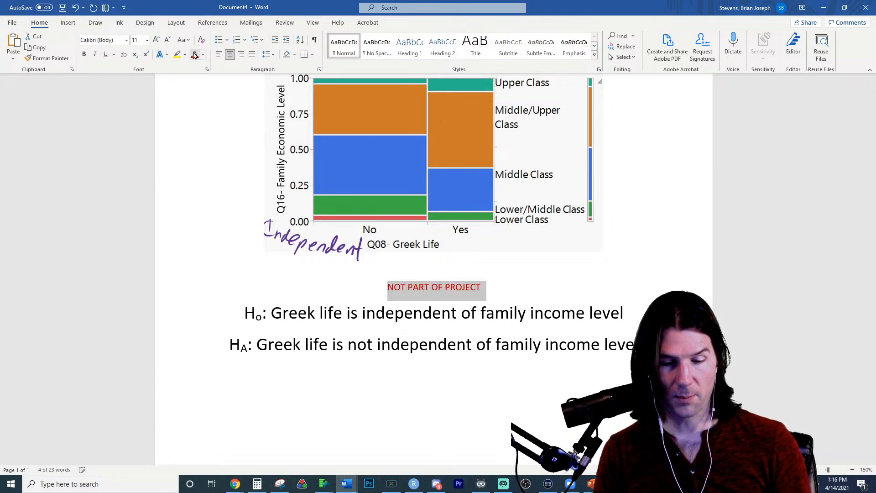
left_click(481, 354)
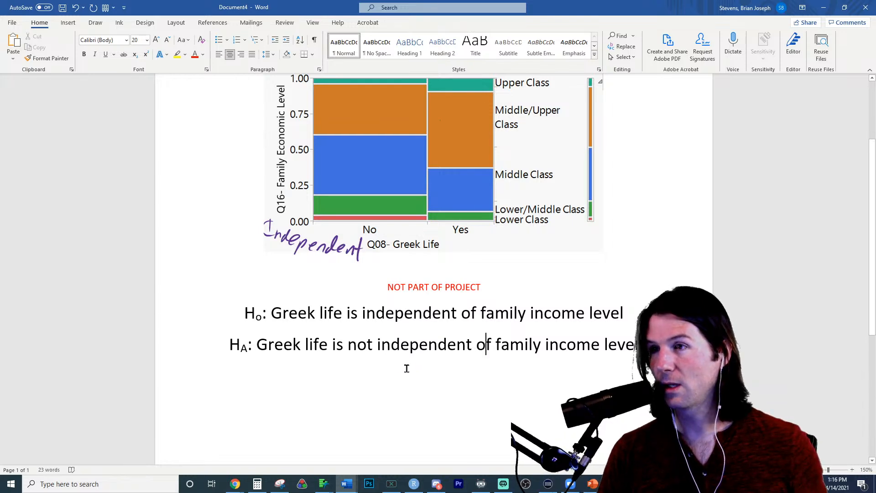
scroll(402, 365, "down", 2)
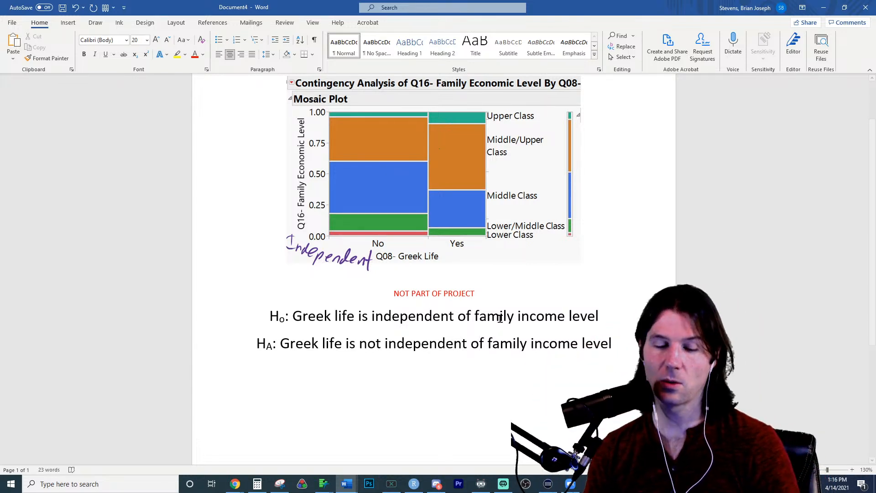
left_click(323, 484)
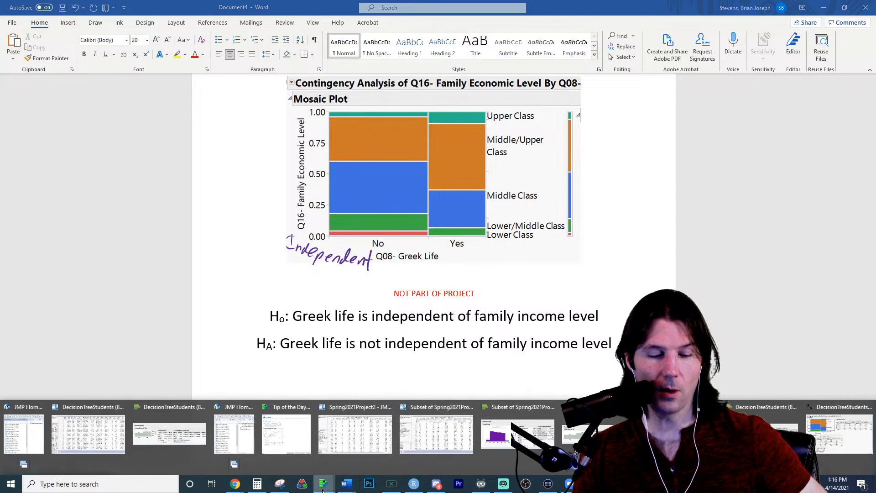
left_click(436, 429)
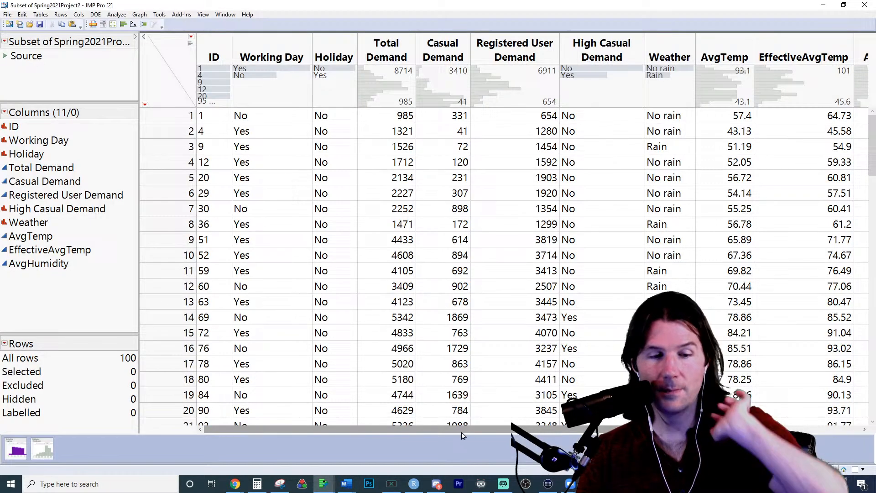
left_click(116, 14)
key("Escape")
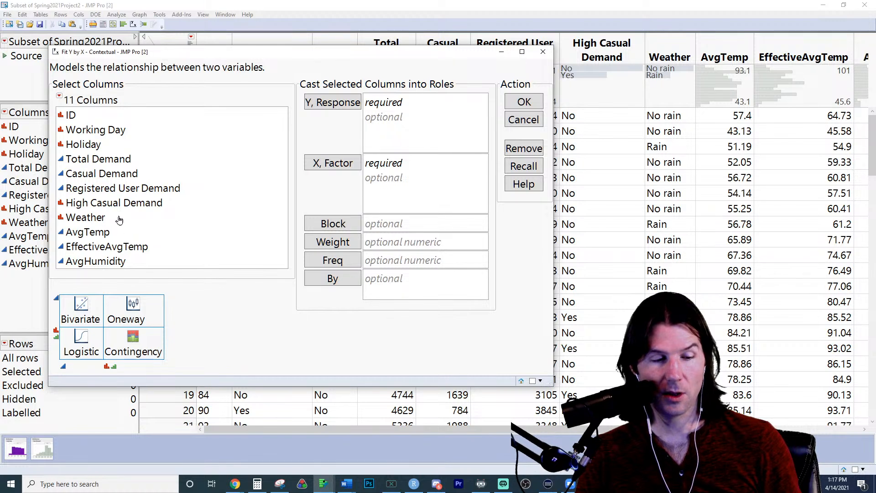
left_click(130, 204)
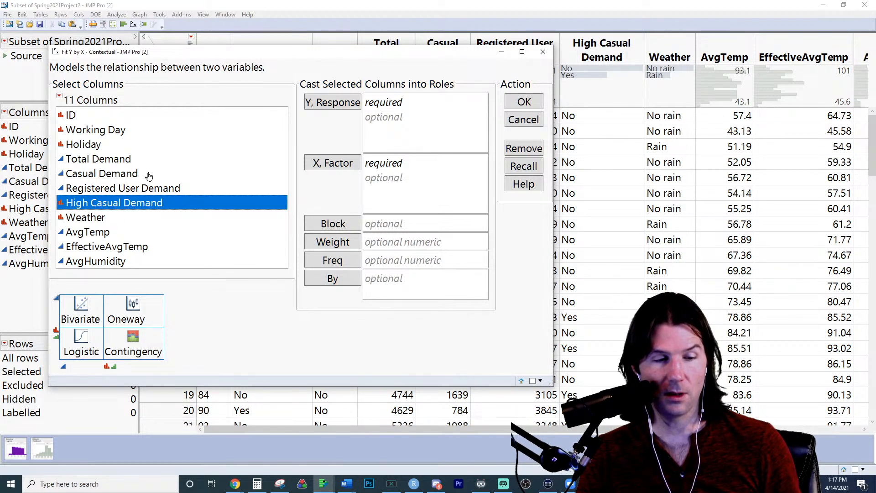
left_click(332, 103)
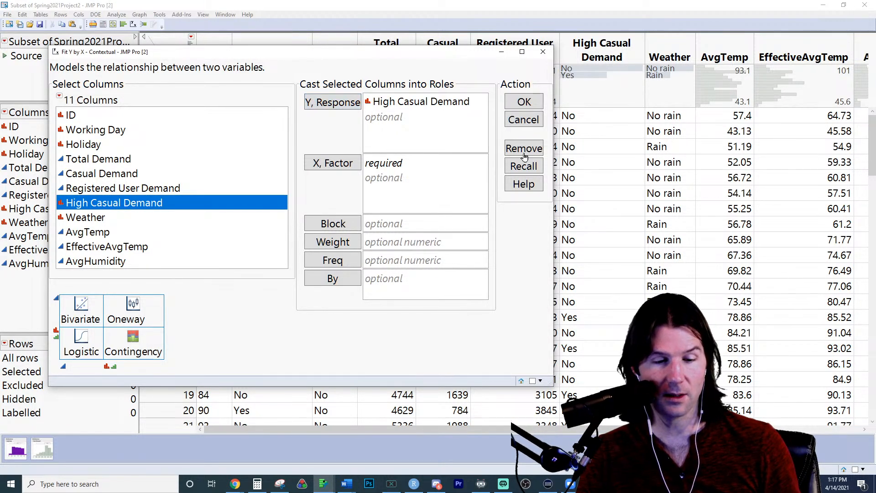
left_click(525, 120)
Switch to the DecisionTreeStudents table and run Fit Y by X with Q10- Broken Bone as response and Q02- Gender as factor
mouse_move(323, 483)
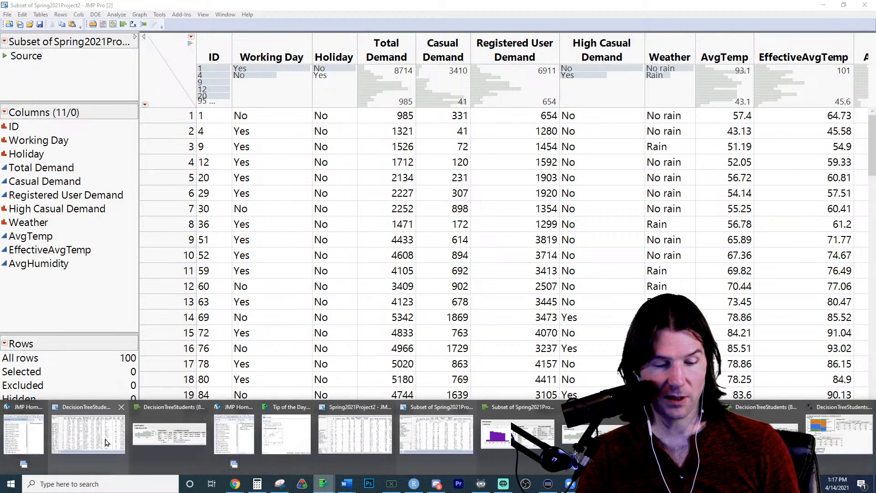
left_click(107, 443)
left_click(116, 14)
left_click(110, 37)
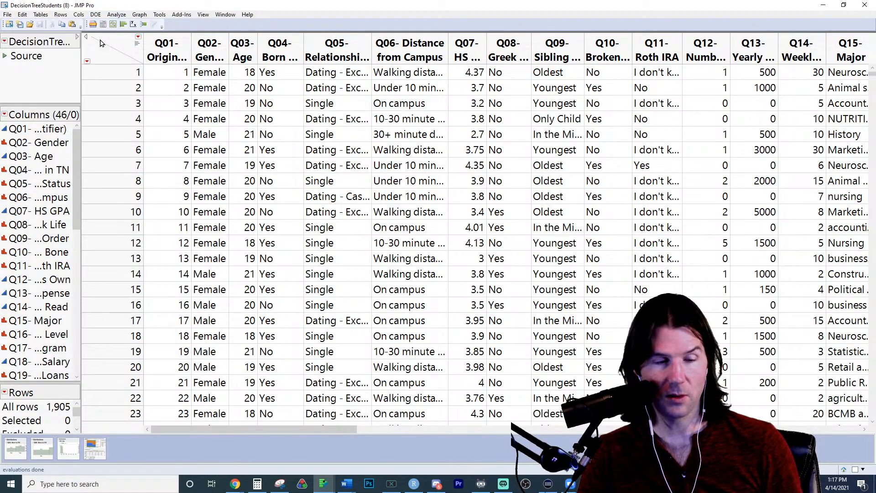
left_click(315, 138)
left_click(564, 151)
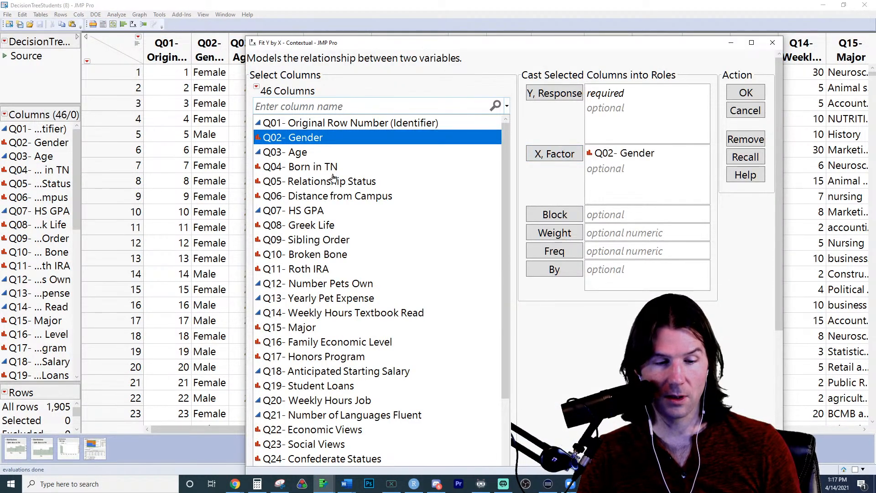
left_click(351, 255)
left_click(560, 97)
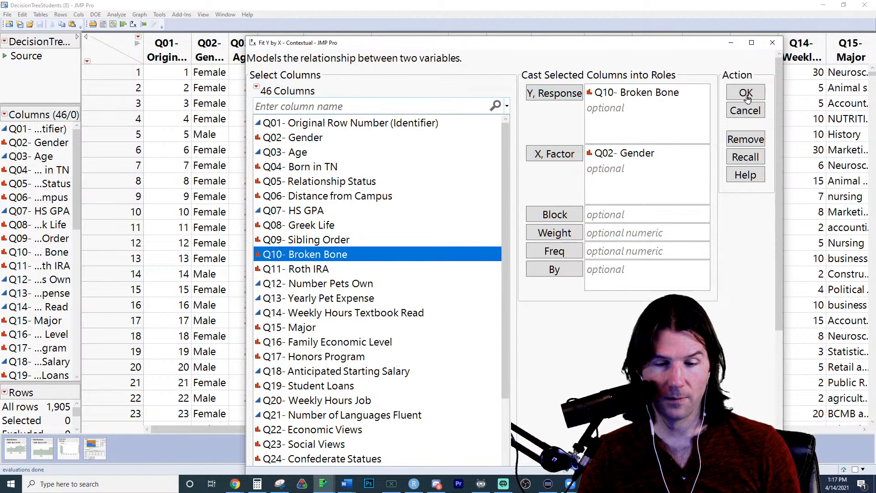
left_click(745, 96)
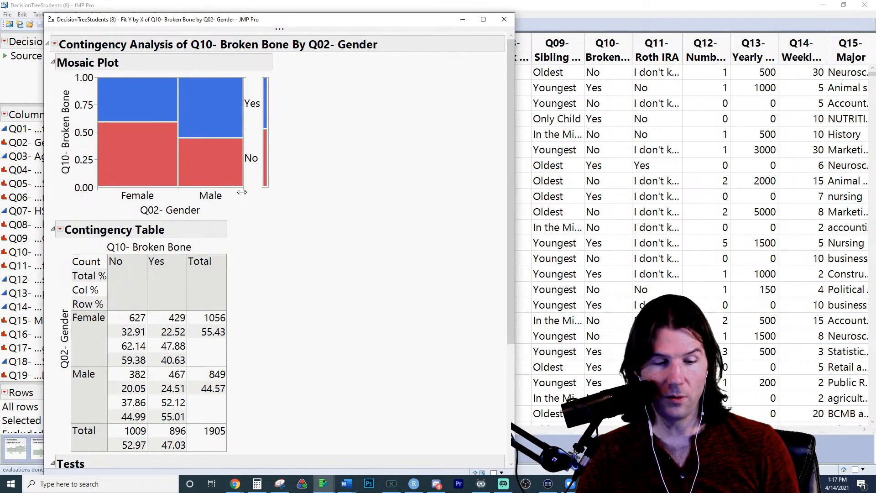
Enlarge the Broken Bone by Gender mosaic plot and capture it with its headings in a maximized Snipping Tool window
left_click_drag(243, 186, 495, 271)
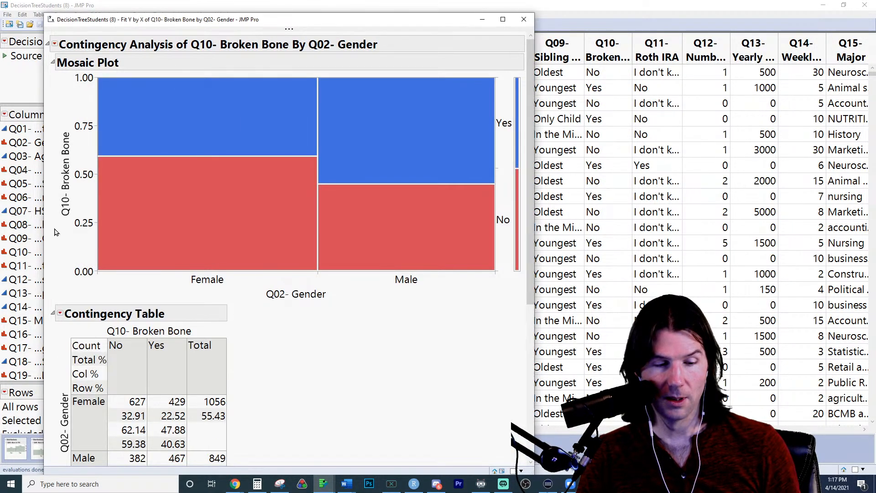
left_click(279, 484)
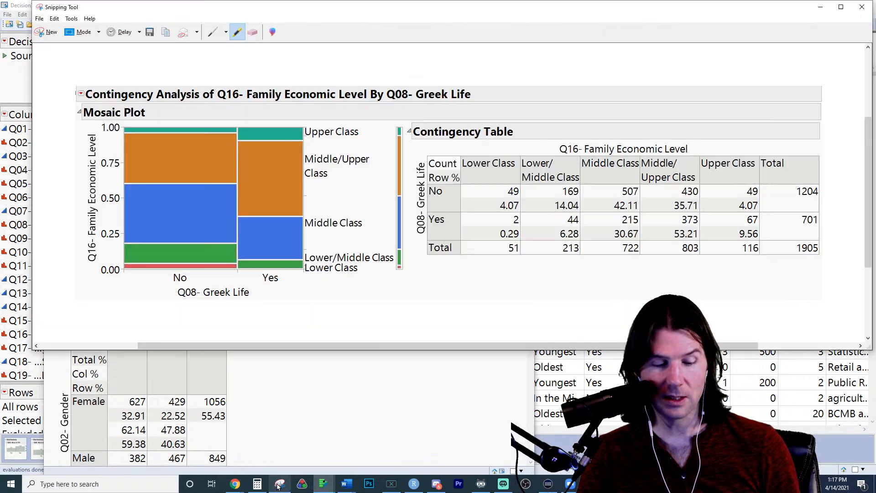
left_click(40, 34)
left_click_drag(94, 77, 526, 301)
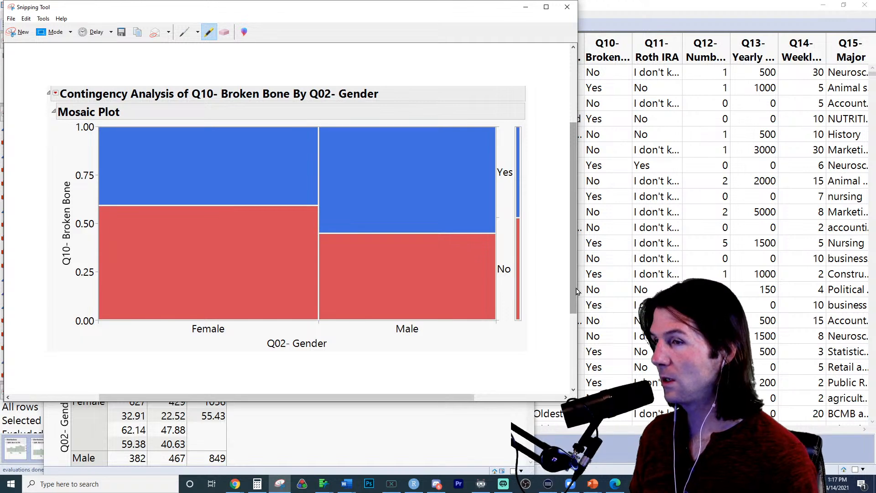
left_click(546, 6)
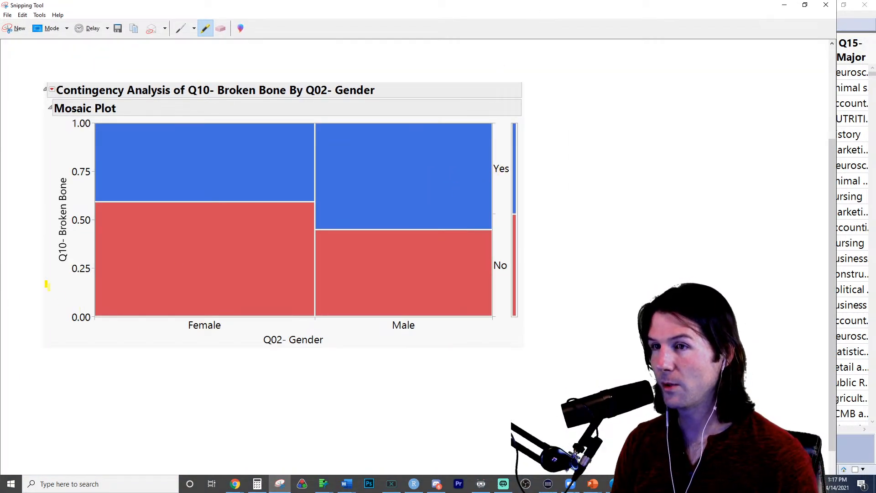
Highlight the Q02- Gender and Q10- Broken Bone axis labels in yellow, with a diagonal stroke across the plot's origin, and minimize the snip
left_click_drag(46, 285, 167, 387)
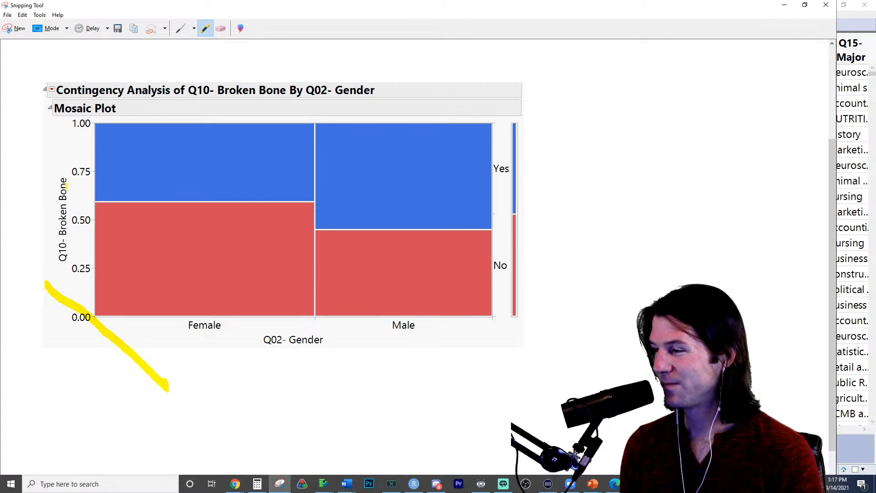
mouse_move(275, 337)
left_mouse_down()
mouse_move(267, 347)
mouse_move(321, 345)
mouse_move(269, 339)
mouse_move(327, 341)
left_mouse_up()
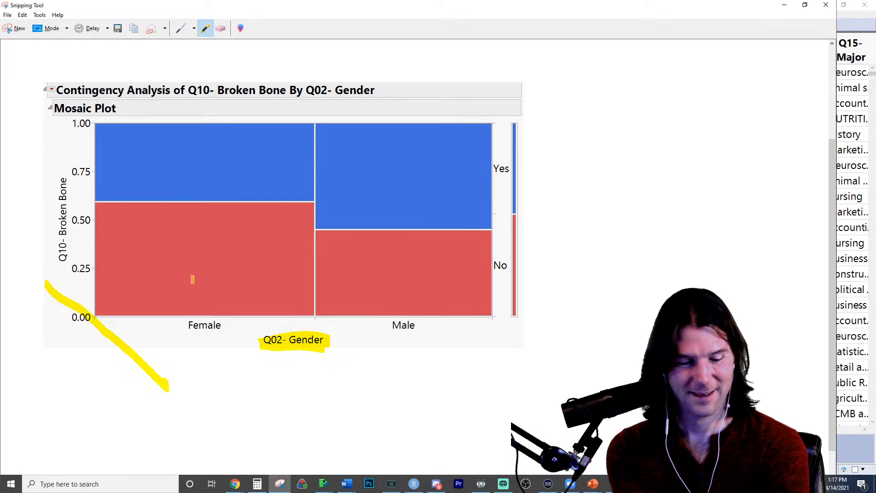
mouse_move(60, 208)
left_mouse_down()
mouse_move(61, 191)
mouse_move(62, 255)
mouse_move(66, 178)
left_mouse_up()
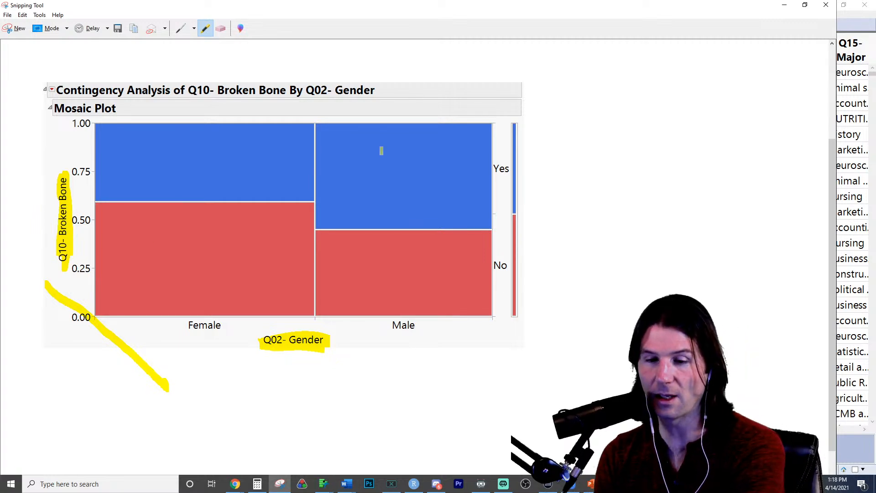
left_click(784, 4)
Examine the chi-square test results, and select the Male and Female "Yes" segments of the mosaic plot one after the other
scroll(293, 303, "down", 5)
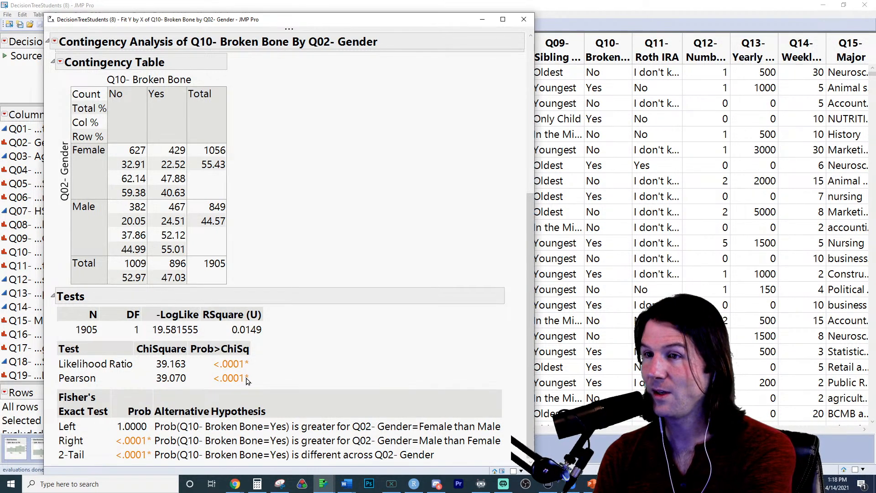
scroll(246, 380, "up", 5)
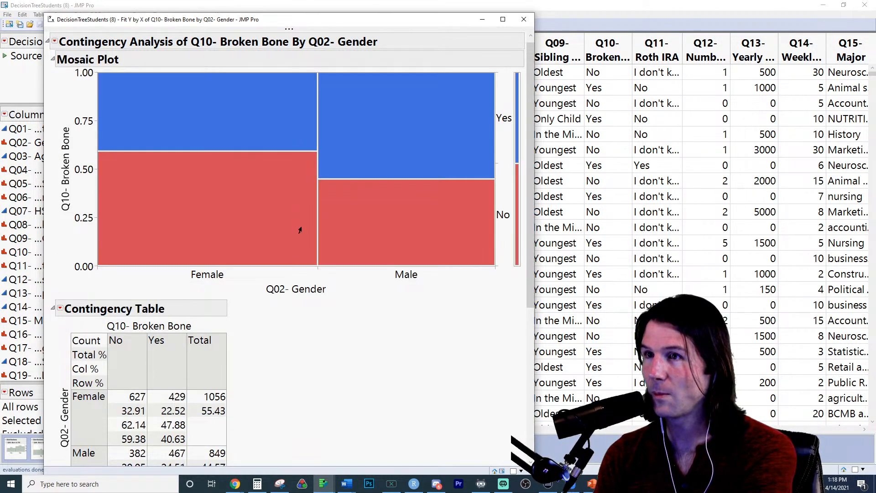
left_click(407, 141)
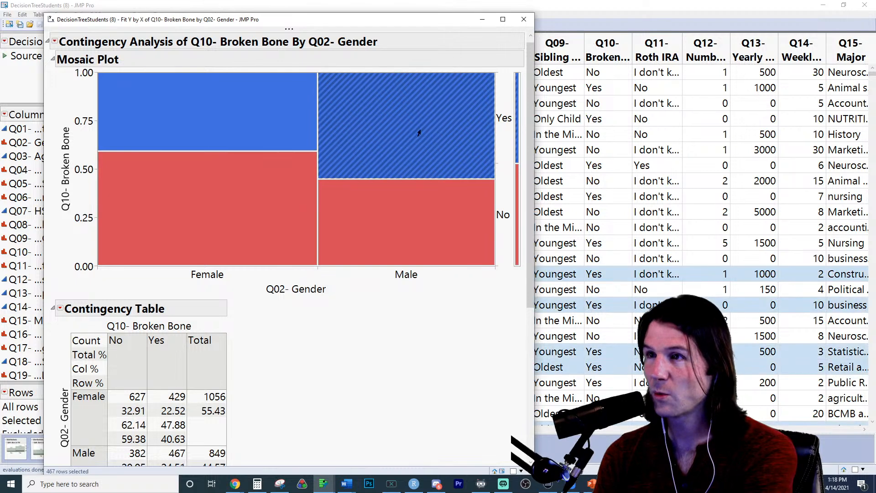
left_click(266, 118)
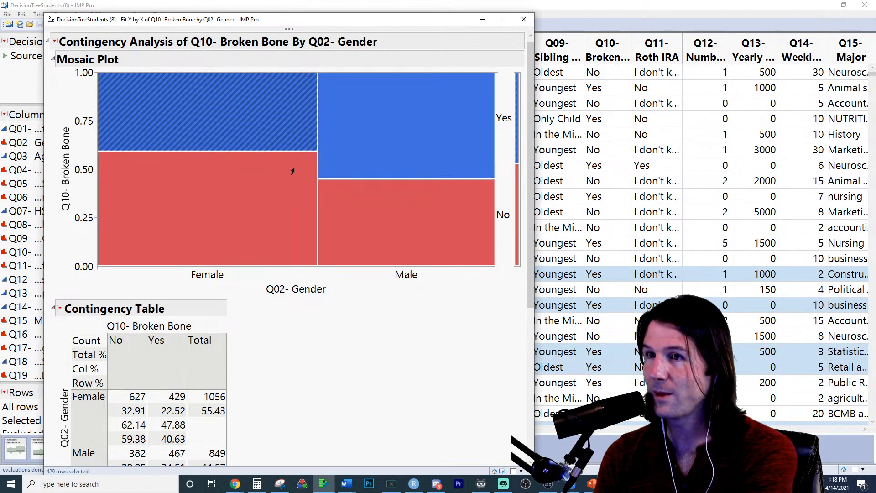
Remove Total % and Col % from the contingency table so each cell has only Count and Row %
left_click(60, 309)
left_click(71, 326)
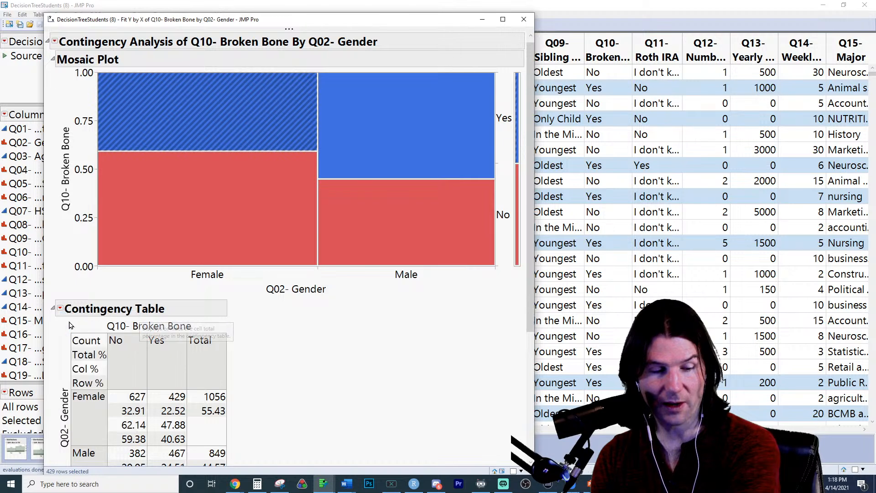
left_click(60, 308)
left_click(73, 334)
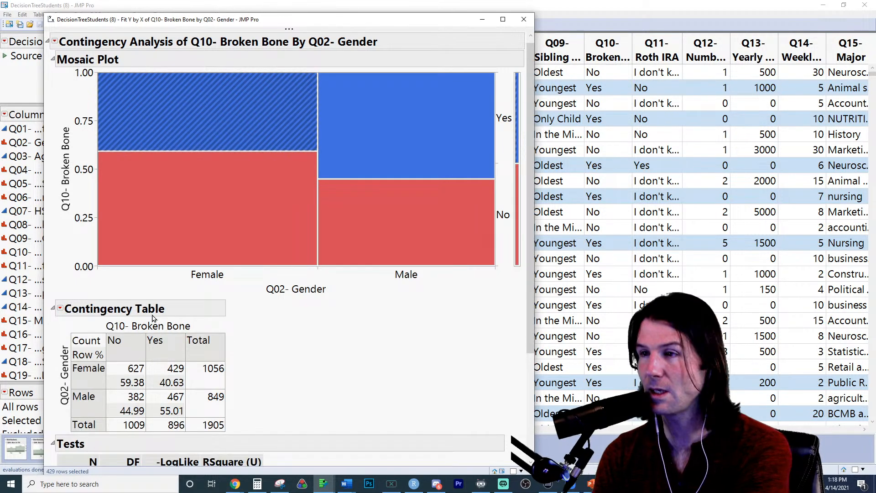
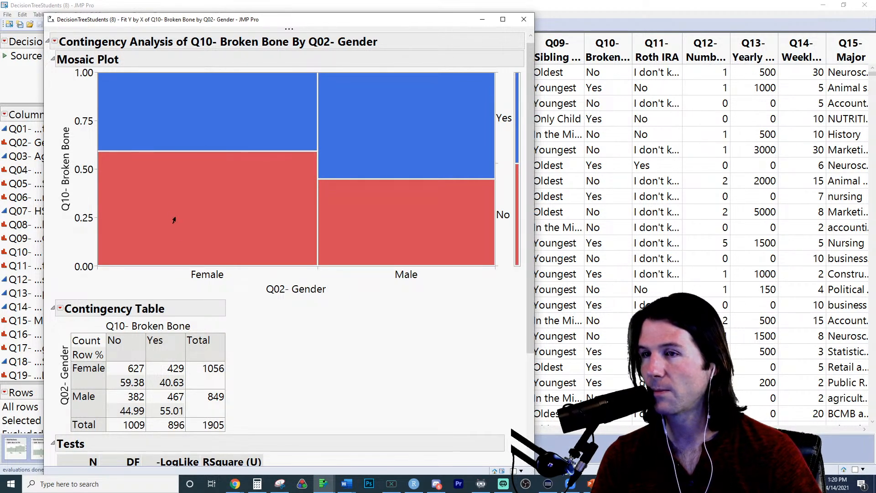
Switch to Calculator and compute 55.01 - 40.63, the difference between male and female "Yes" row percentages, keeping its window clear of the plot
mouse_move(179, 241)
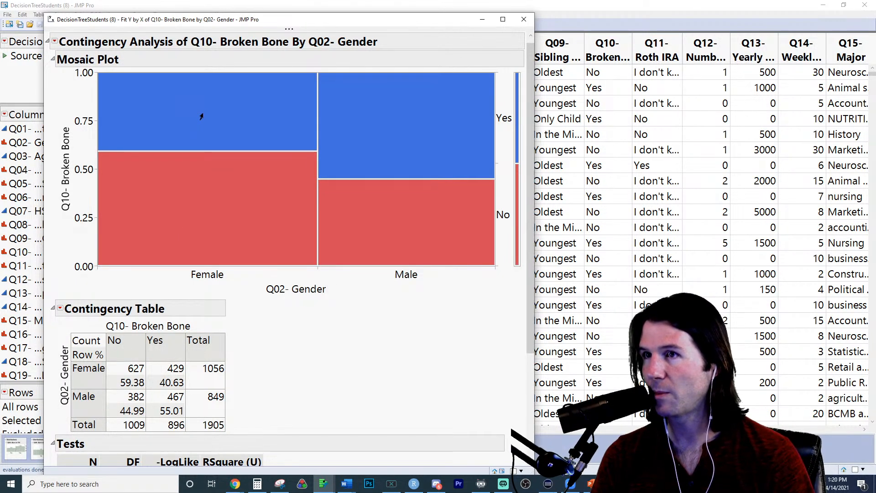
mouse_move(201, 117)
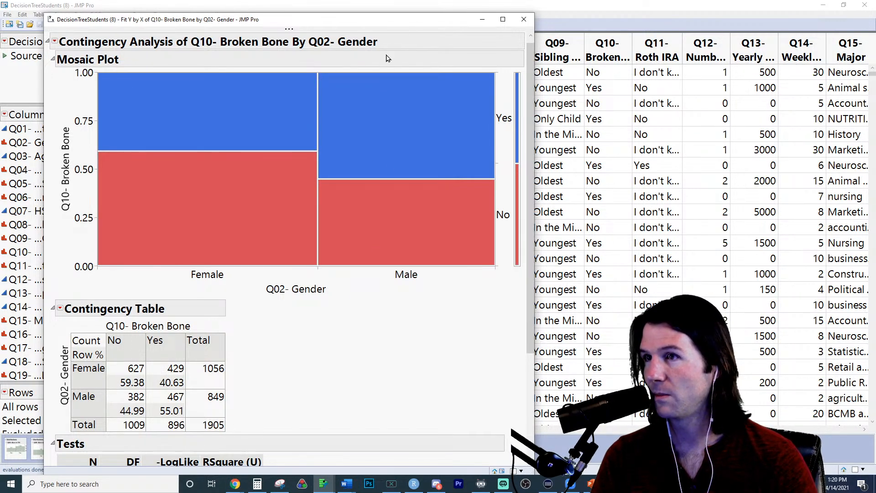
mouse_move(377, 221)
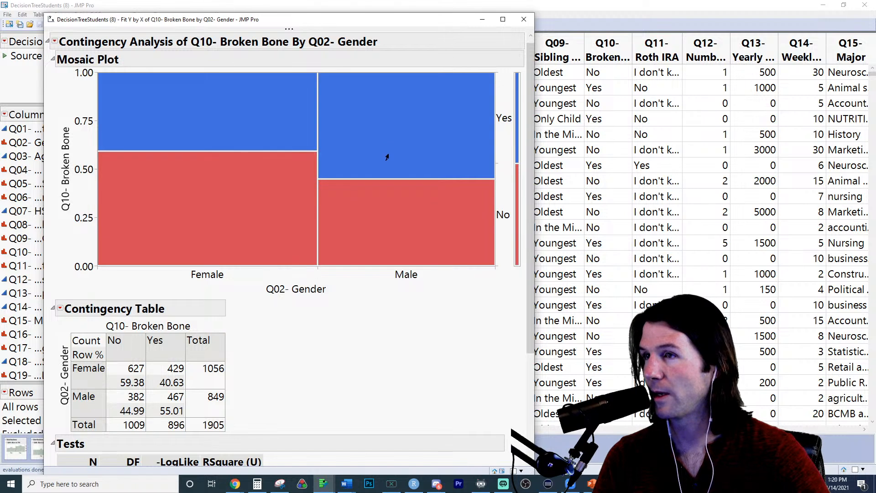
mouse_move(390, 153)
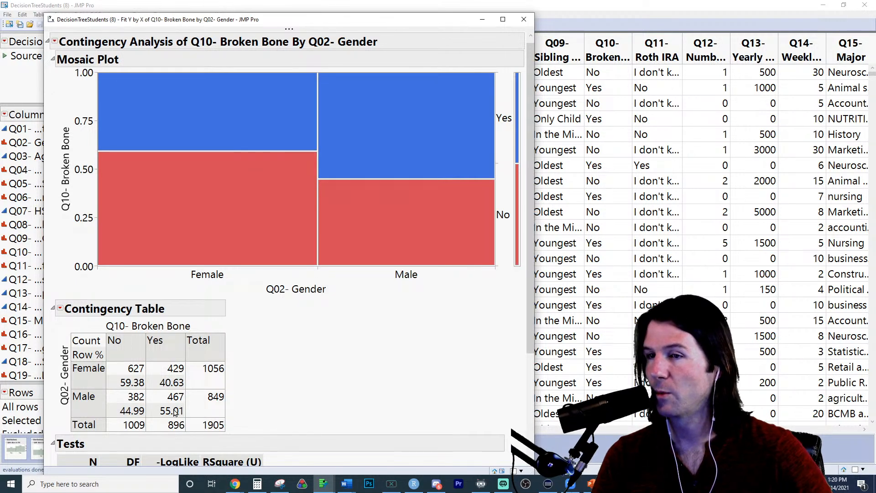
left_click(258, 484)
left_click_drag(484, 211, 291, 291)
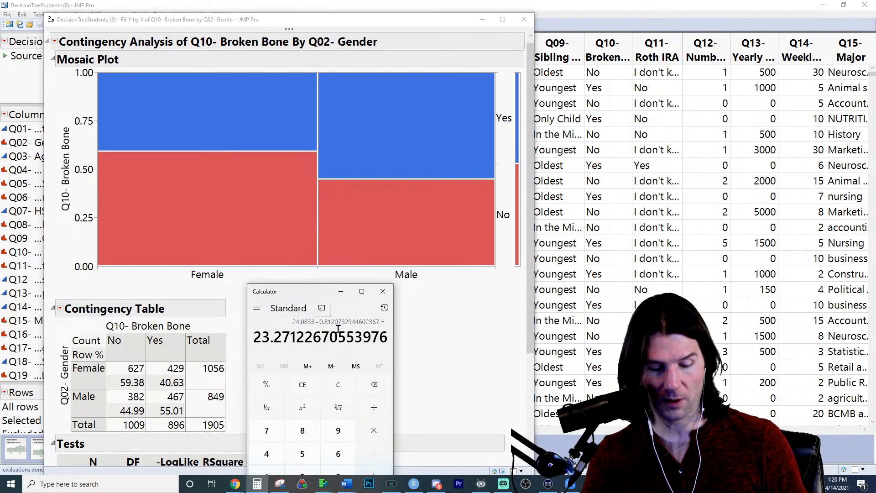
type("55.01 - ")
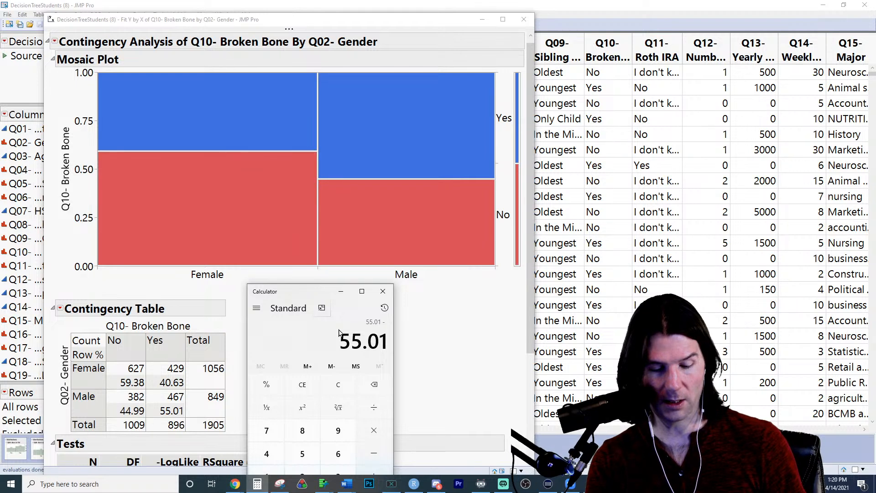
type("40.63")
key("Return")
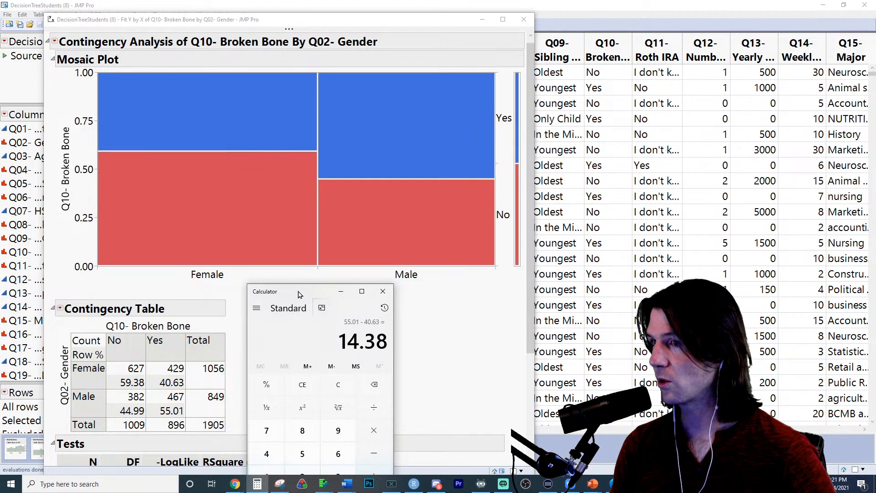
left_click_drag(299, 294, 295, 314)
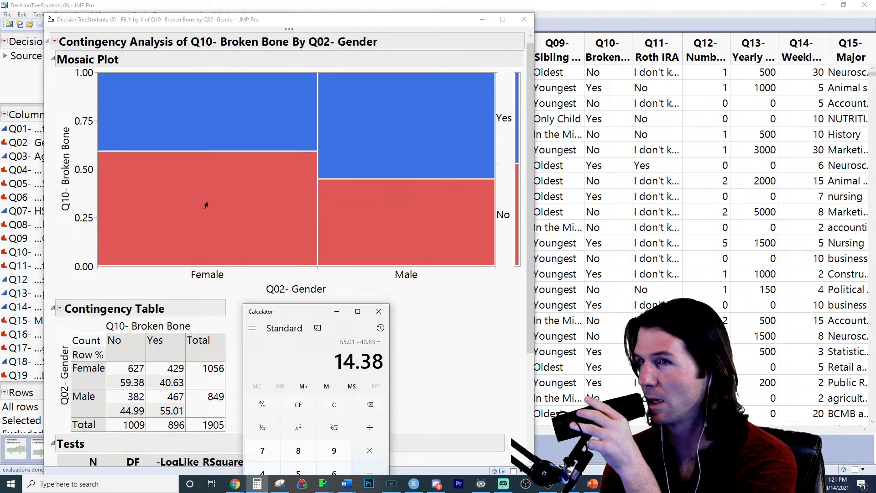
Return to the JMP report, select the Female "No" segment of the mosaic plot, and clear the selection
left_click(187, 210)
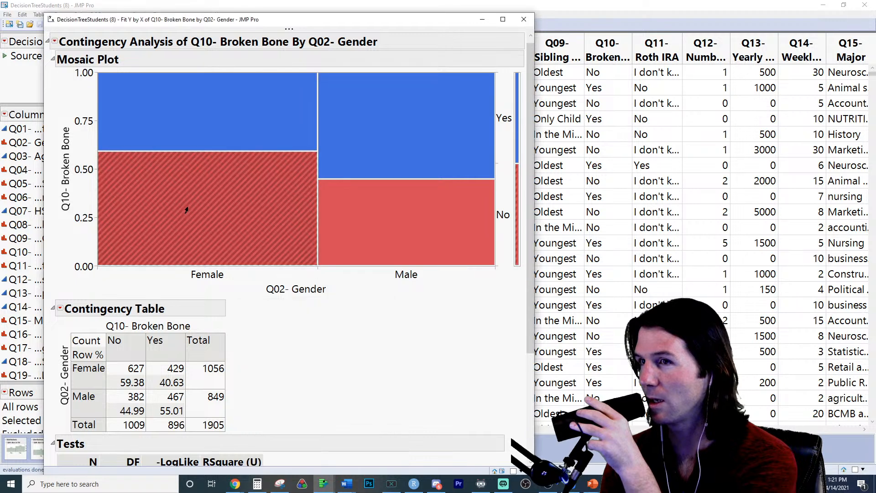
mouse_move(198, 211)
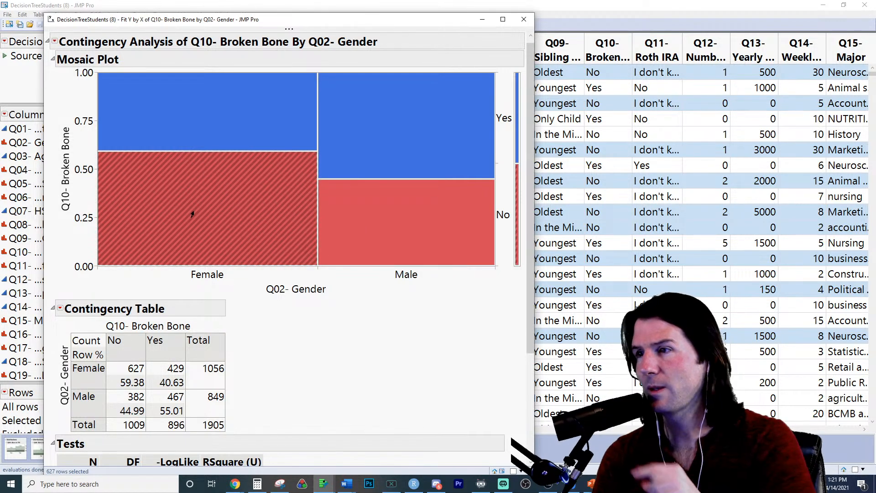
left_click(192, 214)
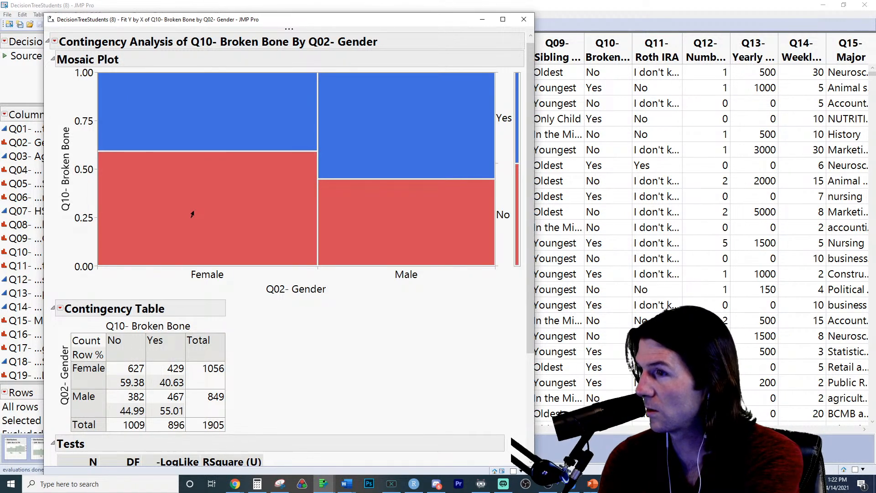
Switch to Document3 in Word and review the Executive Summary notes, pointing out the arrow and the green box drawn under Future Research
left_click(346, 483)
left_click(361, 452)
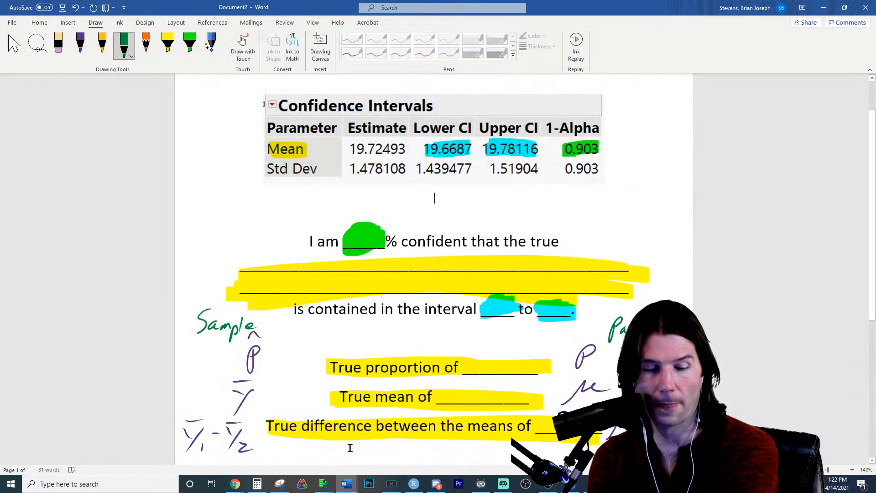
left_click(429, 463)
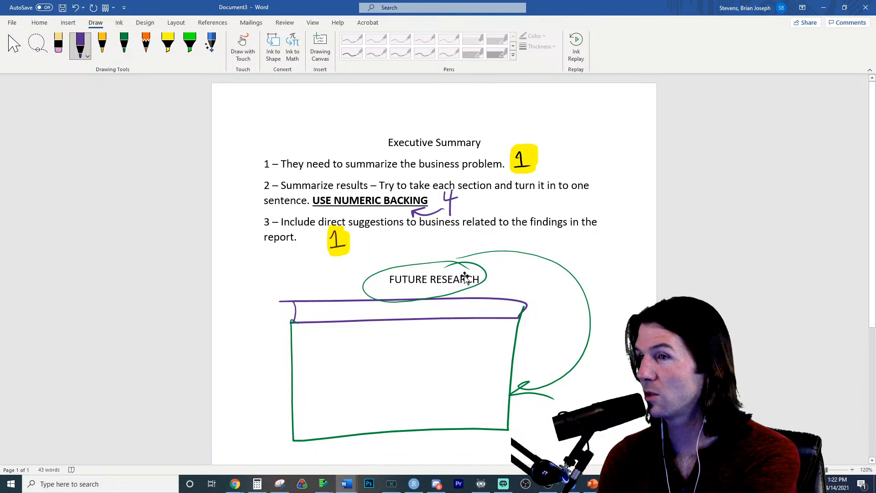
left_click(422, 212)
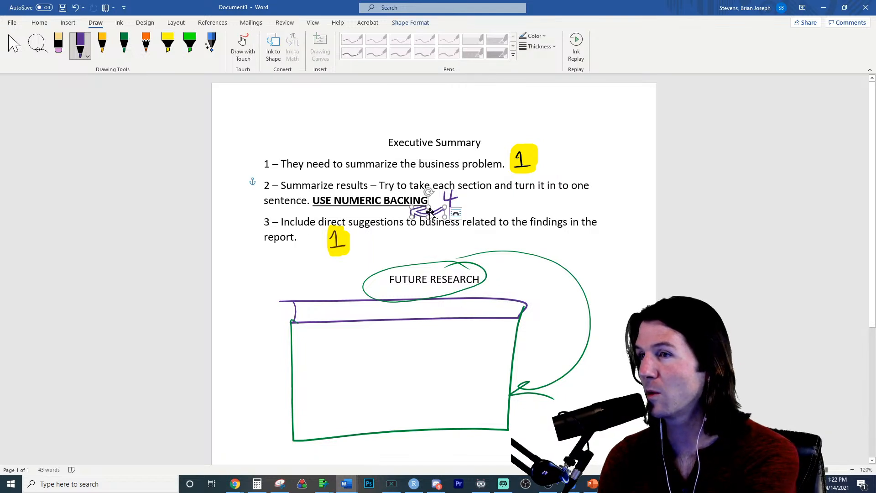
left_click(459, 214)
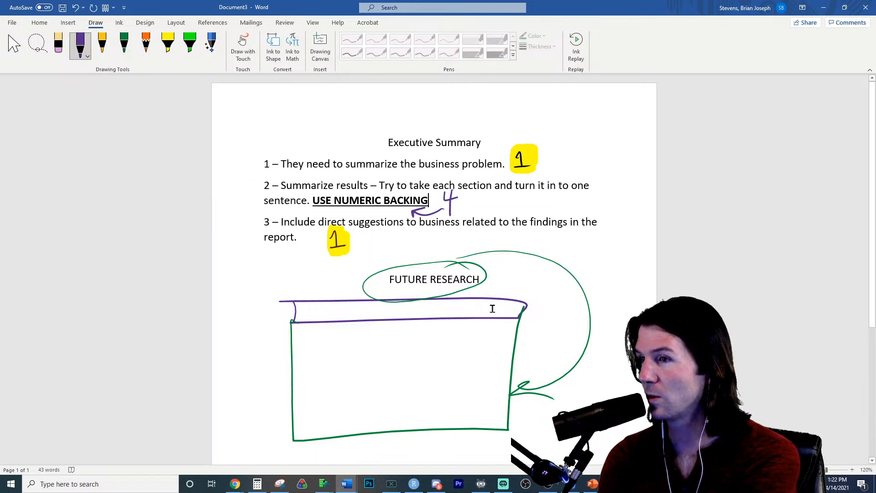
left_click(514, 352)
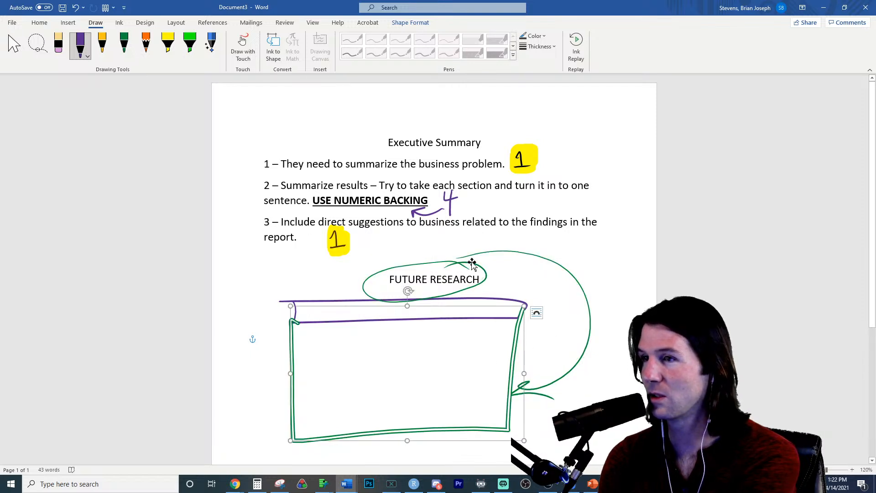
Handwrite "Go beyond the report." in green ink inside the green box under Future Research
left_click(474, 264)
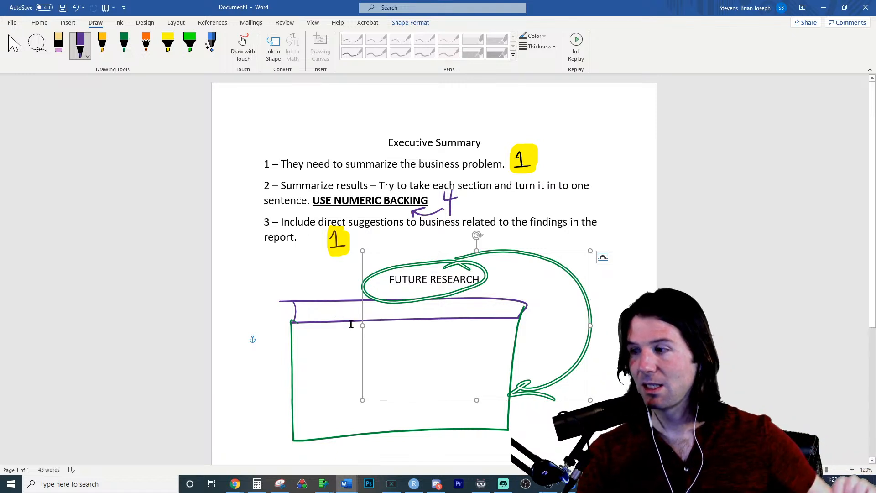
left_click(434, 301)
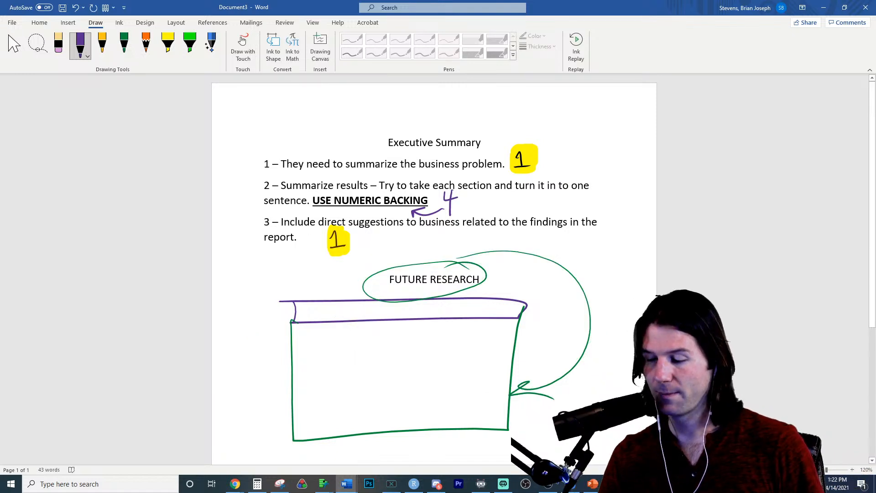
left_click(124, 45)
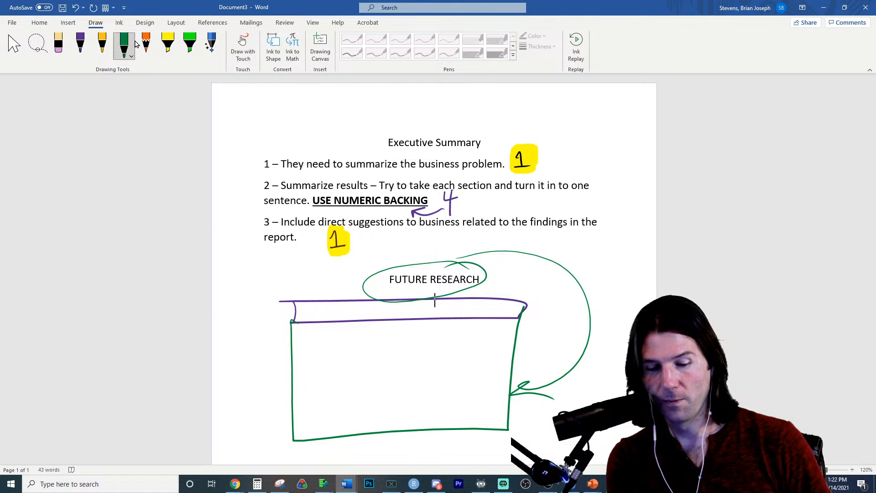
mouse_move(329, 335)
left_mouse_down()
mouse_move(333, 353)
mouse_move(323, 351)
mouse_move(400, 351)
mouse_move(407, 364)
mouse_move(445, 349)
mouse_move(482, 352)
left_mouse_up()
left_click_drag(324, 378, 322, 401)
left_click_drag(316, 391, 349, 398)
mouse_move(358, 389)
left_mouse_down()
mouse_move(375, 377)
mouse_move(370, 396)
left_mouse_up()
mouse_move(391, 378)
left_mouse_down()
mouse_move(390, 395)
mouse_move(400, 378)
left_mouse_up()
mouse_move(402, 387)
left_mouse_down()
mouse_move(413, 389)
mouse_move(411, 409)
left_mouse_up()
mouse_move(413, 386)
left_mouse_down()
mouse_move(451, 391)
mouse_move(462, 378)
left_mouse_up()
mouse_move(480, 357)
left_mouse_down()
mouse_move(475, 390)
mouse_move(482, 369)
left_mouse_up()
left_click(486, 391)
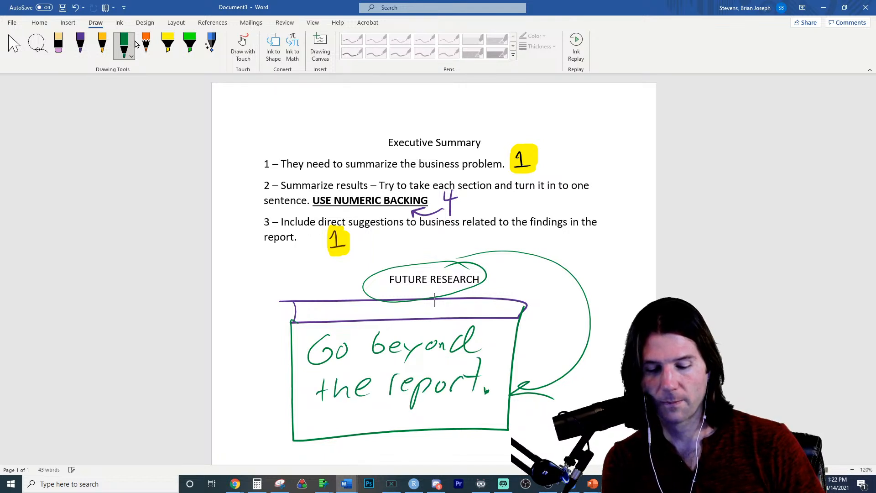
Handwrite "Review of findings" in purple ink inside the narrow purple strip above the green box
left_click(82, 42)
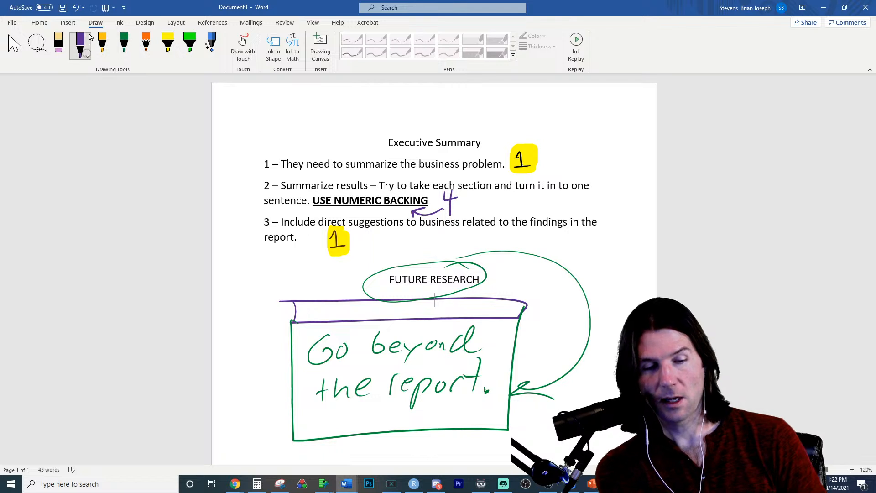
mouse_move(319, 307)
left_mouse_down()
mouse_move(318, 323)
mouse_move(356, 312)
left_mouse_up()
mouse_move(359, 309)
left_mouse_down()
mouse_move(358, 320)
mouse_move(393, 306)
mouse_move(421, 318)
mouse_move(448, 299)
mouse_move(456, 314)
mouse_move(481, 315)
mouse_move(476, 325)
mouse_move(489, 315)
left_mouse_up()
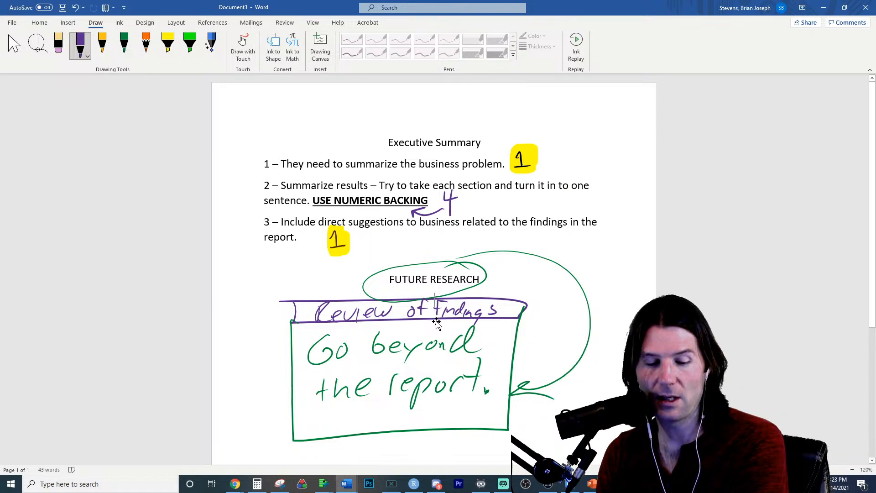
Try stretching the purple strip outline down over most of the green box, and undo the resize
left_click(435, 319)
left_click(516, 321)
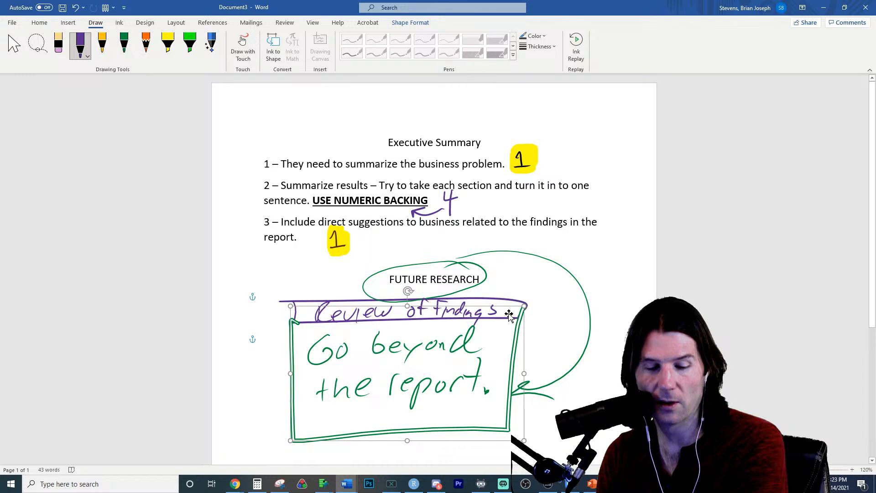
left_click(508, 315)
left_click_drag(527, 322, 516, 421)
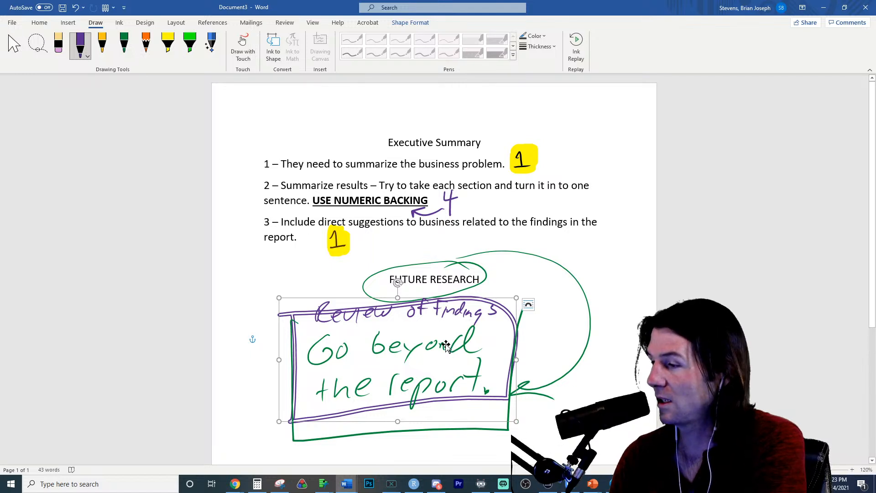
key("ctrl+z")
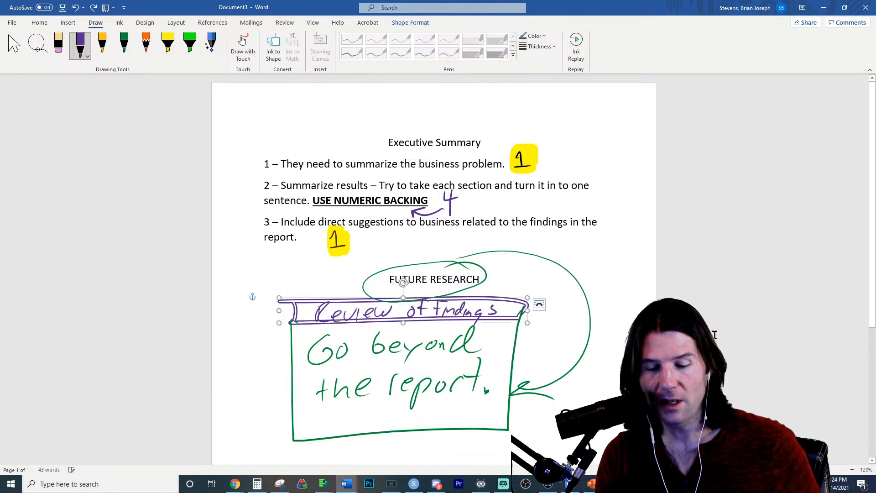
left_click(435, 322)
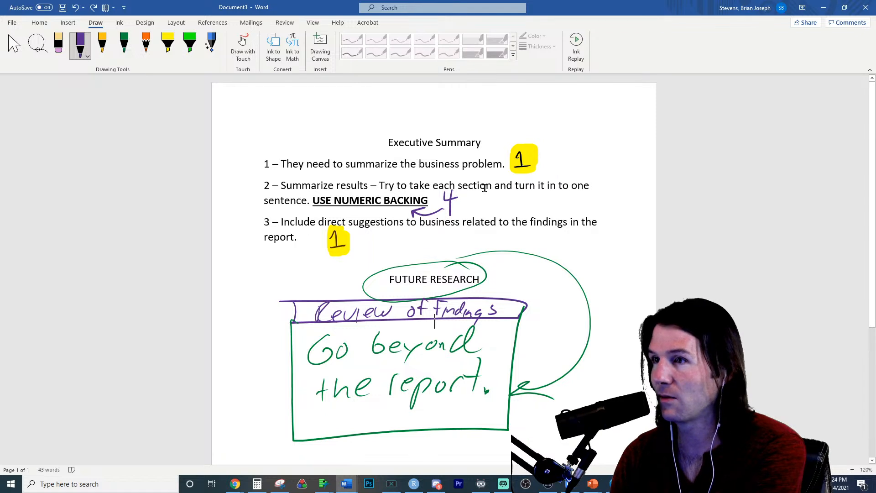
Point out the highlighted 1 marks beside Executive Summary items 1 and 3, and view the whole page of notes
left_click(533, 157)
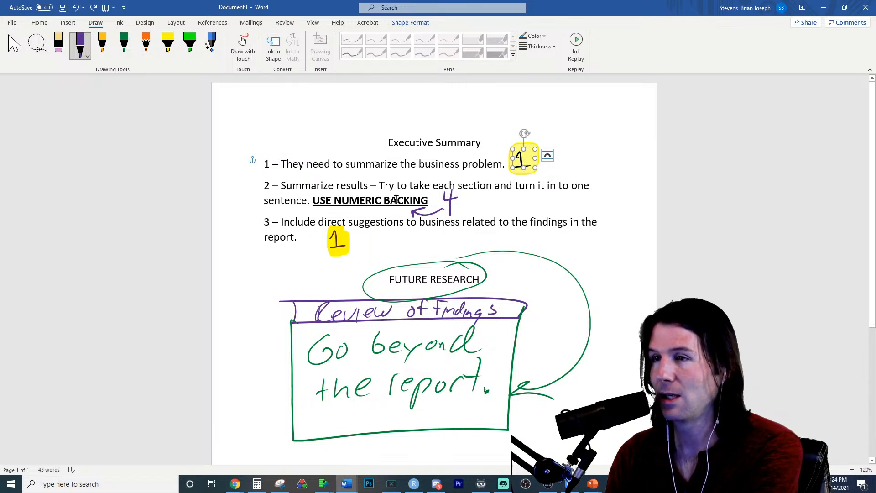
left_click(345, 237)
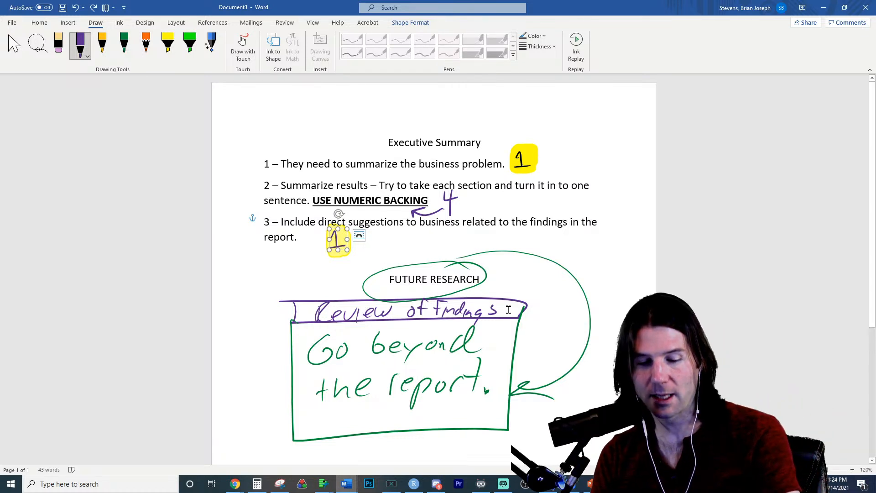
scroll(619, 310, "down", 11)
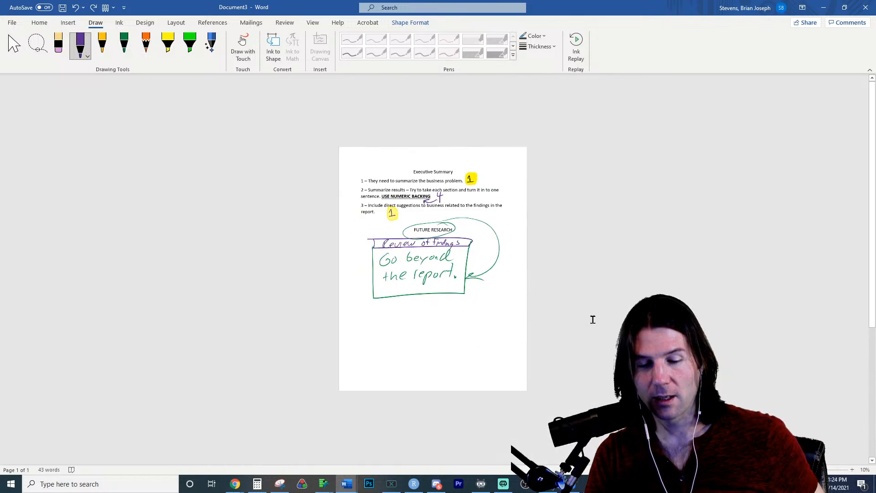
scroll(447, 291, "up", 8)
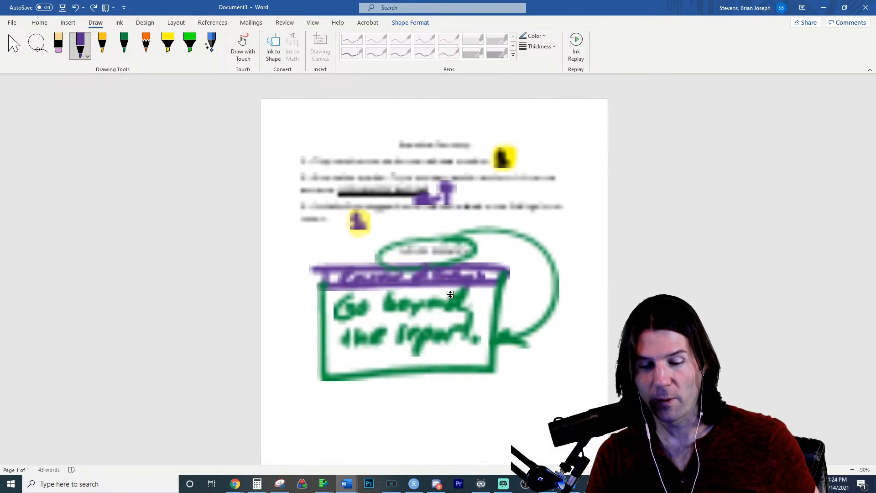
left_click(576, 343)
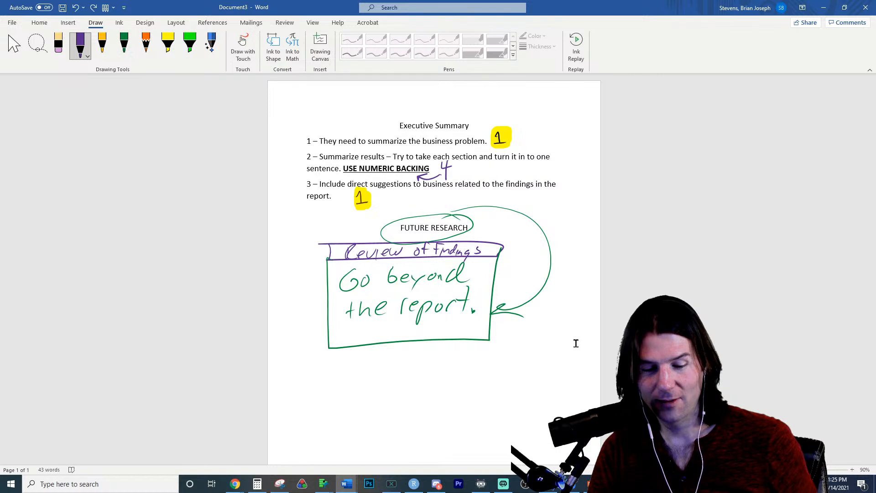
Create a new blank document and fill it with empty lines until it has a second page beside the first
key("ctrl+n")
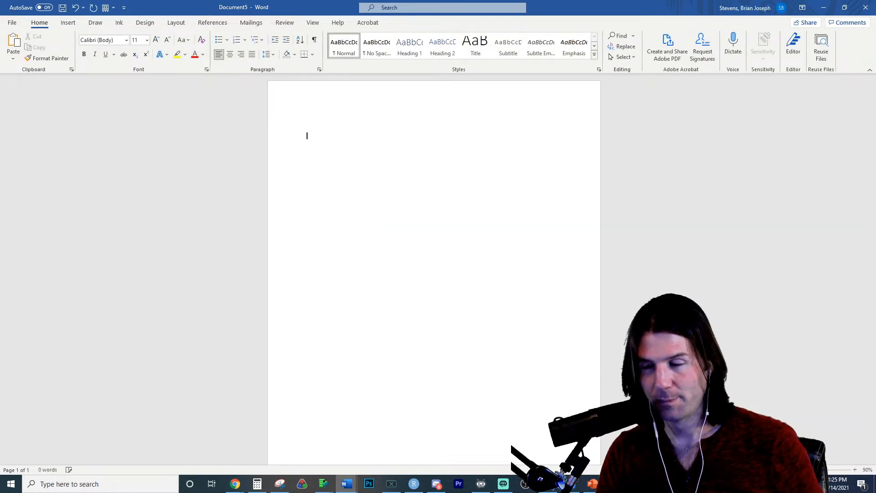
key("Return")
key("Return")
key("Return")
key("Return")
key("Return")
key("Return")
key("Return")
key("Return")
key("Return")
key("Return")
key("Return")
key("Return")
key("Return")
key("Return")
key("Return")
key("Return")
key("Return")
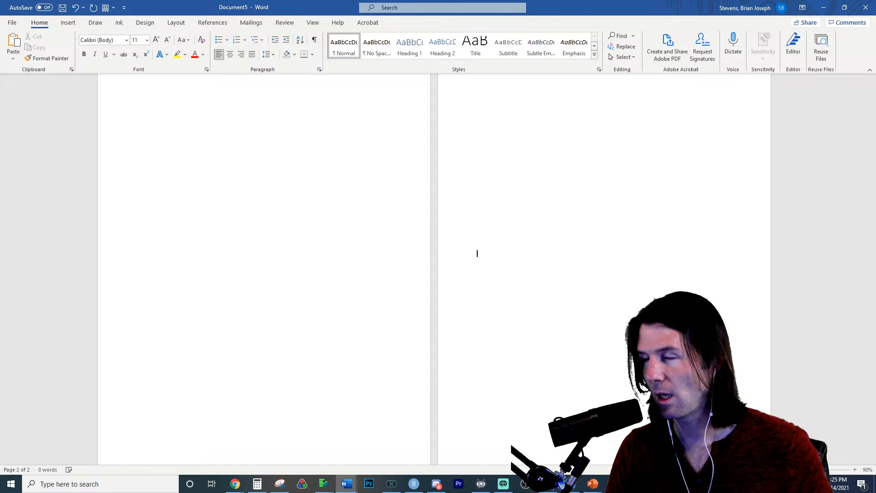
Handwrite the title "Exec Sum" in green ink at the top of the first page
left_click(95, 22)
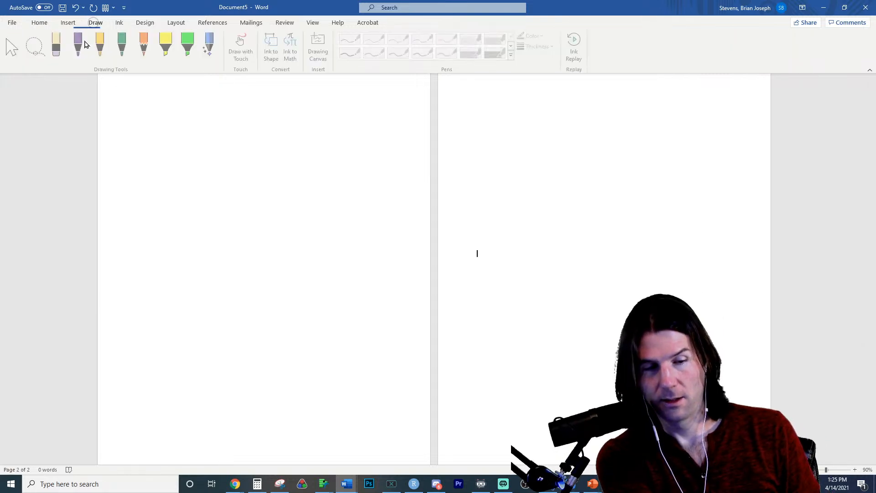
mouse_move(164, 93)
left_mouse_down()
mouse_move(178, 107)
mouse_move(173, 98)
left_mouse_up()
mouse_move(163, 92)
left_mouse_down()
mouse_move(182, 88)
mouse_move(199, 109)
left_mouse_up()
left_click_drag(190, 107, 250, 107)
mouse_move(296, 84)
left_mouse_down()
mouse_move(296, 103)
mouse_move(285, 107)
left_mouse_up()
mouse_move(305, 97)
left_mouse_down()
mouse_move(308, 106)
mouse_move(345, 93)
left_mouse_up()
Handwrite the title "Future Research" in purple ink atop the second page and draw a wide purple box beneath it
left_click(81, 52)
mouse_move(526, 88)
left_mouse_down()
mouse_move(507, 118)
mouse_move(515, 100)
left_mouse_up()
left_click_drag(529, 99, 545, 99)
left_click_drag(554, 84, 553, 105)
mouse_move(546, 97)
left_mouse_down()
mouse_move(571, 92)
mouse_move(587, 102)
mouse_move(636, 101)
left_mouse_up()
left_click_drag(641, 95, 652, 99)
mouse_move(664, 93)
left_mouse_down()
mouse_move(704, 88)
mouse_move(696, 95)
left_mouse_up()
left_click_drag(712, 78, 721, 99)
mouse_move(473, 135)
left_mouse_down()
mouse_move(467, 281)
mouse_move(727, 255)
mouse_move(704, 133)
mouse_move(467, 133)
left_mouse_up()
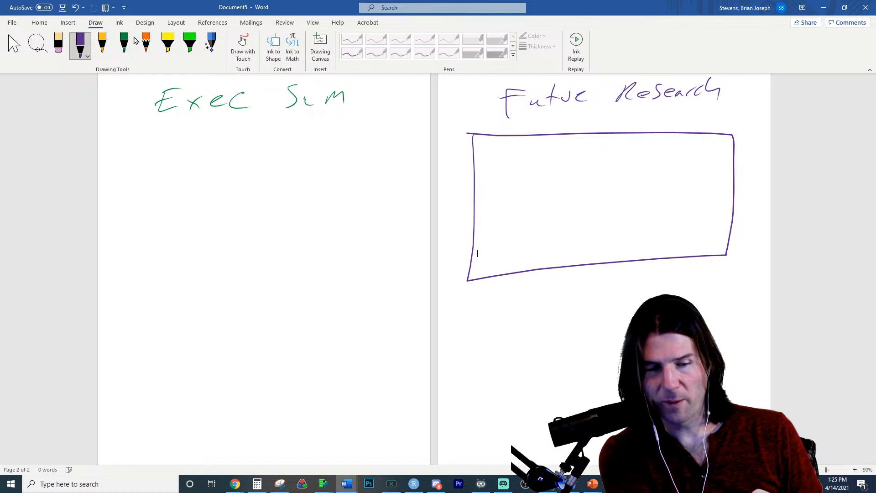
Draw a large green box beneath the Exec Sum title, undoing the first attempt and redrawing it
left_click(124, 44)
mouse_move(129, 130)
left_mouse_down()
mouse_move(122, 312)
mouse_move(355, 312)
left_mouse_up()
key("ctrl+z")
key("ctrl+z")
mouse_move(138, 136)
left_mouse_down()
mouse_move(132, 342)
mouse_move(337, 327)
mouse_move(393, 238)
mouse_move(409, 127)
mouse_move(282, 124)
mouse_move(141, 138)
left_mouse_up()
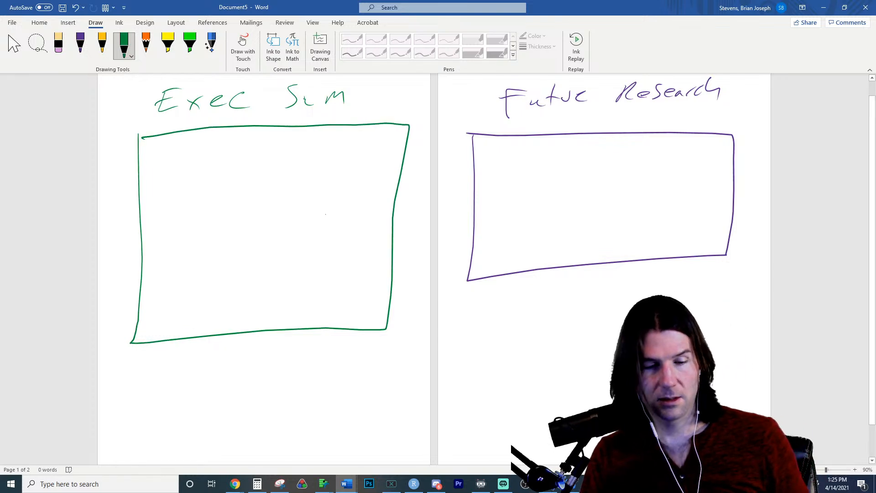
Zoom out to 70% and slightly shorten both the green Exec Sum box and the purple Future Research box
scroll(462, 287, "down", 4)
scroll(458, 279, "up", 2)
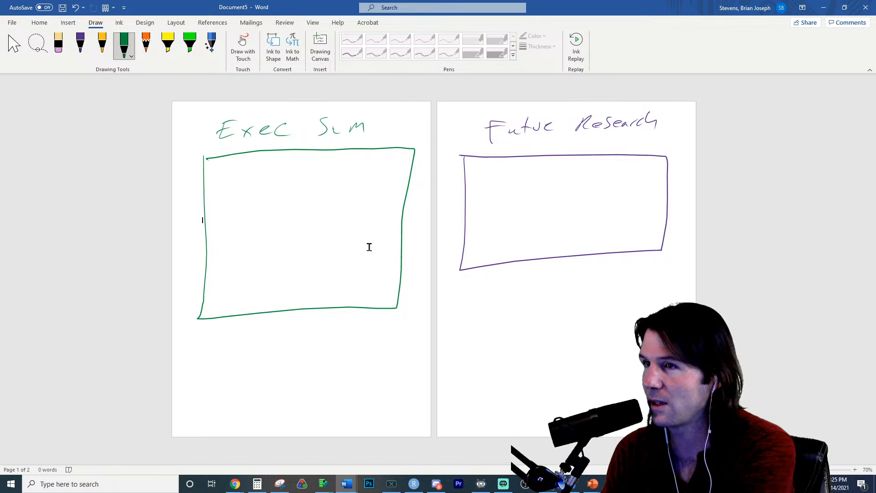
left_click(390, 308)
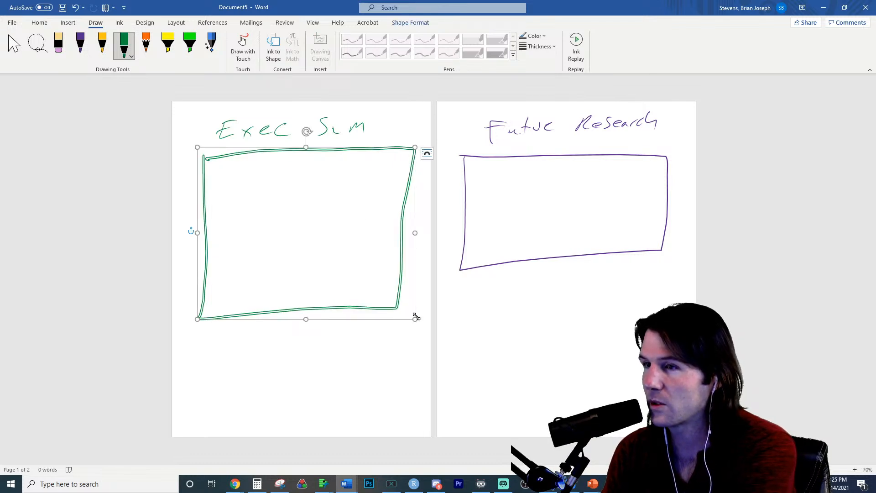
left_click_drag(416, 316, 415, 301)
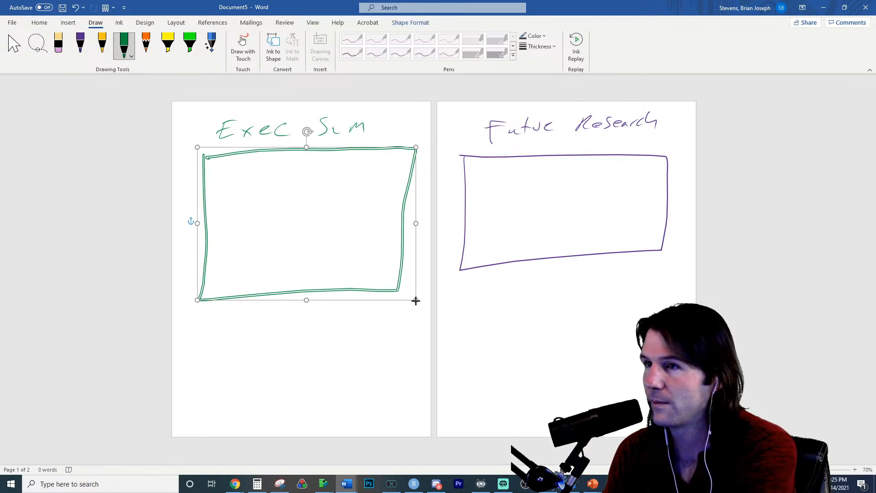
left_click(509, 266)
mouse_move(460, 269)
left_mouse_down()
mouse_move(458, 249)
mouse_move(455, 259)
left_mouse_up()
left_click(760, 288)
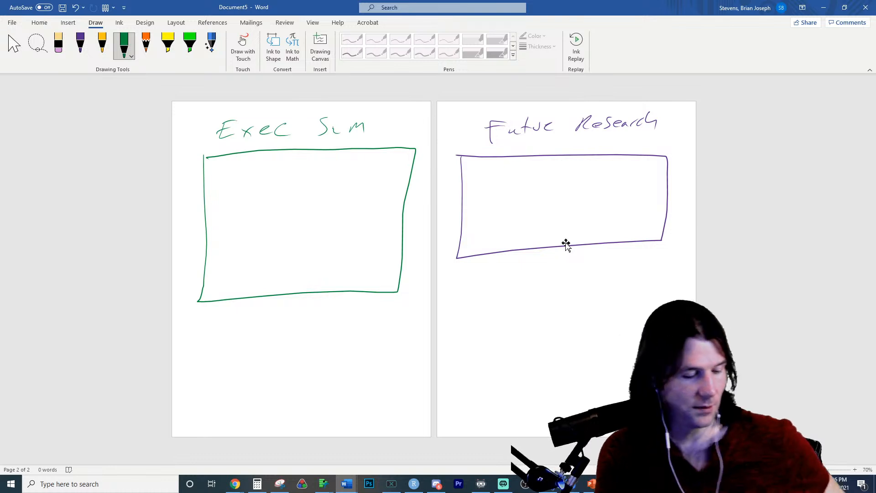
Draw a purple line across the Future Research box just above its lower edge to mark off a thin strip
left_click(87, 37)
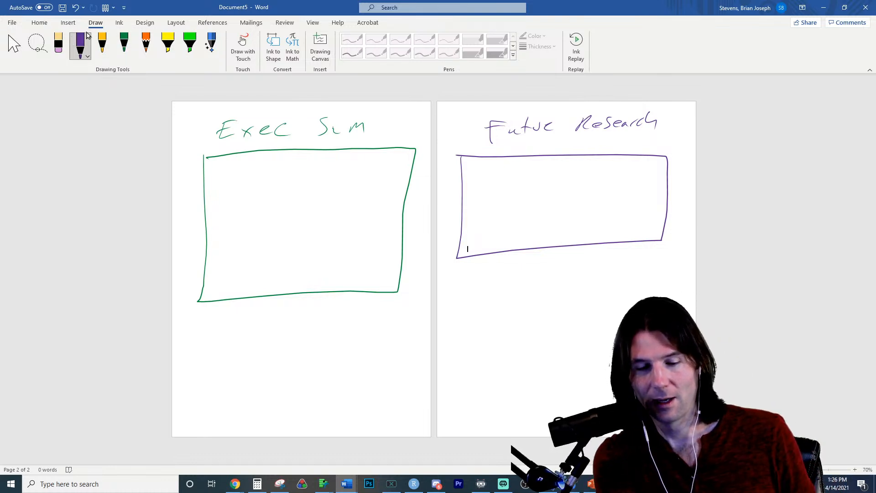
left_click_drag(461, 238, 662, 228)
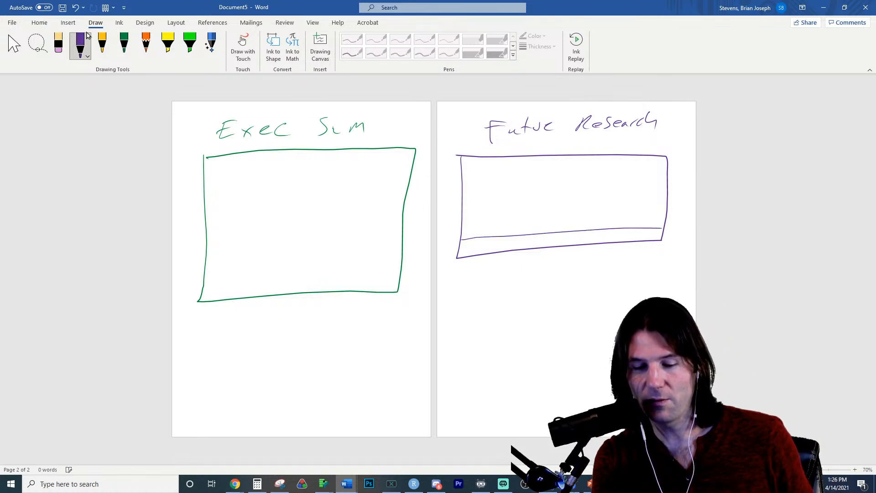